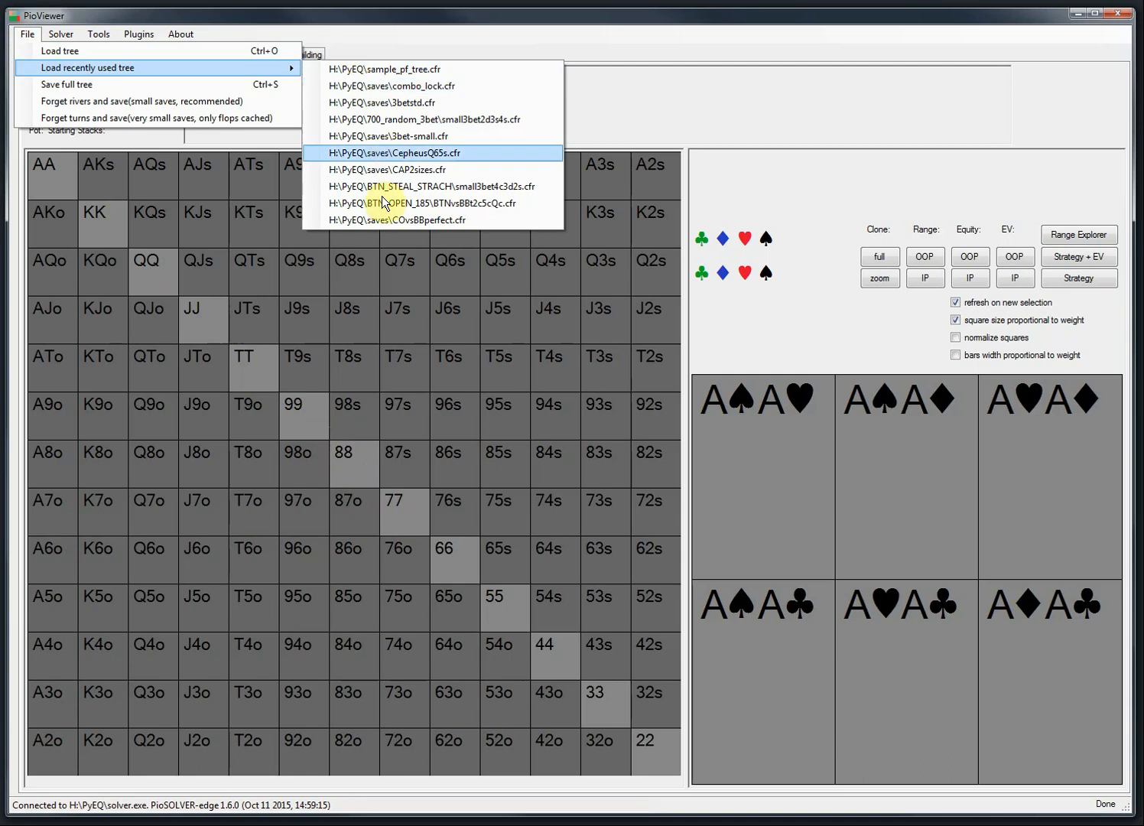
# Load the recently used tree COvsBBperfect.cfr and follow the flop line check, bet 36, call.
pyautogui.click(378, 220)
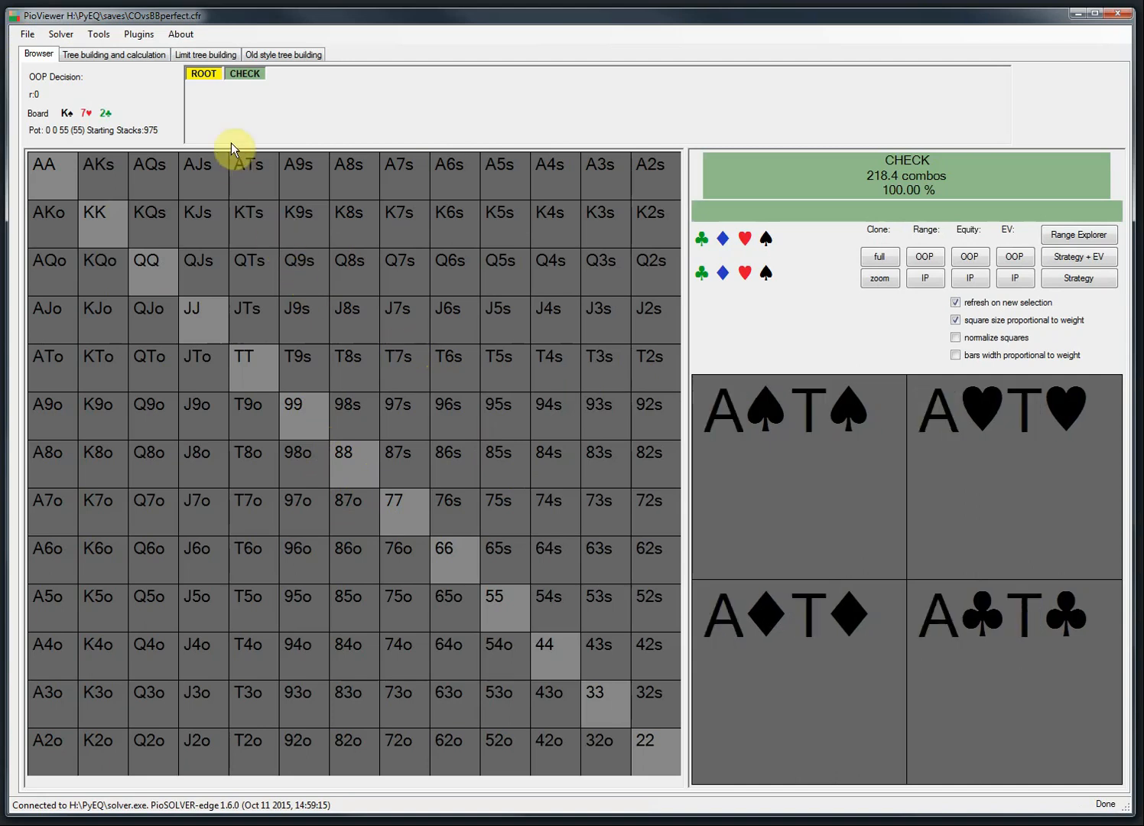
pyautogui.click(198, 77)
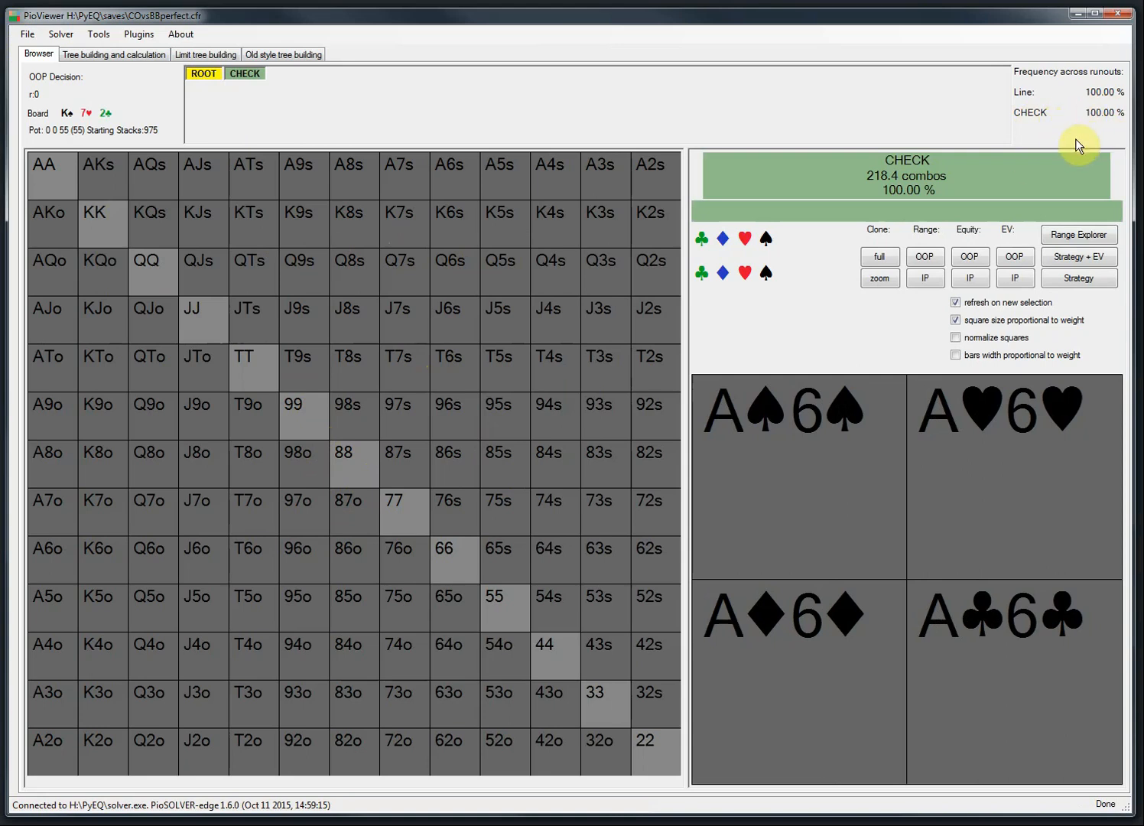
pyautogui.click(247, 73)
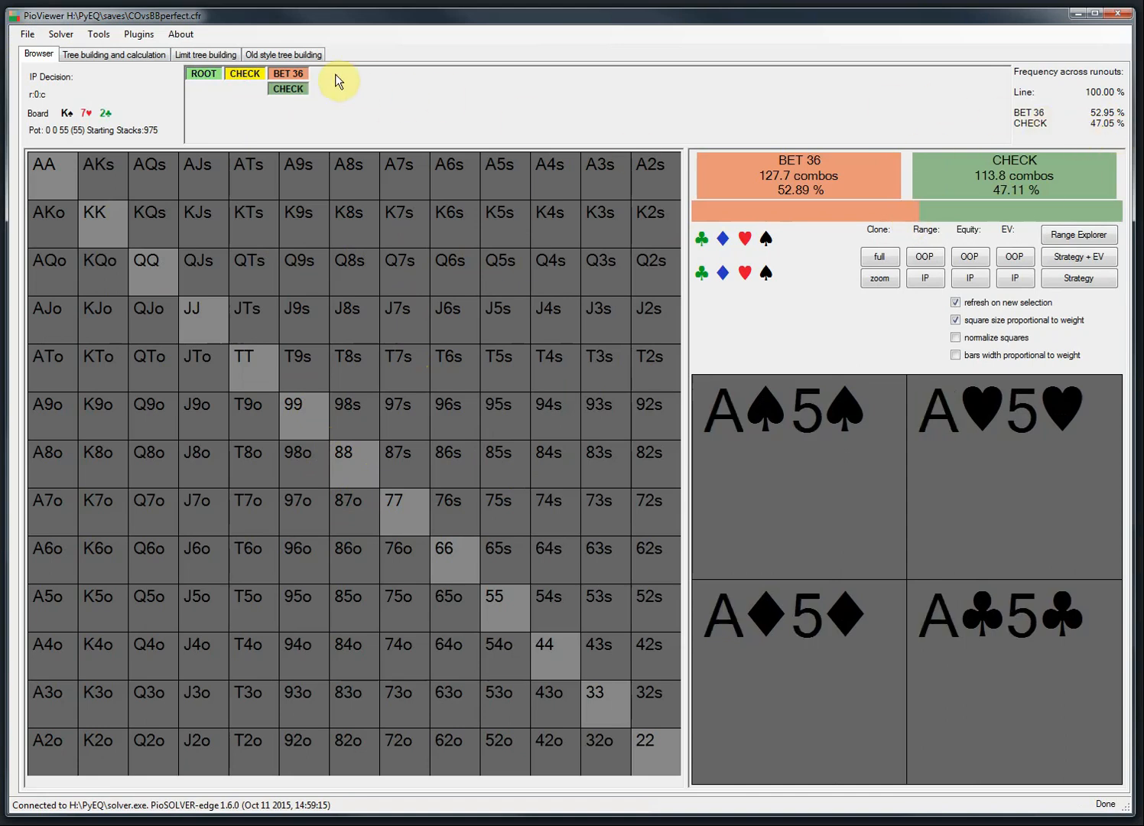
pyautogui.click(290, 74)
pyautogui.click(327, 89)
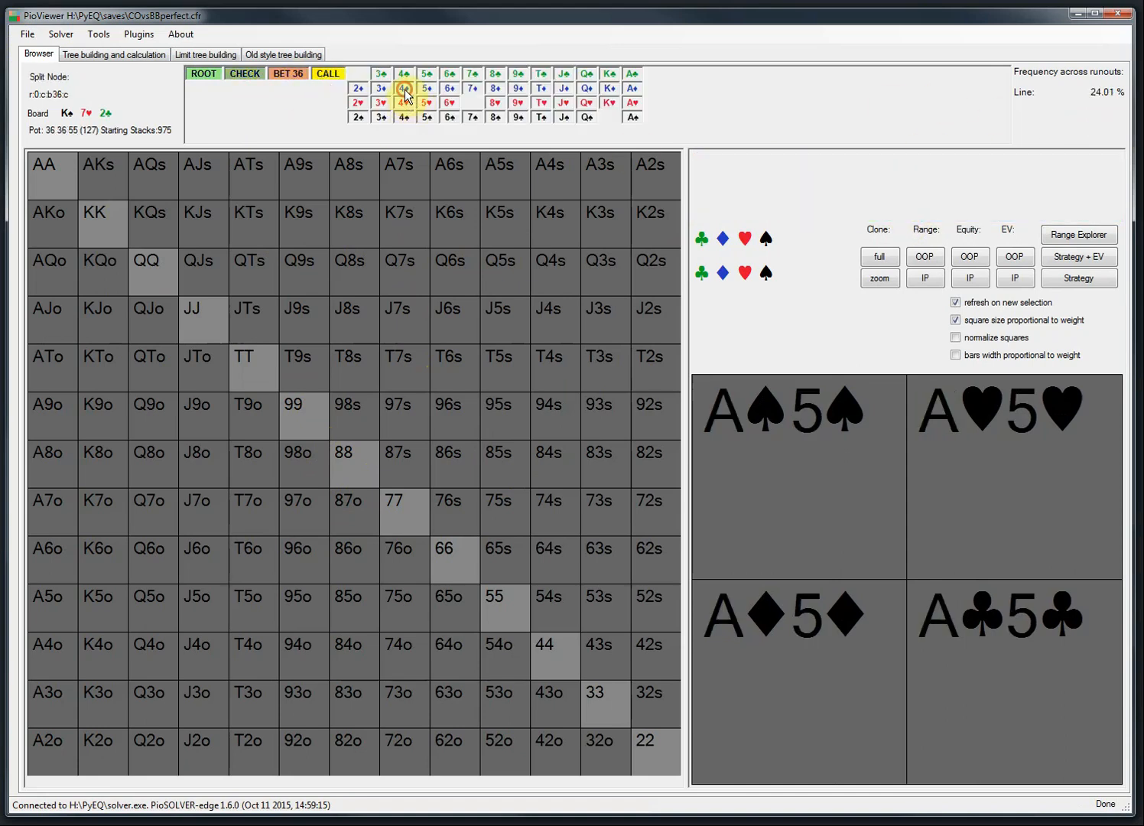
# Continue the line with the 4♦ turn, check, bet 89, call, and the 7♣ river, check, bet 229.
pyautogui.click(402, 87)
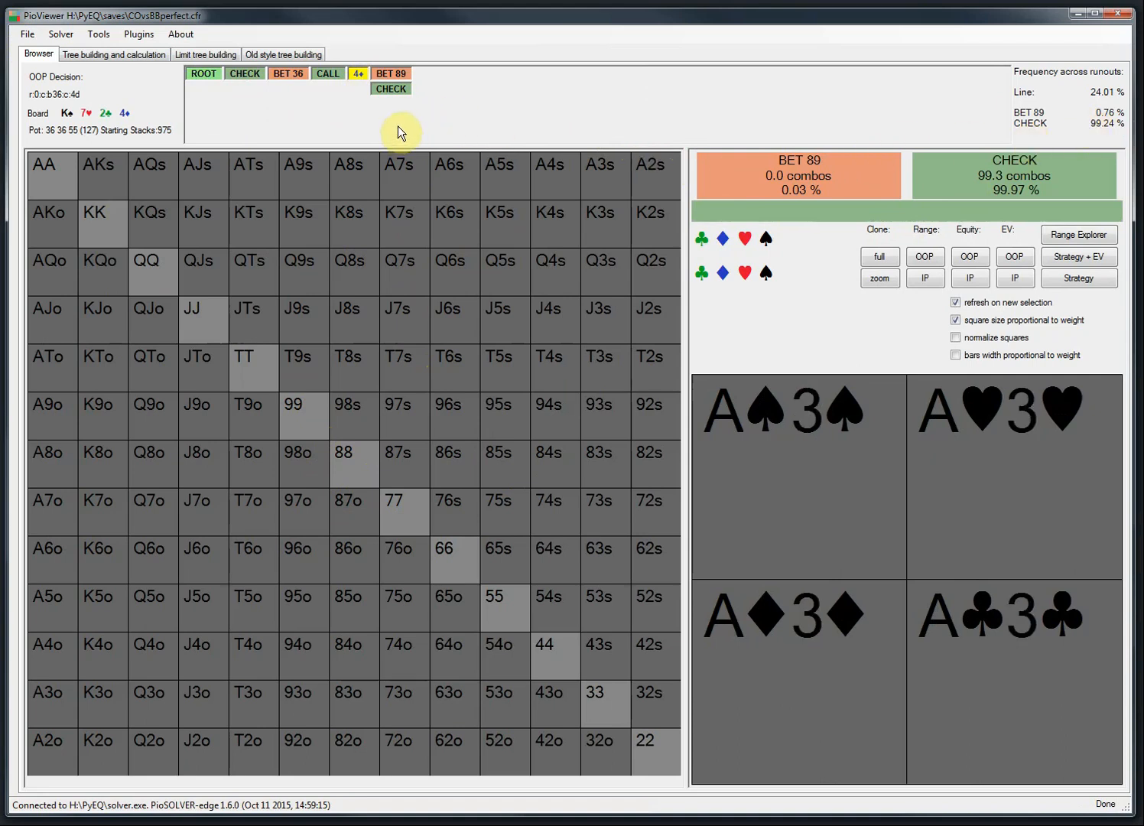
pyautogui.click(391, 88)
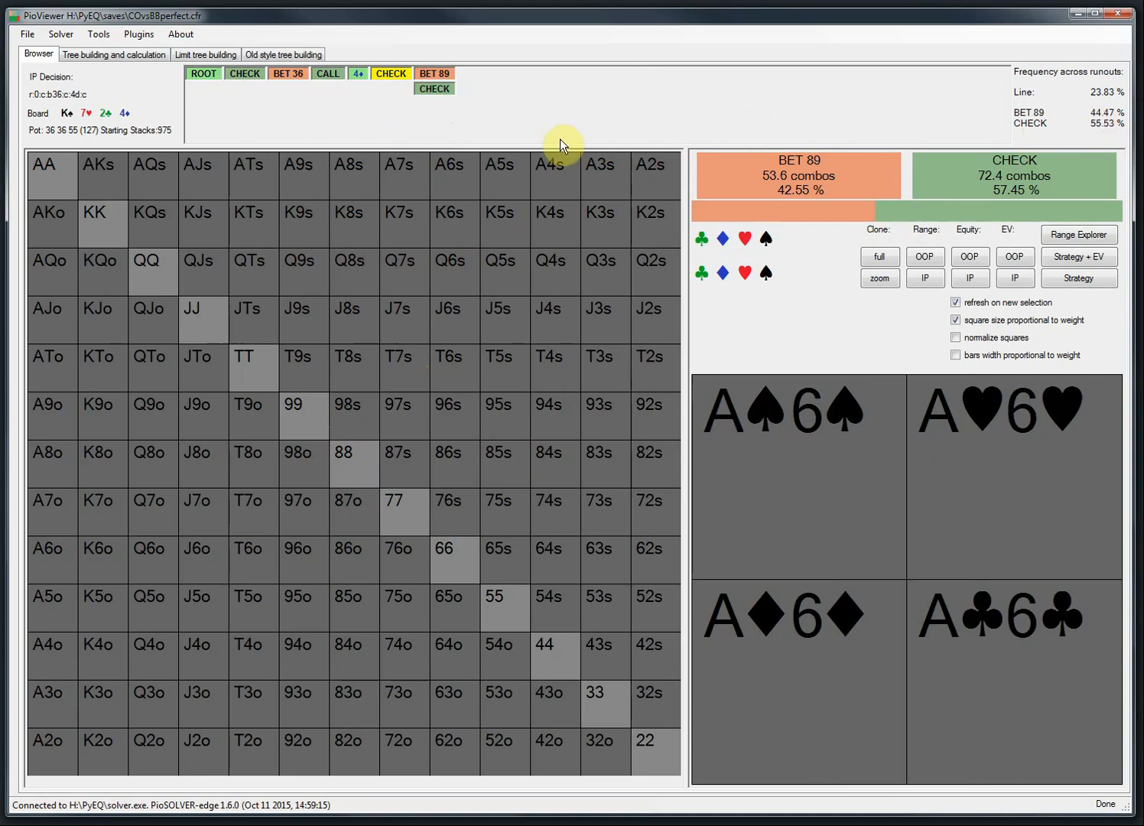
pyautogui.click(432, 73)
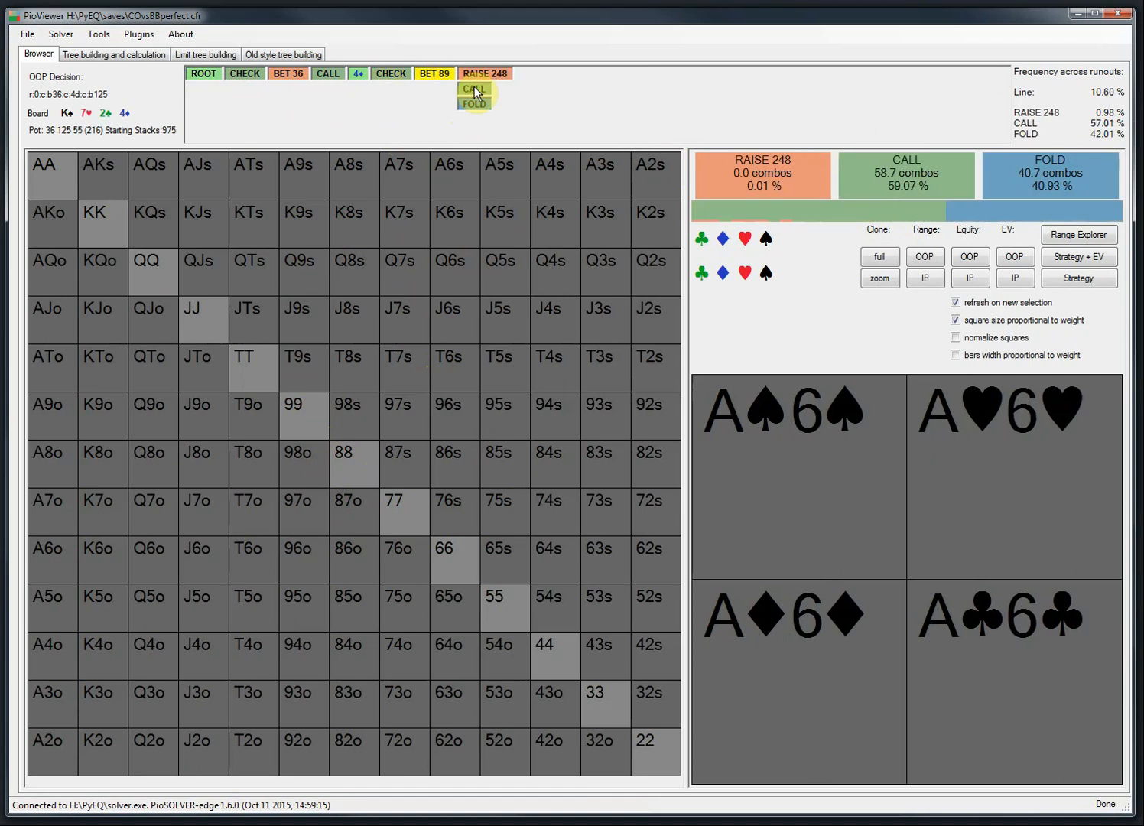
pyautogui.click(474, 88)
pyautogui.click(619, 83)
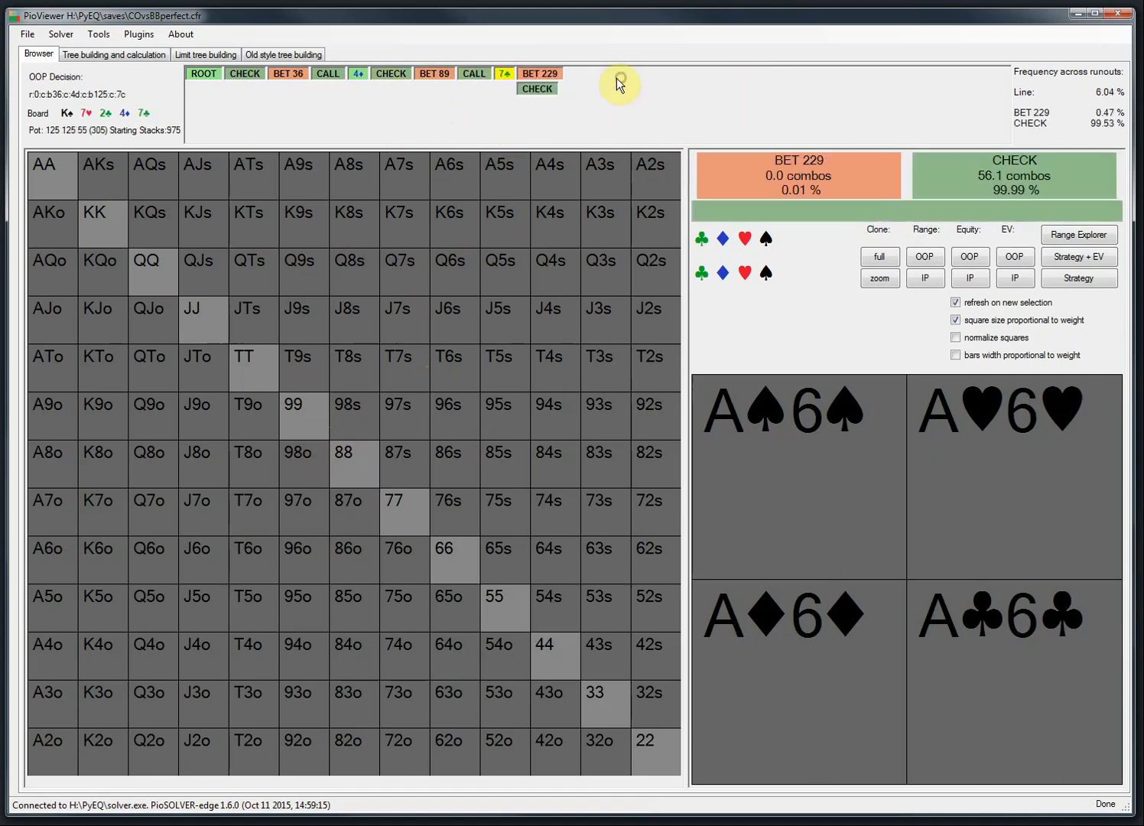
pyautogui.click(541, 90)
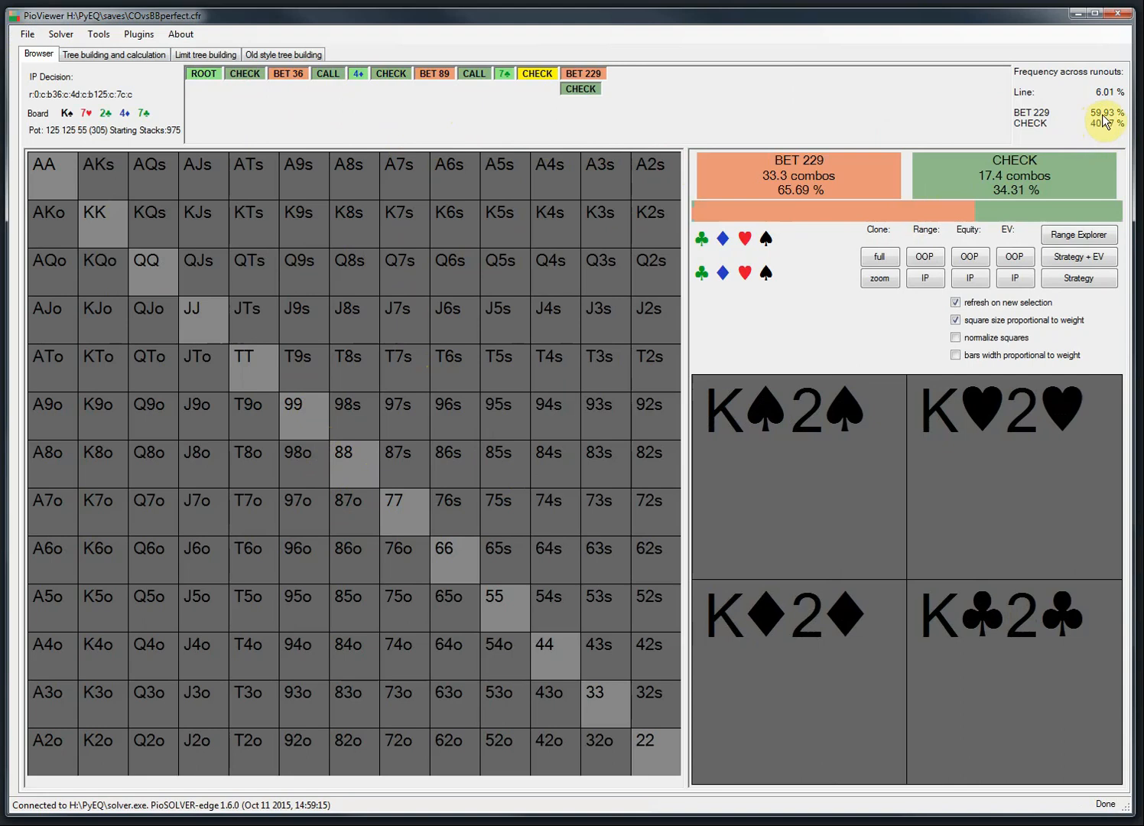
pyautogui.click(583, 74)
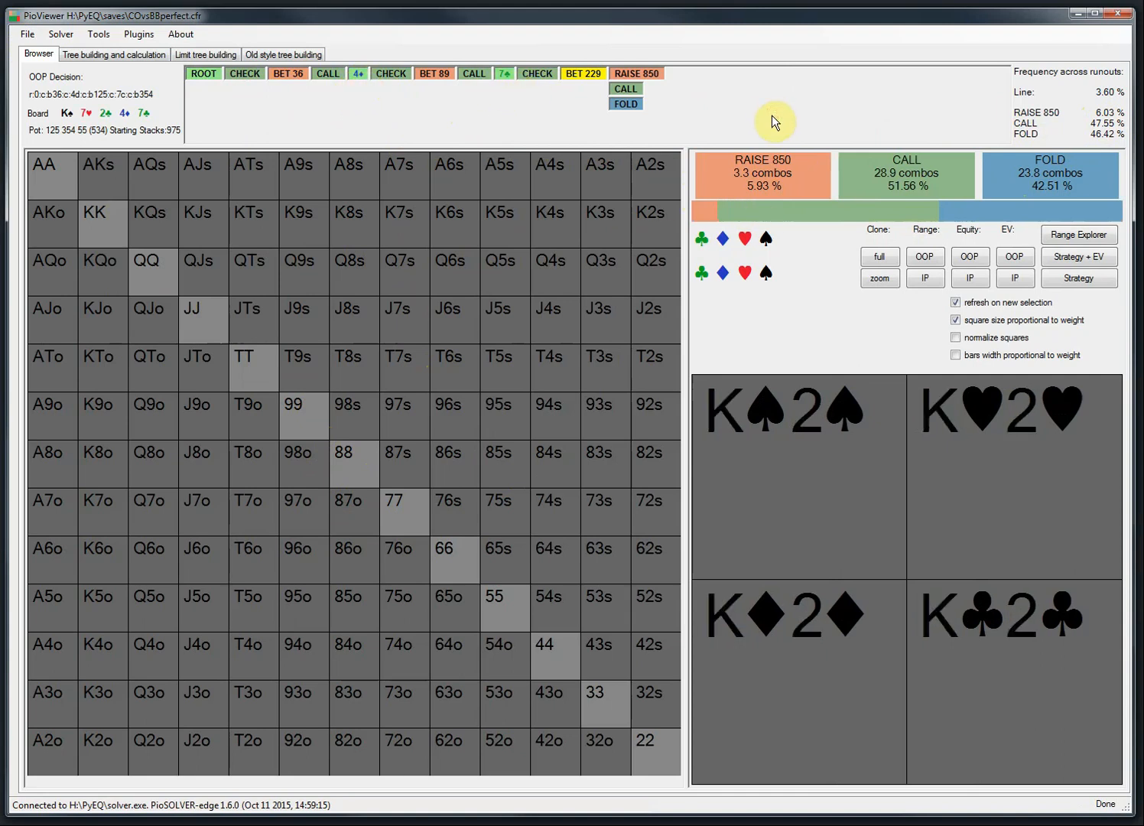
# Switch the river card in the current line to 5♣ to compare frequencies across runouts.
pyautogui.press('Down')
pyautogui.press('Down')
pyautogui.press('Down')
pyautogui.press('Up')
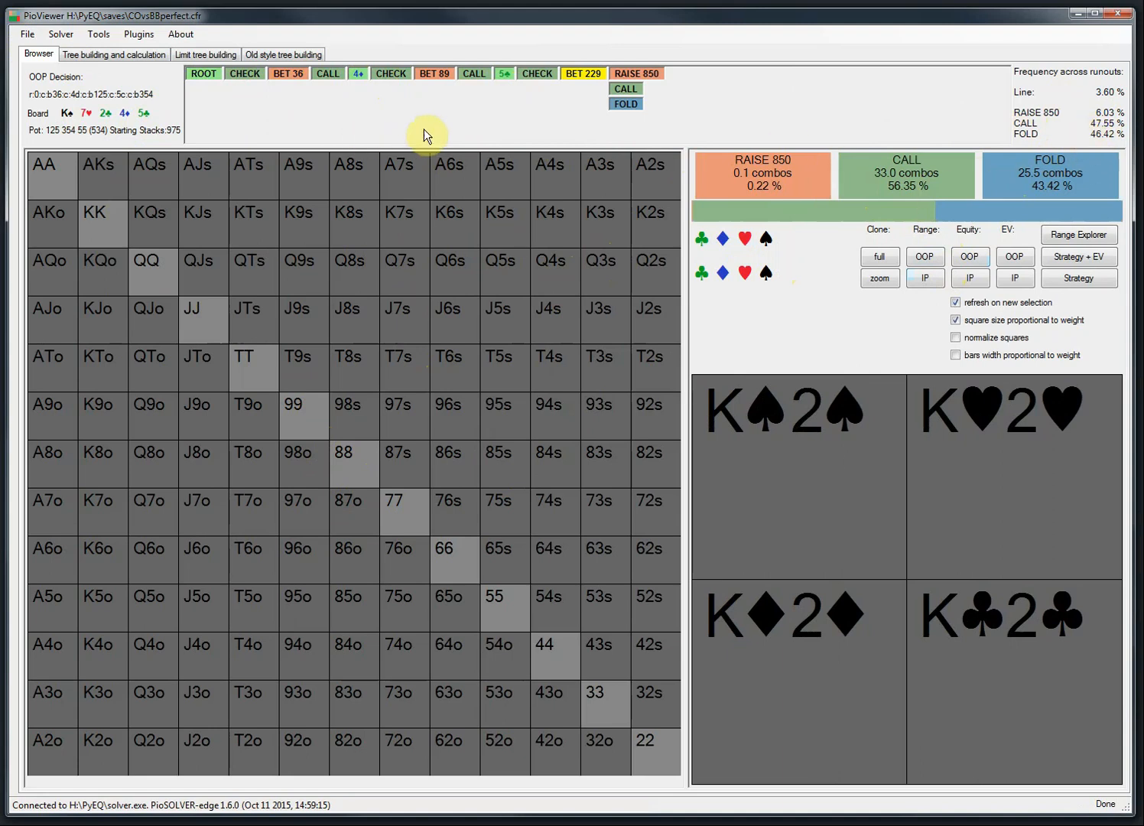
# Return to the IP flop decision after the OOP check and display the range that bets 36.
pyautogui.click(242, 72)
pyautogui.click(207, 73)
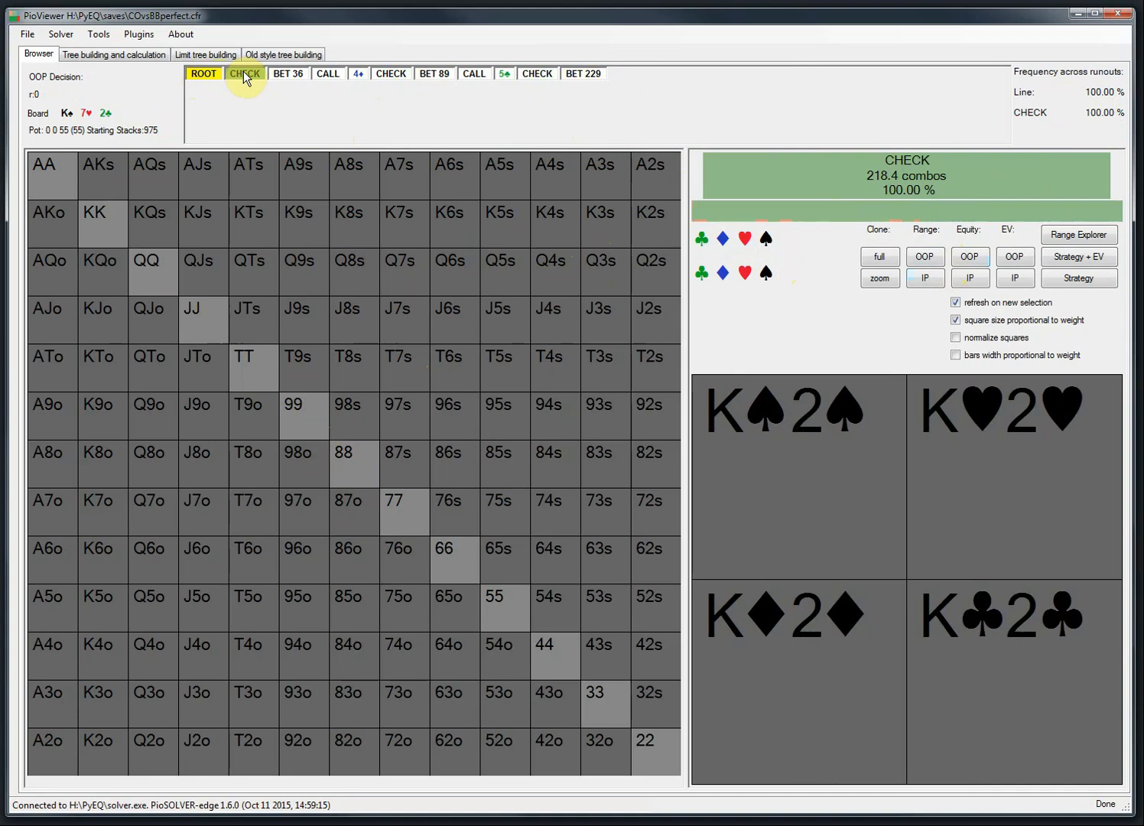
pyautogui.click(243, 72)
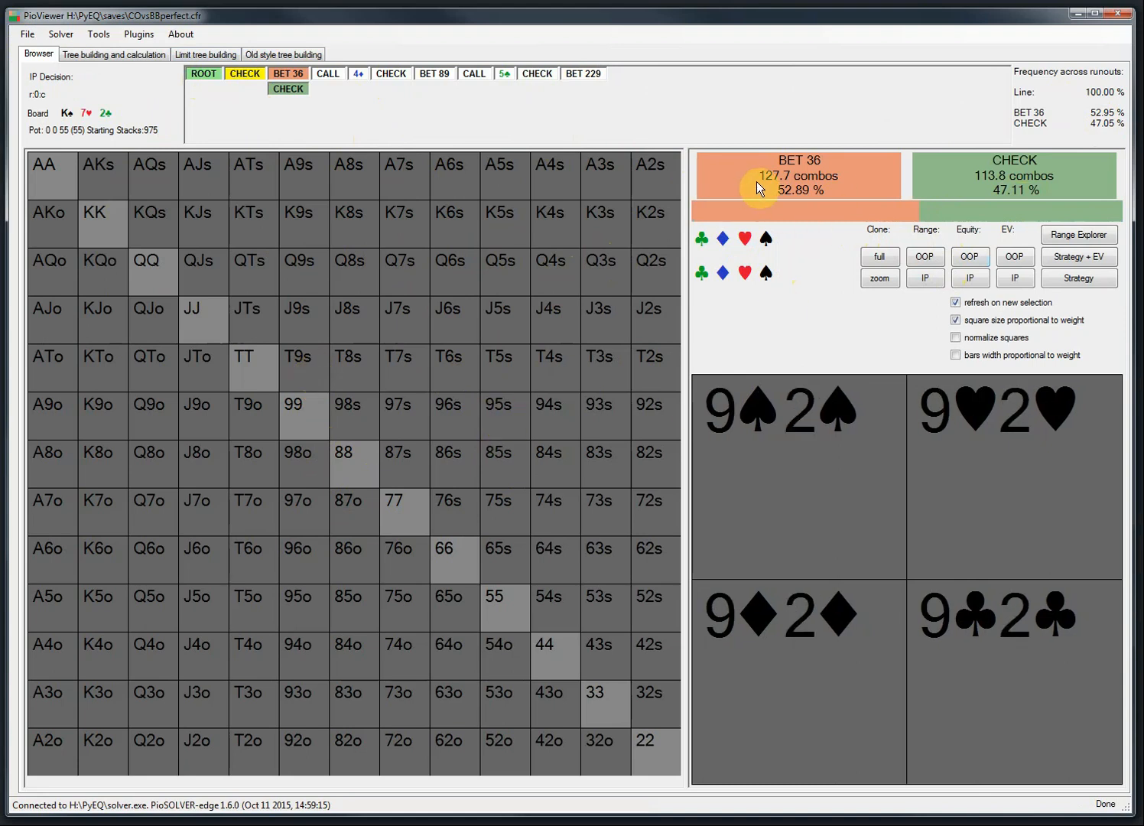
pyautogui.click(816, 174)
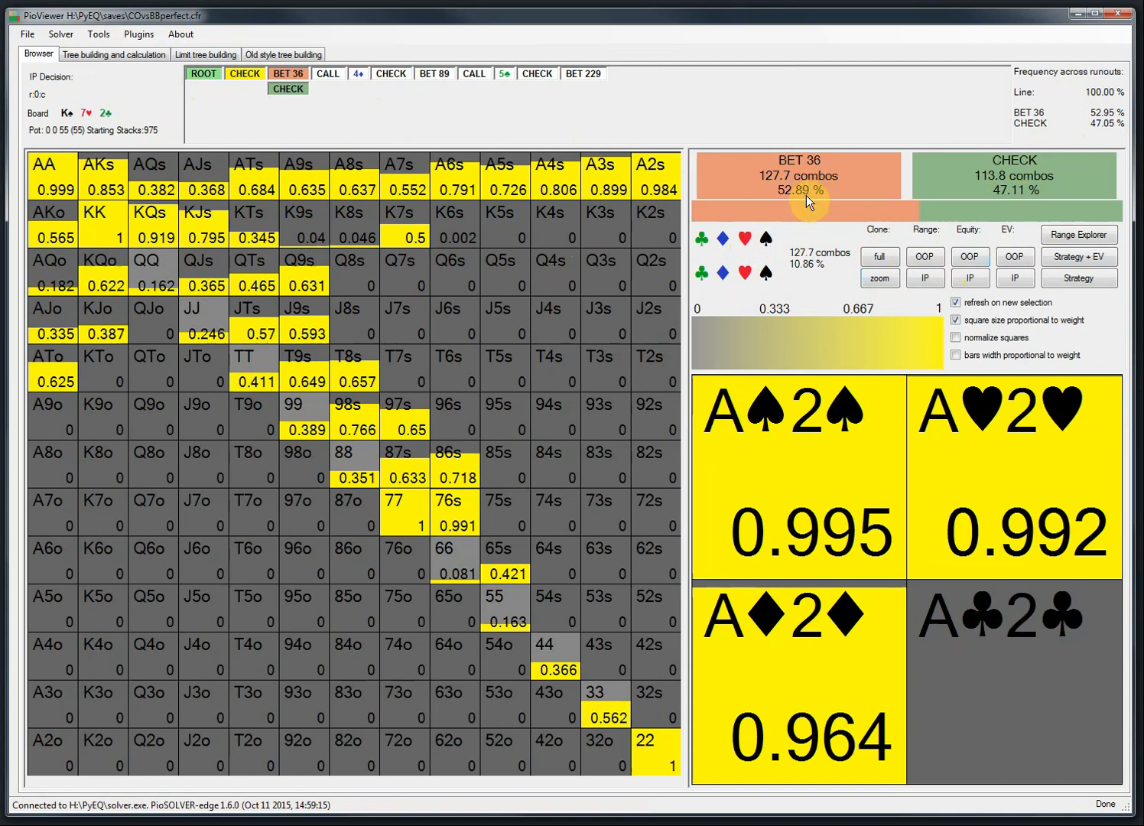
# Set the board for a new tree to Js 9h 8d 5c 4d.
pyautogui.click(115, 54)
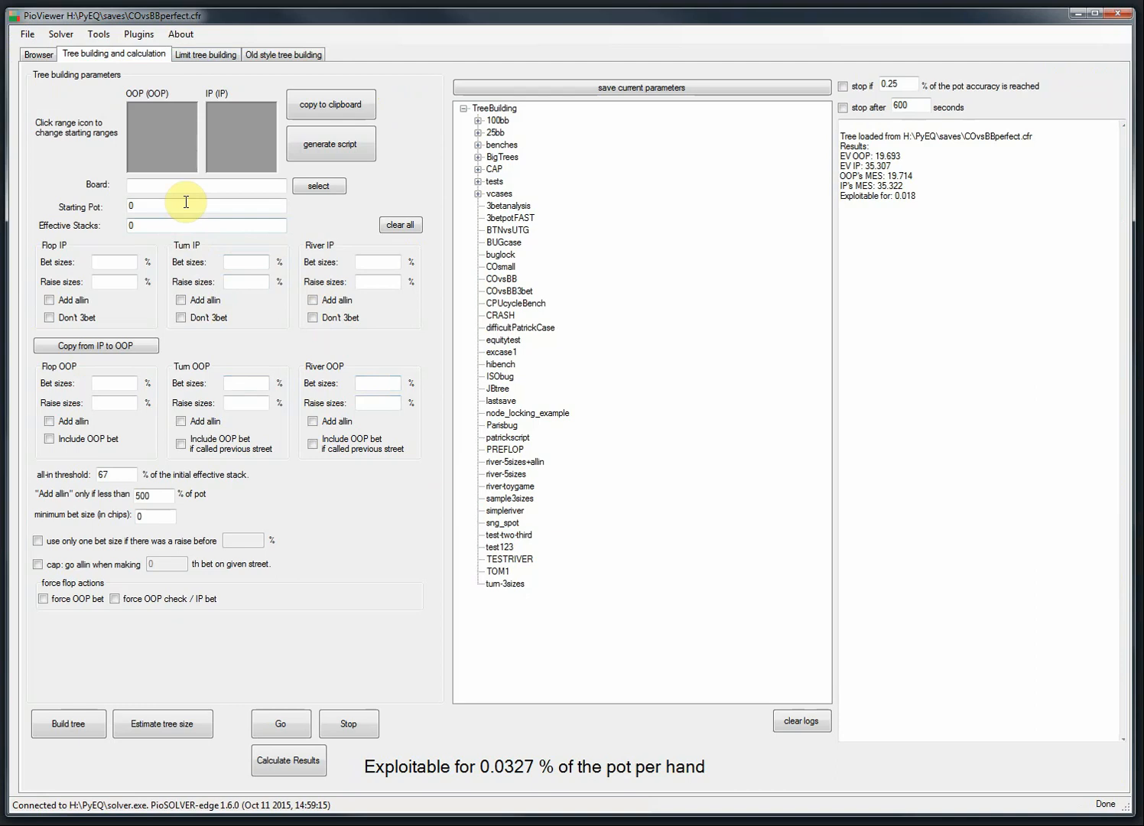
pyautogui.click(308, 185)
pyautogui.click(549, 277)
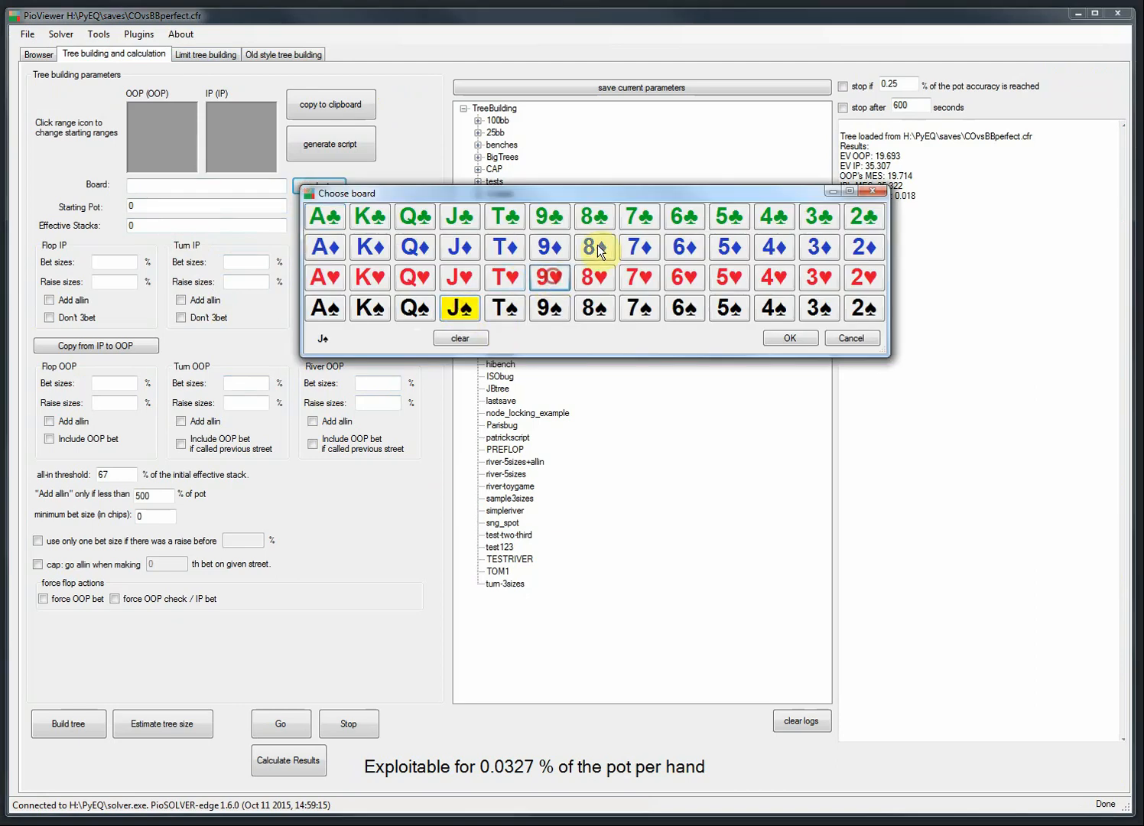
pyautogui.click(594, 246)
pyautogui.click(729, 216)
pyautogui.click(773, 246)
pyautogui.click(798, 343)
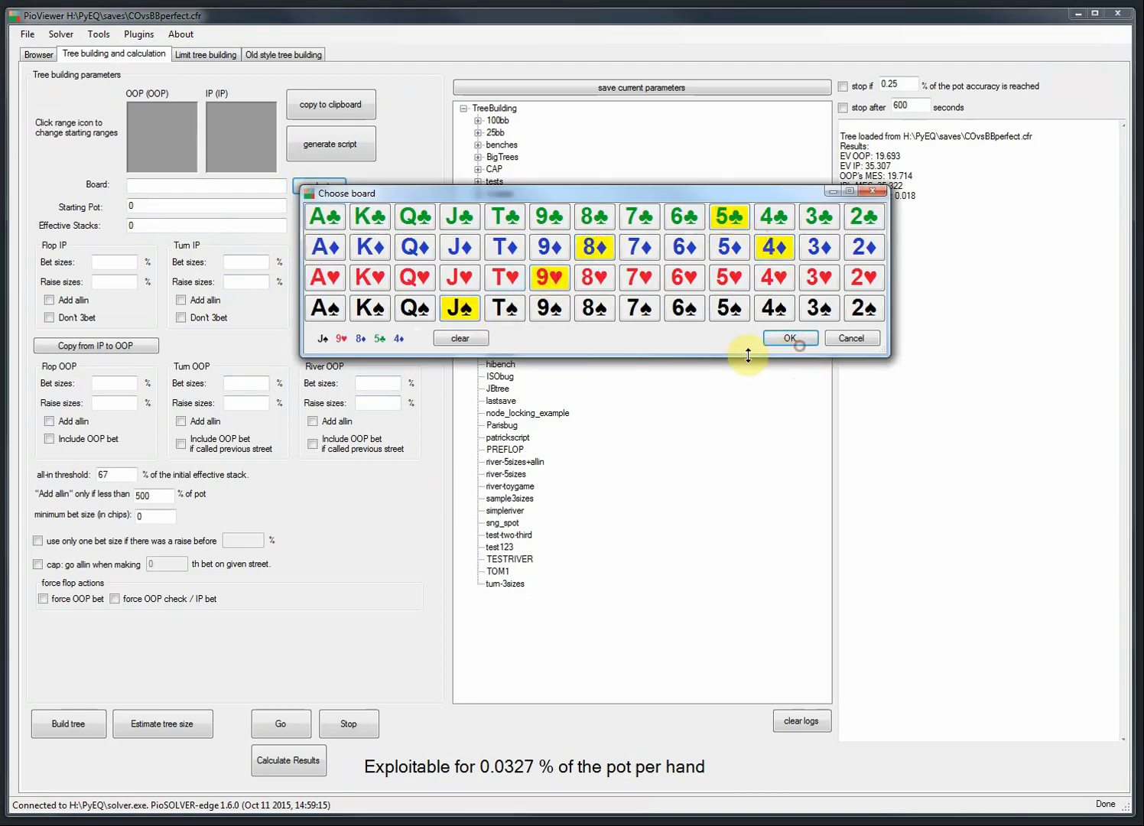
# Set the starting pot to 100 and the effective stacks to 100.
pyautogui.press('Tab')
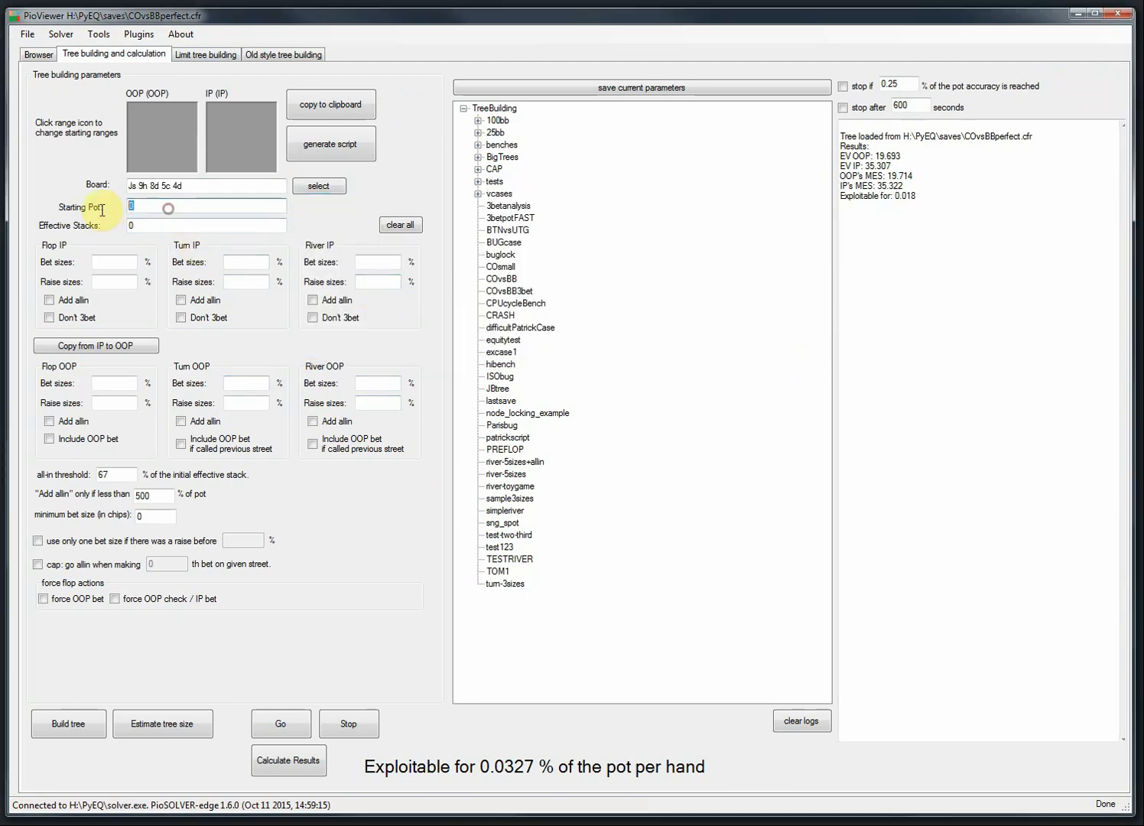
pyautogui.write('100')
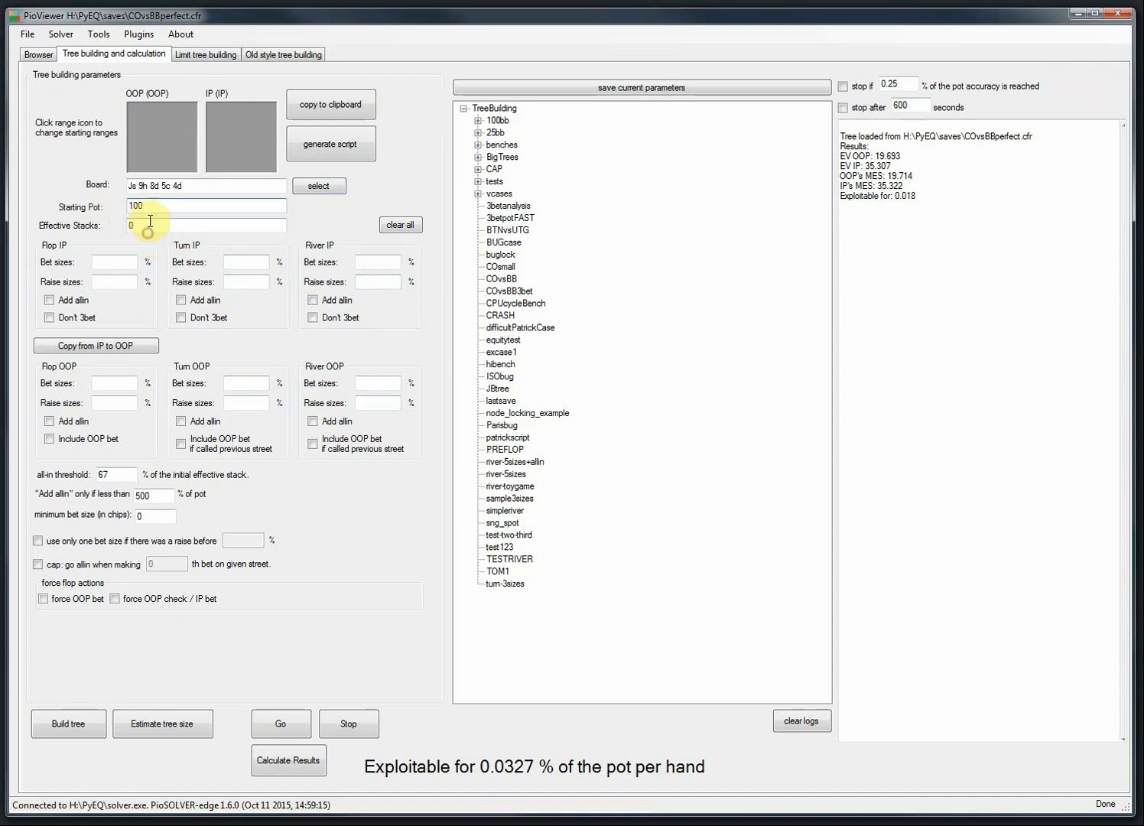
pyautogui.press('Tab')
pyautogui.write('100')
# Set the river bet and raise sizes to 100% for both IP and OOP, and include the river OOP bet if called previous street.
pyautogui.click(378, 261)
pyautogui.write('100')
pyautogui.press('Tab')
pyautogui.write('100')
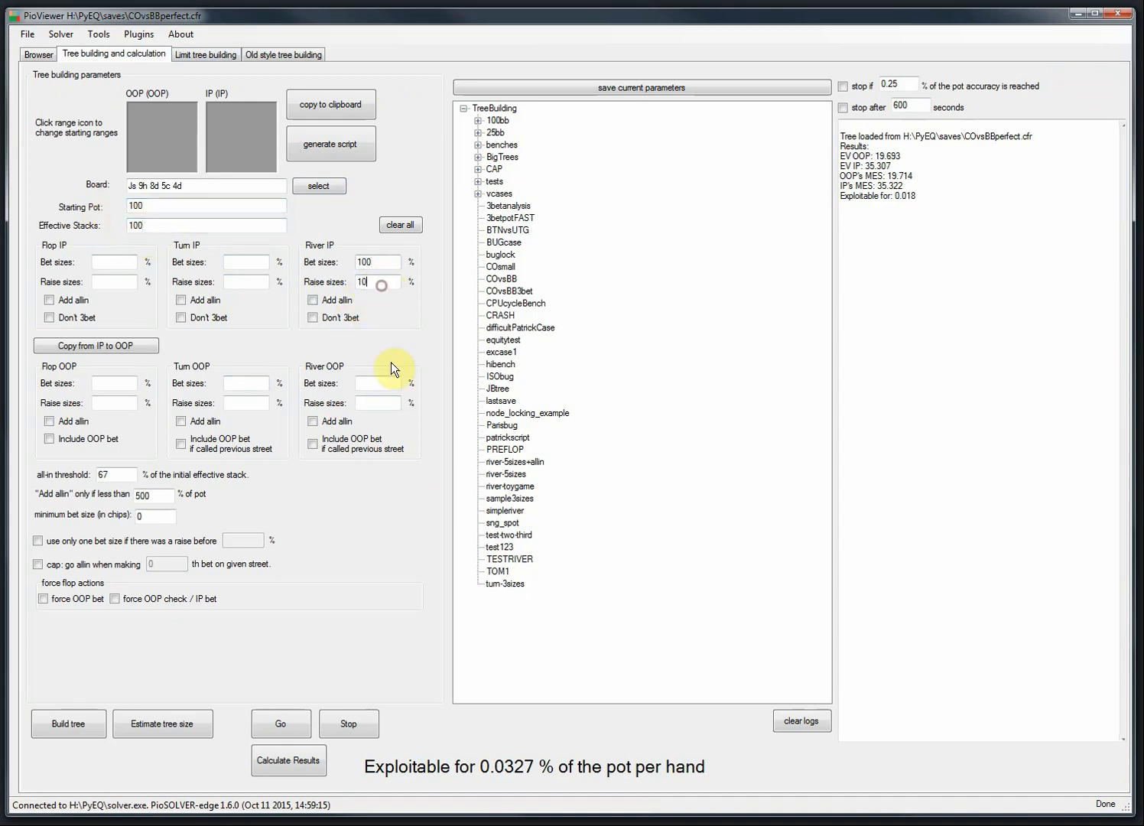
pyautogui.click(378, 383)
pyautogui.write('100')
pyautogui.press('Tab')
pyautogui.write('1')
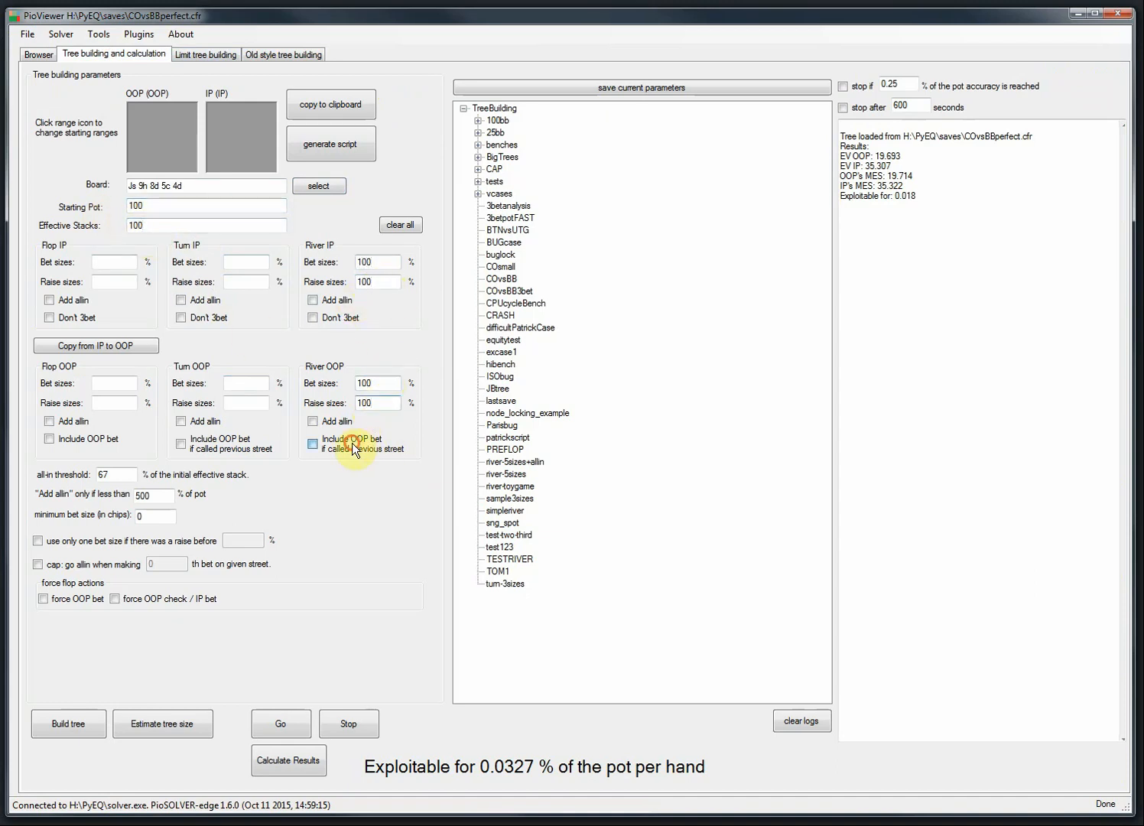
pyautogui.click(353, 449)
# Set the starting ranges to AA for OOP and to AA and KK for IP.
pyautogui.click(98, 722)
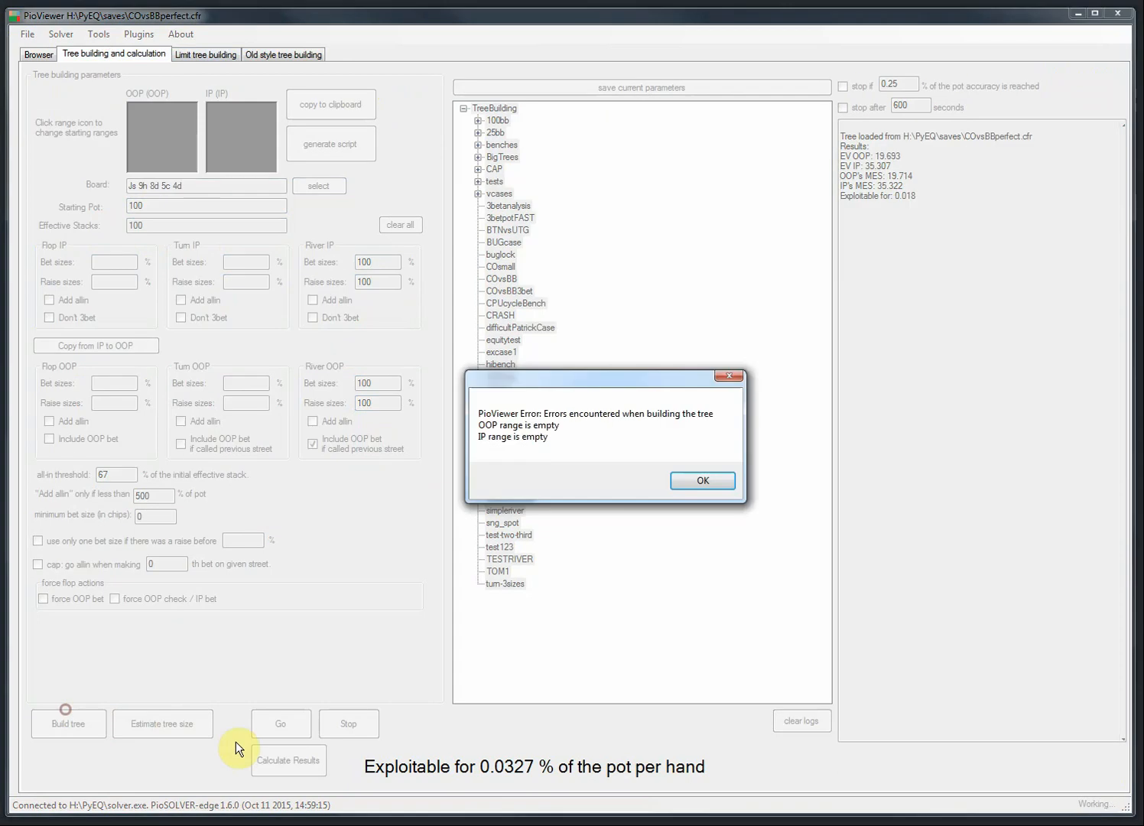
pyautogui.click(701, 480)
pyautogui.click(161, 136)
pyautogui.click(134, 153)
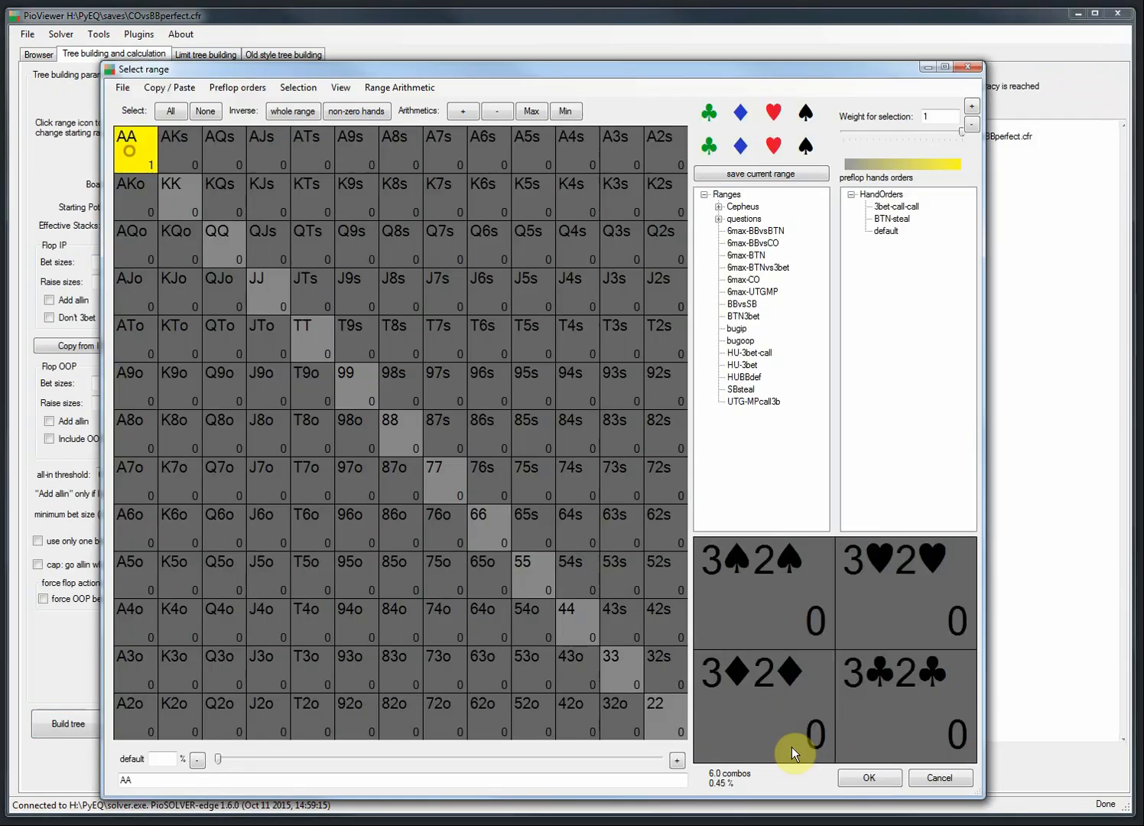
pyautogui.click(866, 788)
pyautogui.click(245, 127)
pyautogui.click(174, 193)
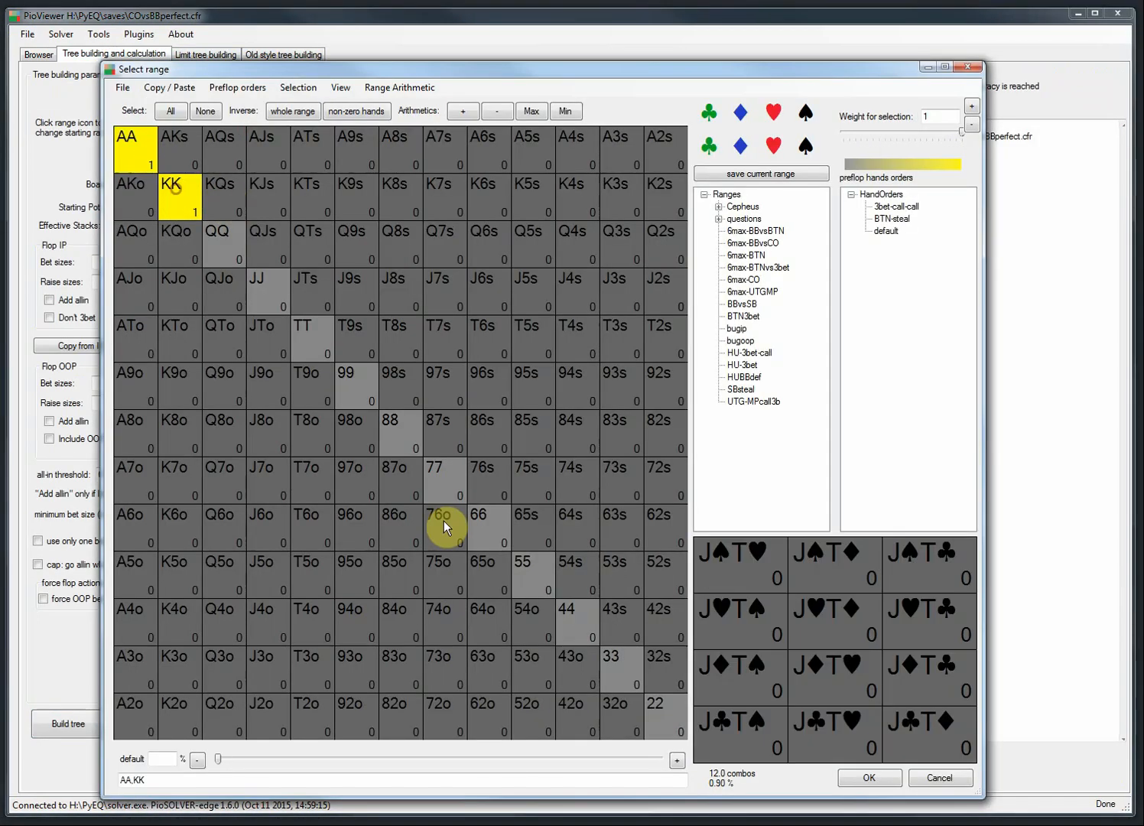
pyautogui.click(855, 787)
# Build the river tree, run the solver on it, and stop the calculation.
pyautogui.click(68, 724)
pyautogui.click(273, 723)
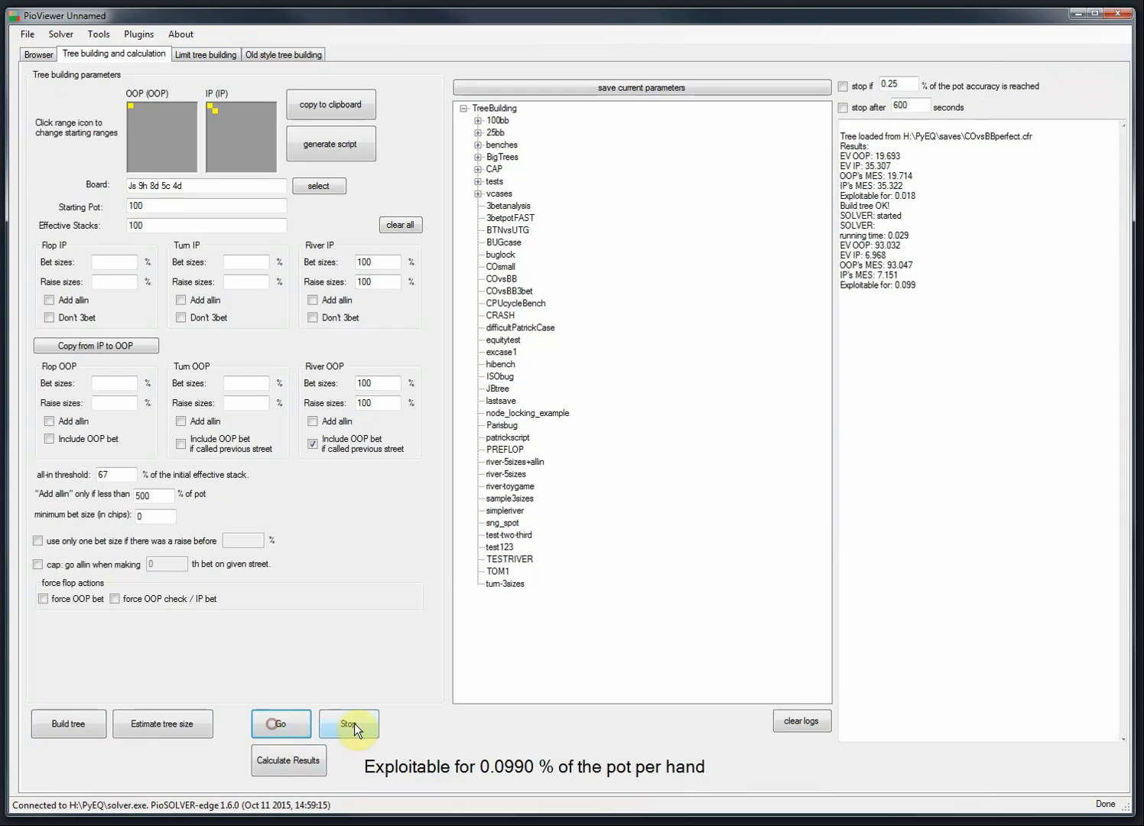
pyautogui.click(354, 723)
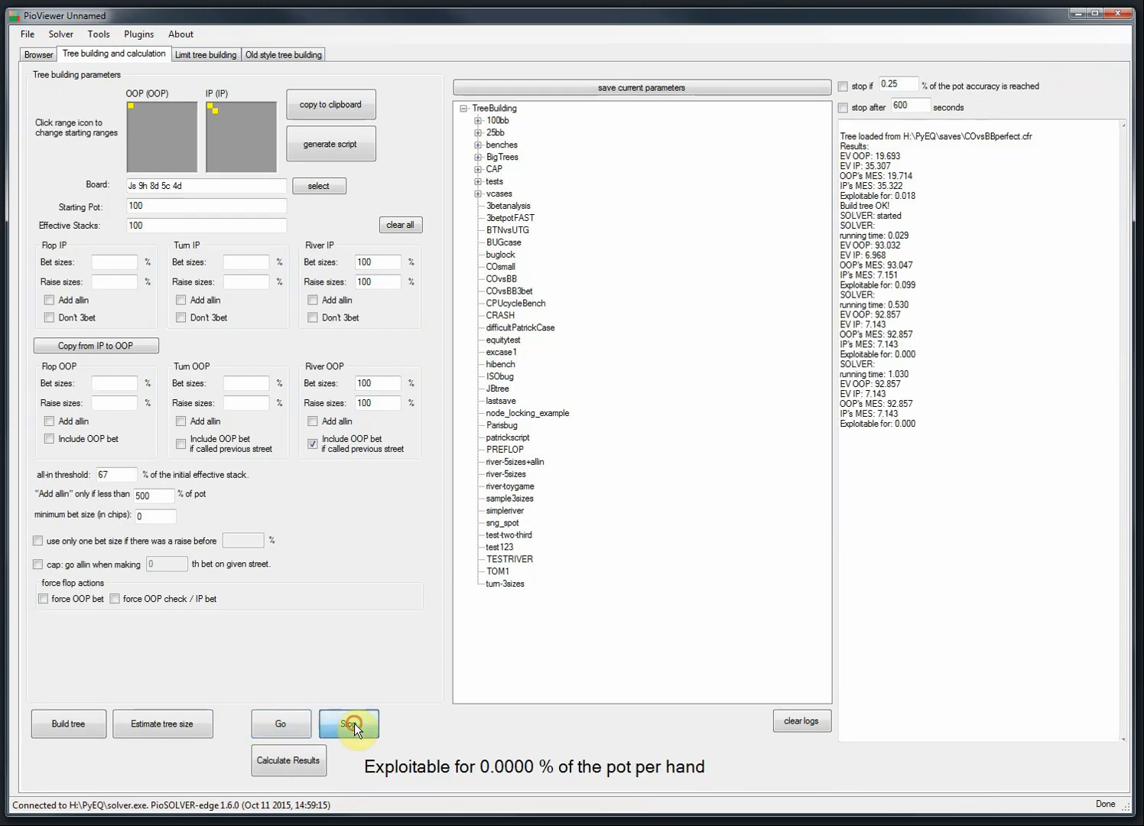
# Examine the strategy with EV at the root and after the OOP check, including the OOP checking range.
pyautogui.click(39, 58)
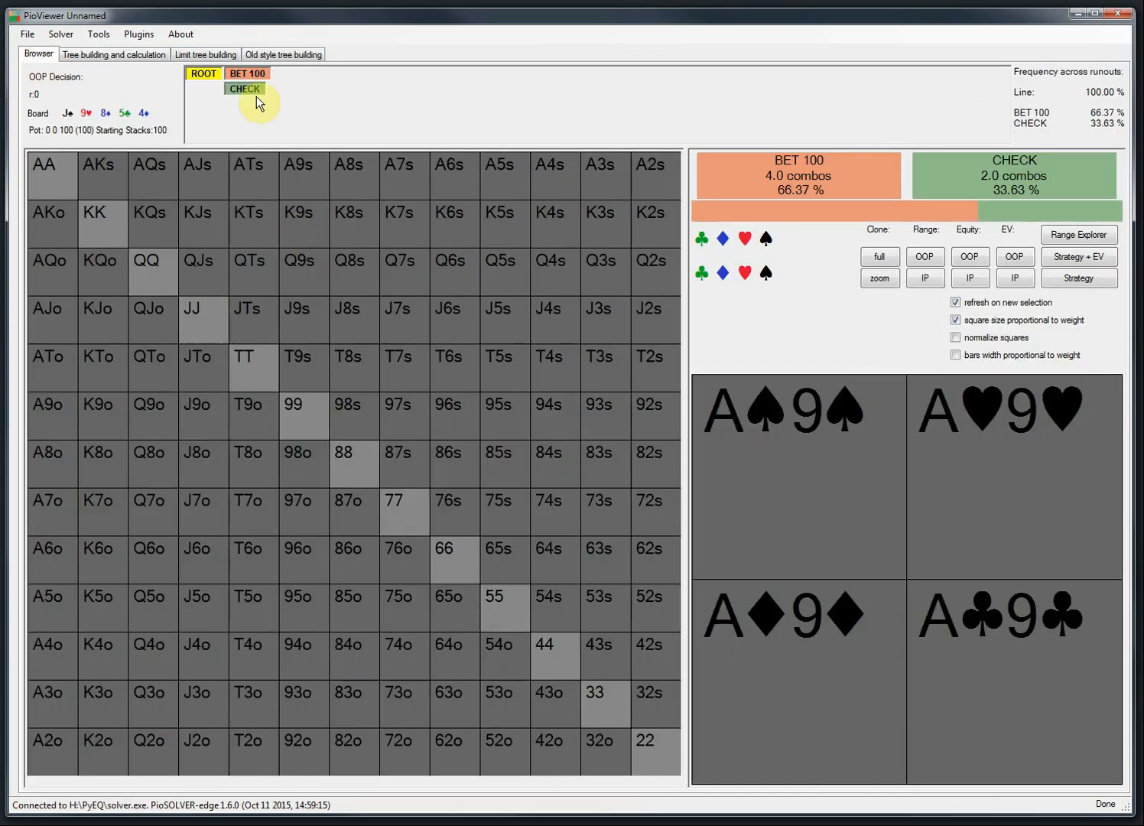
pyautogui.click(1079, 256)
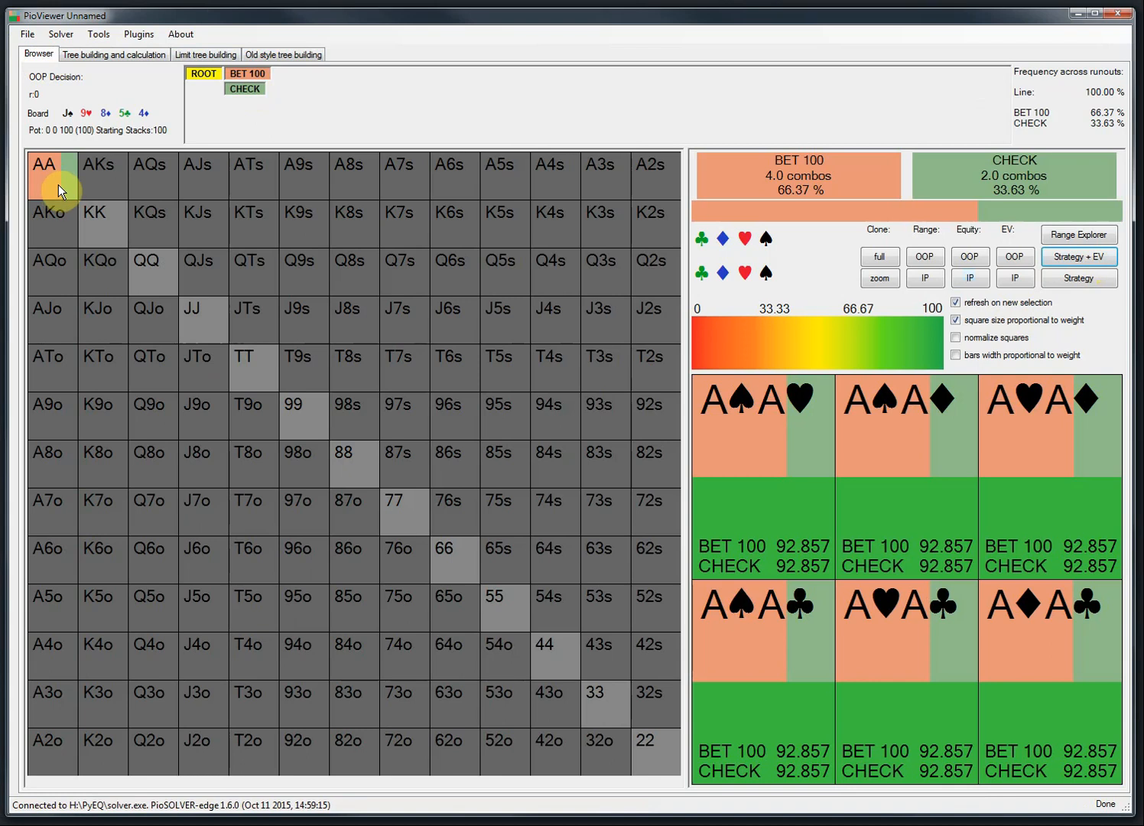
pyautogui.click(257, 88)
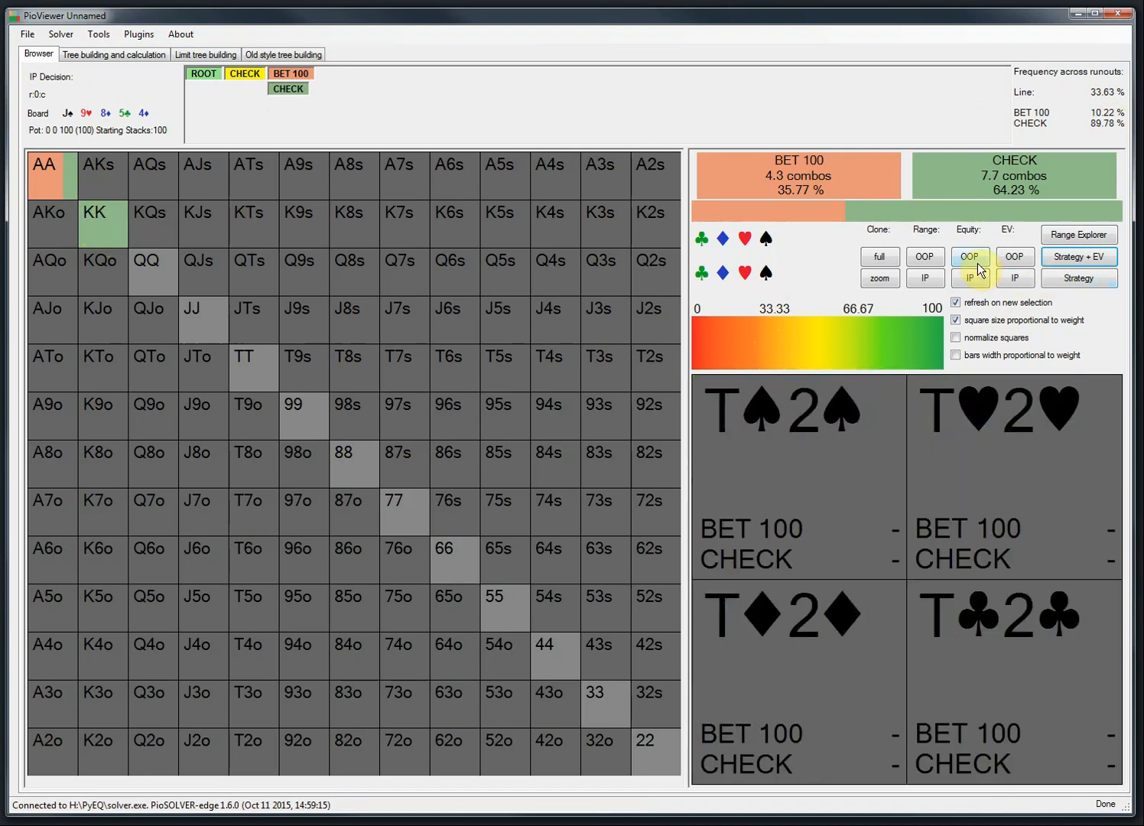
pyautogui.click(915, 262)
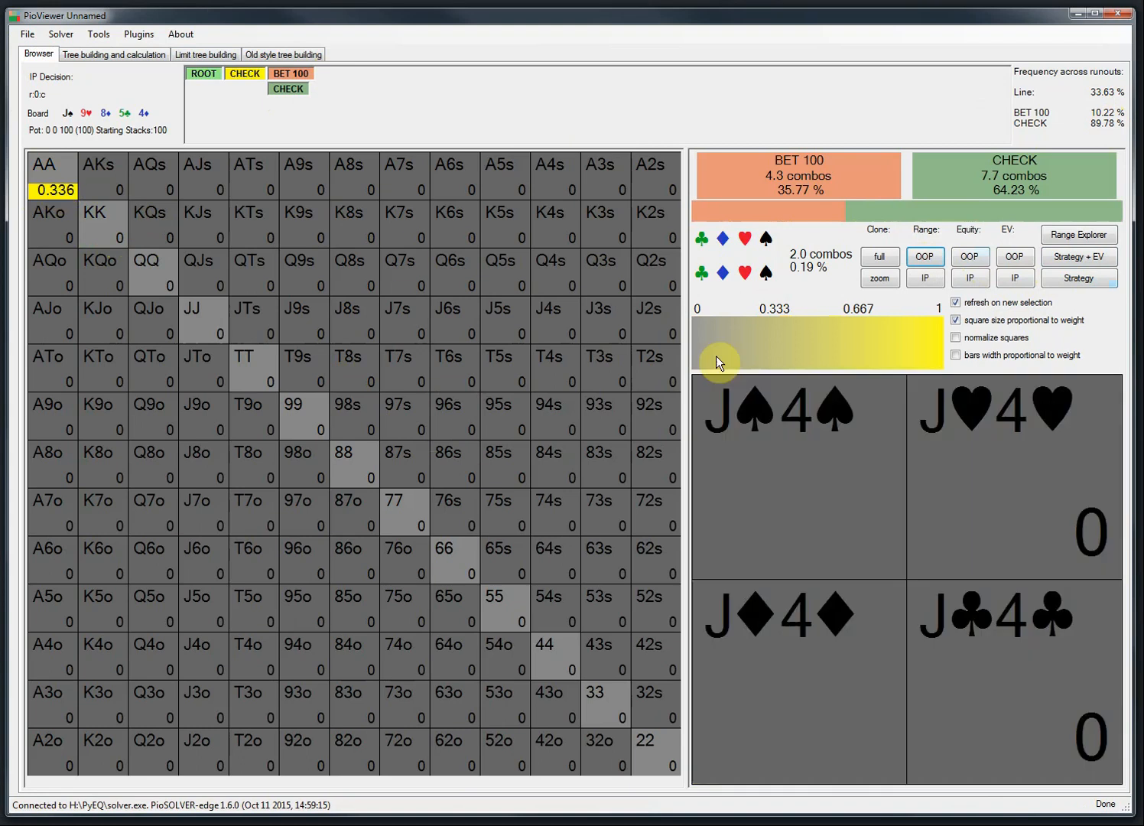
pyautogui.click(1071, 258)
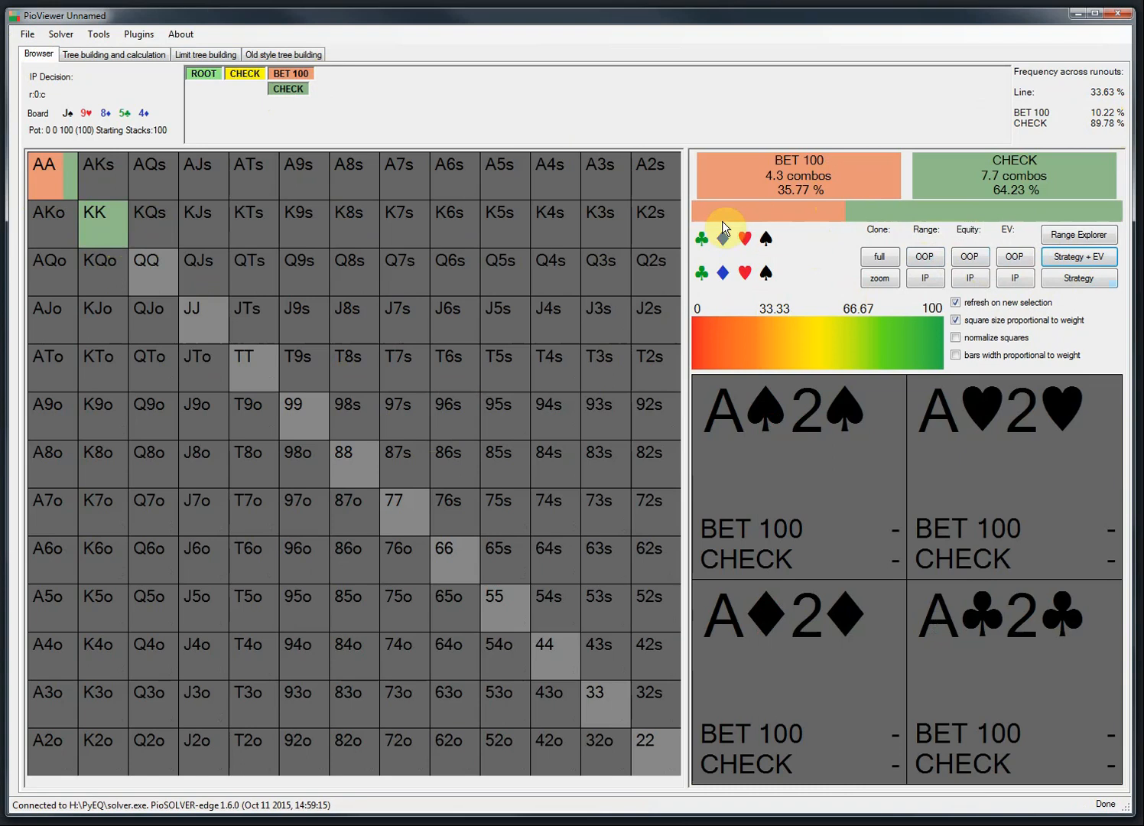
# Reload the tree COvsBBperfect.cfr and view the IP decision after the flop check and the tree's calculation log.
pyautogui.click(27, 34)
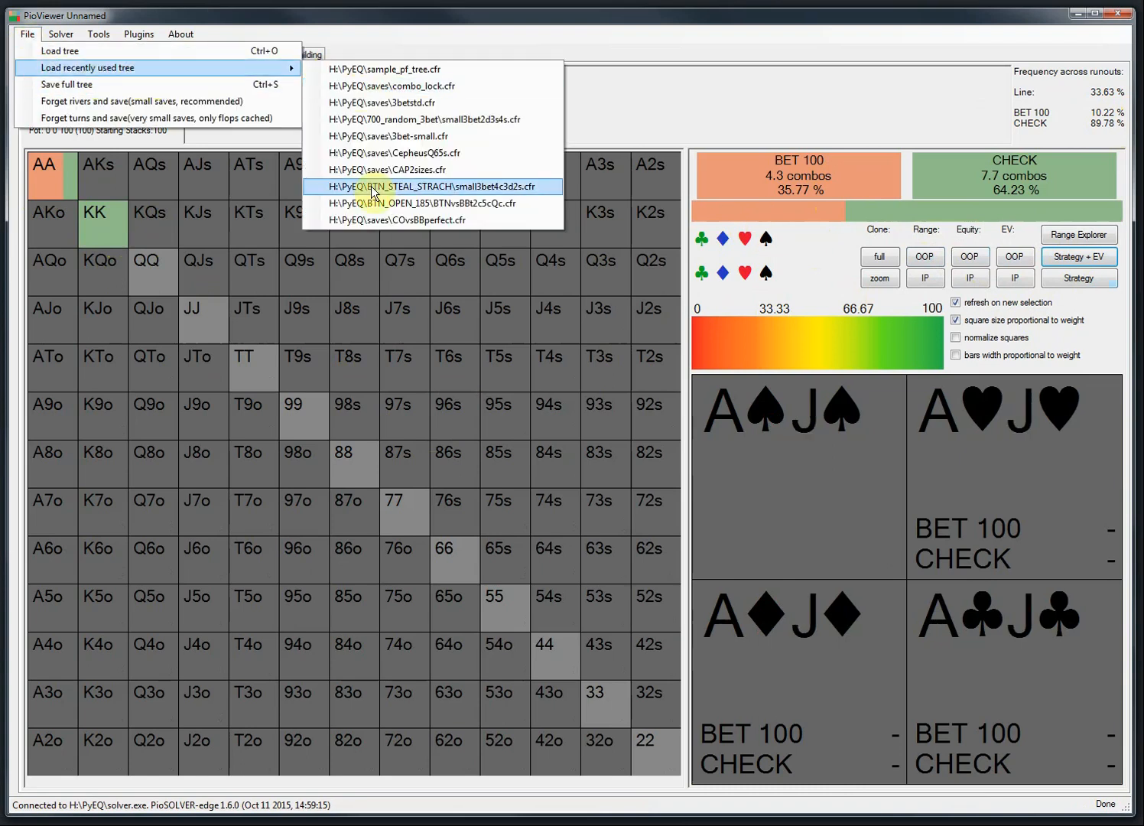
pyautogui.click(381, 218)
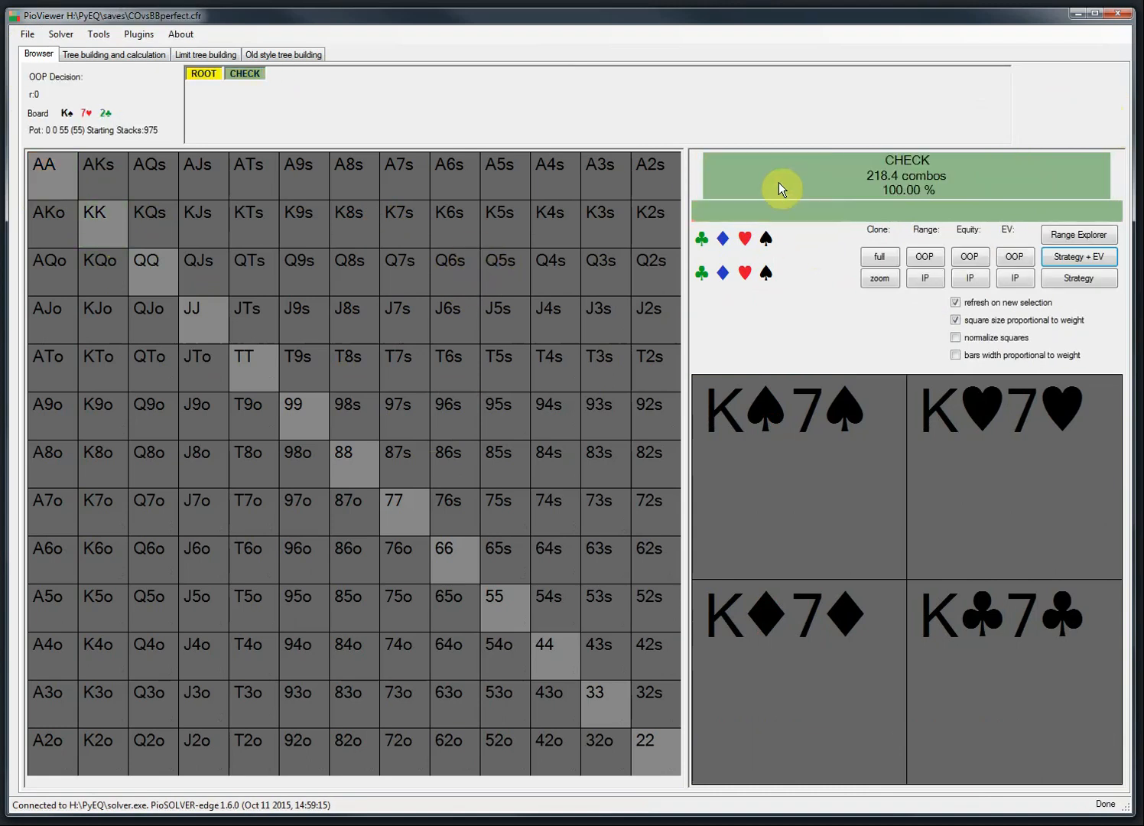
pyautogui.click(252, 75)
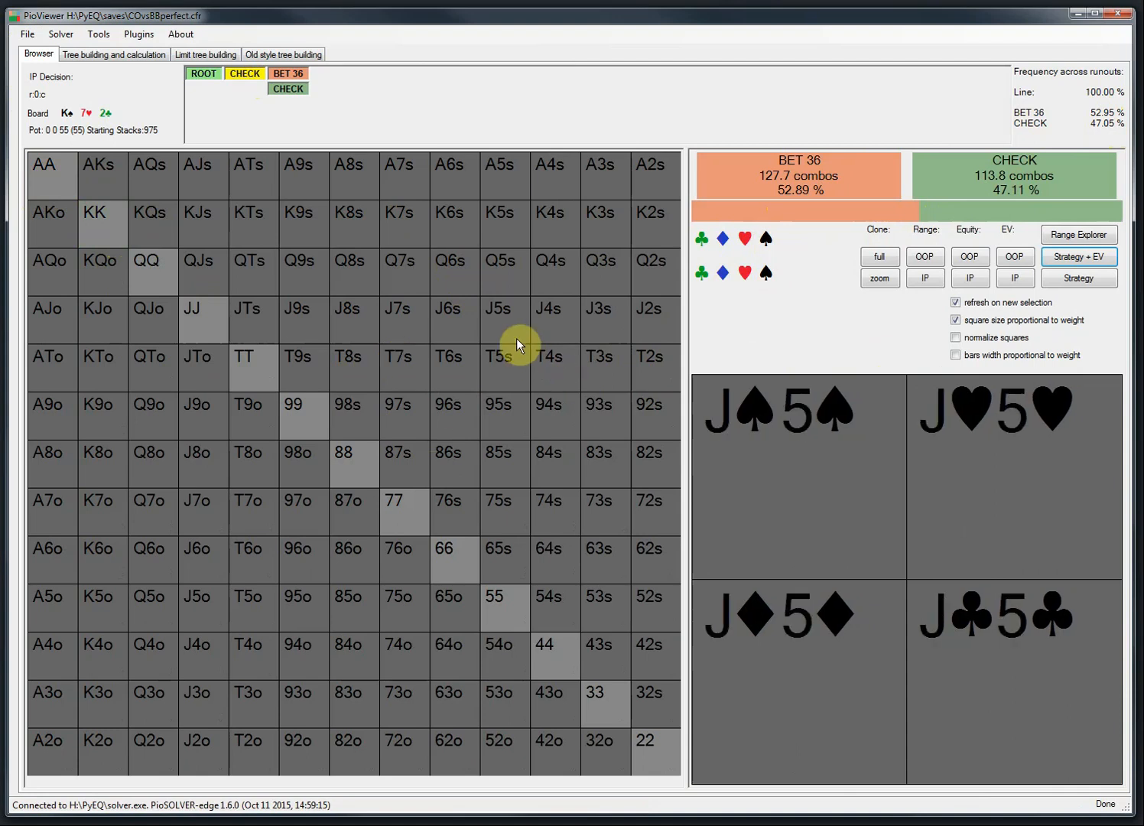
pyautogui.click(95, 55)
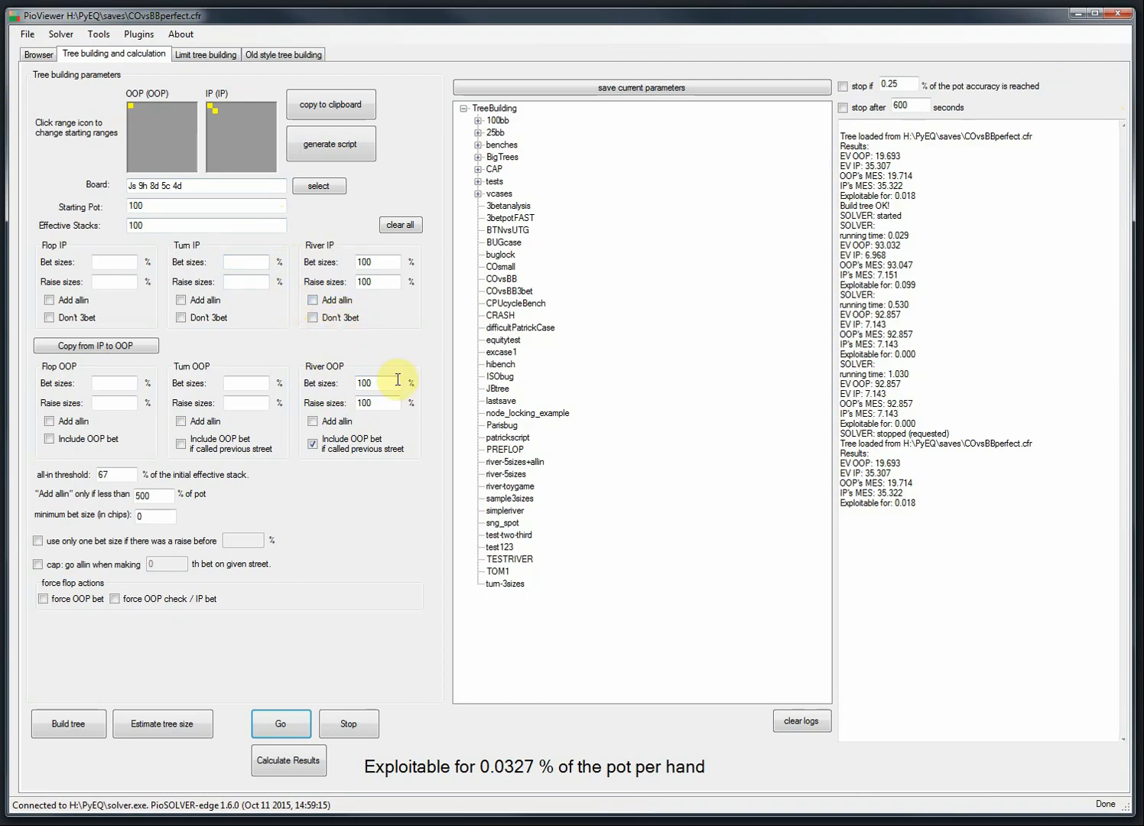
# Open the script generator, enlarge its window and generate 500 random flops.
pyautogui.click(311, 149)
pyautogui.moveTo(296, 82); pyautogui.dragTo(328, 41)
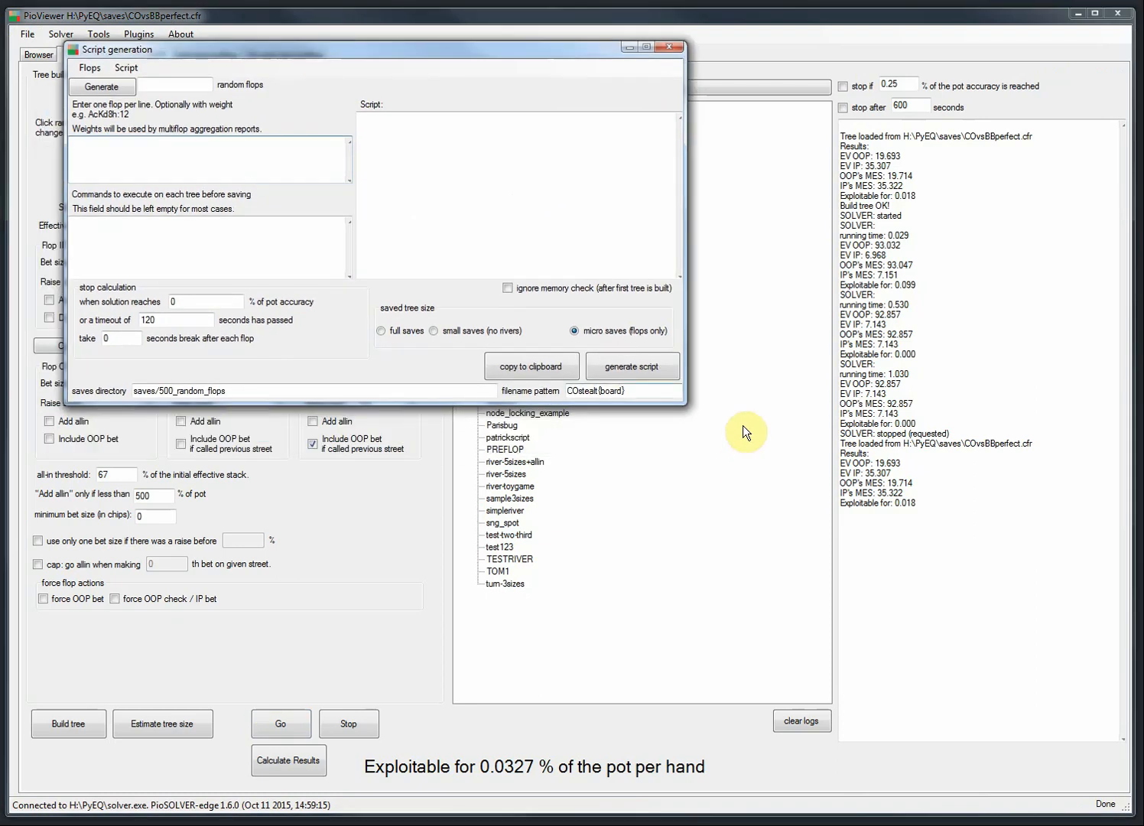
pyautogui.moveTo(684, 408); pyautogui.dragTo(946, 696)
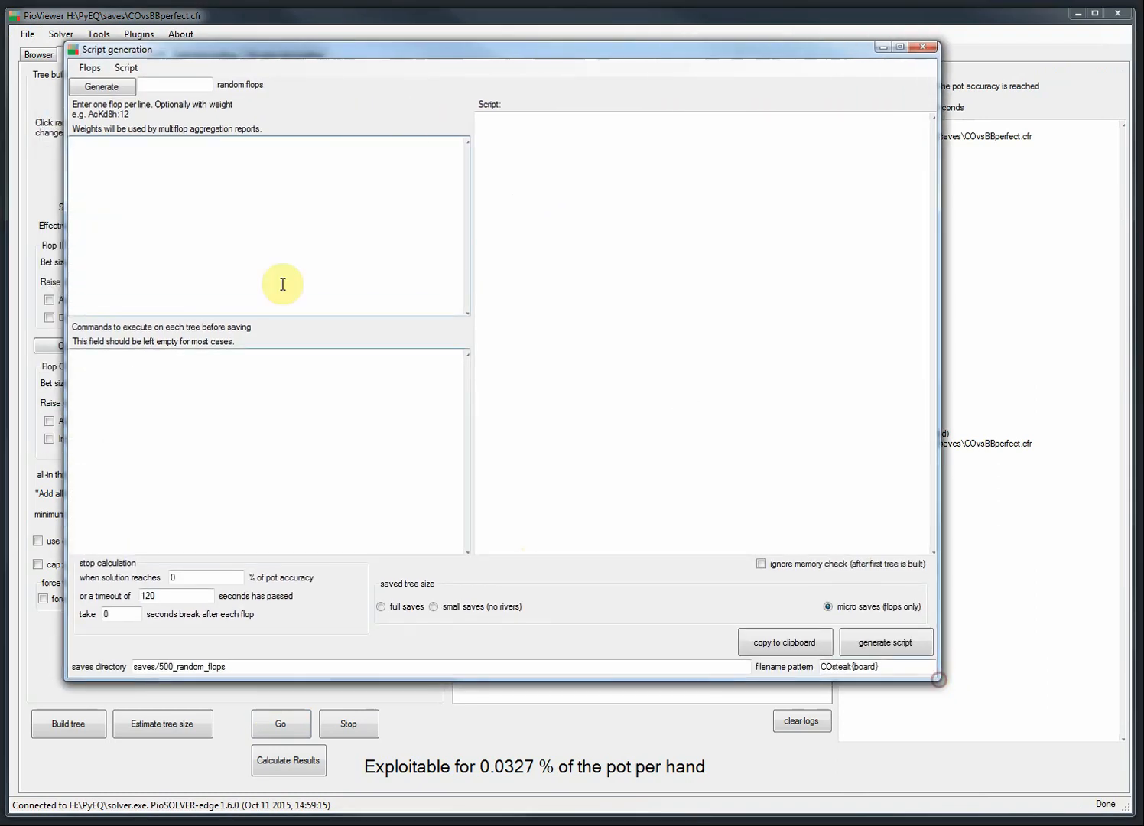
pyautogui.click(175, 88)
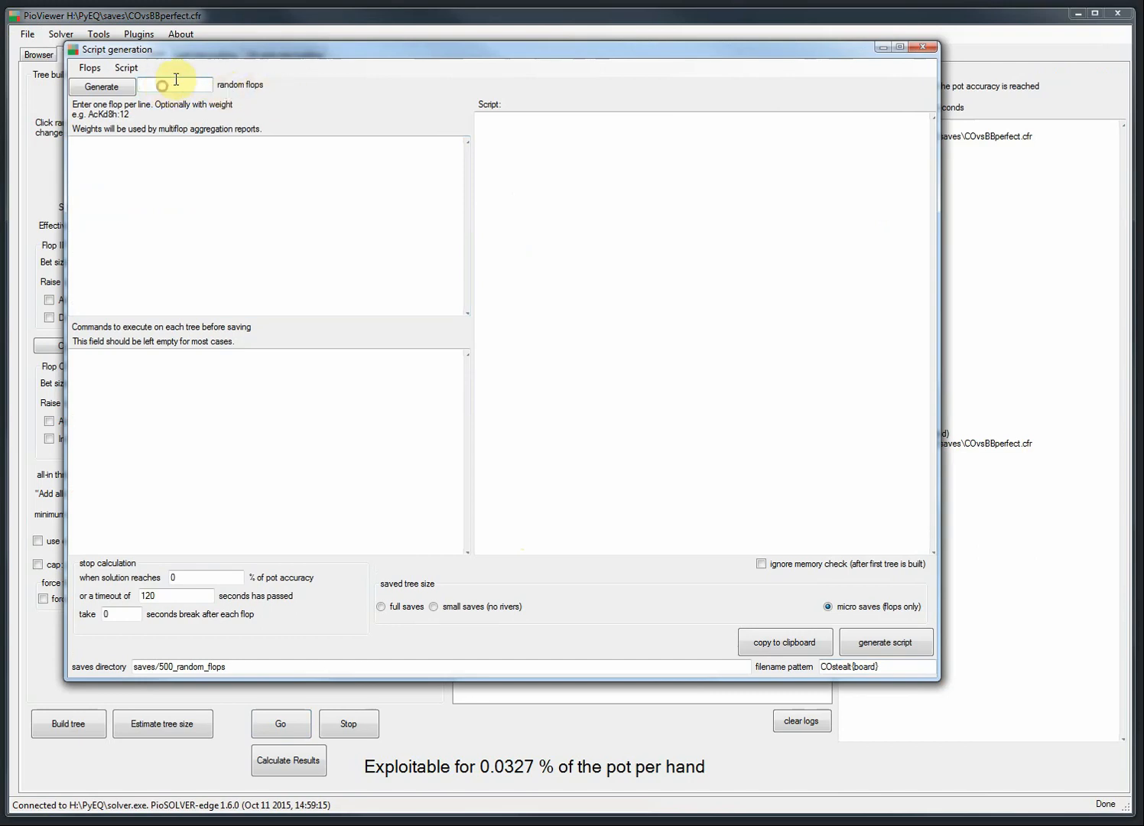
pyautogui.write('500')
pyautogui.click(102, 87)
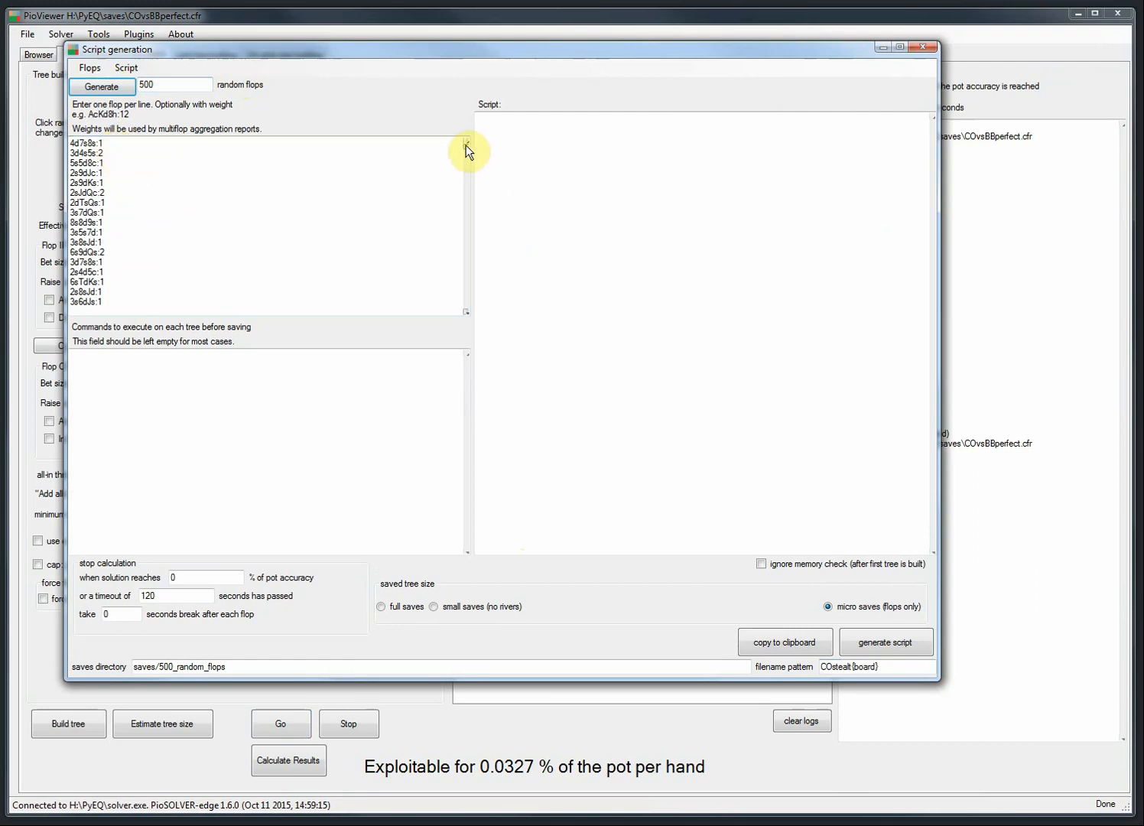
# Replace the flop list with 10 random flops and close the script generator.
pyautogui.moveTo(467, 148); pyautogui.dragTo(487, 129)
pyautogui.moveTo(144, 85)
pyautogui.mouseDown()
pyautogui.moveTo(162, 84)
pyautogui.moveTo(133, 97)
pyautogui.mouseUp()
pyautogui.write('10')
pyautogui.click(118, 86)
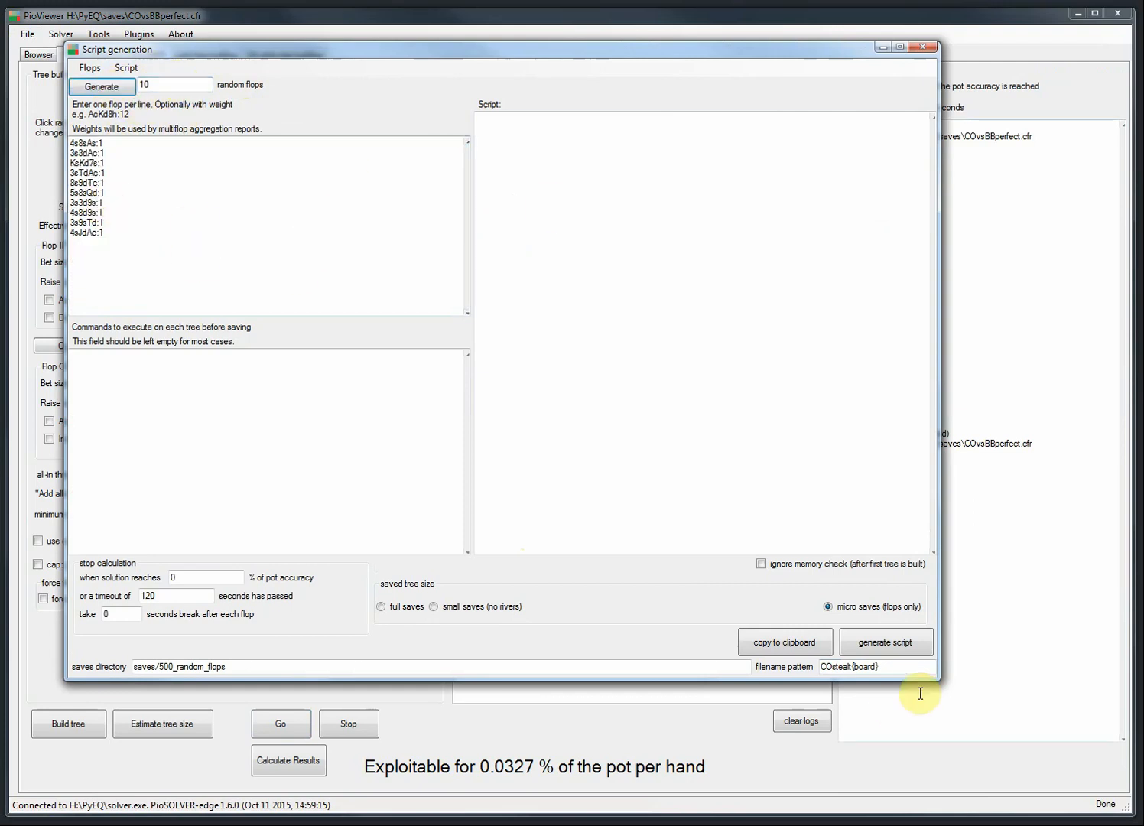
pyautogui.click(923, 47)
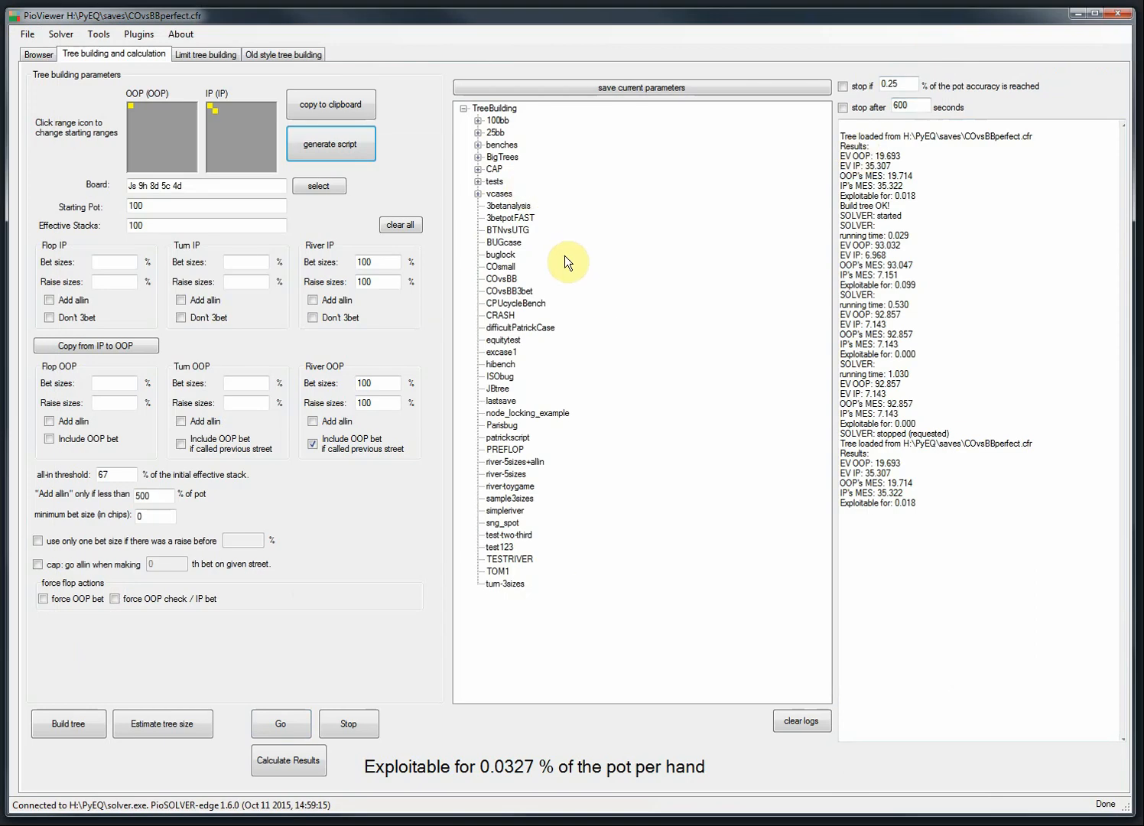
# Load a saved set of tree parameters, reopen the script generator and generate 500 random flops.
pyautogui.click(528, 238)
pyautogui.click(344, 146)
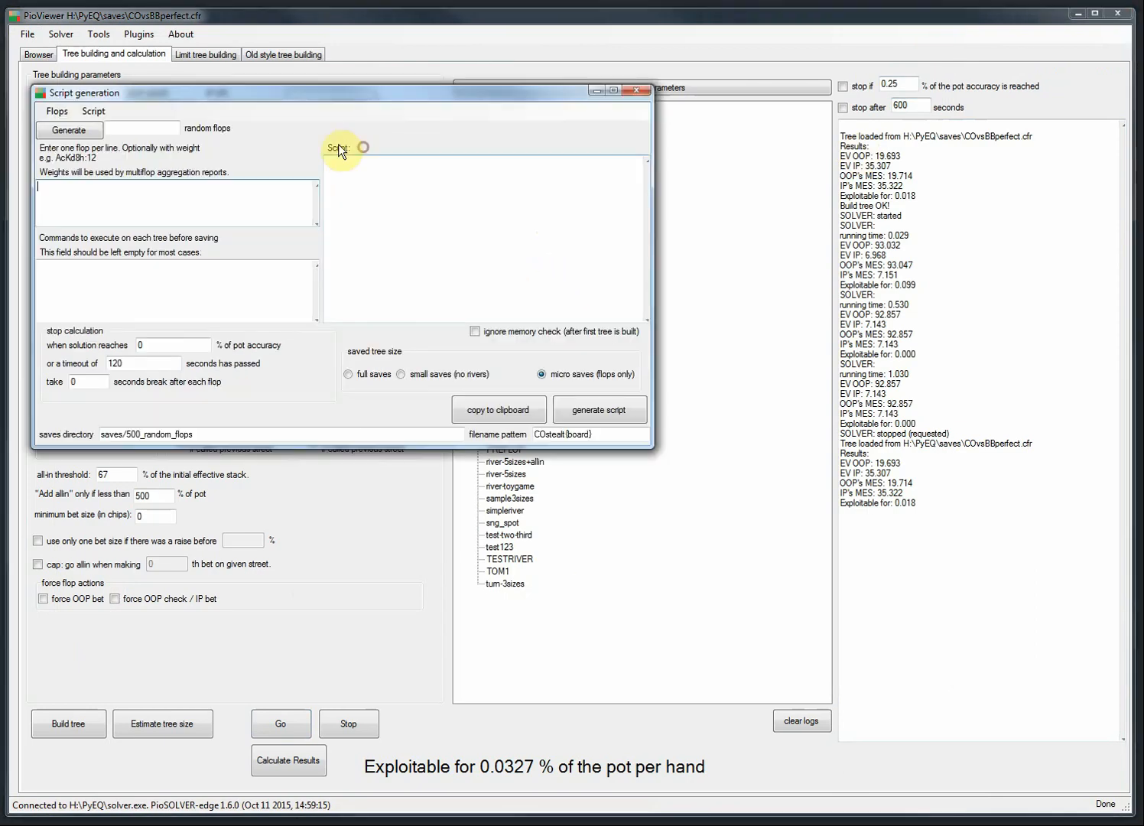
pyautogui.moveTo(319, 92); pyautogui.dragTo(384, 97)
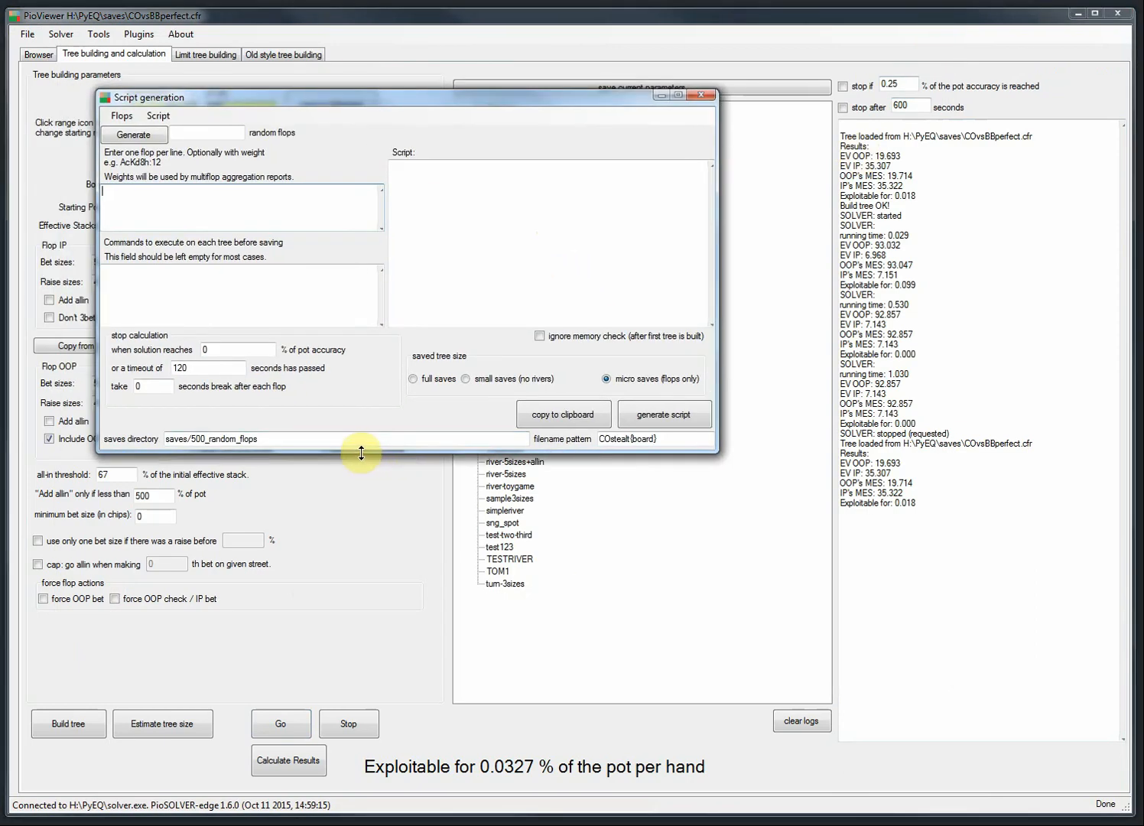
pyautogui.moveTo(360, 453); pyautogui.dragTo(361, 625)
pyautogui.click(206, 134)
pyautogui.write('500')
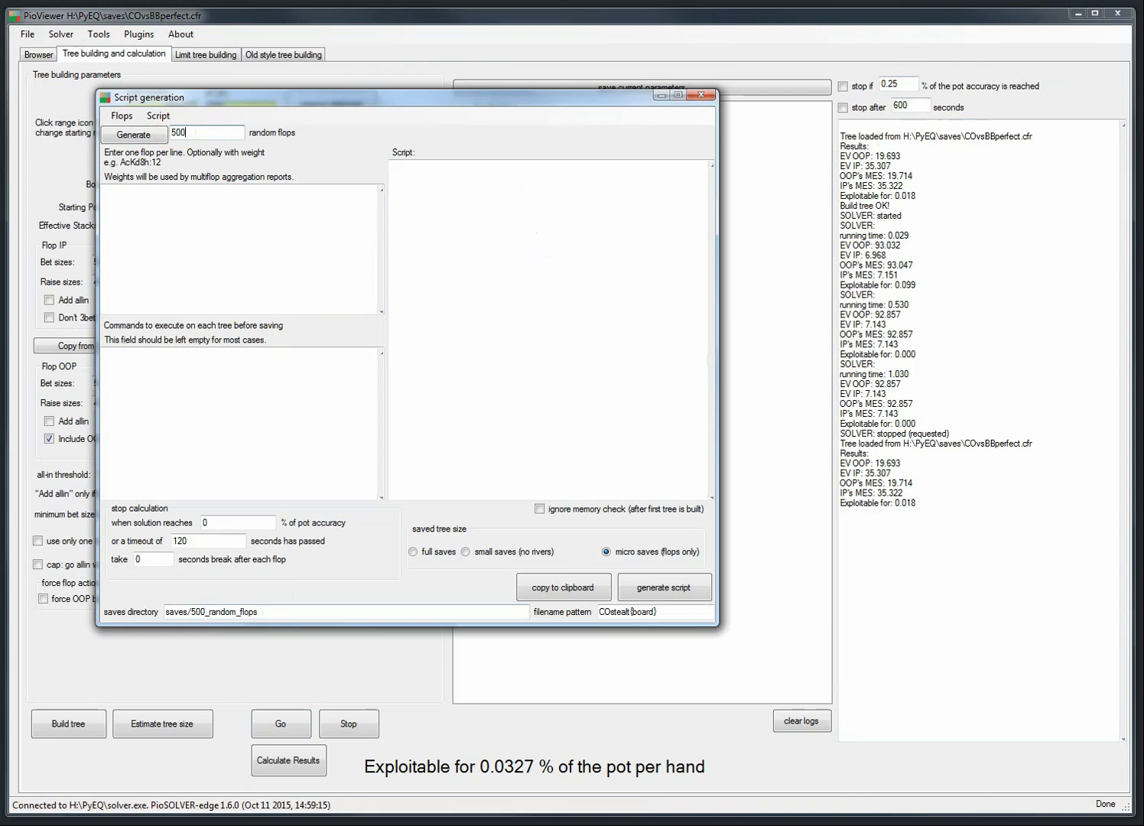
pyautogui.click(165, 131)
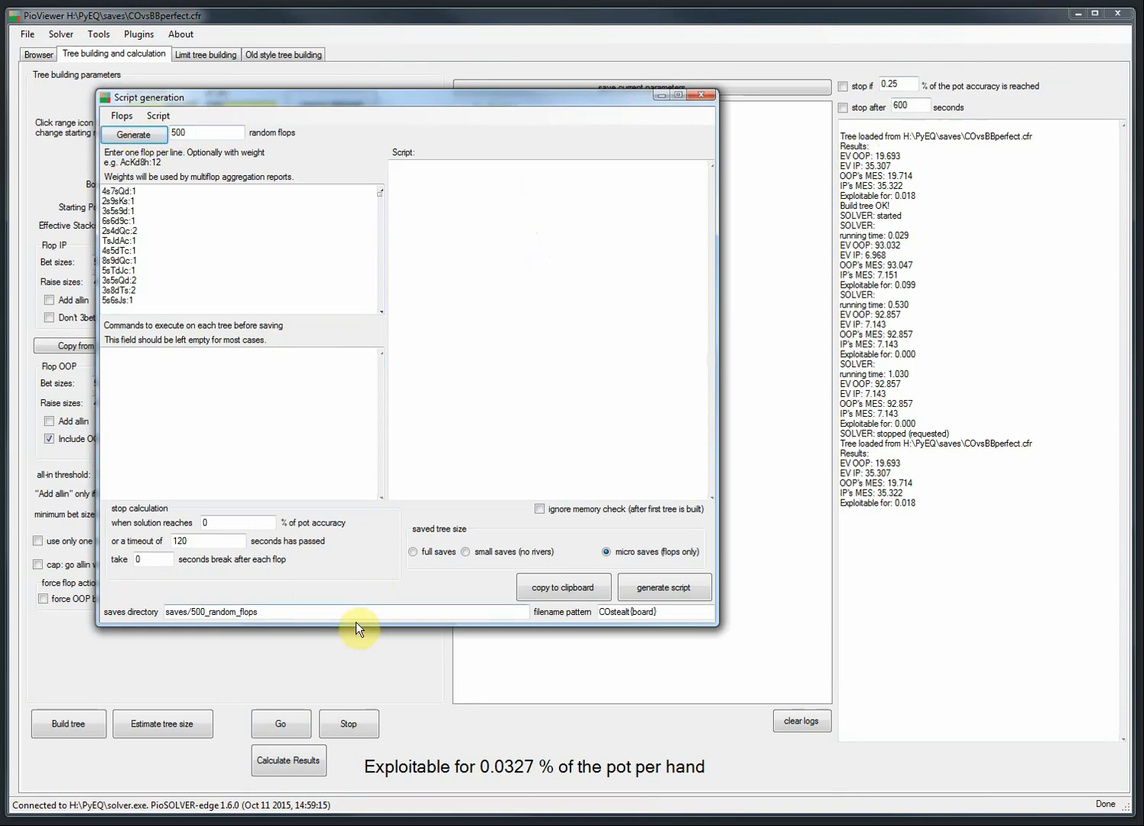
pyautogui.moveTo(345, 624); pyautogui.dragTo(348, 701)
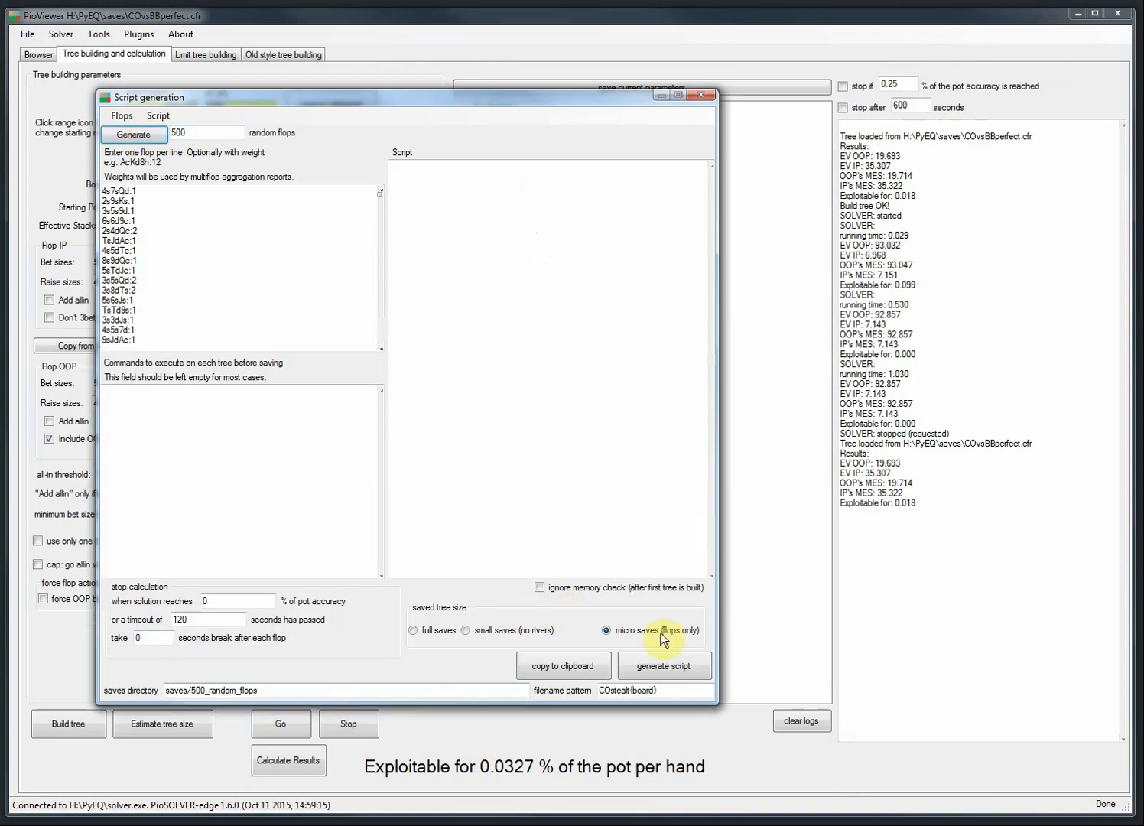
# Generate the solving script for the 500 flops and check it along with the flop weights.
pyautogui.click(663, 664)
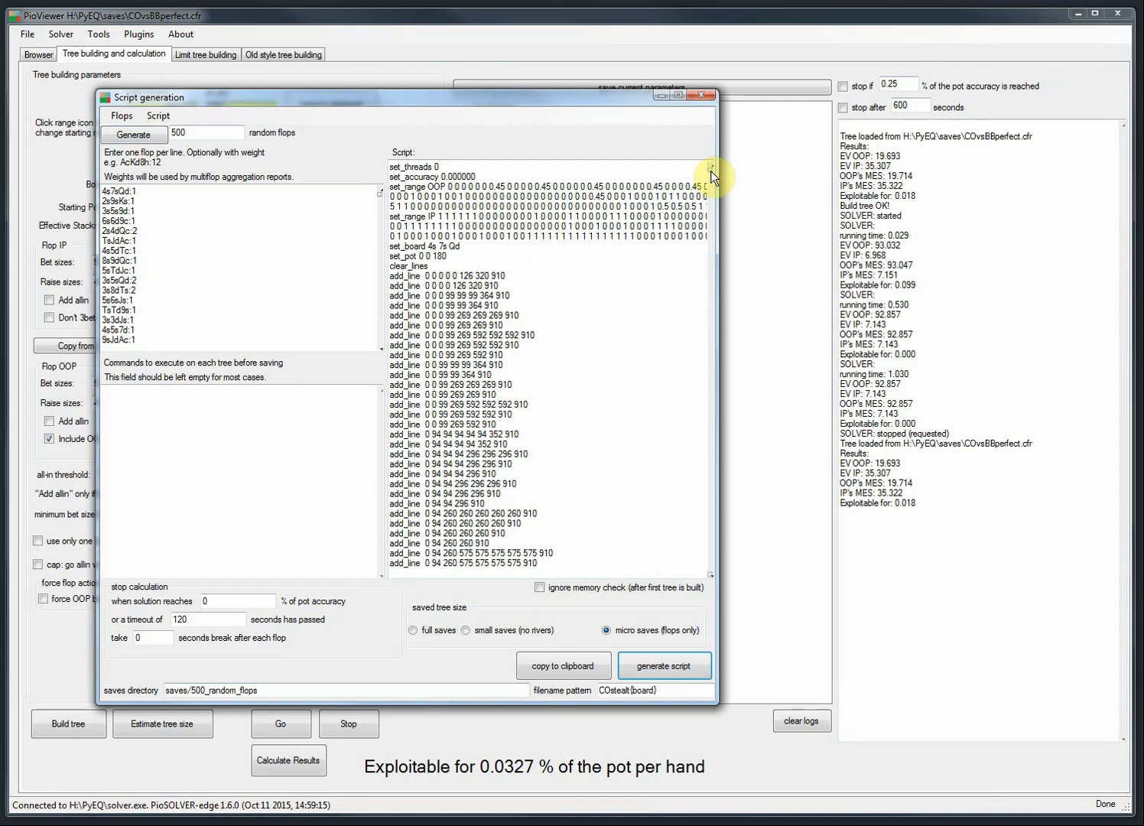
pyautogui.moveTo(710, 171); pyautogui.dragTo(551, 221)
pyautogui.moveTo(165, 241); pyautogui.dragTo(149, 230)
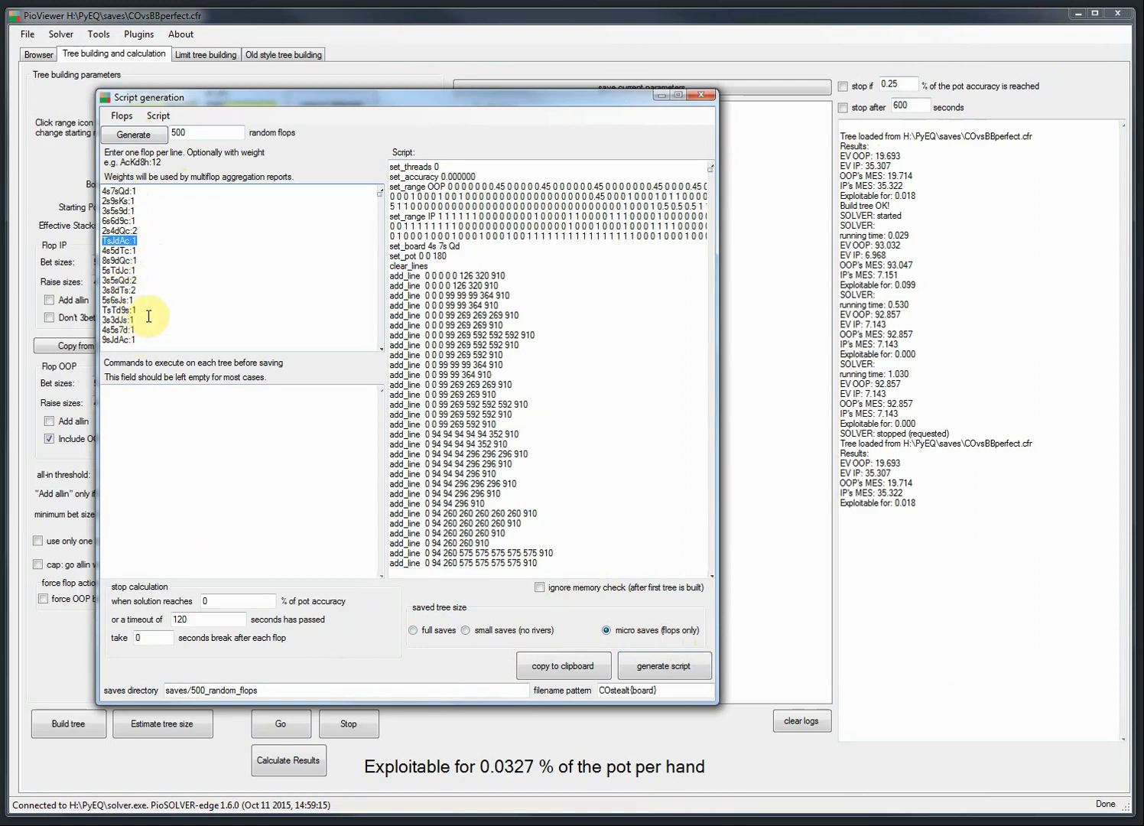
pyautogui.doubleClick(130, 281)
pyautogui.doubleClick(142, 292)
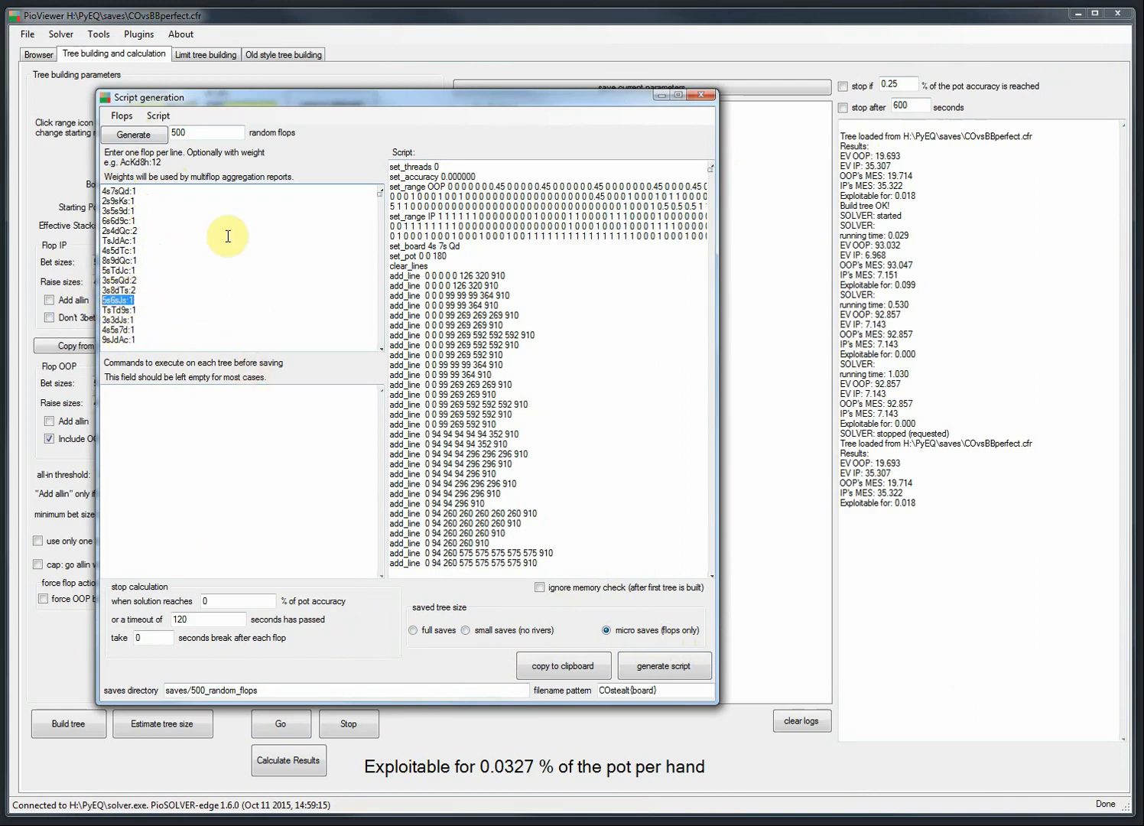
# Generate 20 random flops and look through the list for flops with a weight above 1.
pyautogui.doubleClick(211, 132)
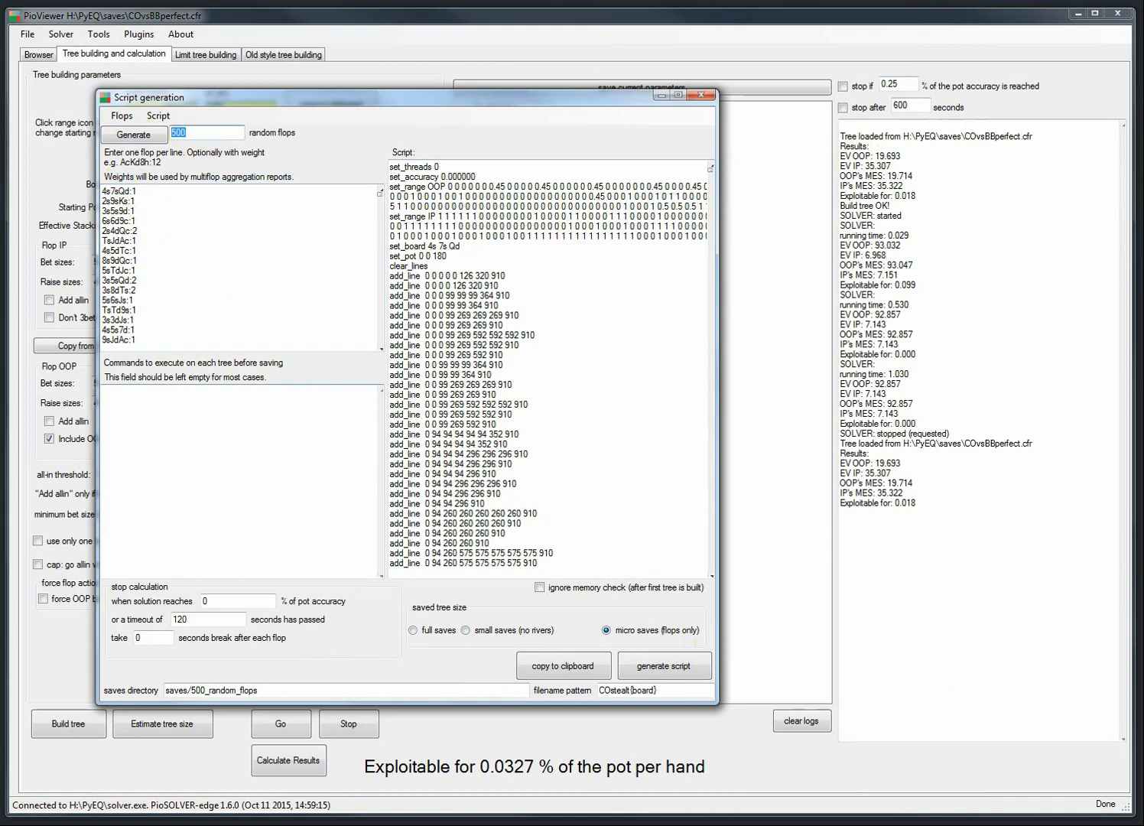
pyautogui.click(142, 134)
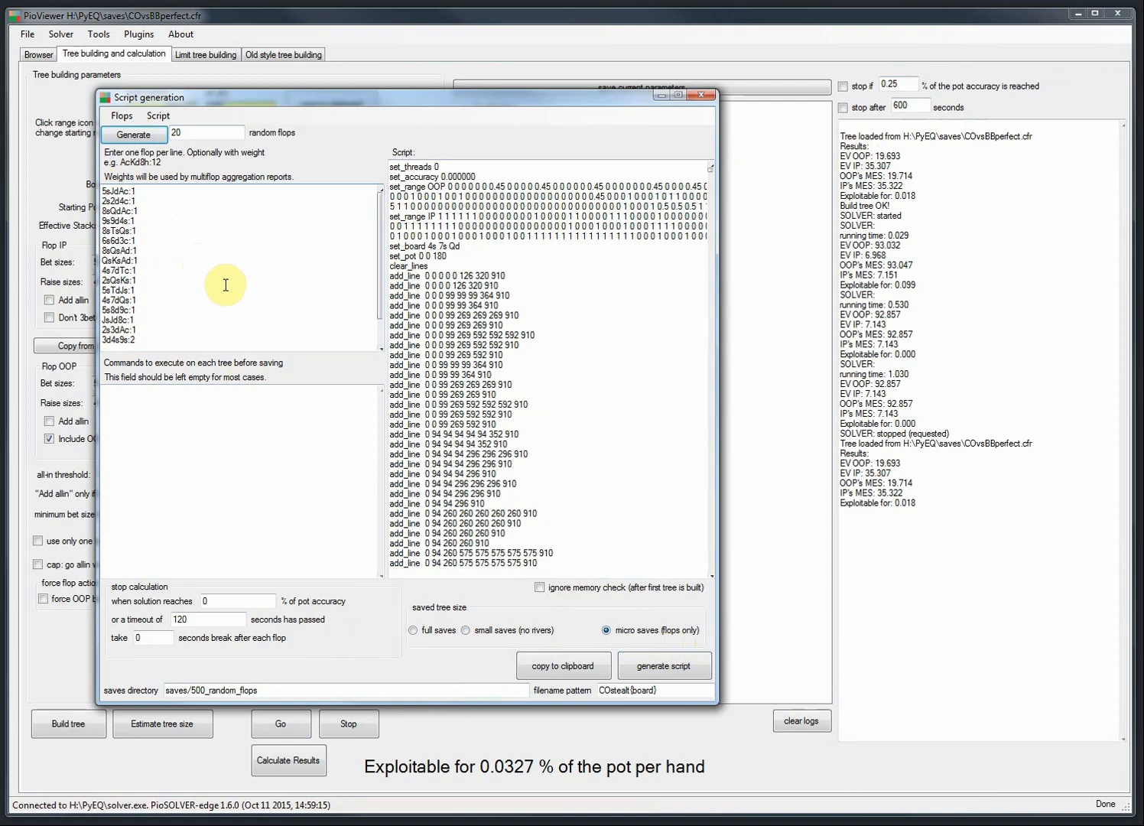
pyautogui.moveTo(148, 338)
pyautogui.mouseDown()
pyautogui.moveTo(119, 386)
pyautogui.moveTo(140, 327)
pyautogui.moveTo(107, 371)
pyautogui.moveTo(144, 329)
pyautogui.mouseUp()
pyautogui.click(144, 328)
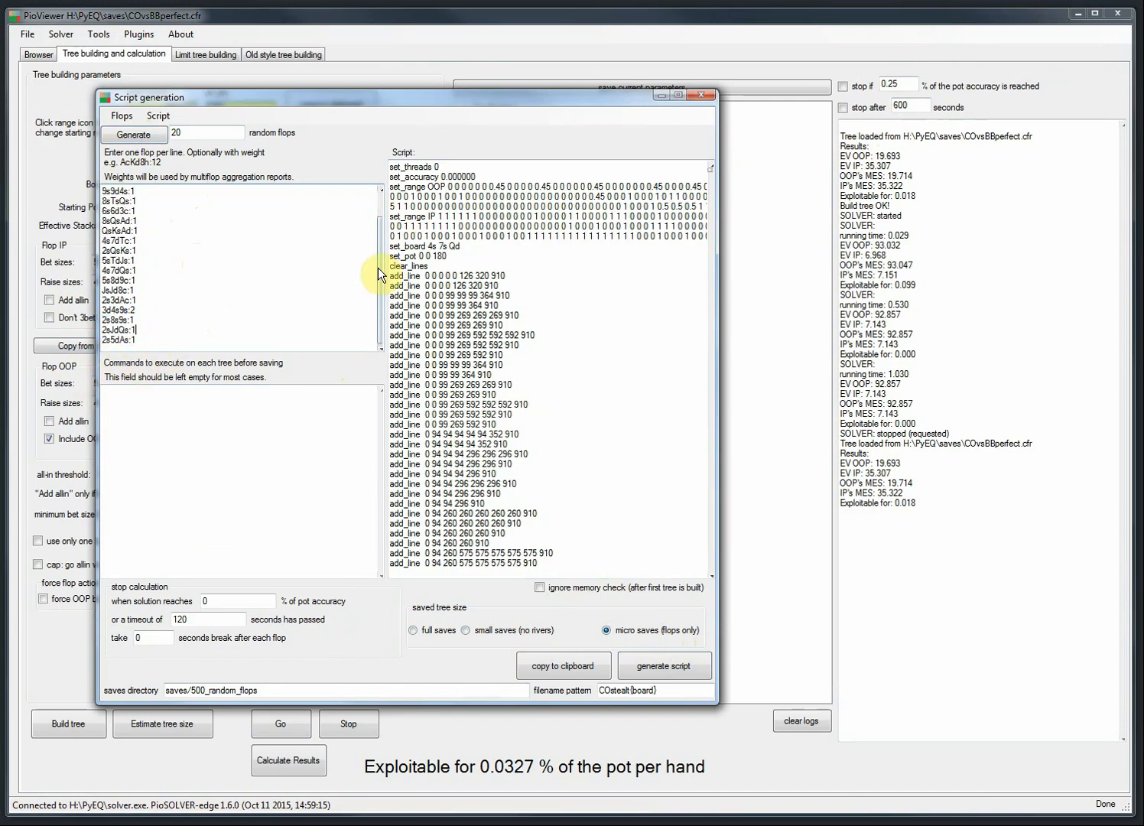
pyautogui.moveTo(377, 266)
pyautogui.mouseDown()
pyautogui.moveTo(377, 228)
pyautogui.moveTo(368, 293)
pyautogui.mouseUp()
pyautogui.moveTo(377, 295); pyautogui.dragTo(376, 225)
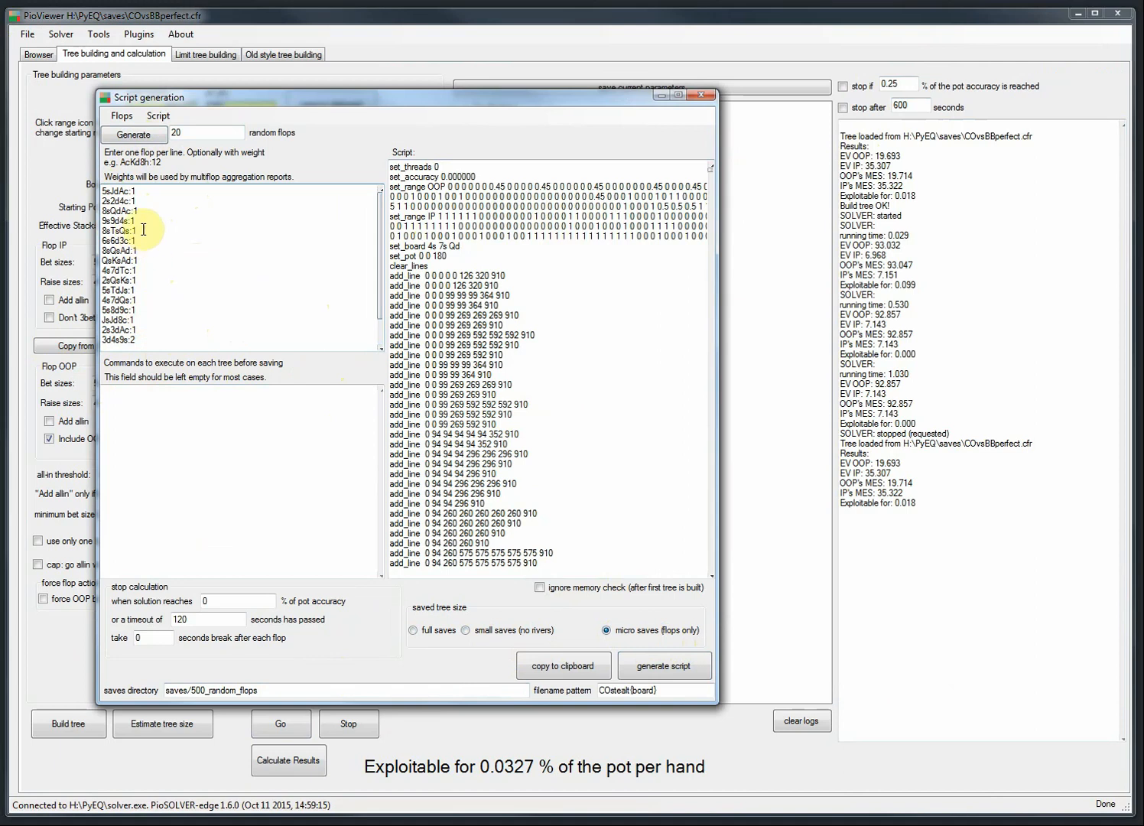
# Regenerate the set of 20 random flops and review the whole list and its weights.
pyautogui.click(123, 136)
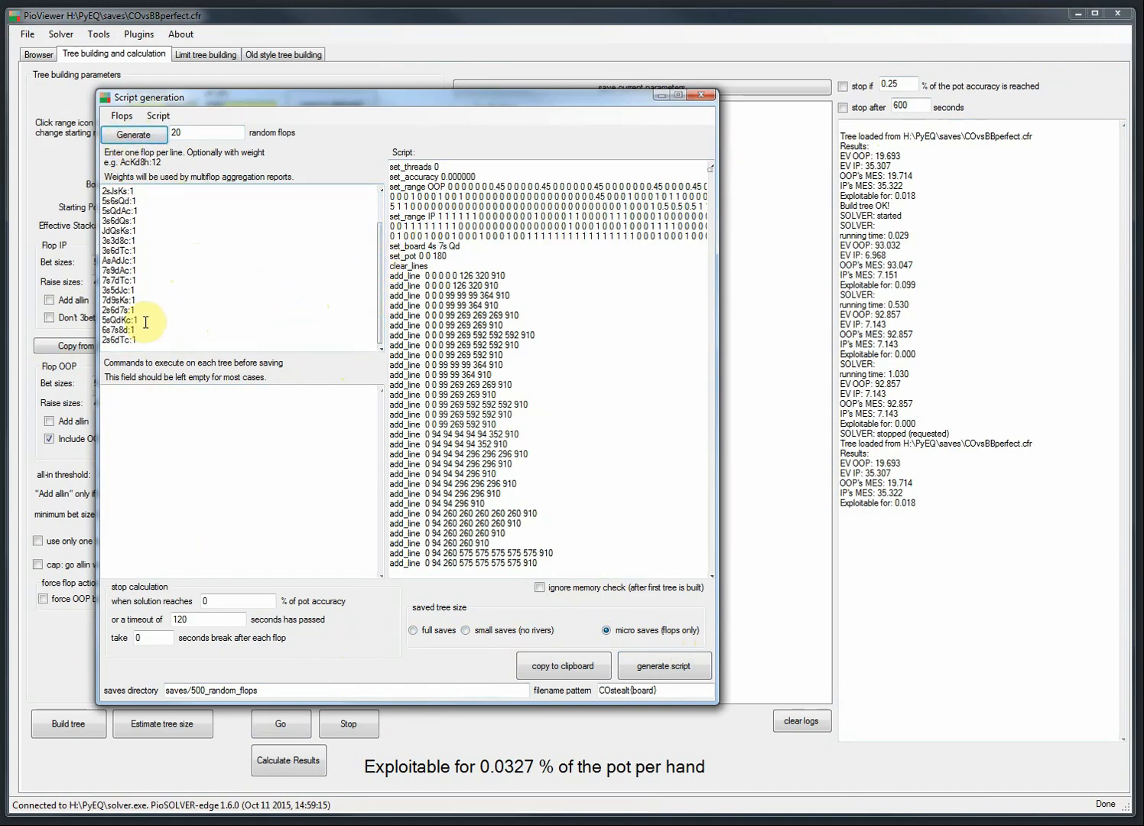
pyautogui.moveTo(139, 340); pyautogui.dragTo(111, 270)
pyautogui.scroll(1, 120, 222)
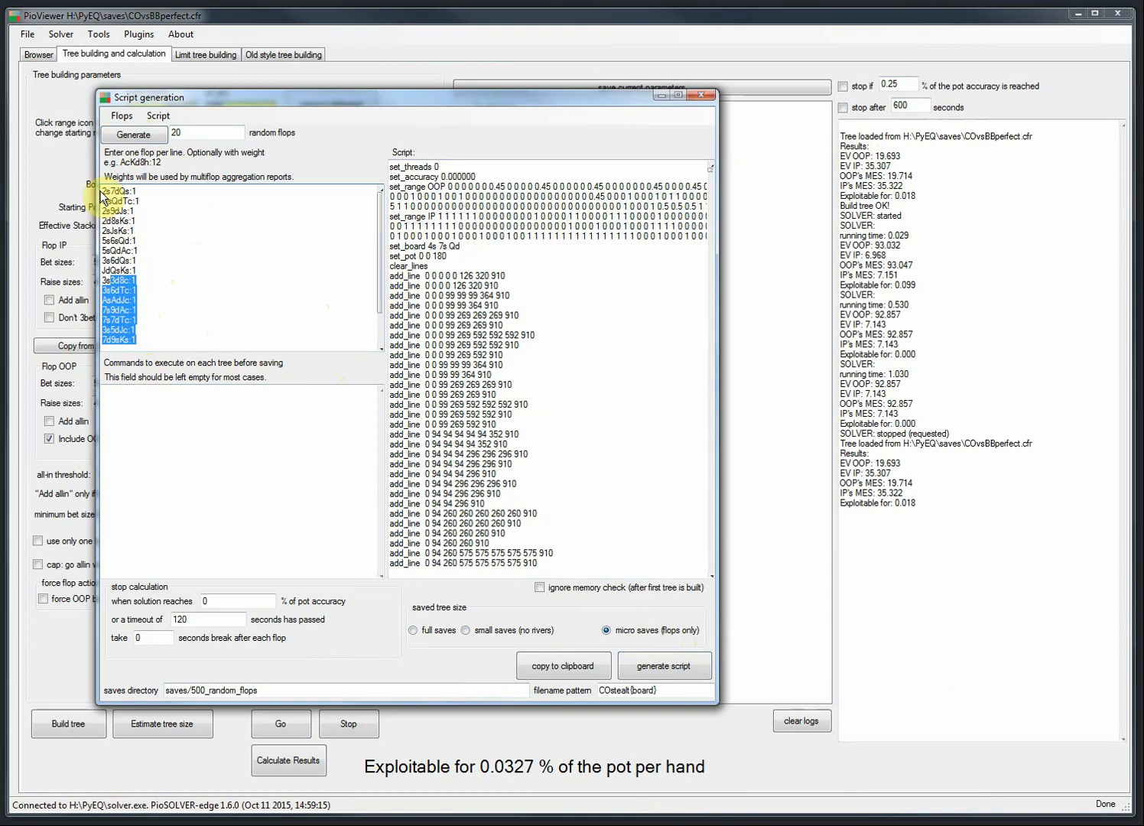
pyautogui.moveTo(103, 193); pyautogui.dragTo(153, 327)
pyautogui.scroll(-1, 177, 275)
pyautogui.scroll(-1, 153, 327)
pyautogui.click(153, 327)
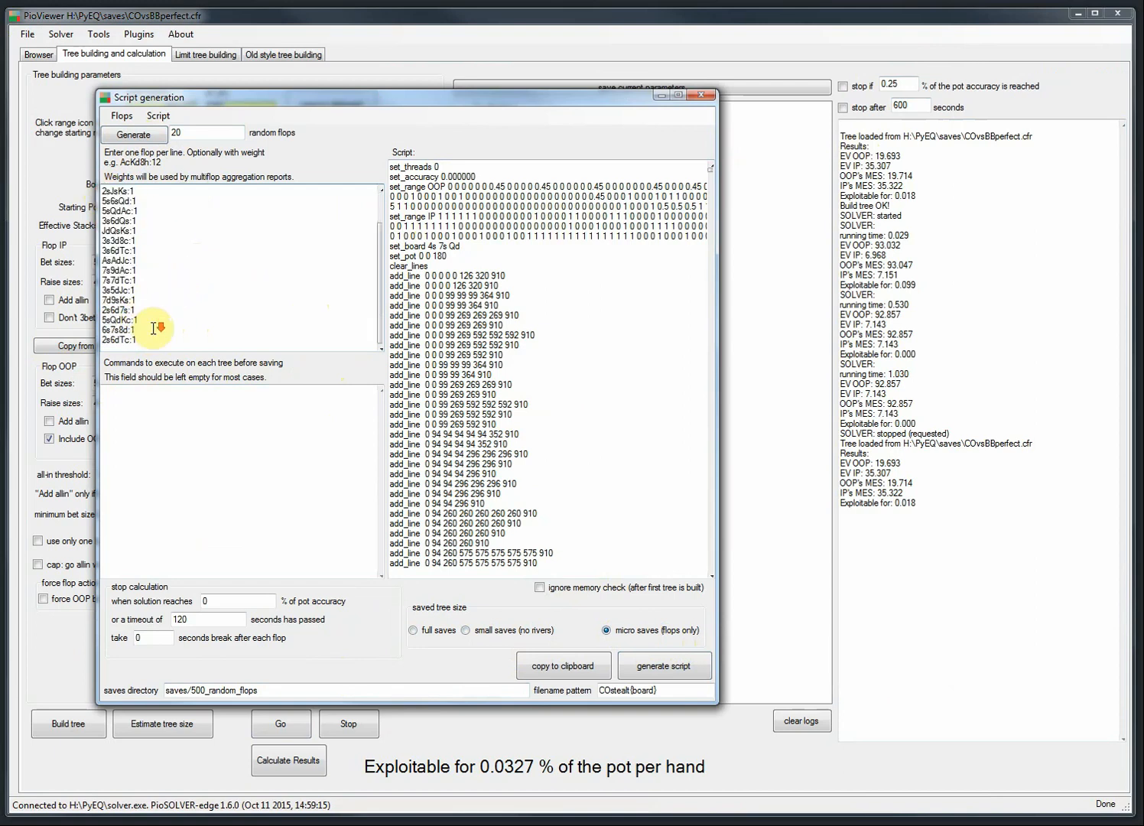
pyautogui.scroll(2, 157, 308)
# Keep regenerating 20 random flops until one has a weight of 2, and mark that flop.
pyautogui.click(135, 134)
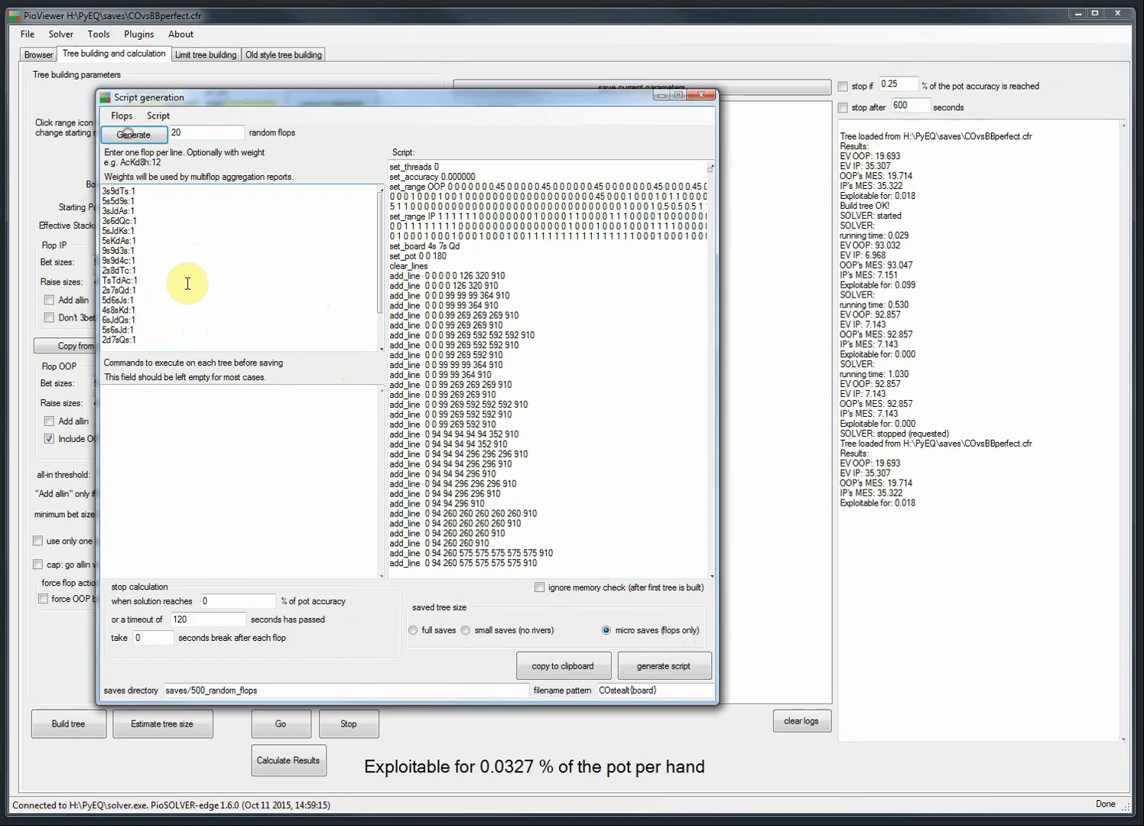
pyautogui.click(132, 135)
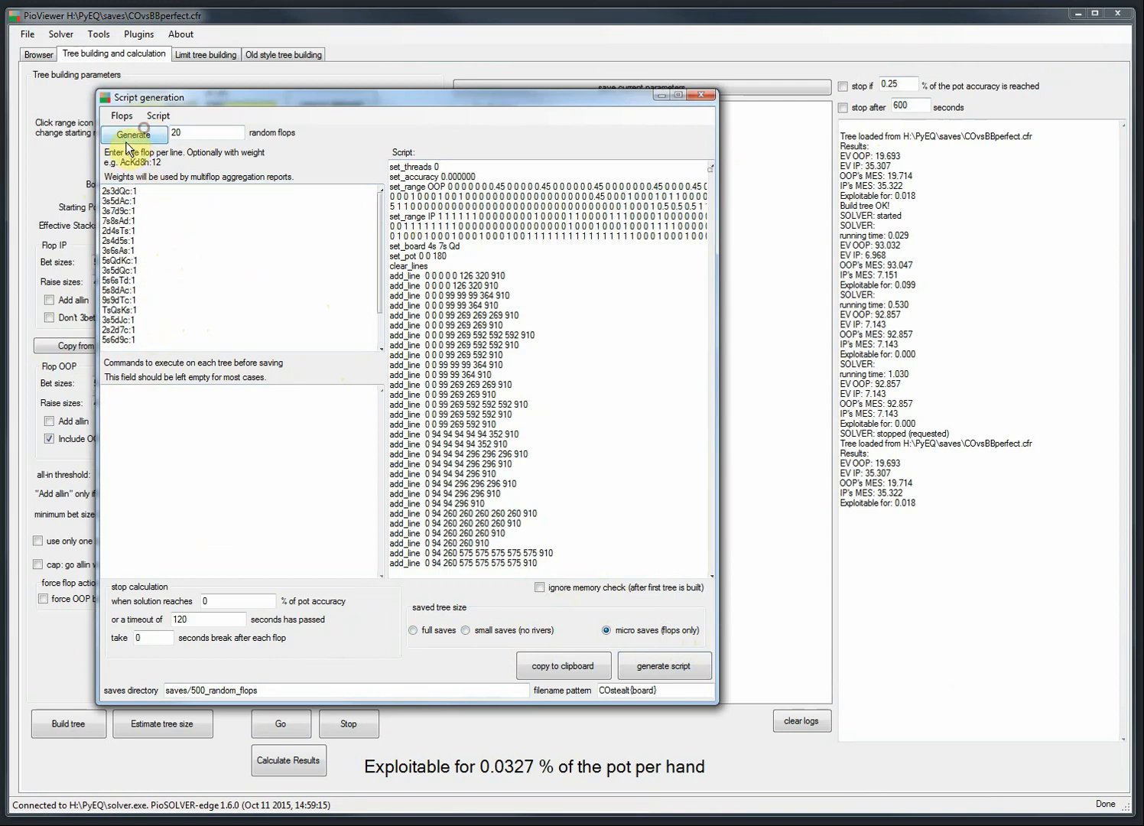
pyautogui.click(129, 138)
pyautogui.click(127, 141)
pyautogui.click(127, 141)
pyautogui.click(127, 140)
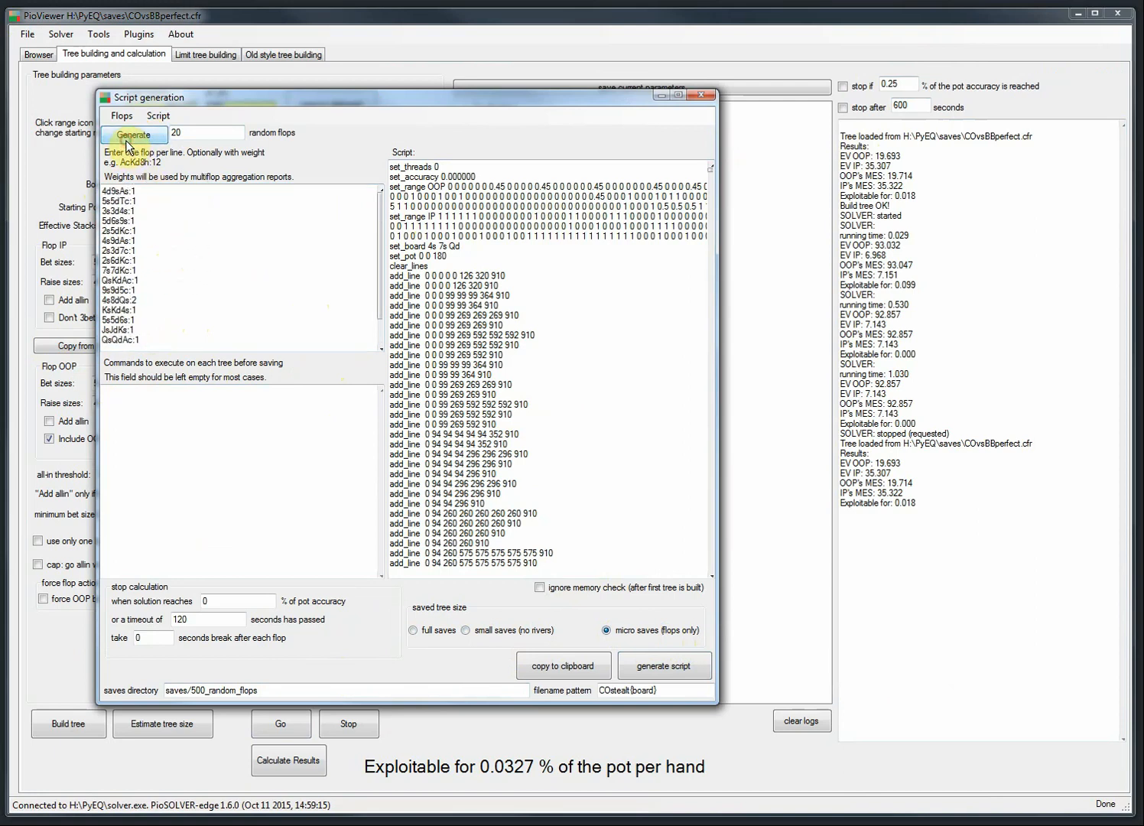
pyautogui.moveTo(148, 301)
pyautogui.mouseDown()
pyautogui.moveTo(97, 301)
pyautogui.moveTo(153, 302)
pyautogui.mouseUp()
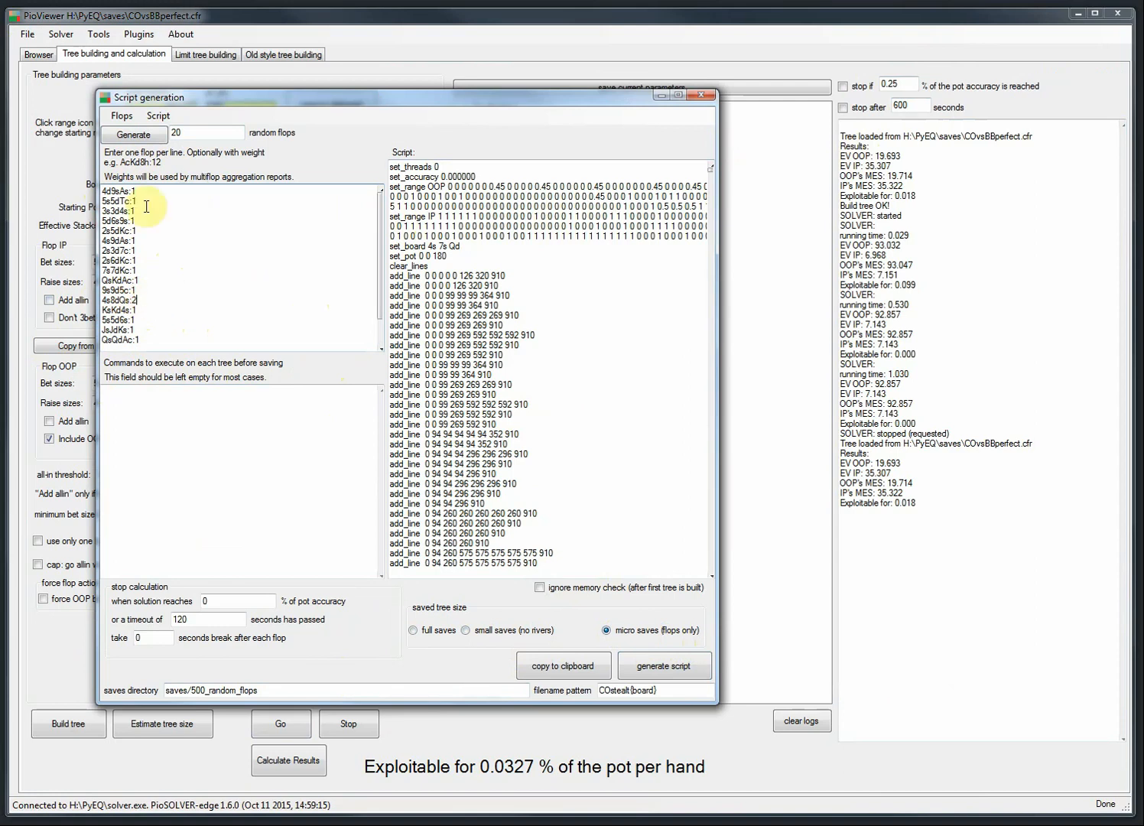
# Set the number of random flops to 22100 and generate the weighted flop list.
pyautogui.doubleClick(207, 132)
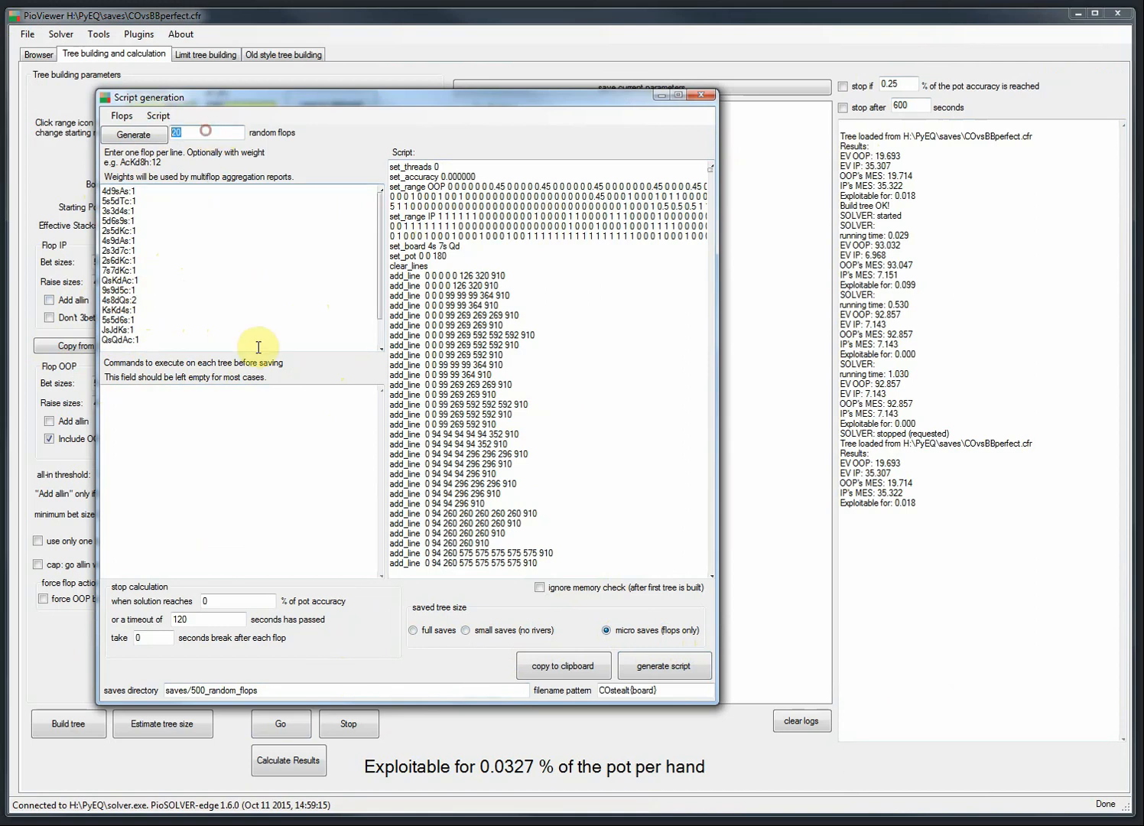
pyautogui.write('22100')
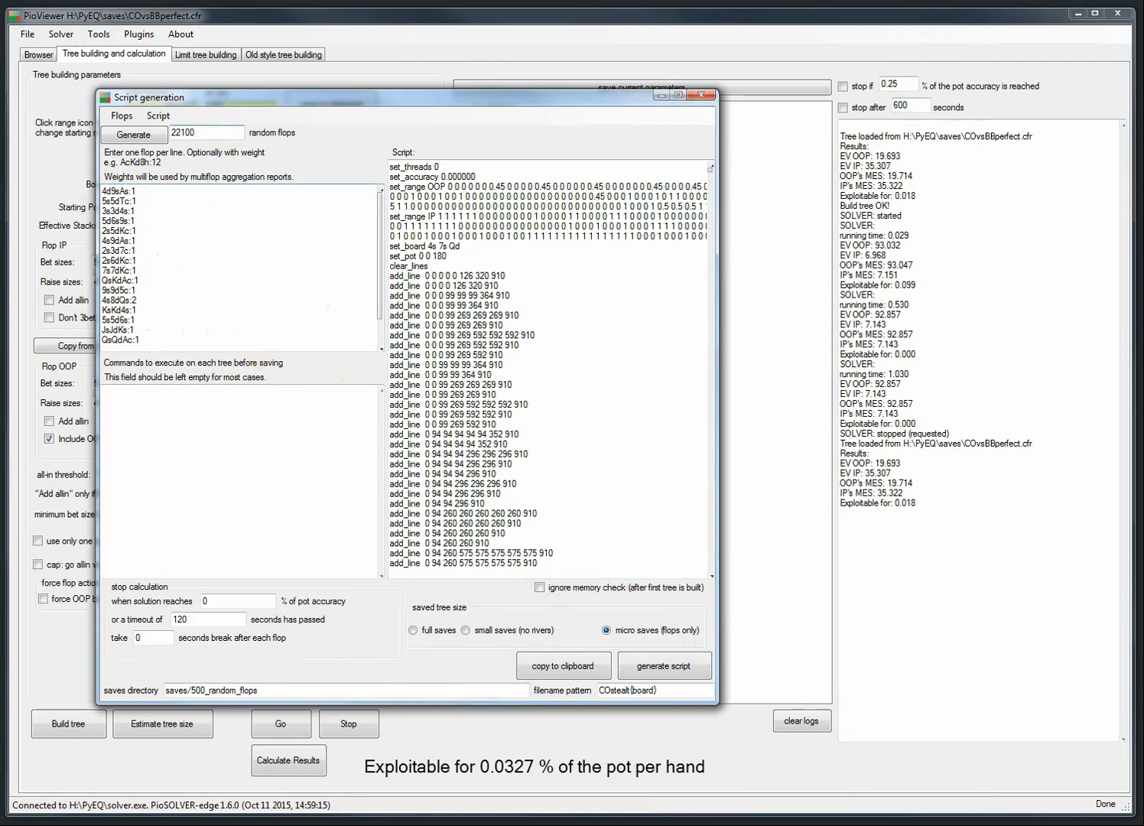
pyautogui.click(136, 135)
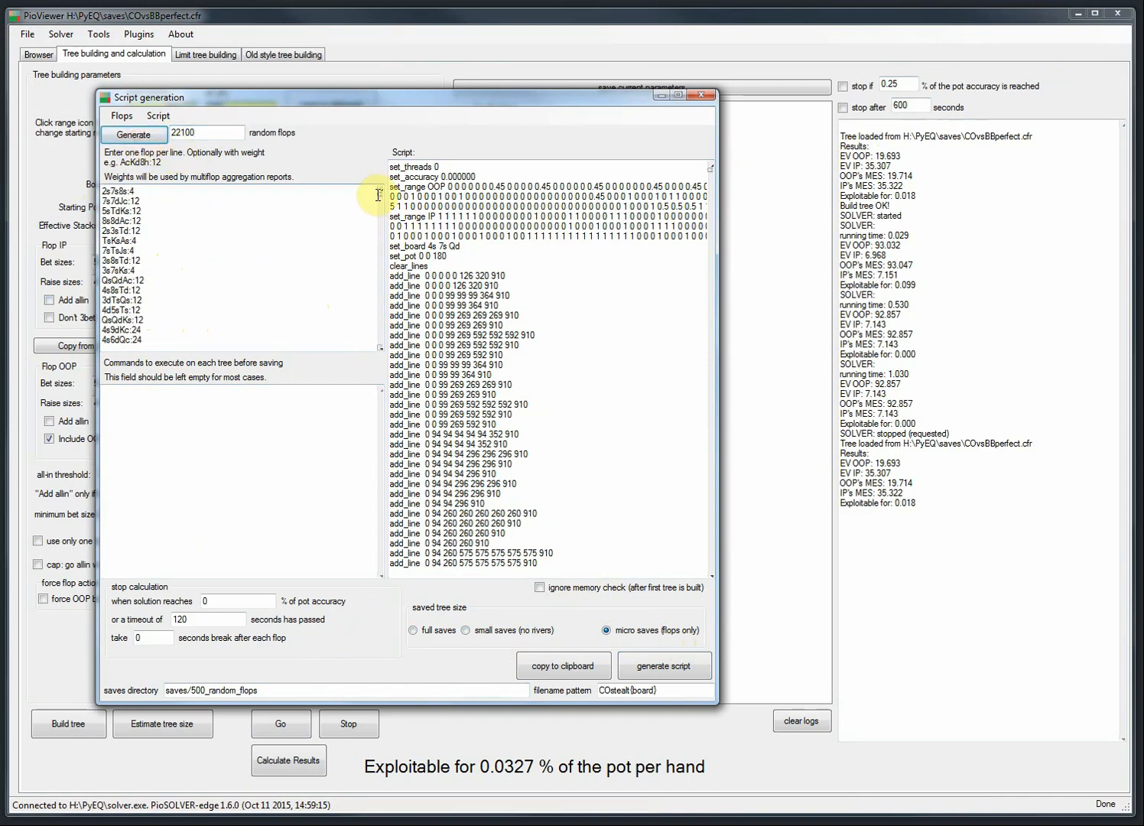
# Examine the weights in the 22100-flop list, comparing 2sTdJs with 8s9dAc, and return to its start.
pyautogui.moveTo(380, 202)
pyautogui.mouseDown()
pyautogui.moveTo(392, 321)
pyautogui.moveTo(381, 345)
pyautogui.moveTo(383, 183)
pyautogui.mouseUp()
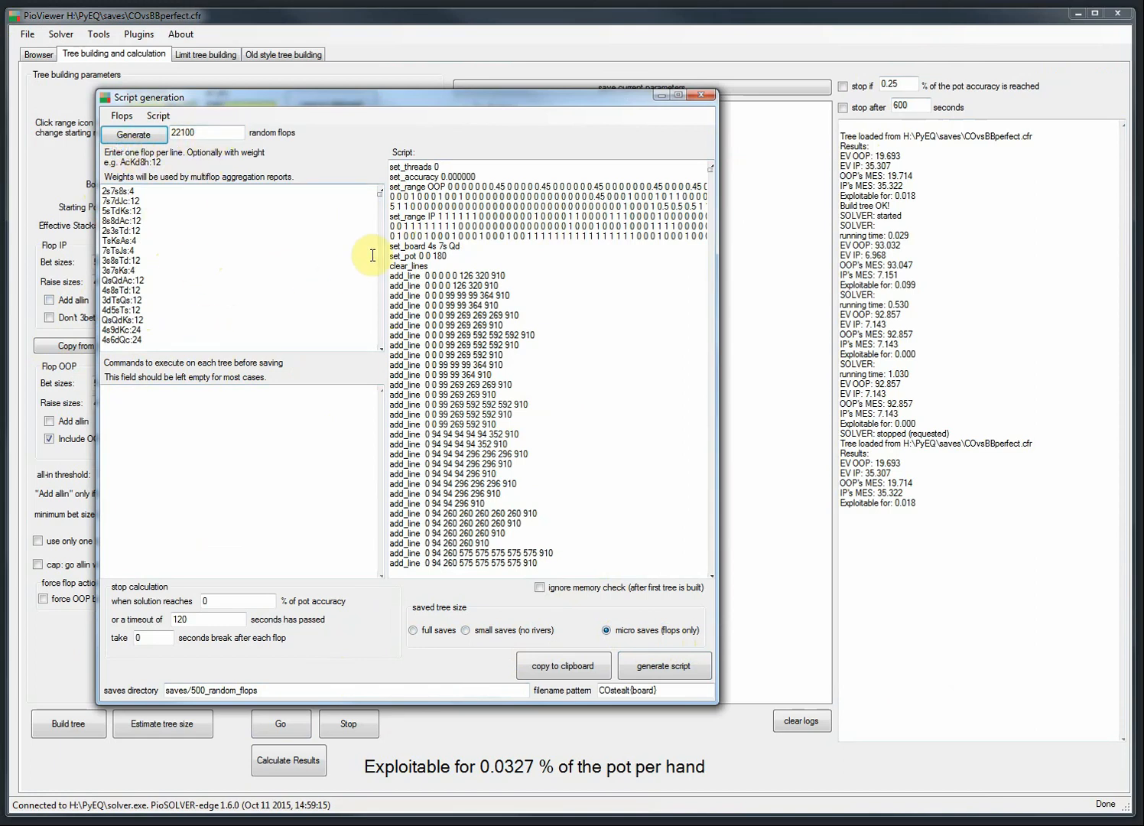
pyautogui.moveTo(379, 197); pyautogui.dragTo(378, 217)
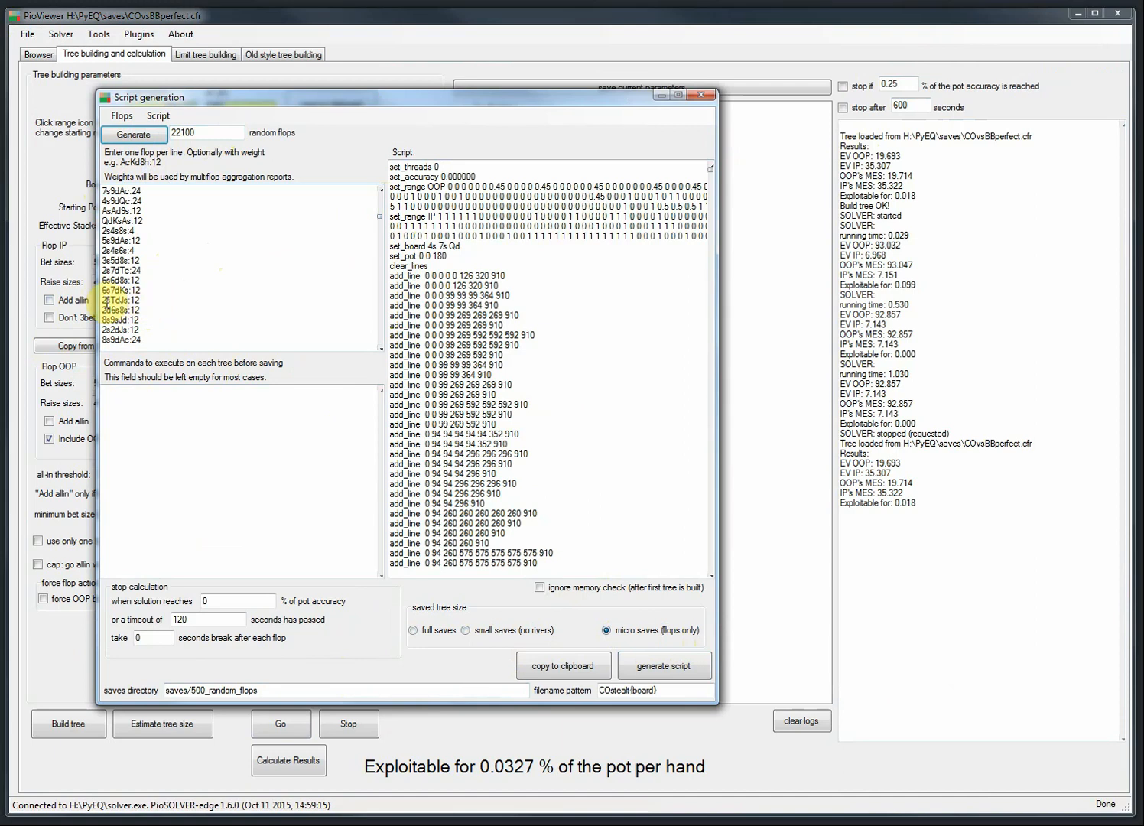
pyautogui.doubleClick(135, 300)
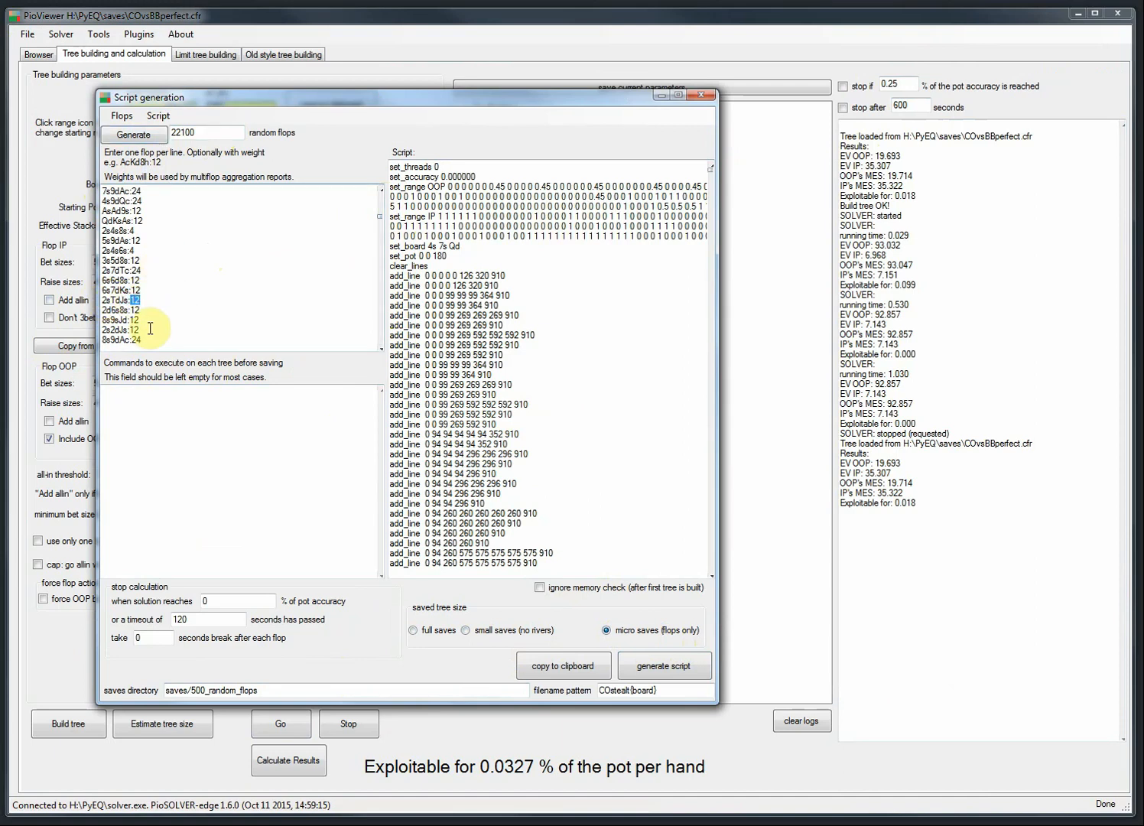
pyautogui.tripleClick(143, 337)
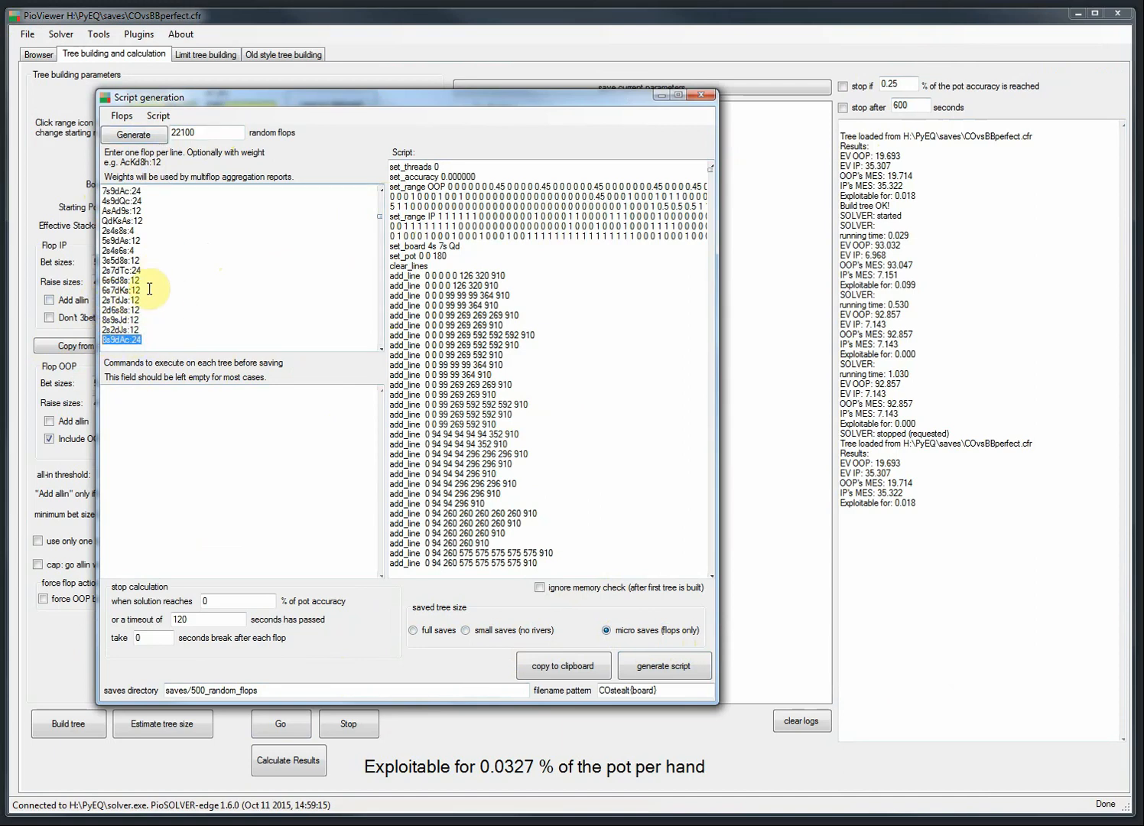
pyautogui.scroll(10, 191, 279)
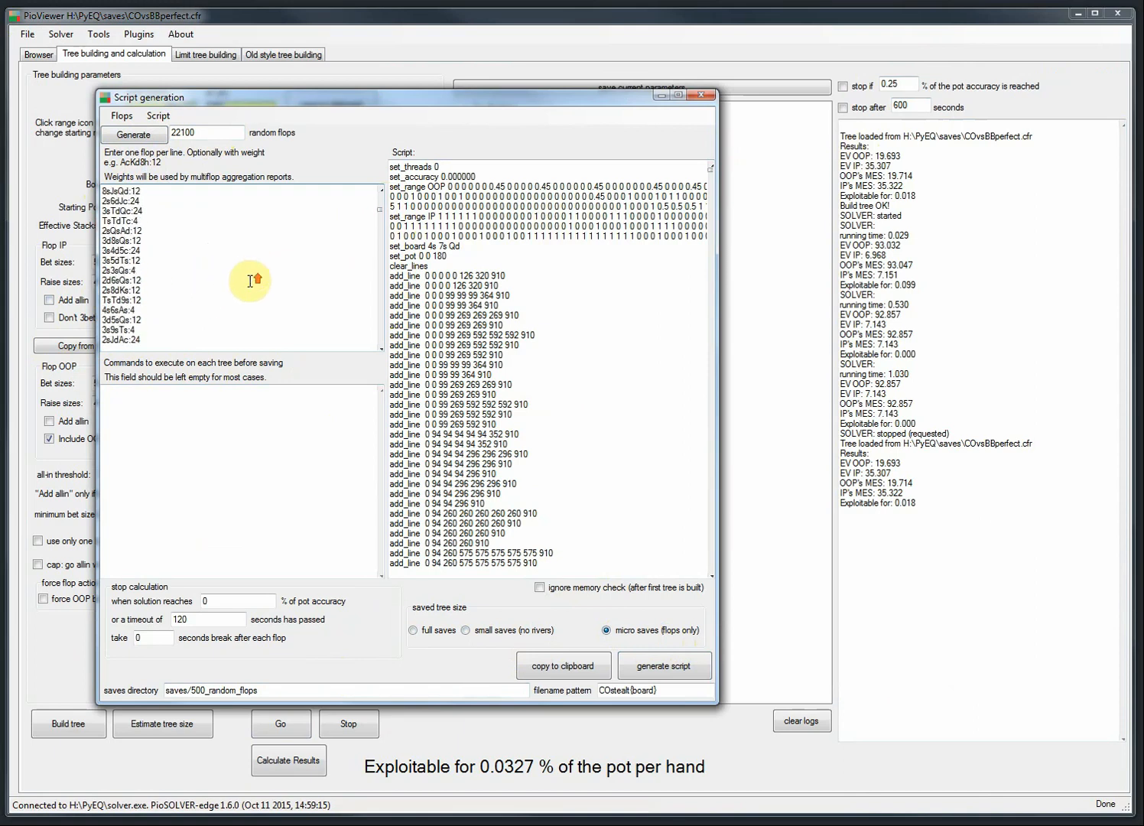
pyautogui.scroll(10, 250, 281)
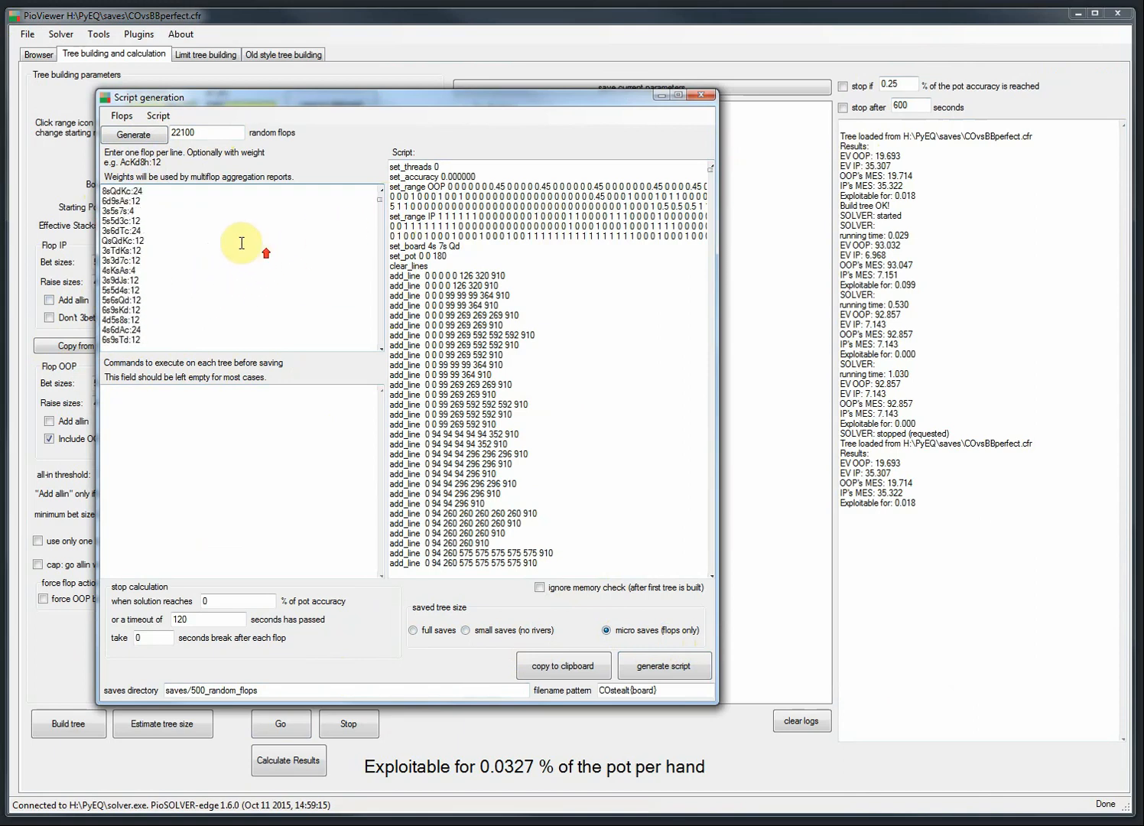
pyautogui.scroll(10, 241, 243)
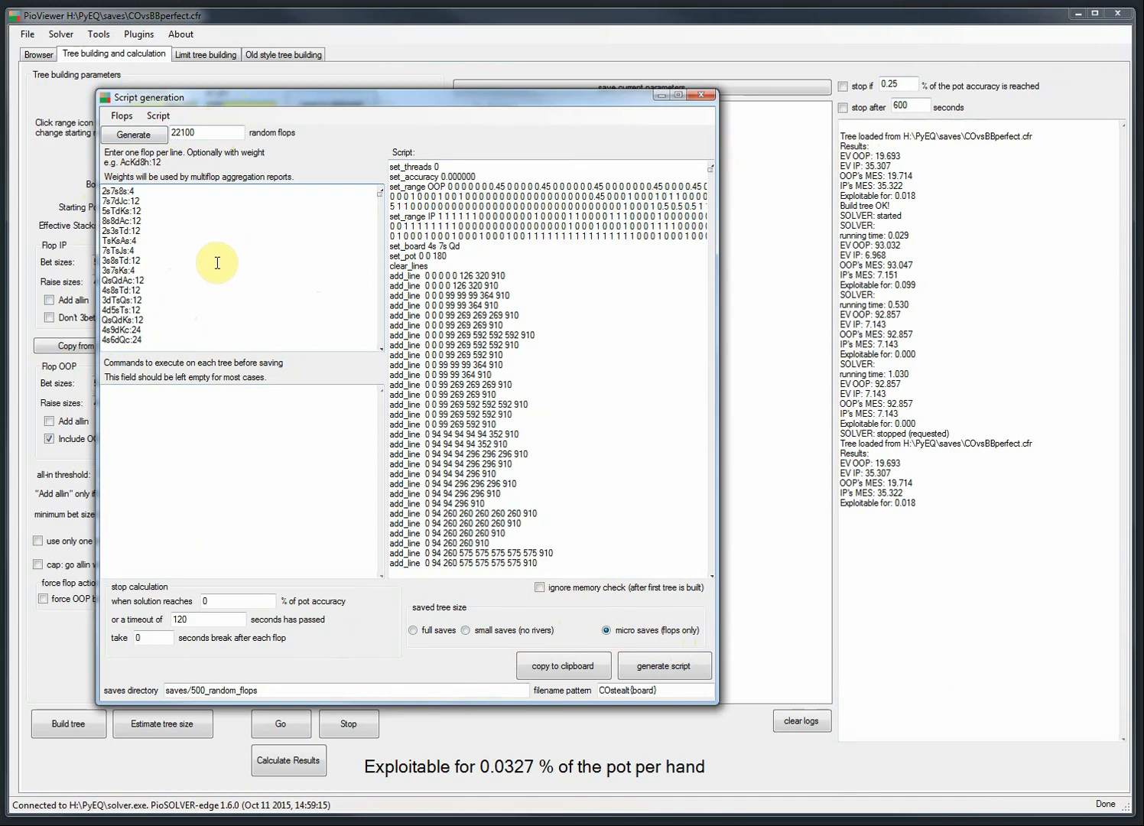
# Close the script generator and check the saved tree file sizes in the 700_random_3bet folder, enlarging its window.
pyautogui.click(699, 96)
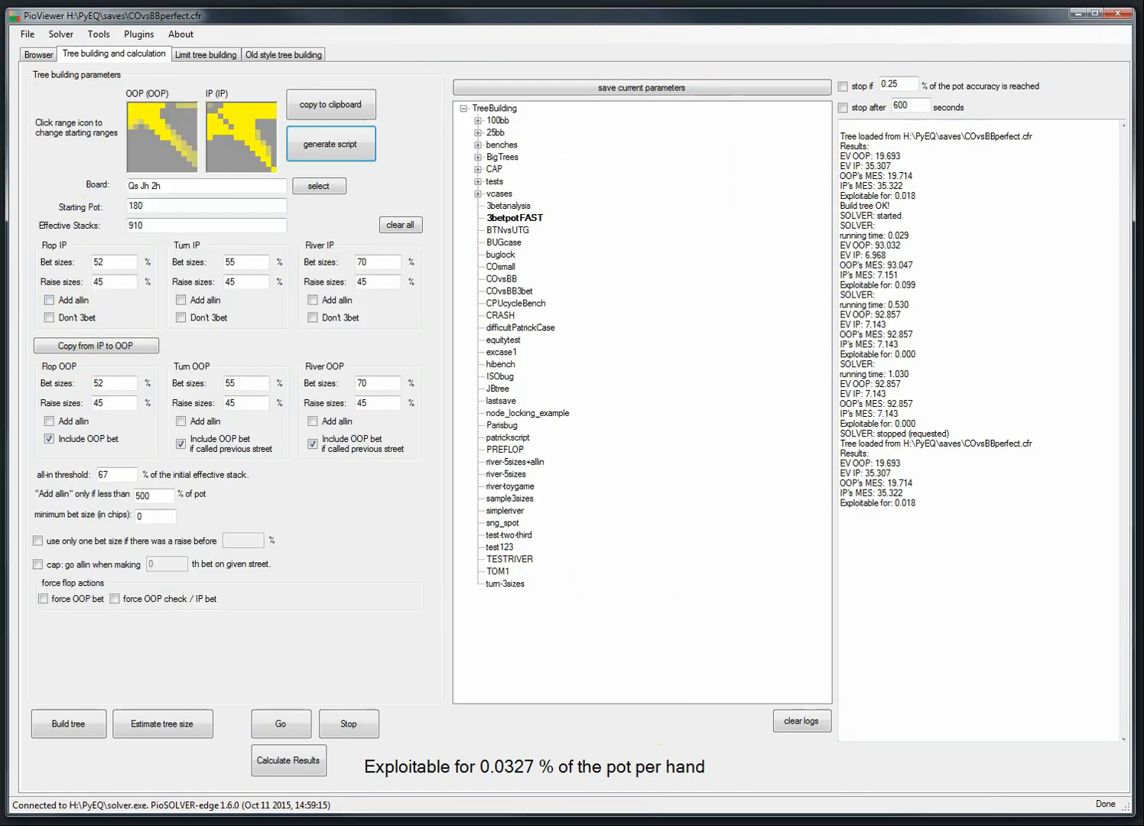
pyautogui.moveTo(0, 260); pyautogui.dragTo(452, 73)
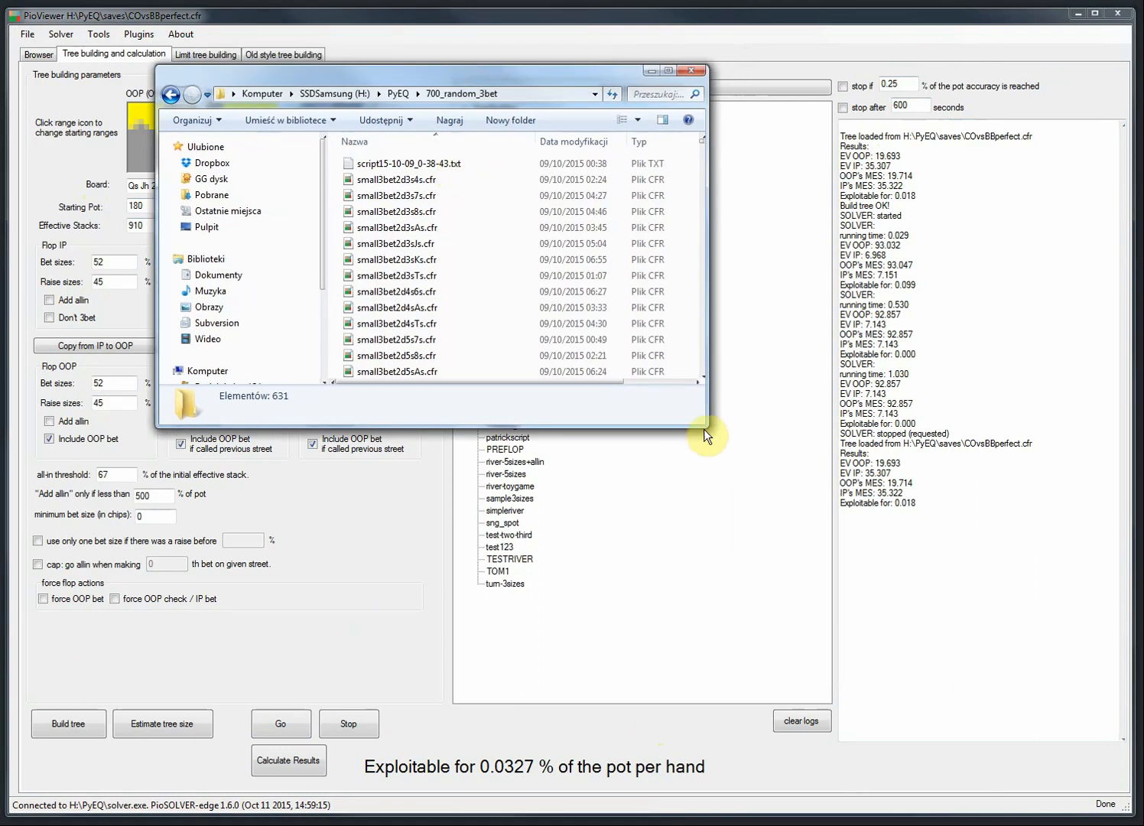
pyautogui.moveTo(704, 427); pyautogui.dragTo(1017, 726)
pyautogui.click(405, 340)
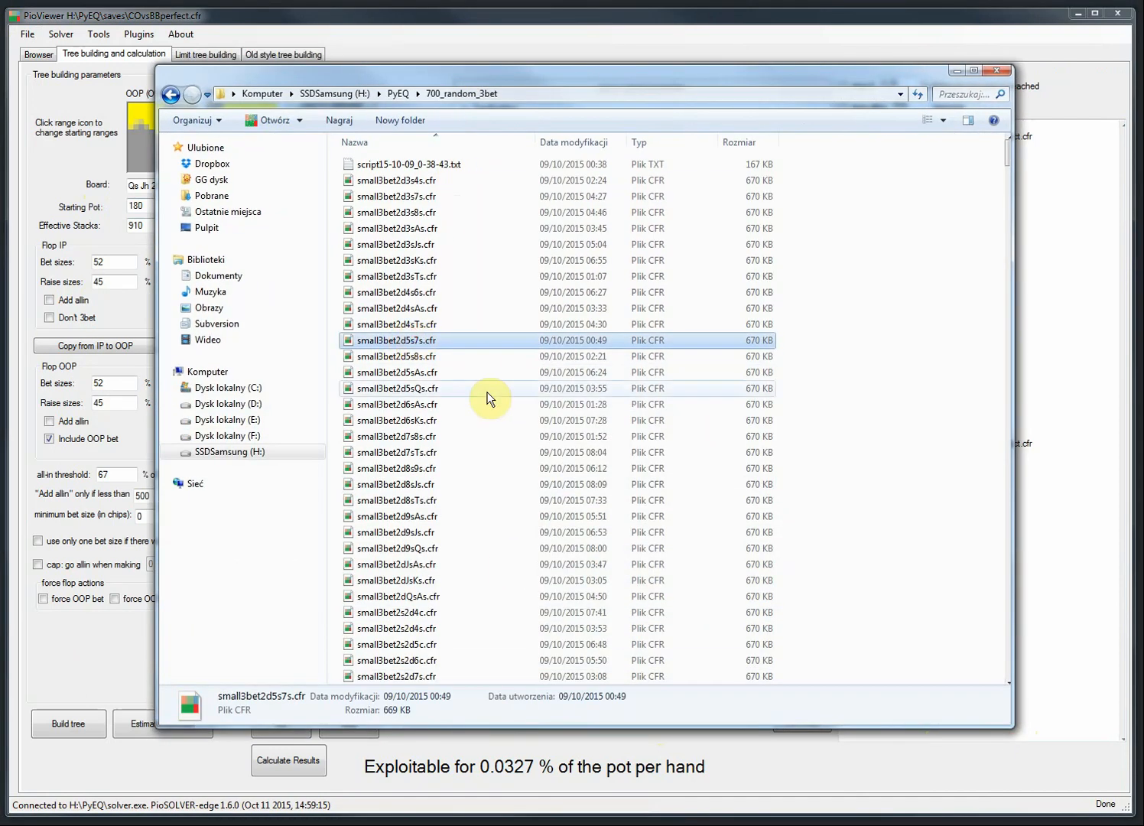
pyautogui.click(745, 180)
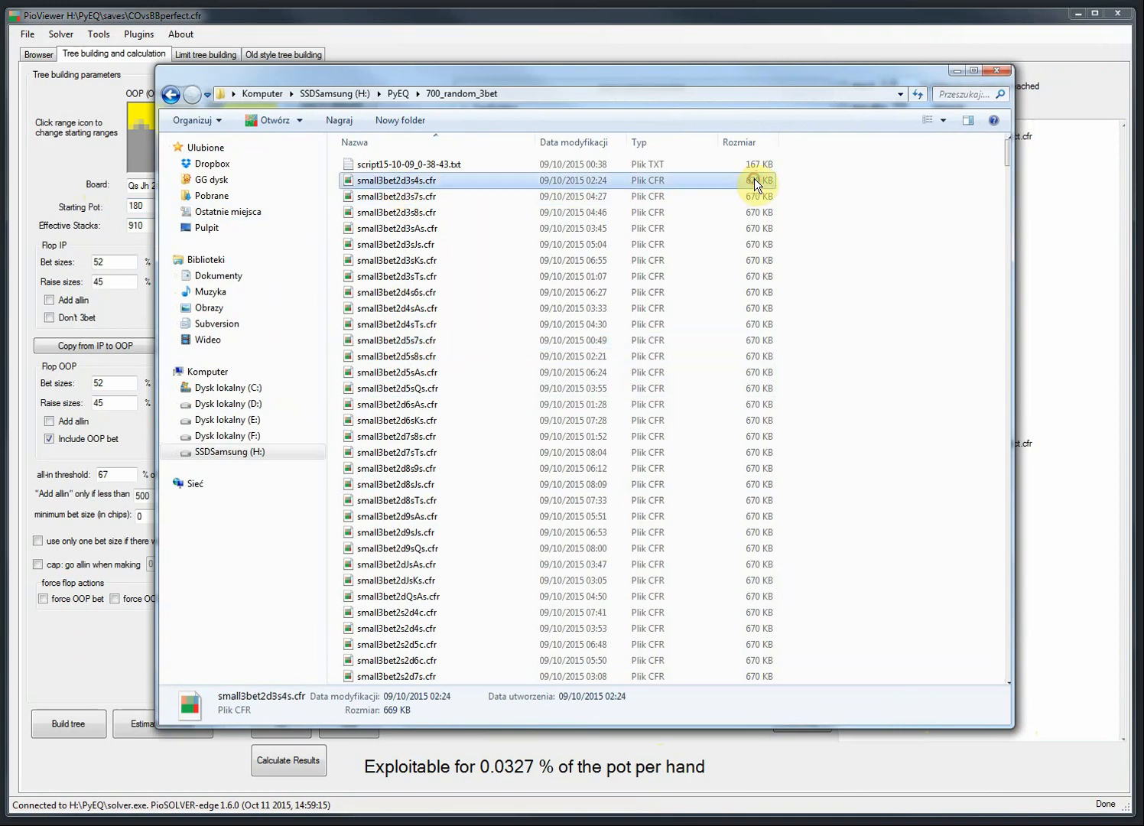
# Browse the saved flop trees in 700_random_3bet, return to the parent PyEQ folder, and close the file window.
pyautogui.scroll(-12, 529, 398)
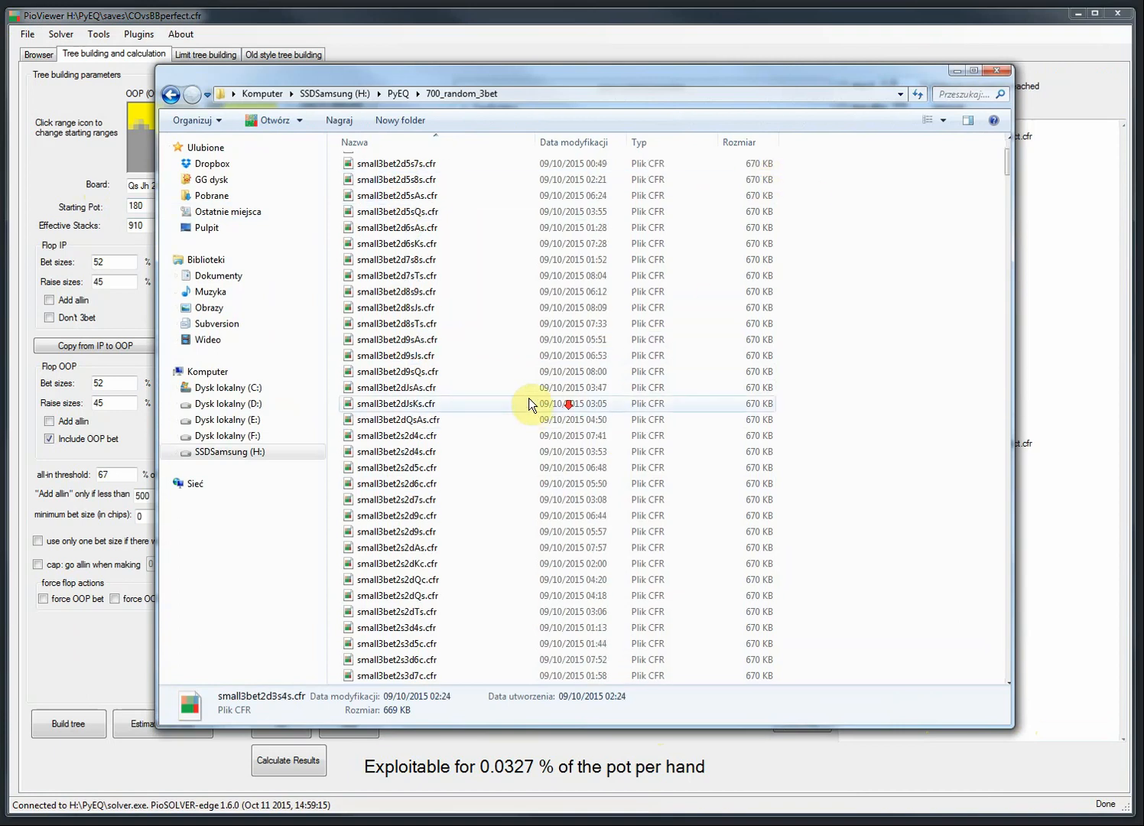
pyautogui.scroll(-10, 604, 382)
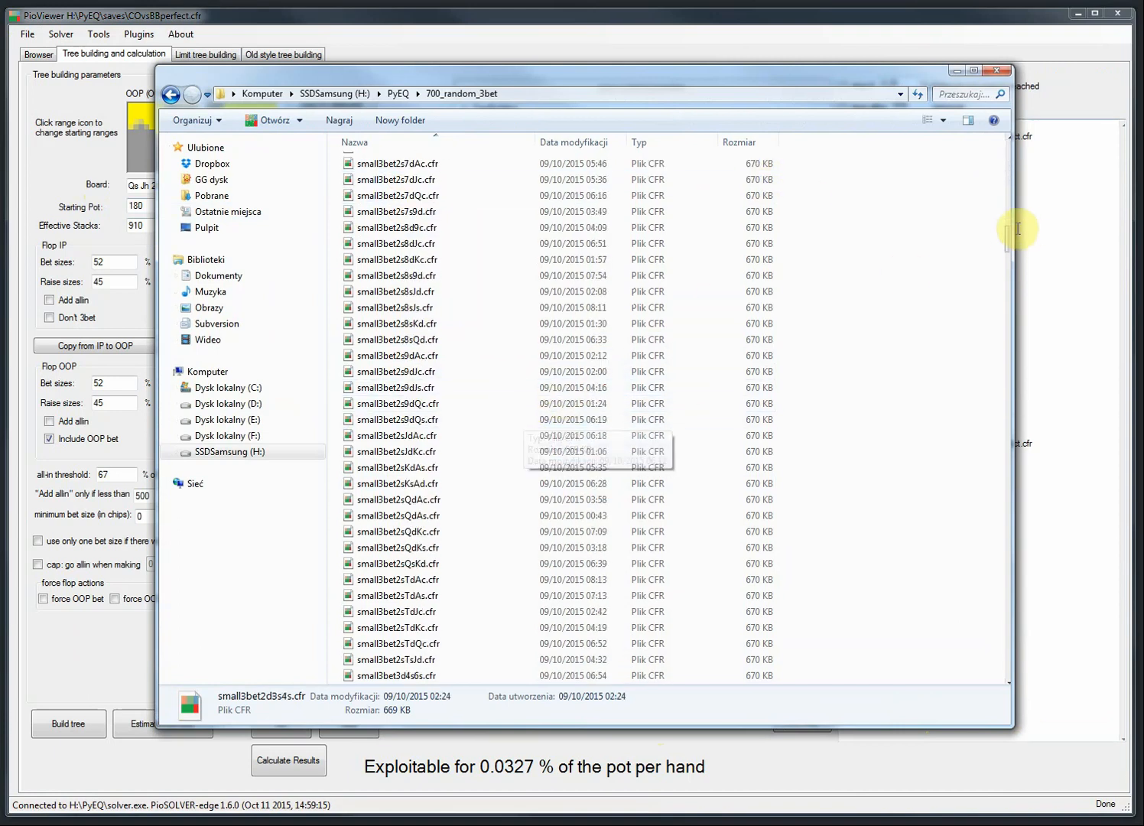
pyautogui.click(1006, 238)
pyautogui.moveTo(1005, 238); pyautogui.dragTo(950, 181)
pyautogui.scroll(15, 447, 281)
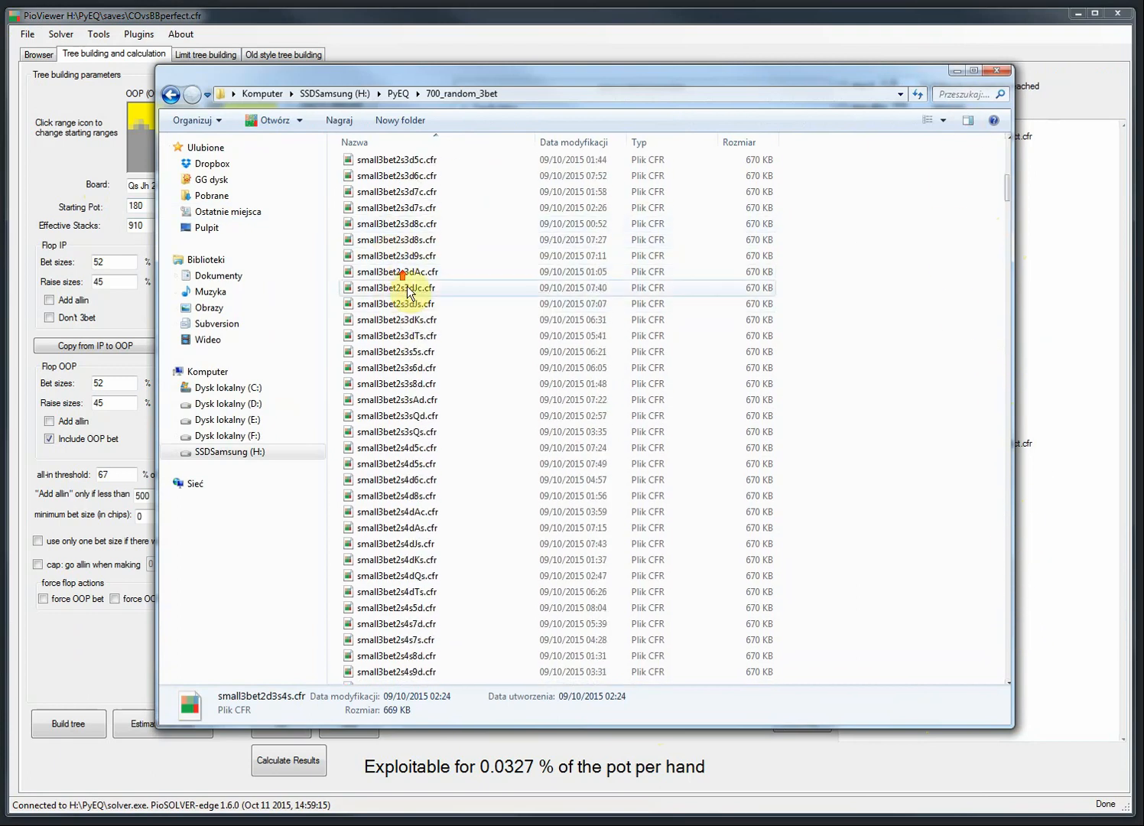
pyautogui.scroll(5, 401, 222)
pyautogui.click(170, 94)
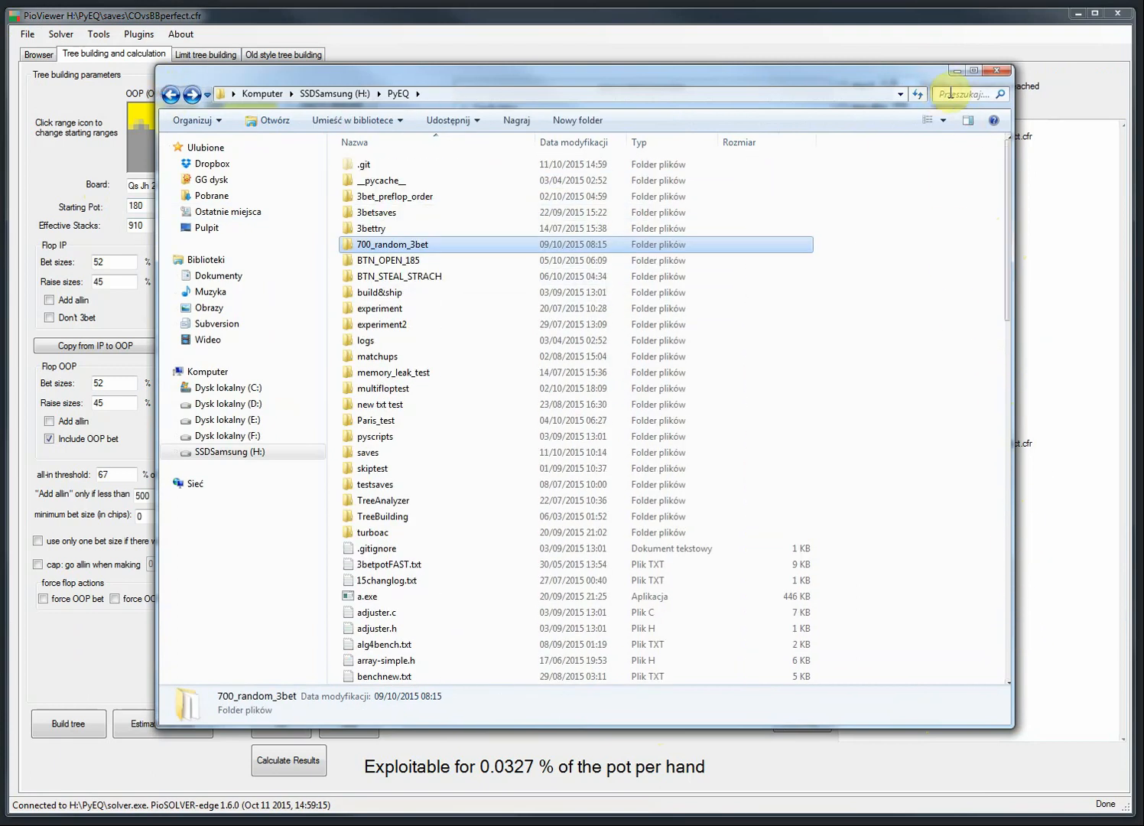
pyautogui.click(991, 70)
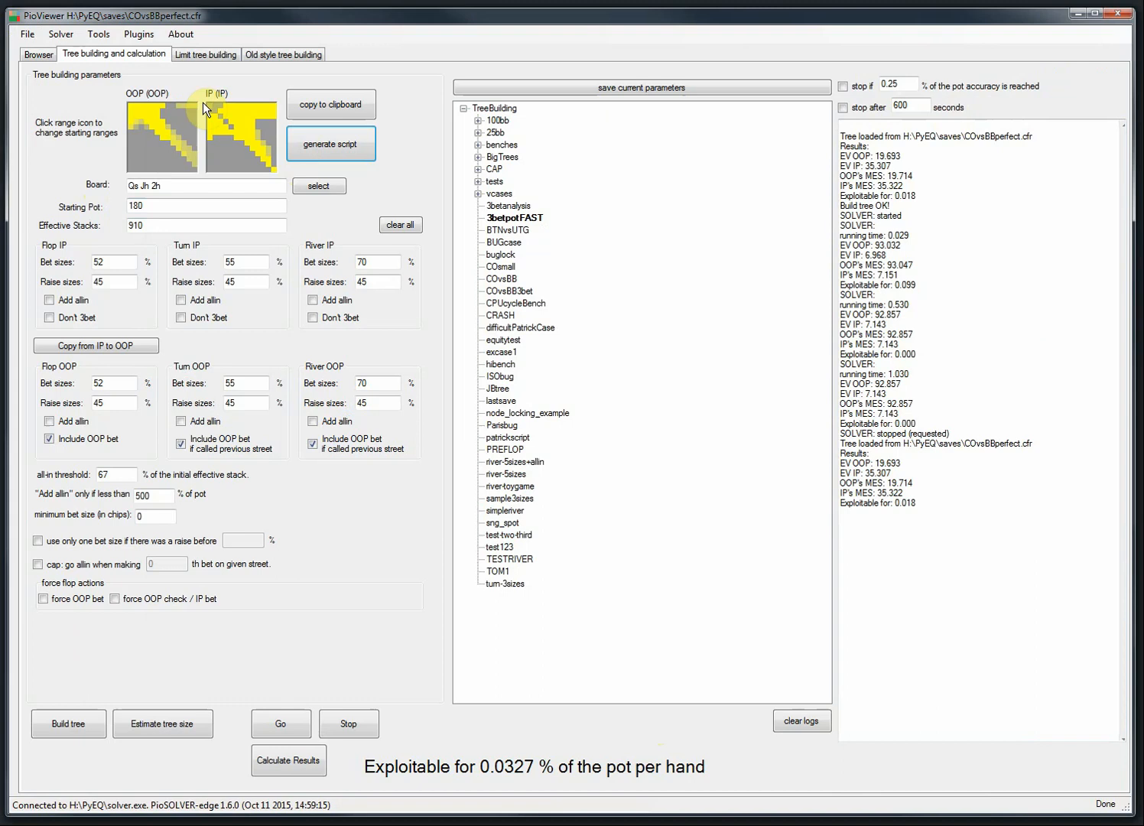
# Locate the multiple-files runouts aggregated frequencies analysis among the aggregation plugins without running it.
pyautogui.click(98, 35)
pyautogui.moveTo(139, 34)
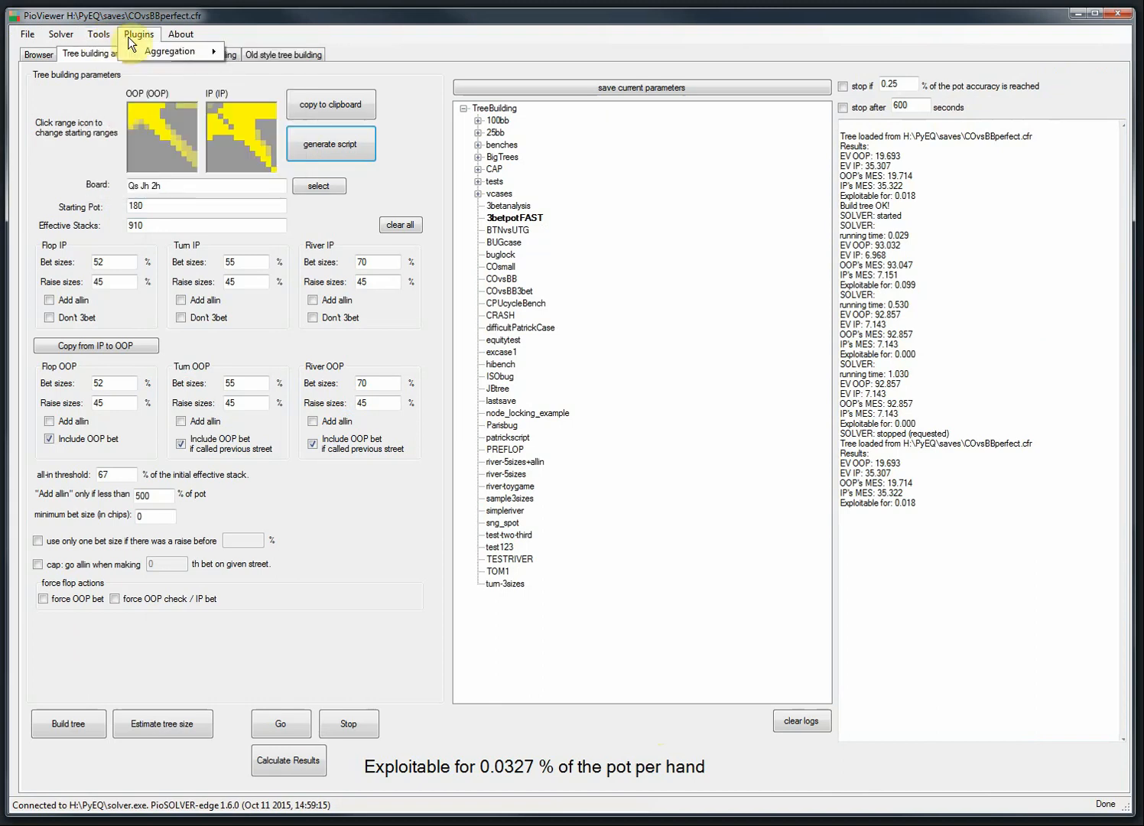
pyautogui.moveTo(163, 52)
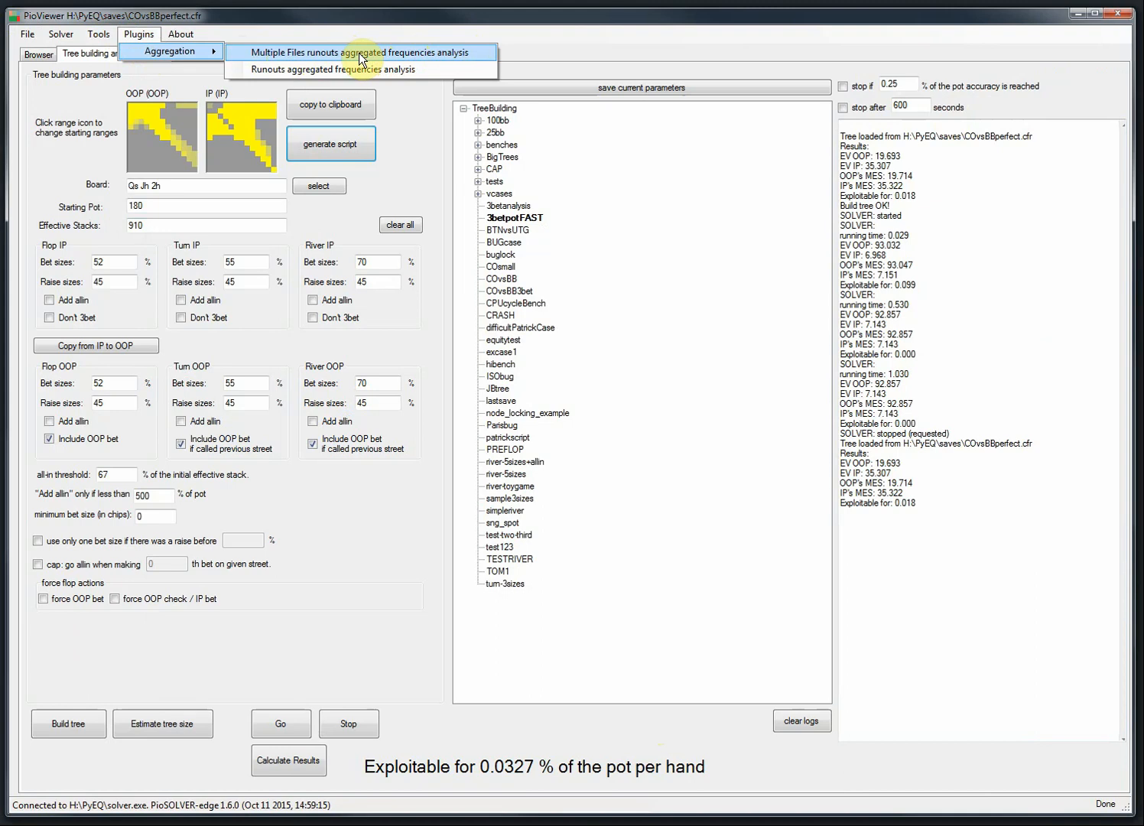
pyautogui.click(38, 159)
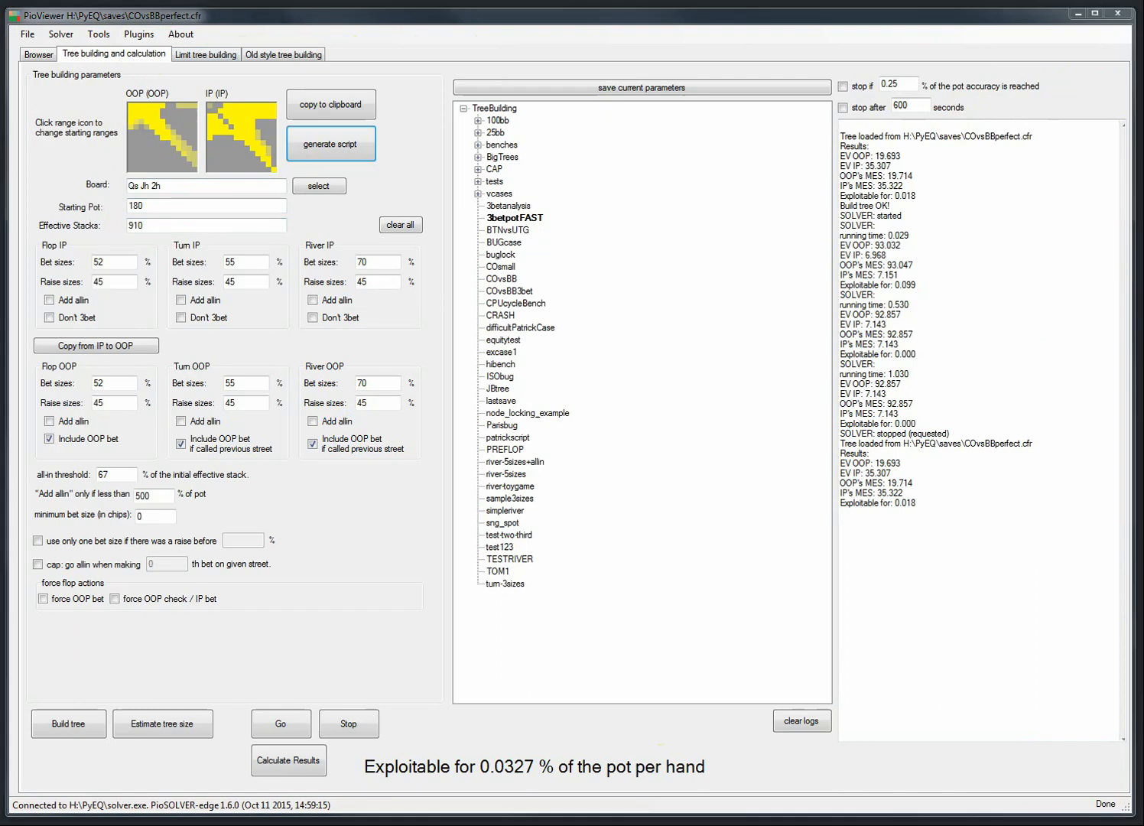
# Switch to the SolverSizes folder in the file explorer and open the 7003bet folder inside Reports.
pyautogui.hotkey('alt', 'Tab')
pyautogui.click(503, 76)
pyautogui.moveTo(464, 93); pyautogui.dragTo(441, 94)
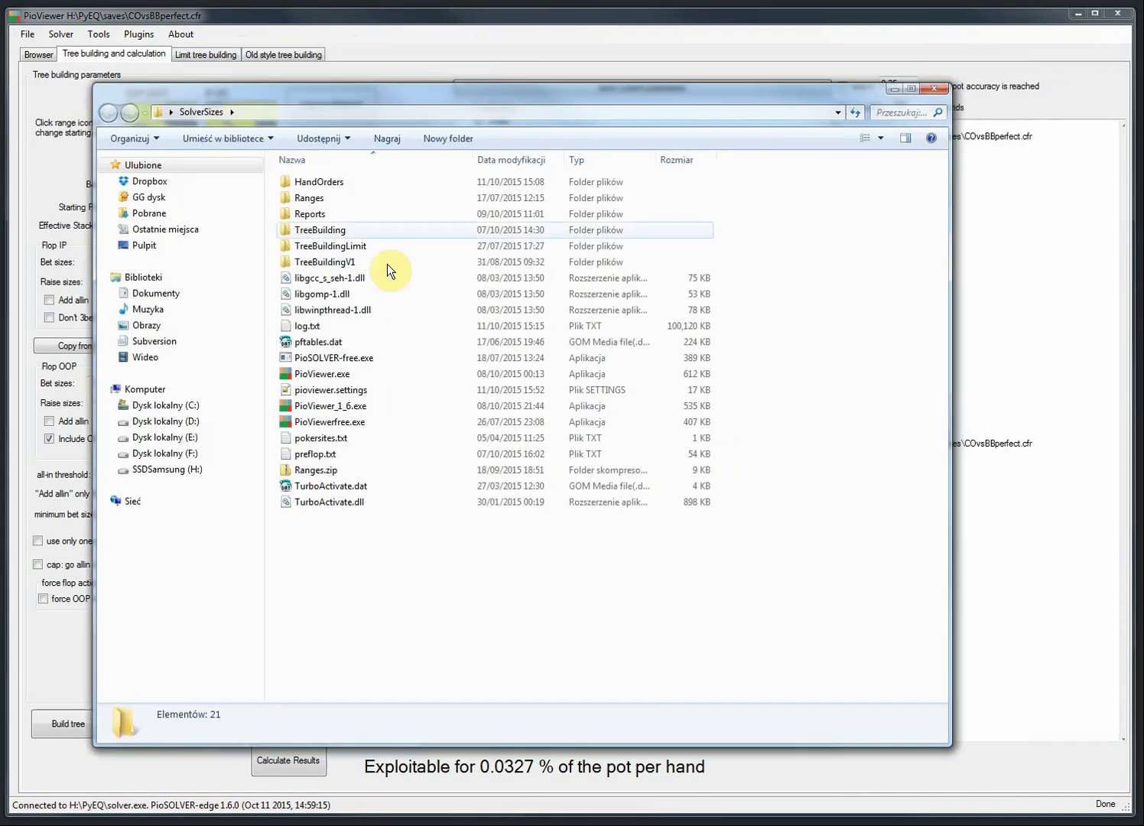
pyautogui.doubleClick(315, 215)
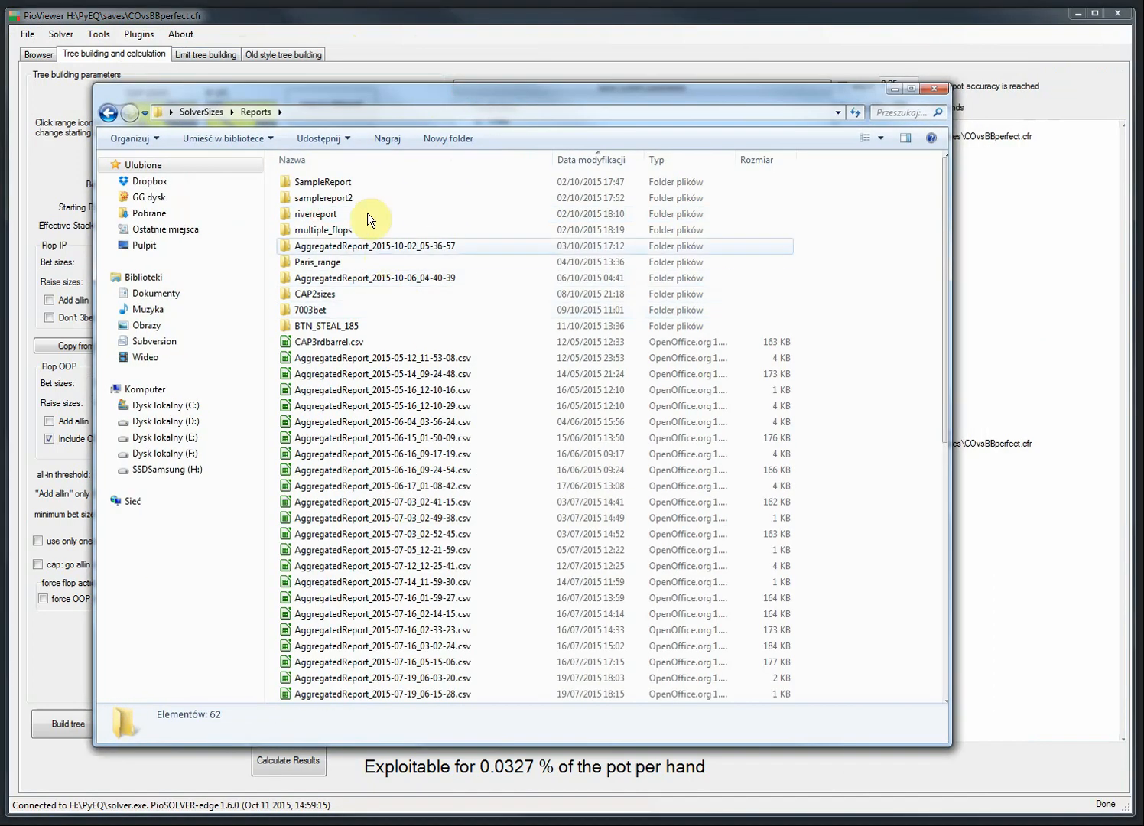
pyautogui.doubleClick(313, 310)
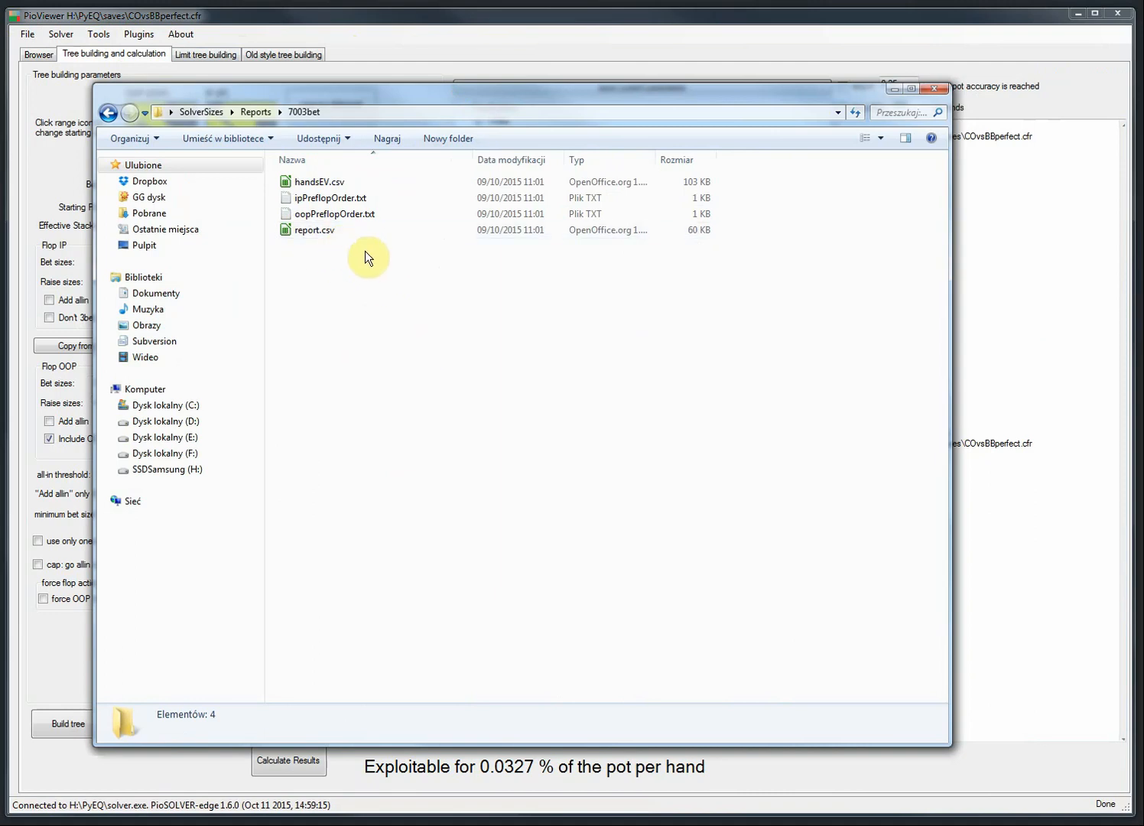
# Open ipPreflopOrder.txt in Notepad++, move its window beside the folder, and review the hand order from start to end.
pyautogui.doubleClick(323, 201)
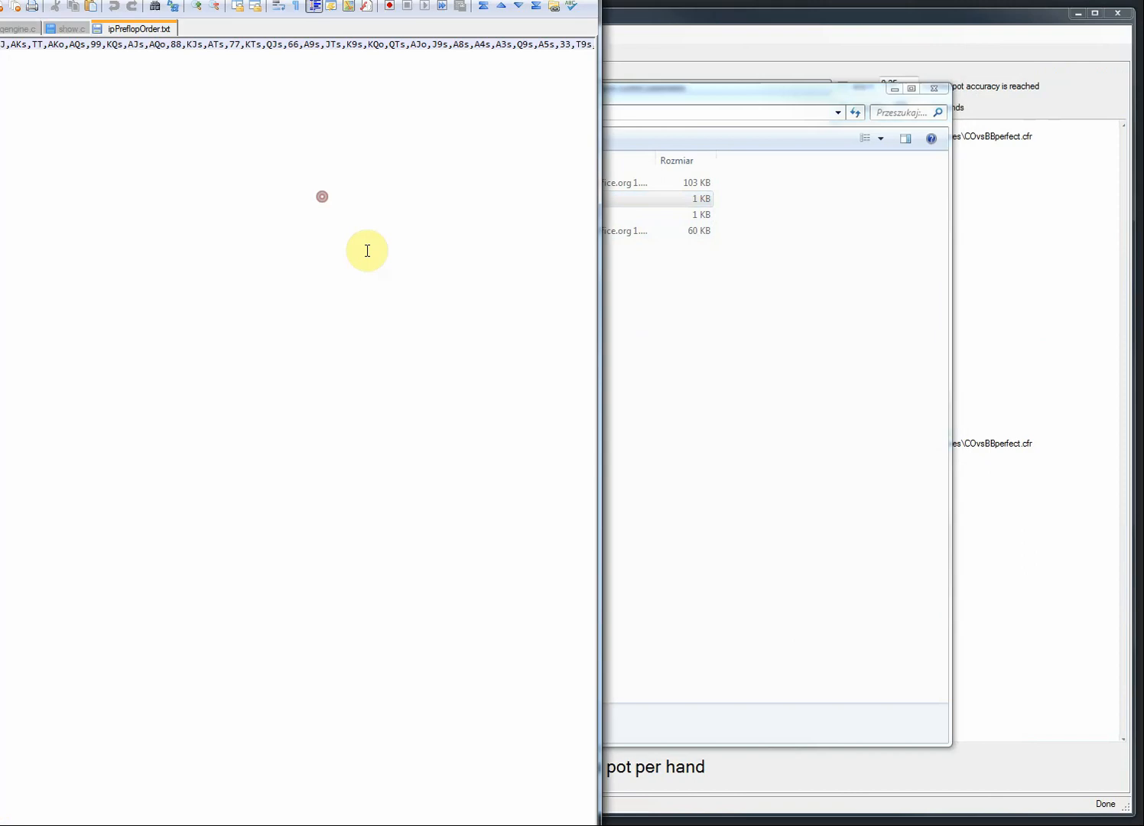
pyautogui.moveTo(290, 0); pyautogui.dragTo(609, 78)
pyautogui.click(411, 150)
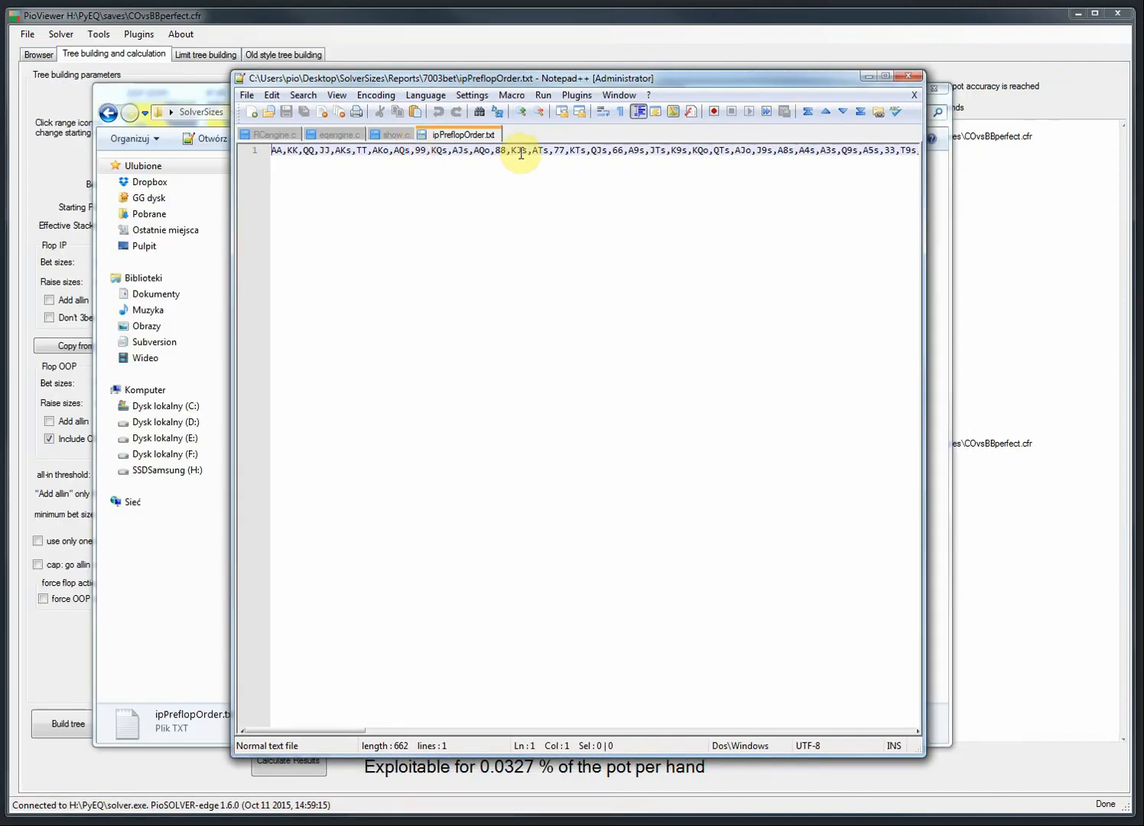
pyautogui.press('End')
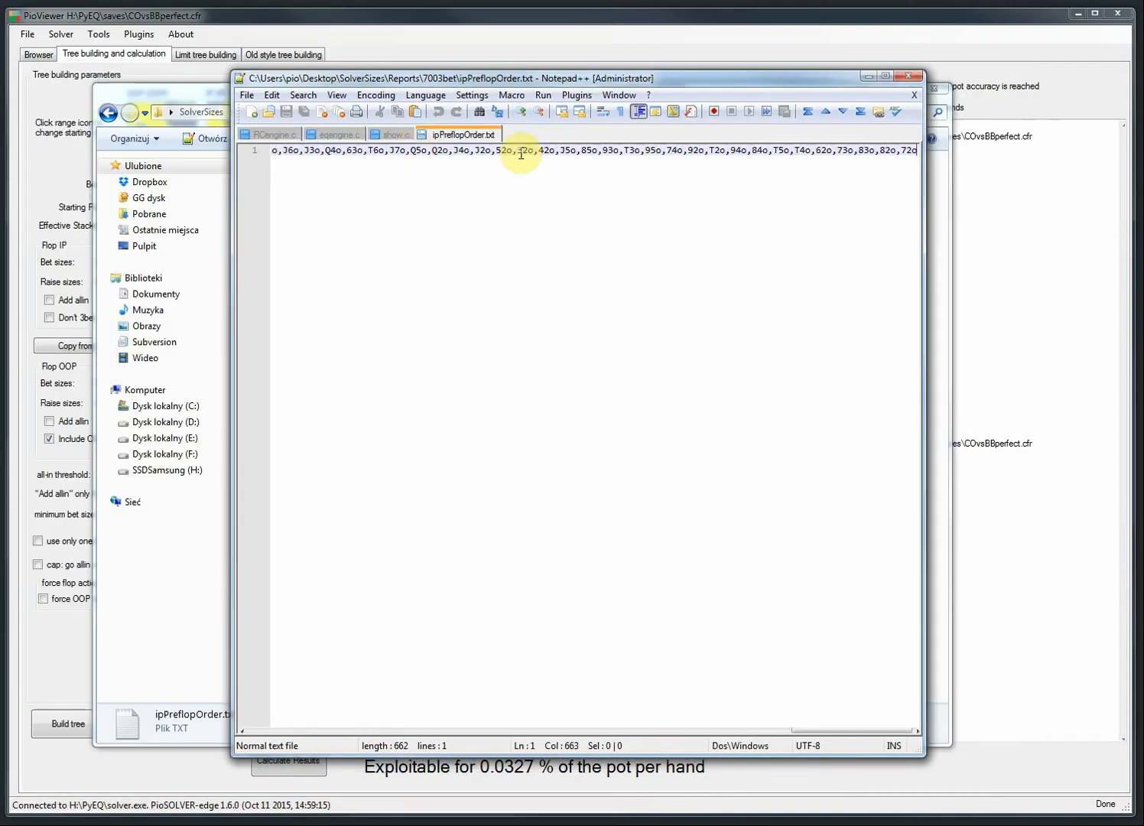
pyautogui.press('Home')
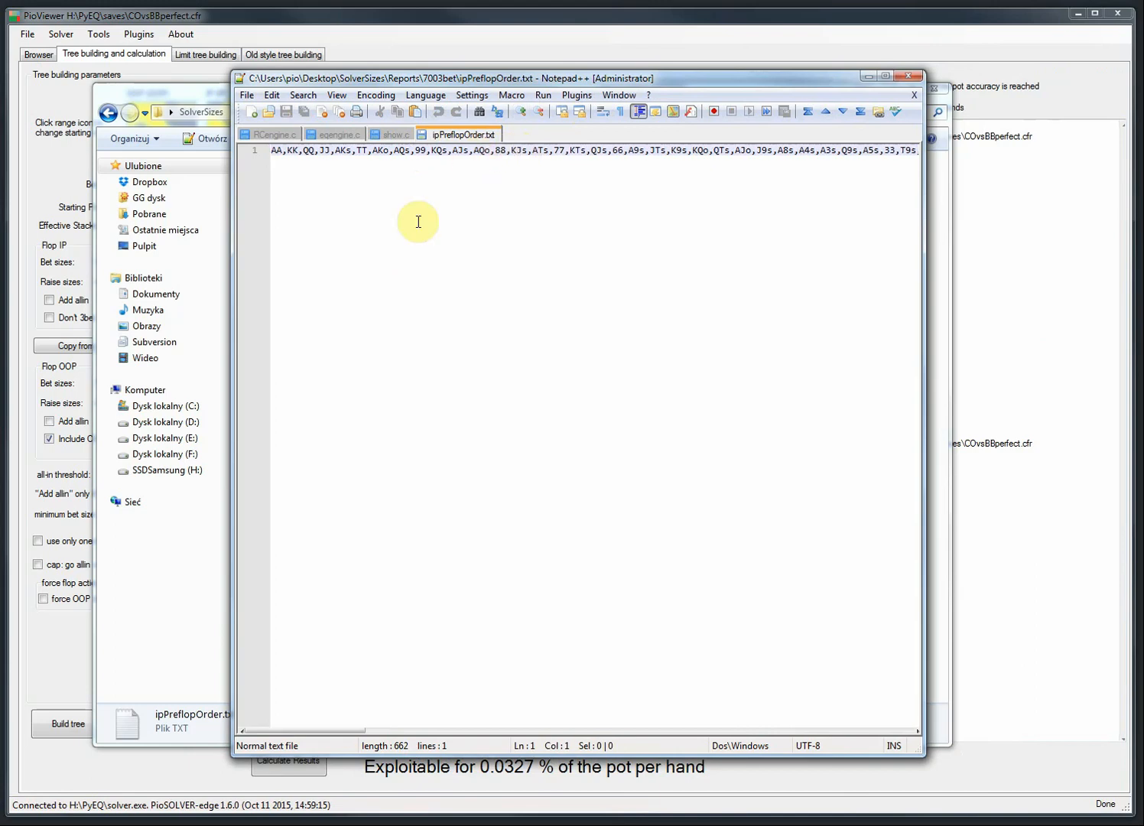
pyautogui.moveTo(487, 73); pyautogui.dragTo(587, 61)
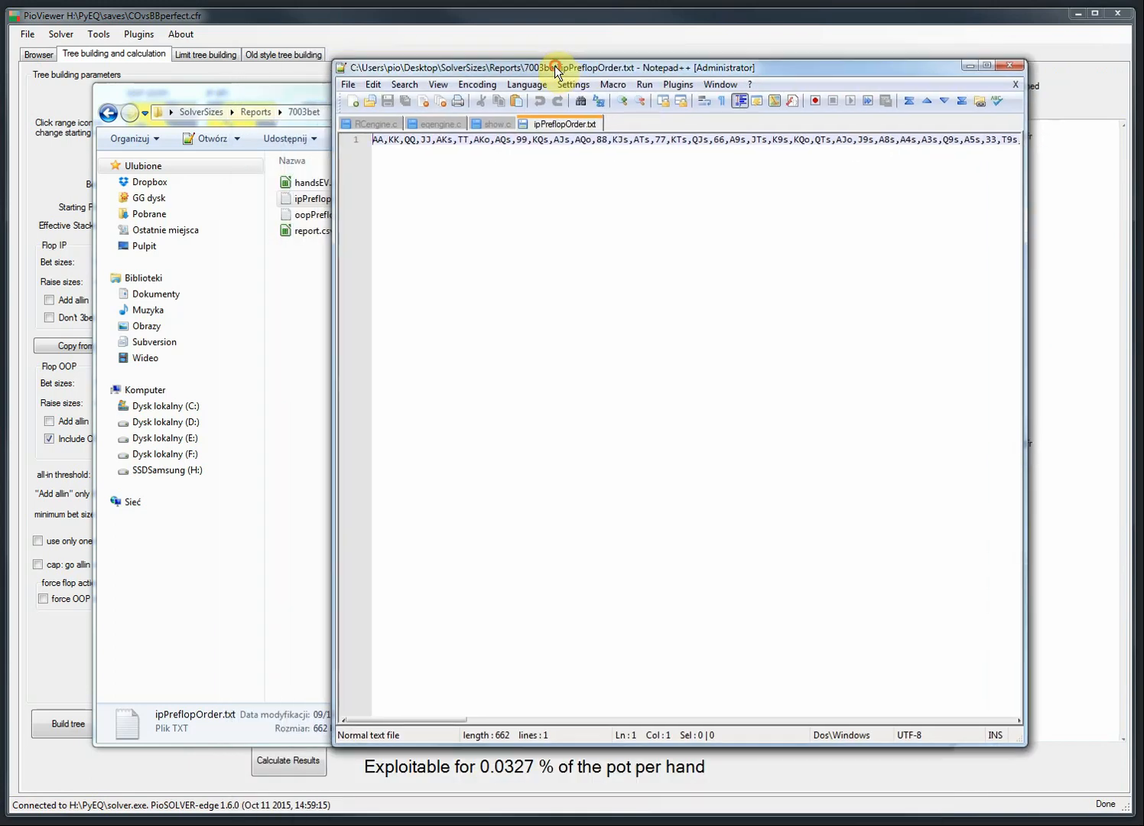
pyautogui.moveTo(270, 98); pyautogui.dragTo(227, 99)
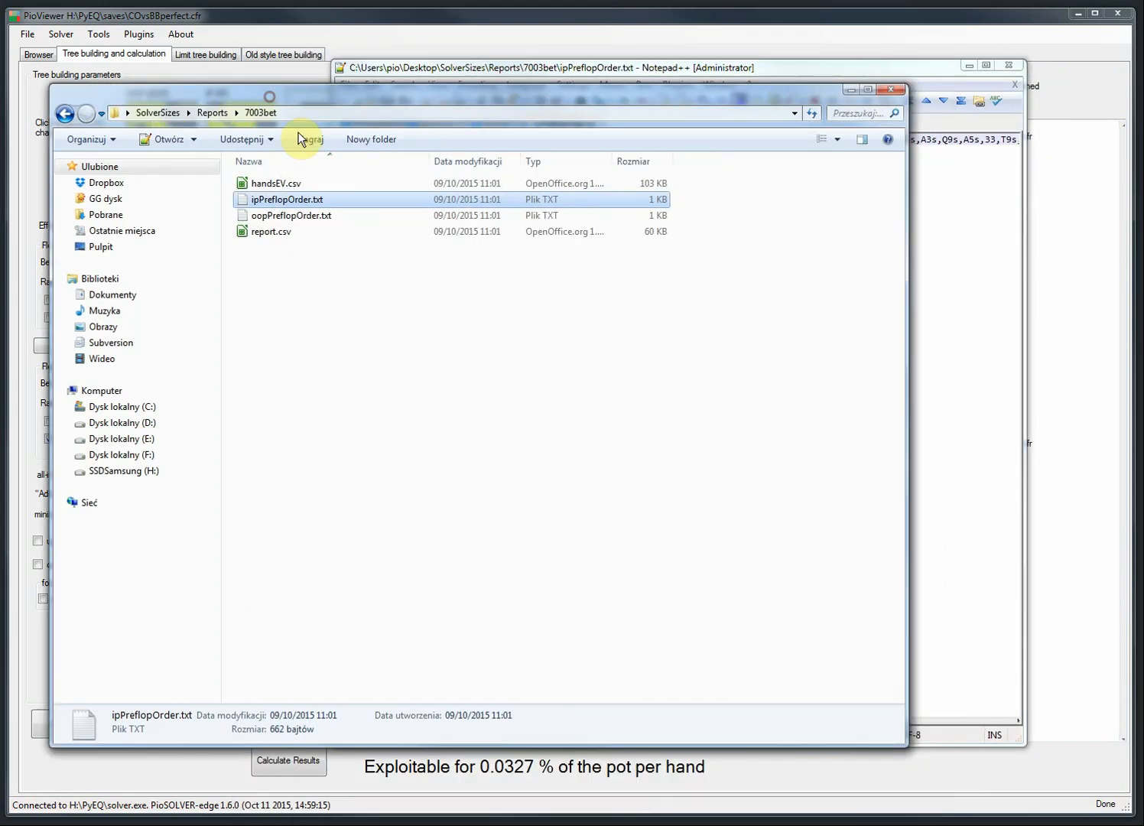
pyautogui.click(958, 280)
# Open oopPreflopOrder.txt from the 7003bet folder and review the start and end of its hand order.
pyautogui.click(270, 267)
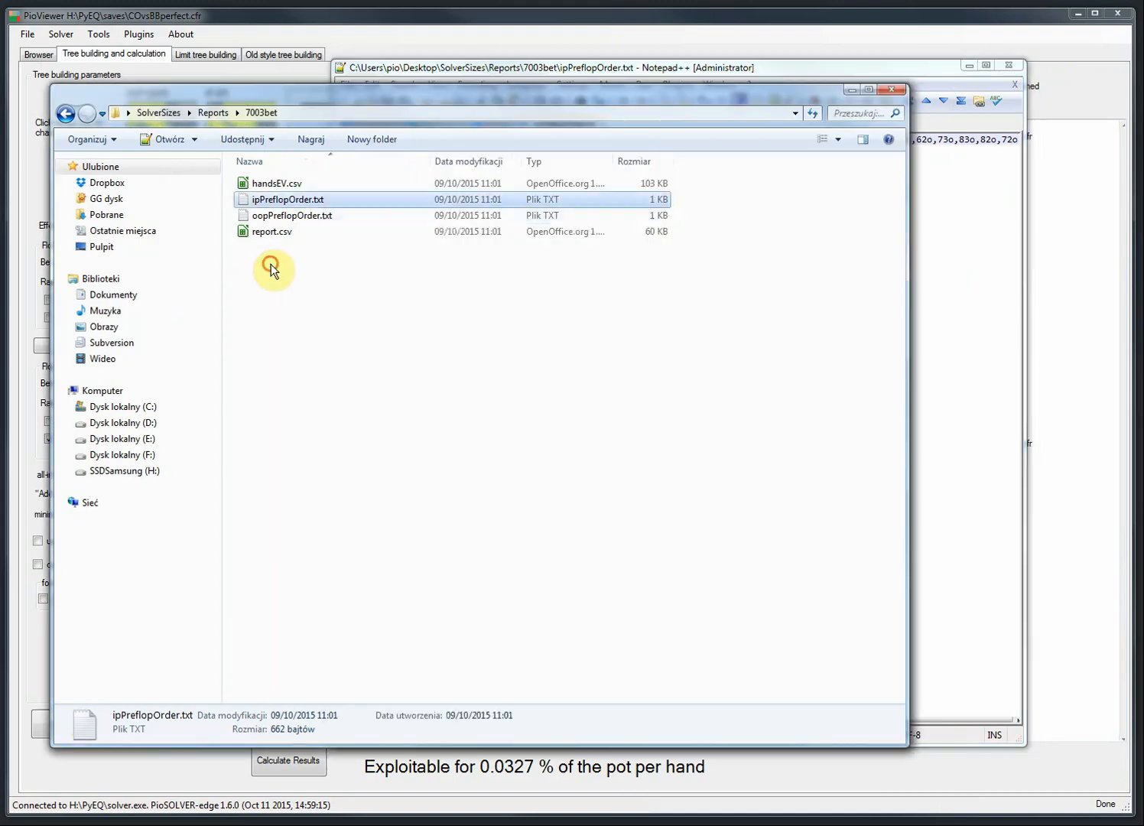
pyautogui.doubleClick(275, 215)
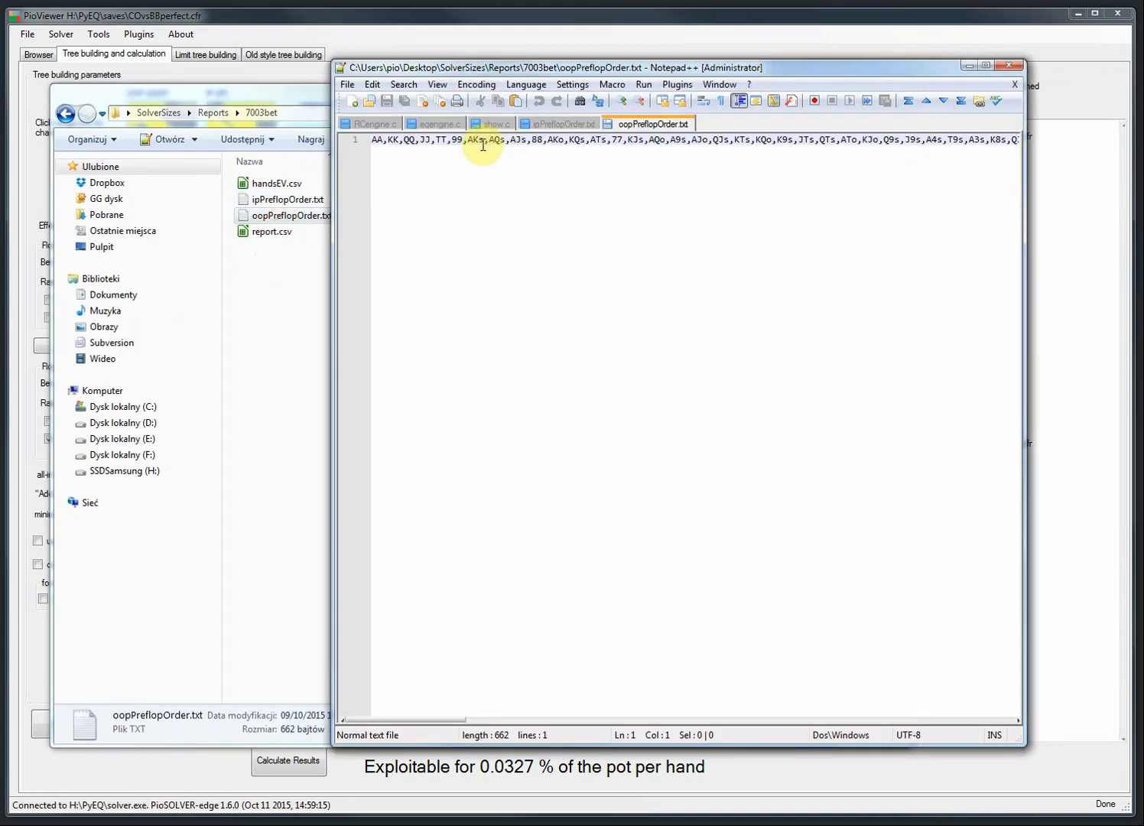
pyautogui.click(478, 142)
pyautogui.press('End')
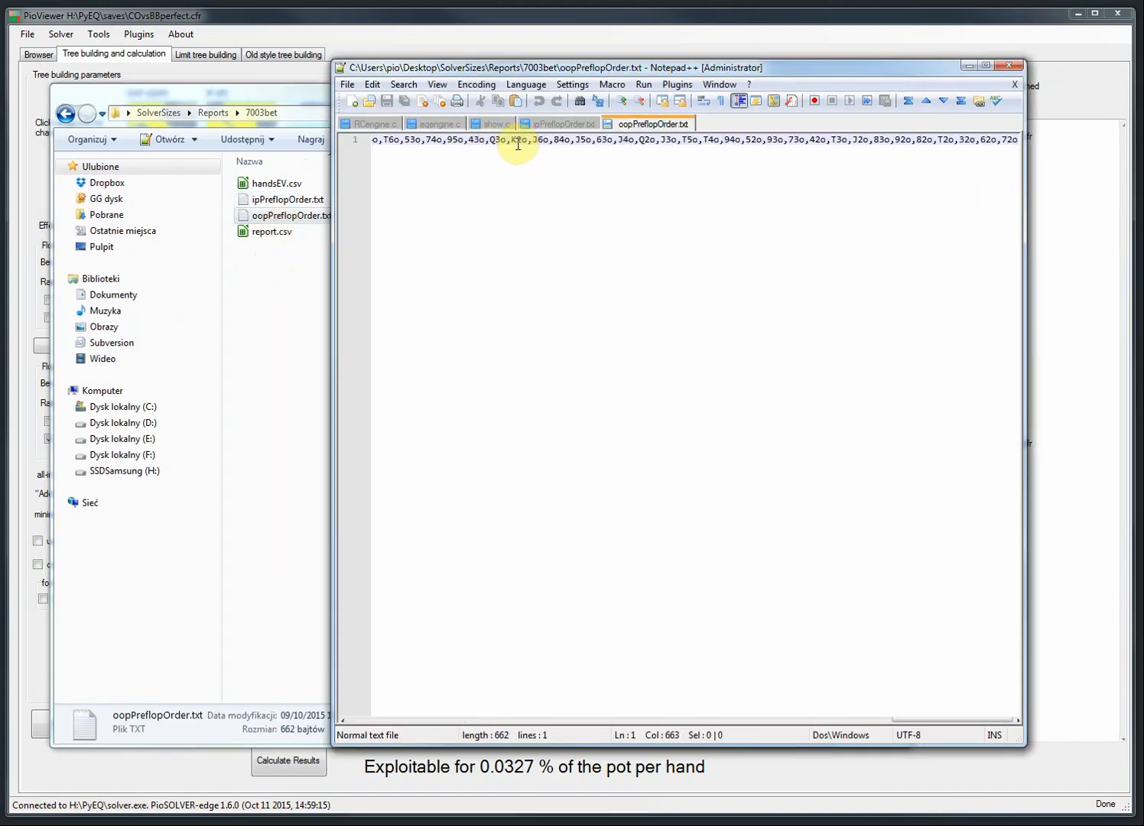
pyautogui.press('Home')
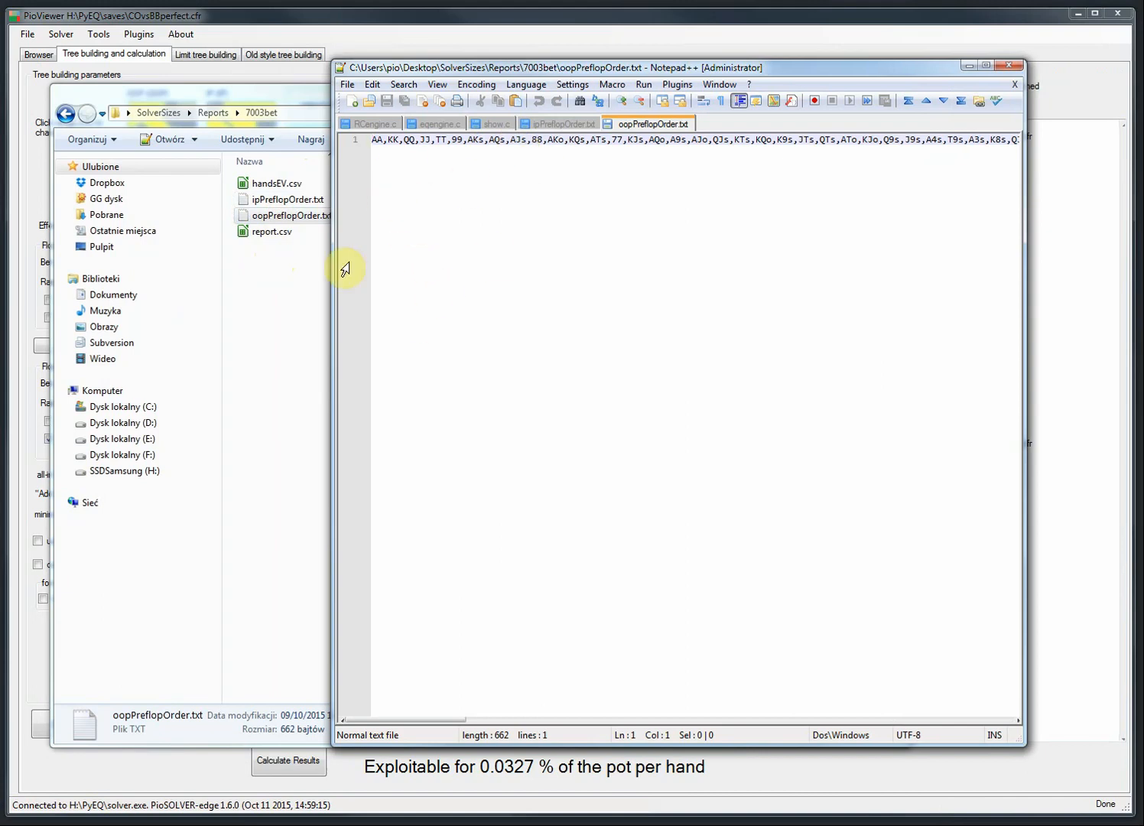
# Open report.csv in LibreOffice Calc using UTF-8 and comma separation, and widen the window to show more columns.
pyautogui.click(276, 276)
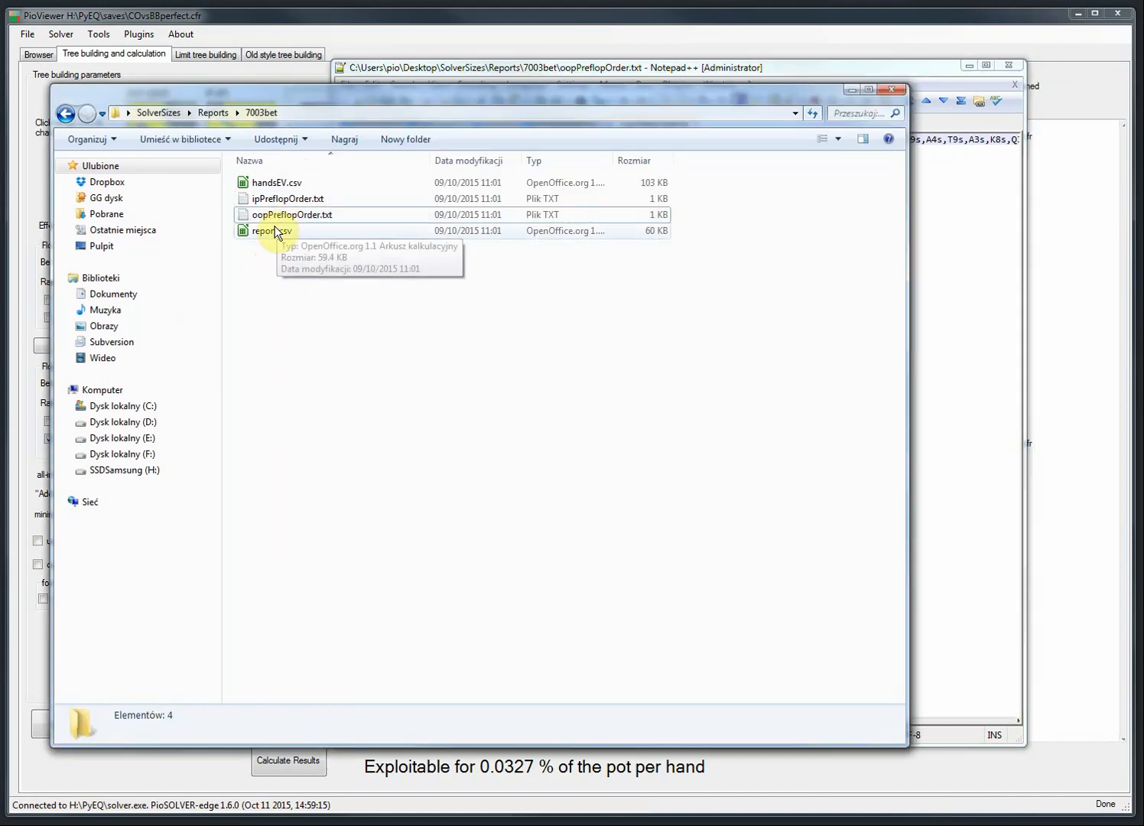
pyautogui.doubleClick(274, 231)
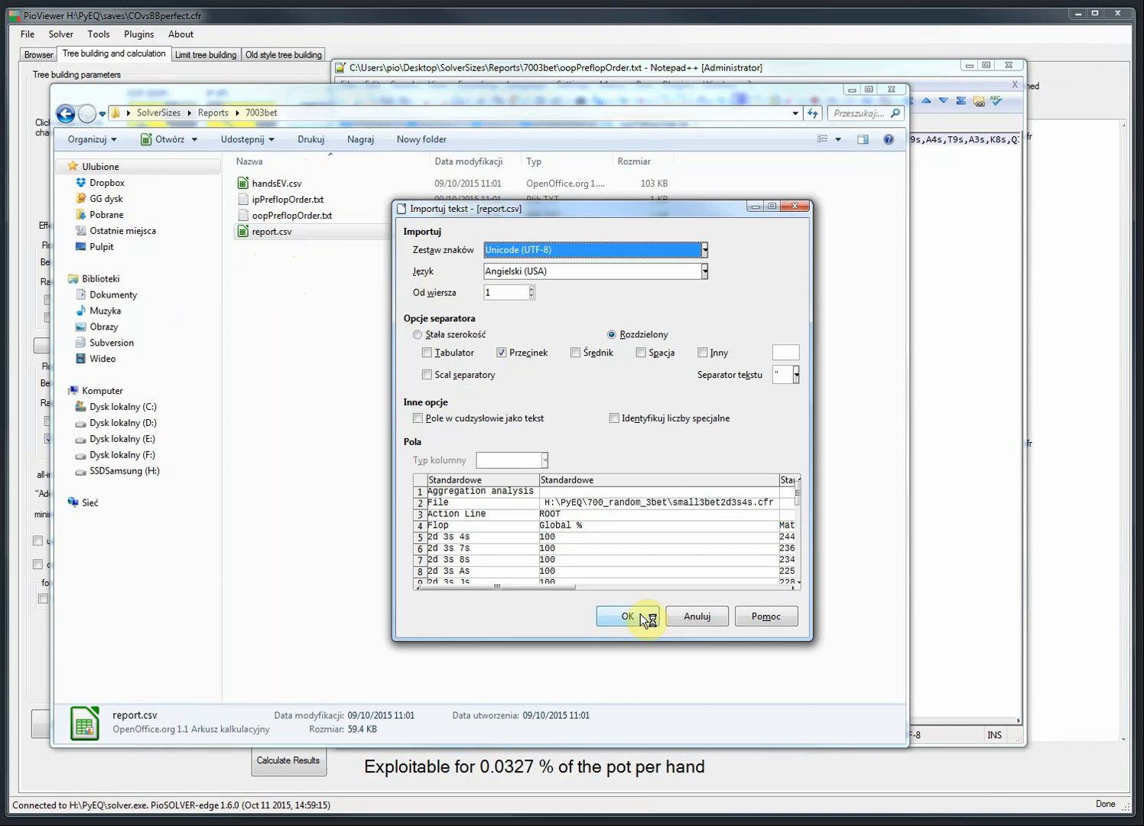
pyautogui.click(627, 616)
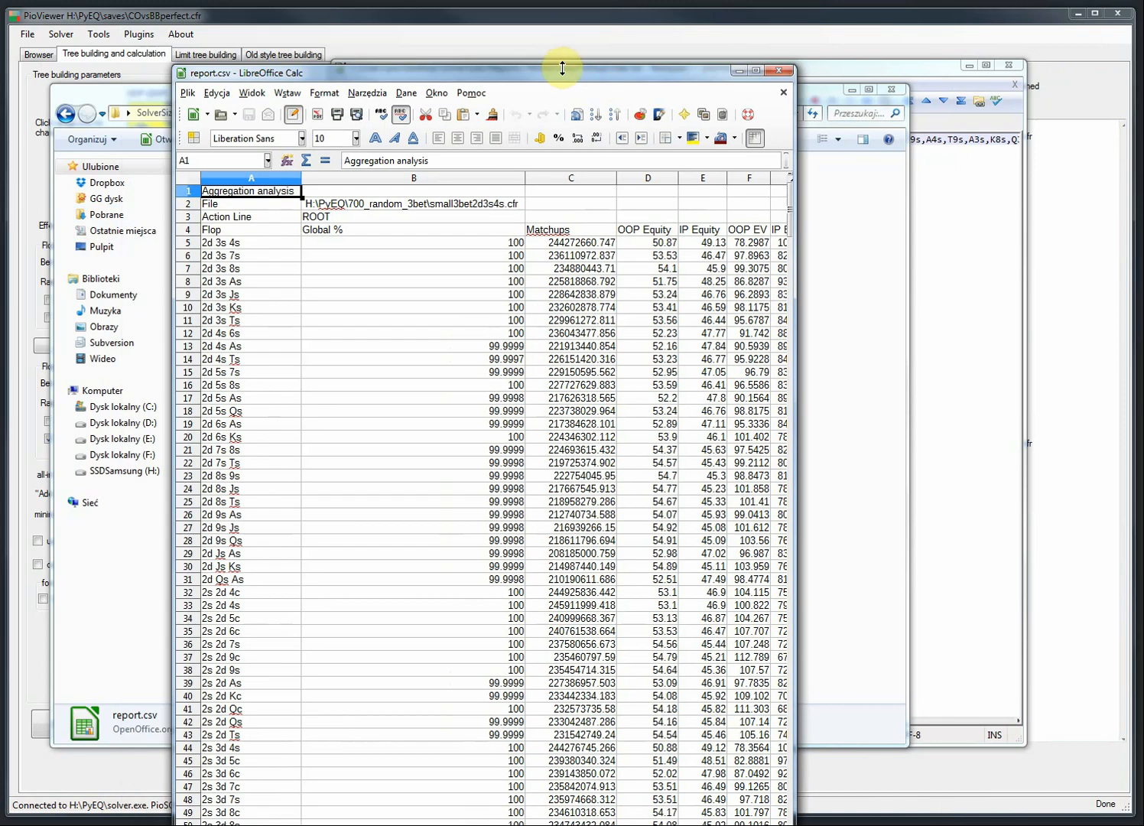
pyautogui.moveTo(557, 64); pyautogui.dragTo(528, 51)
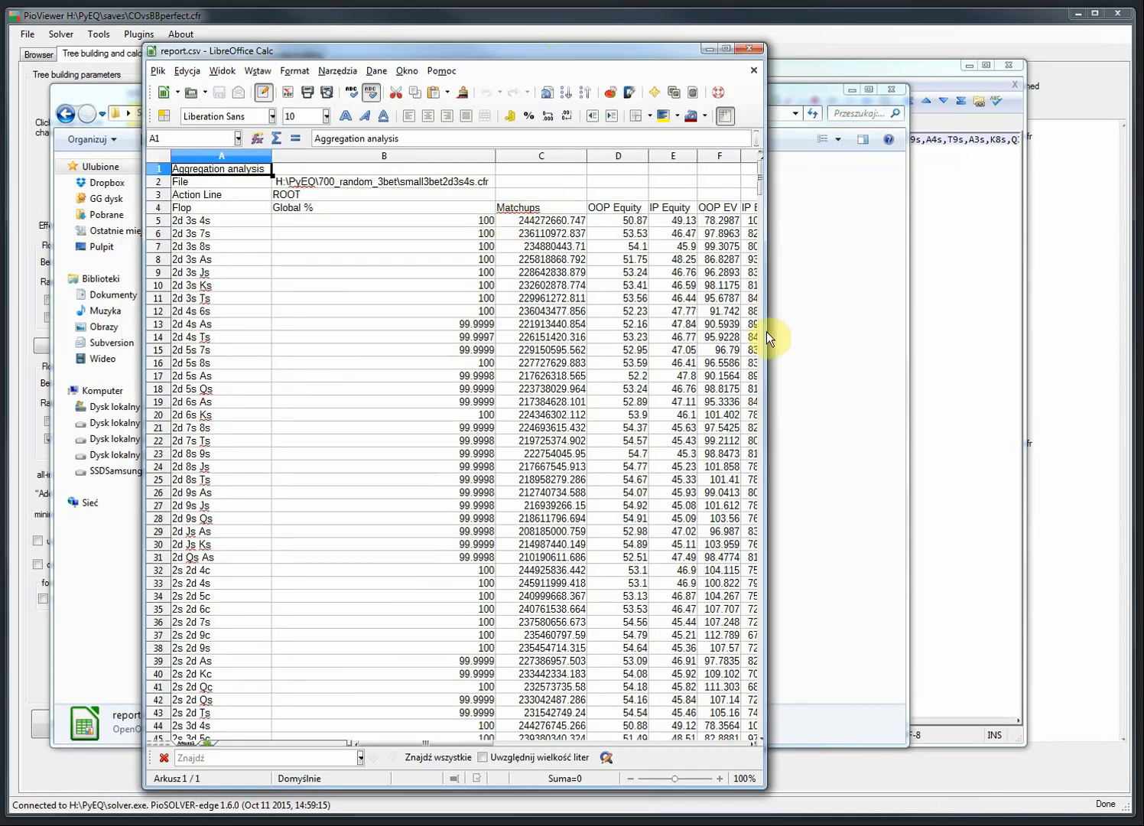
pyautogui.moveTo(765, 330); pyautogui.dragTo(981, 327)
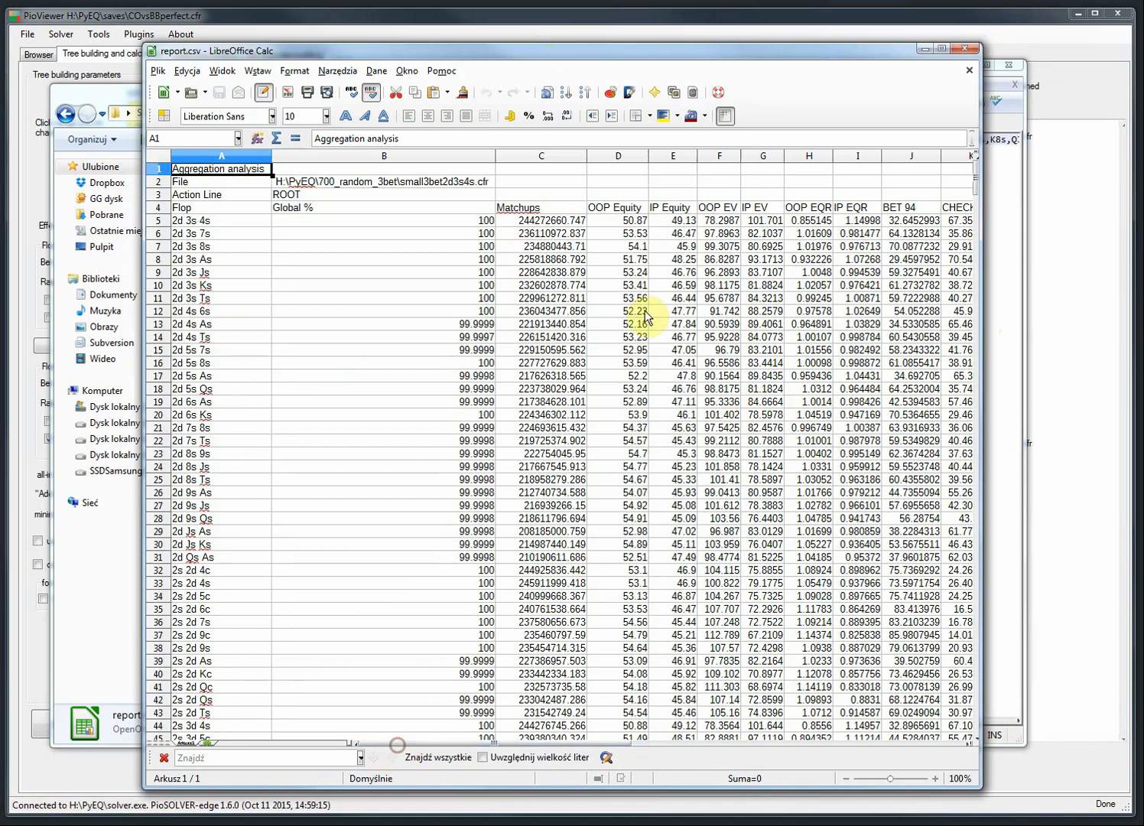
# Examine the per-flop rows and the summary row at the end of report.csv, return to its start, and close it.
pyautogui.moveTo(382, 748)
pyautogui.mouseDown()
pyautogui.moveTo(472, 754)
pyautogui.moveTo(396, 748)
pyautogui.mouseUp()
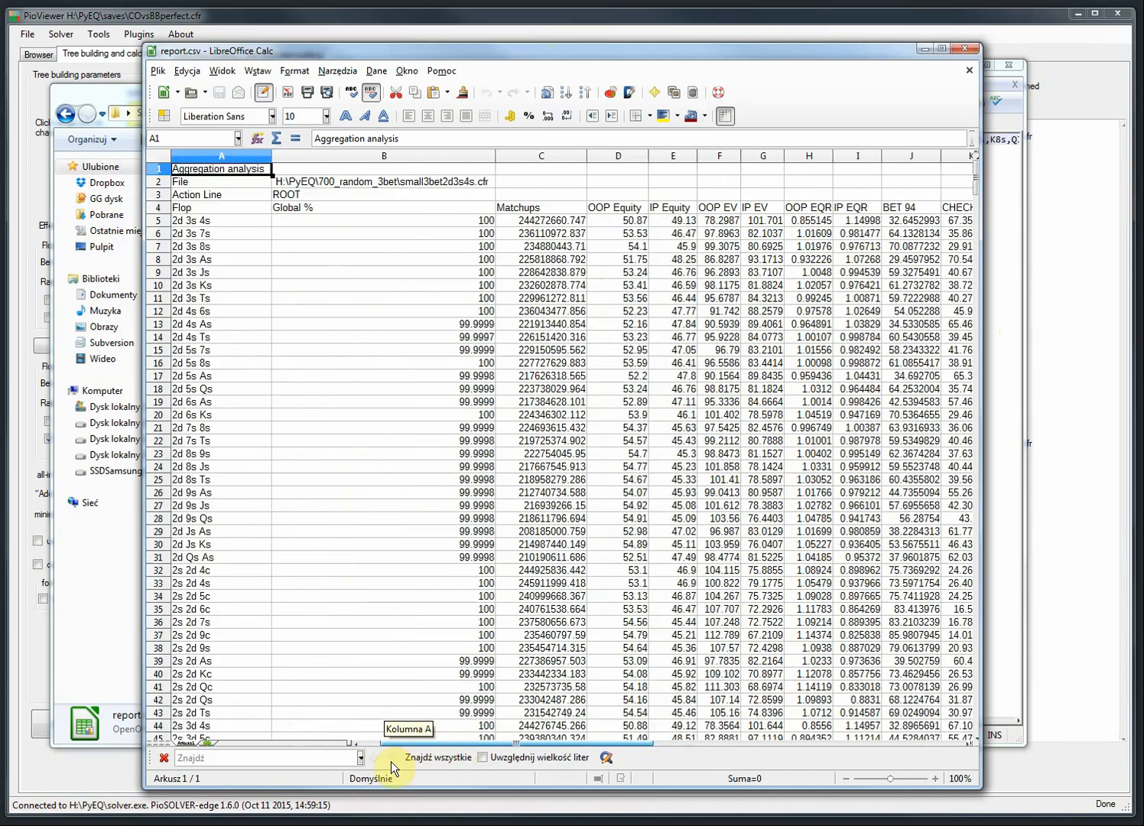
pyautogui.scroll(-16, 669, 454)
pyautogui.scroll(-20, 294, 454)
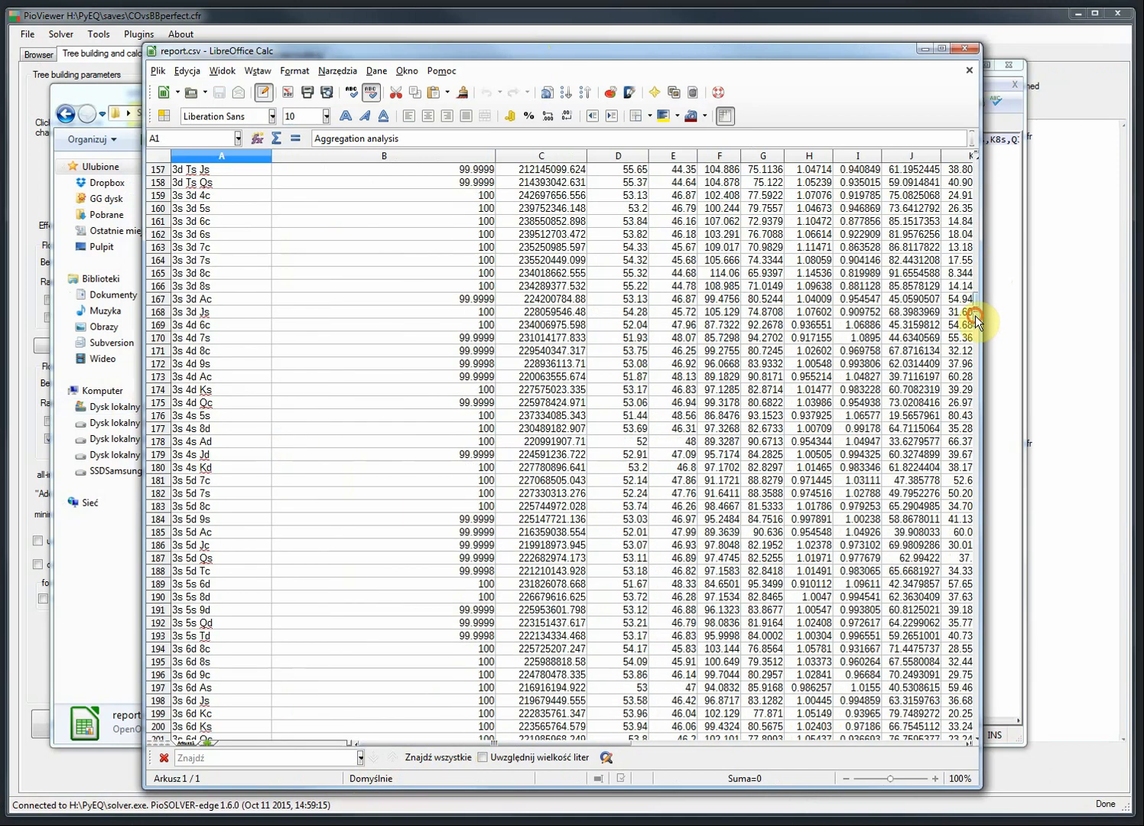
pyautogui.moveTo(974, 313); pyautogui.dragTo(940, 698)
pyautogui.moveTo(383, 748); pyautogui.dragTo(447, 748)
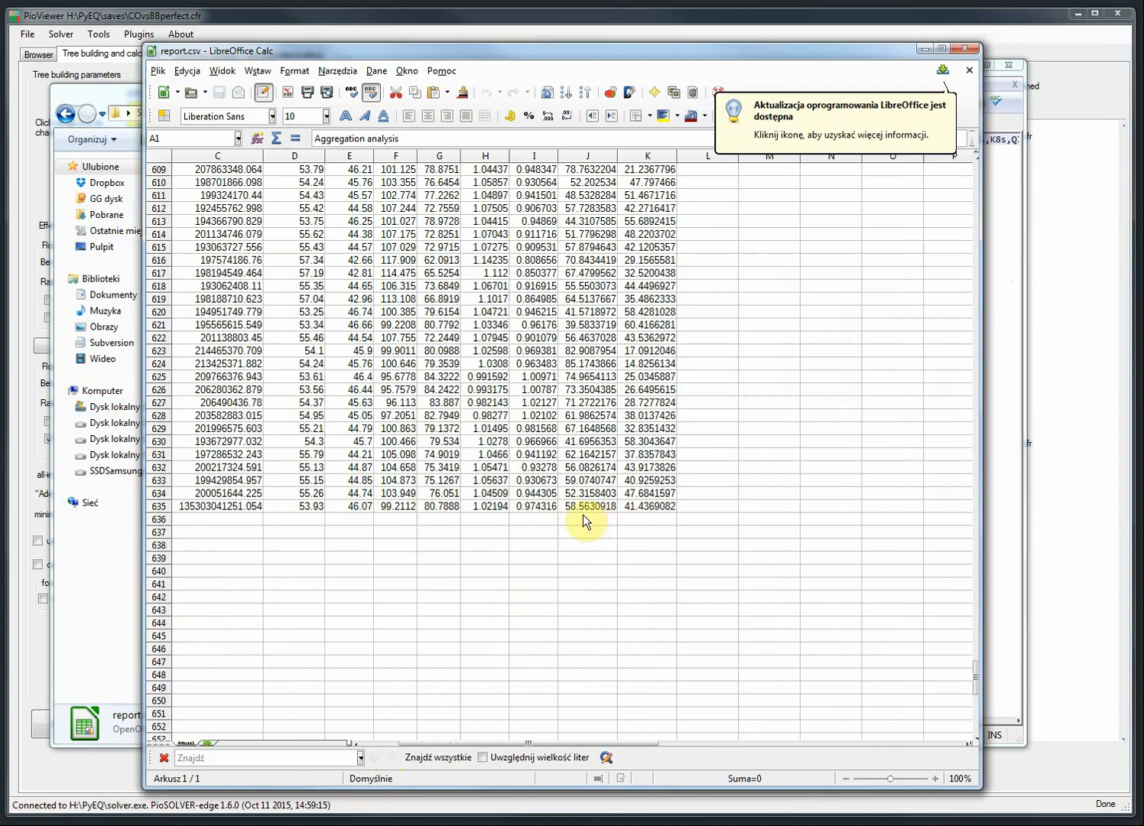
pyautogui.moveTo(974, 678); pyautogui.dragTo(948, 161)
pyautogui.moveTo(579, 743); pyautogui.dragTo(554, 743)
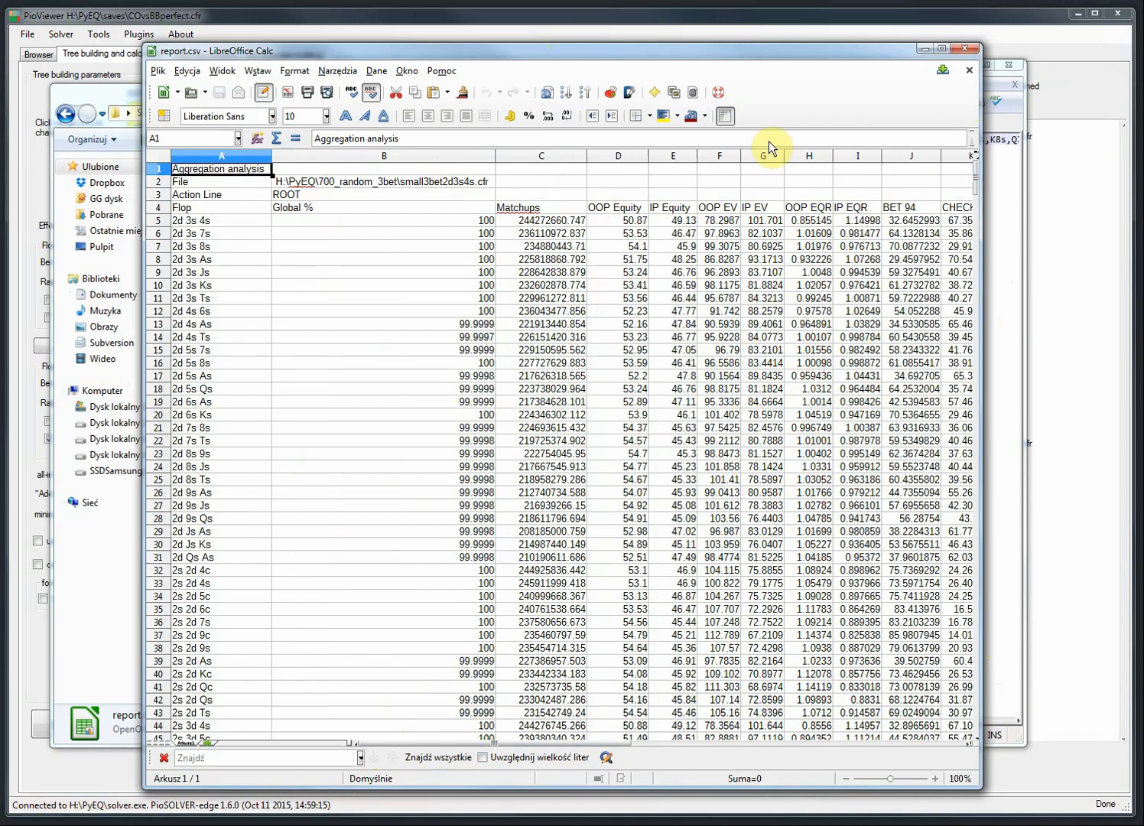
pyautogui.click(962, 56)
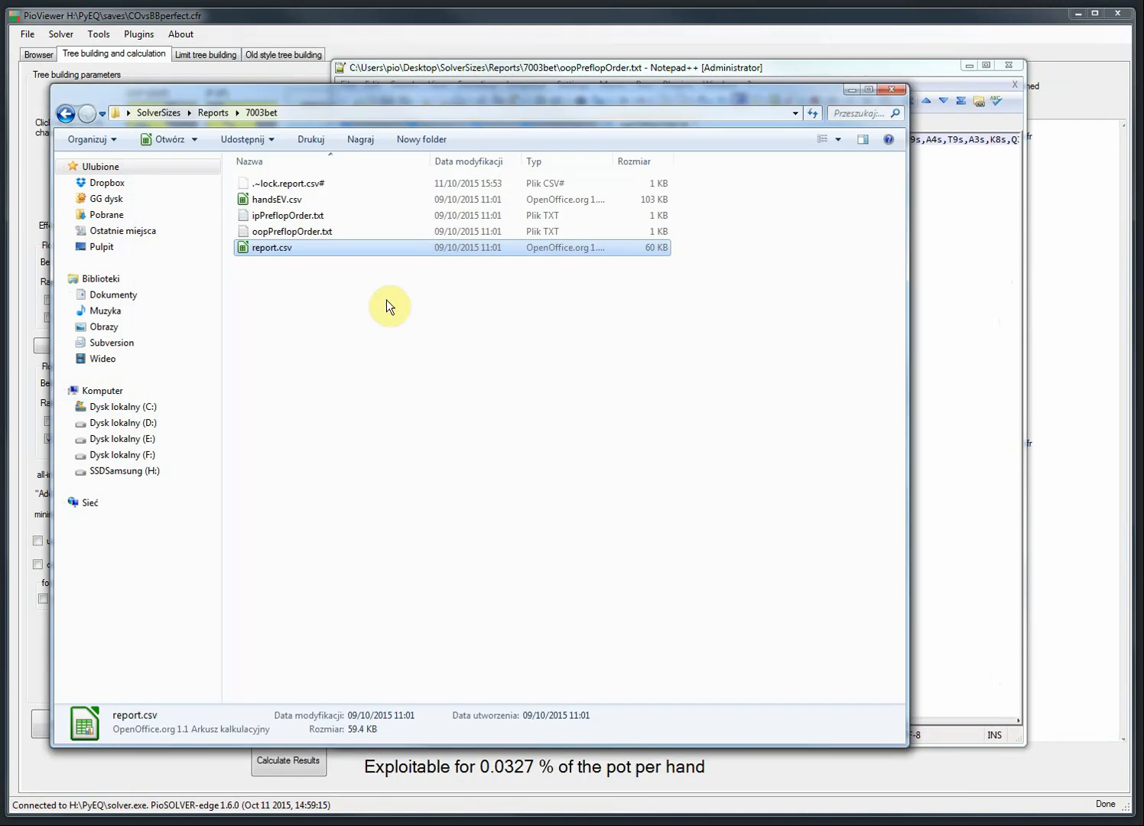
# Open handsEV.csv from the 7003bet folder in LibreOffice Calc and examine the EV, equity and matchup columns of the Preflop Hands OOP table.
pyautogui.doubleClick(279, 187)
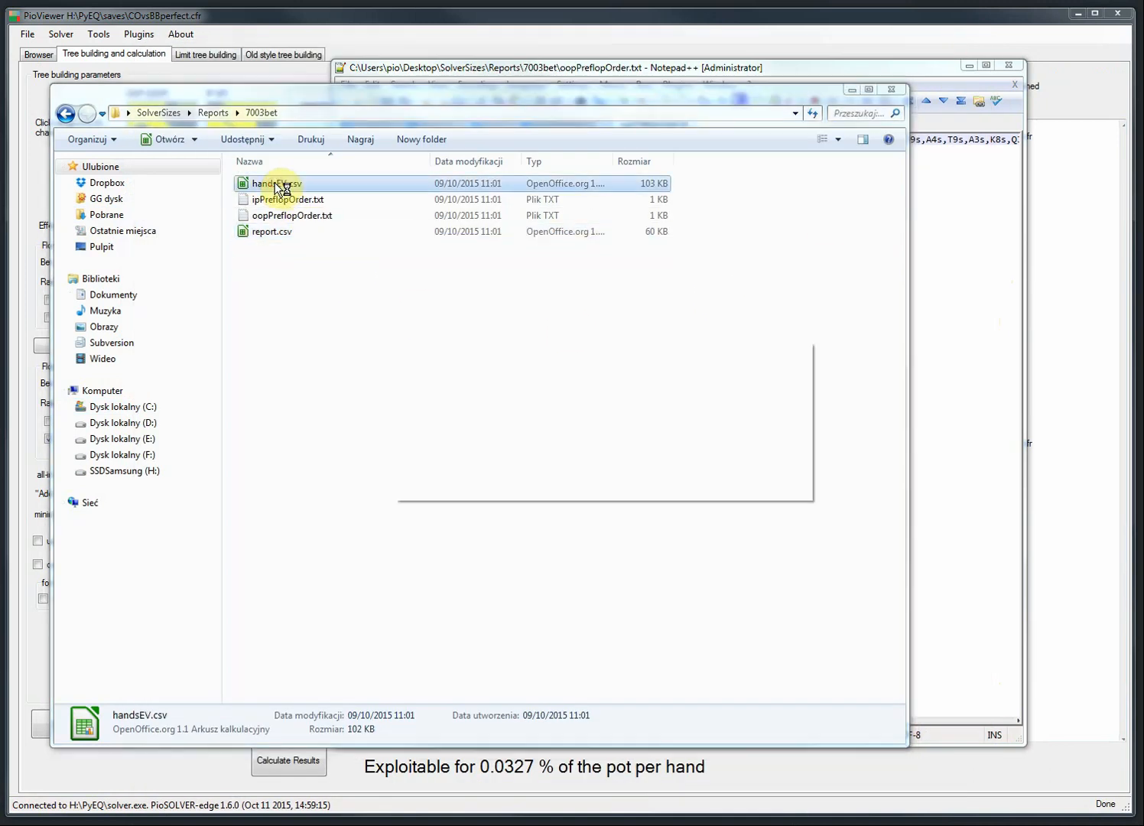
pyautogui.click(608, 611)
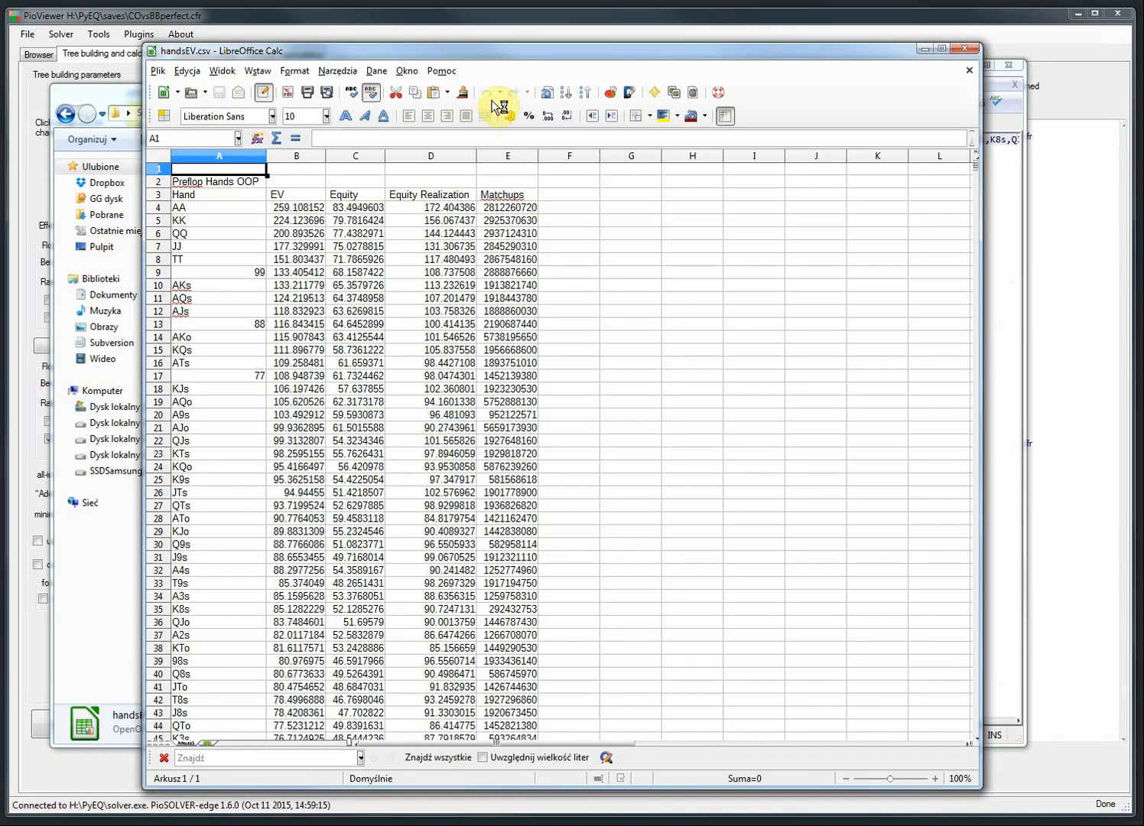
pyautogui.click(188, 210)
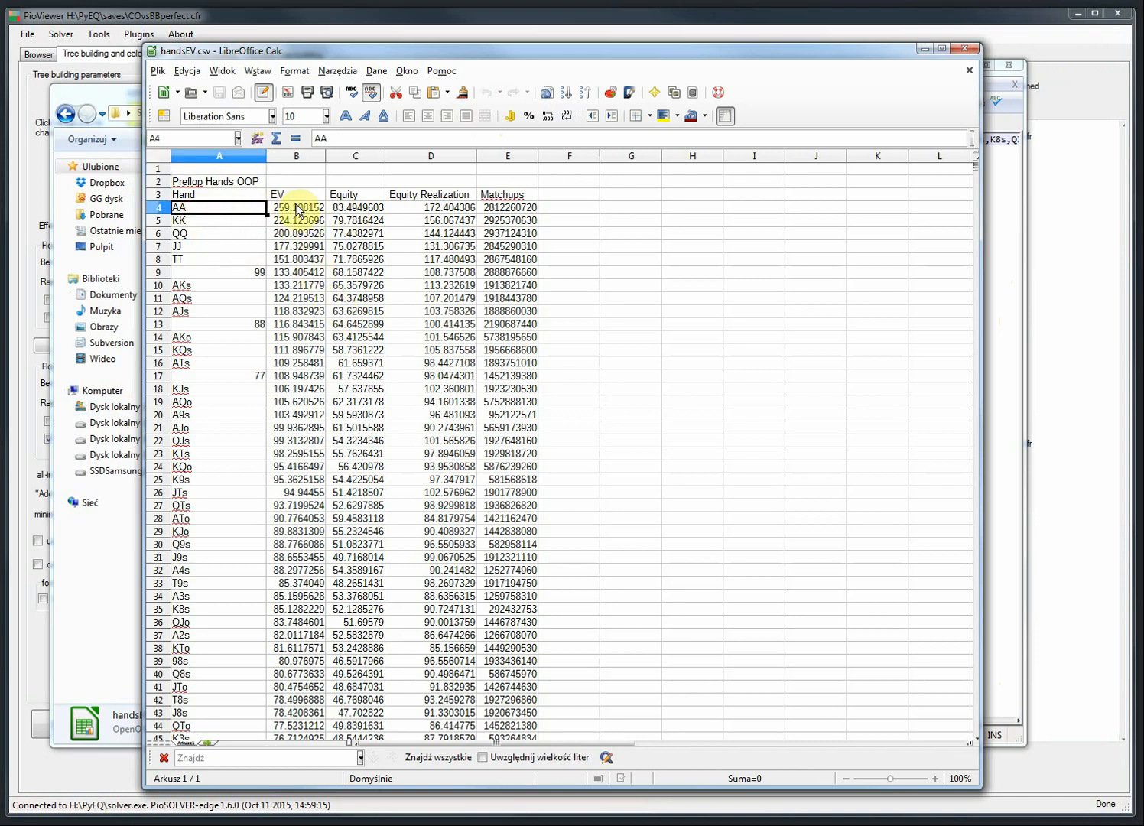
pyautogui.click(182, 185)
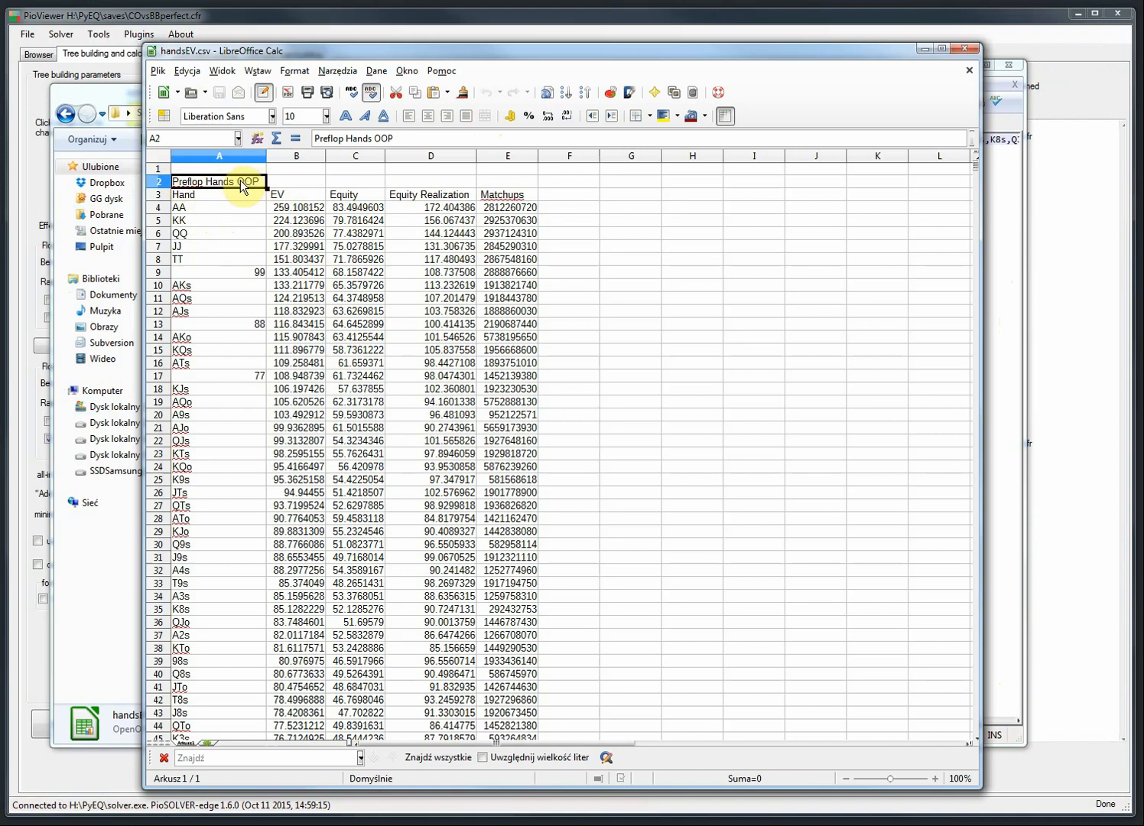
pyautogui.click(198, 206)
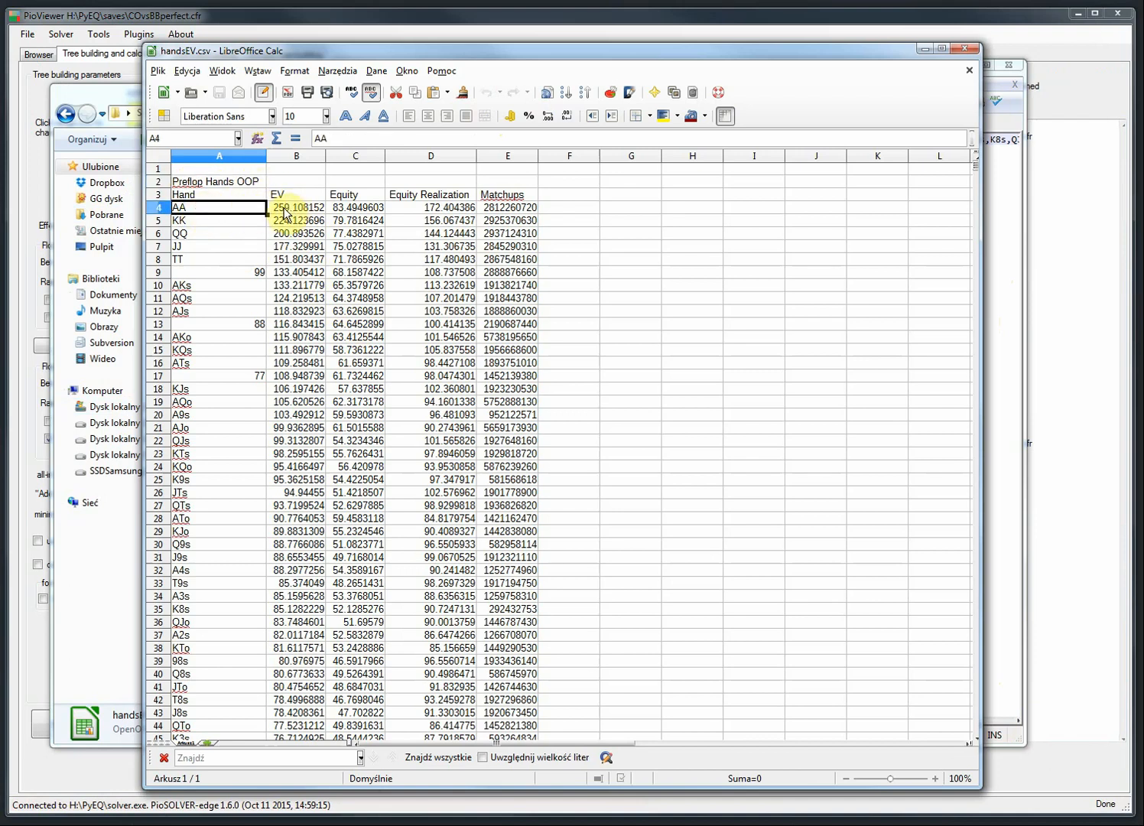
pyautogui.click(203, 233)
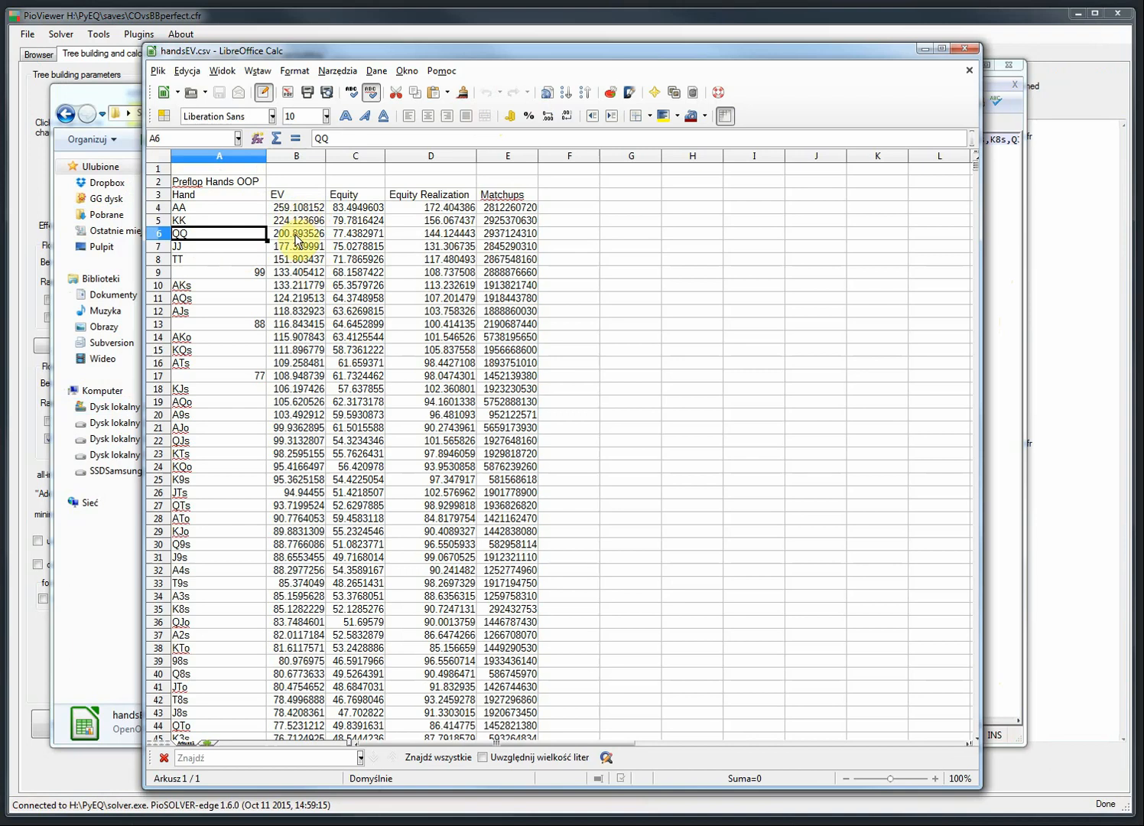
pyautogui.click(489, 237)
pyautogui.click(295, 389)
pyautogui.scroll(-20, 263, 474)
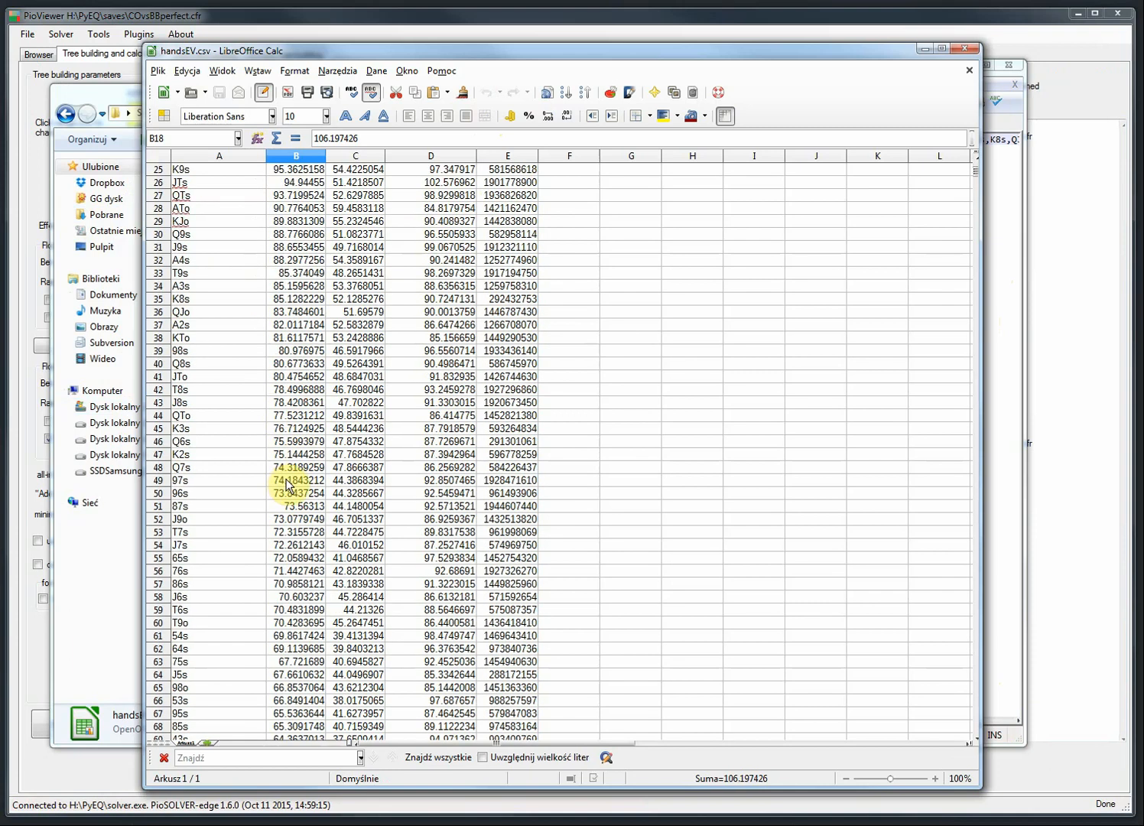
# Examine the Preflop Hands IP table in handsEV.csv from its AA row down to the start of the Hands EV OOP section.
pyautogui.scroll(-10, 259, 496)
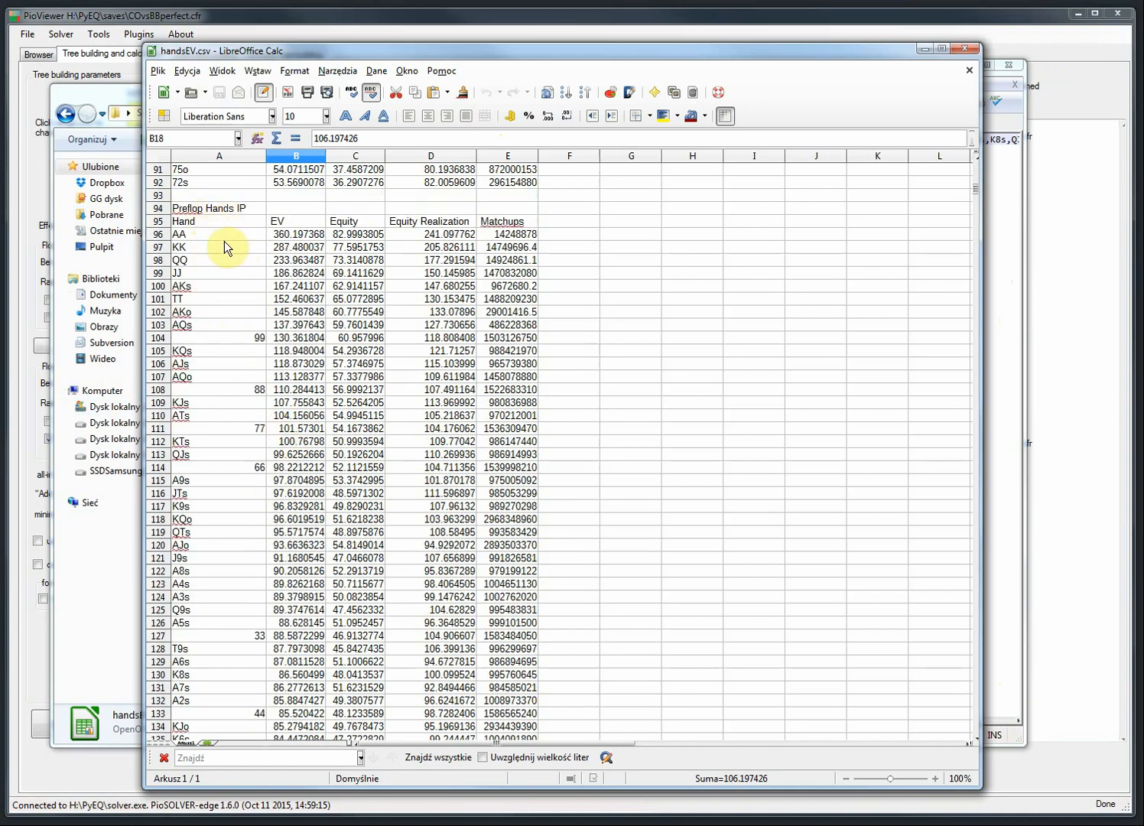
pyautogui.click(195, 234)
pyautogui.scroll(-10, 283, 306)
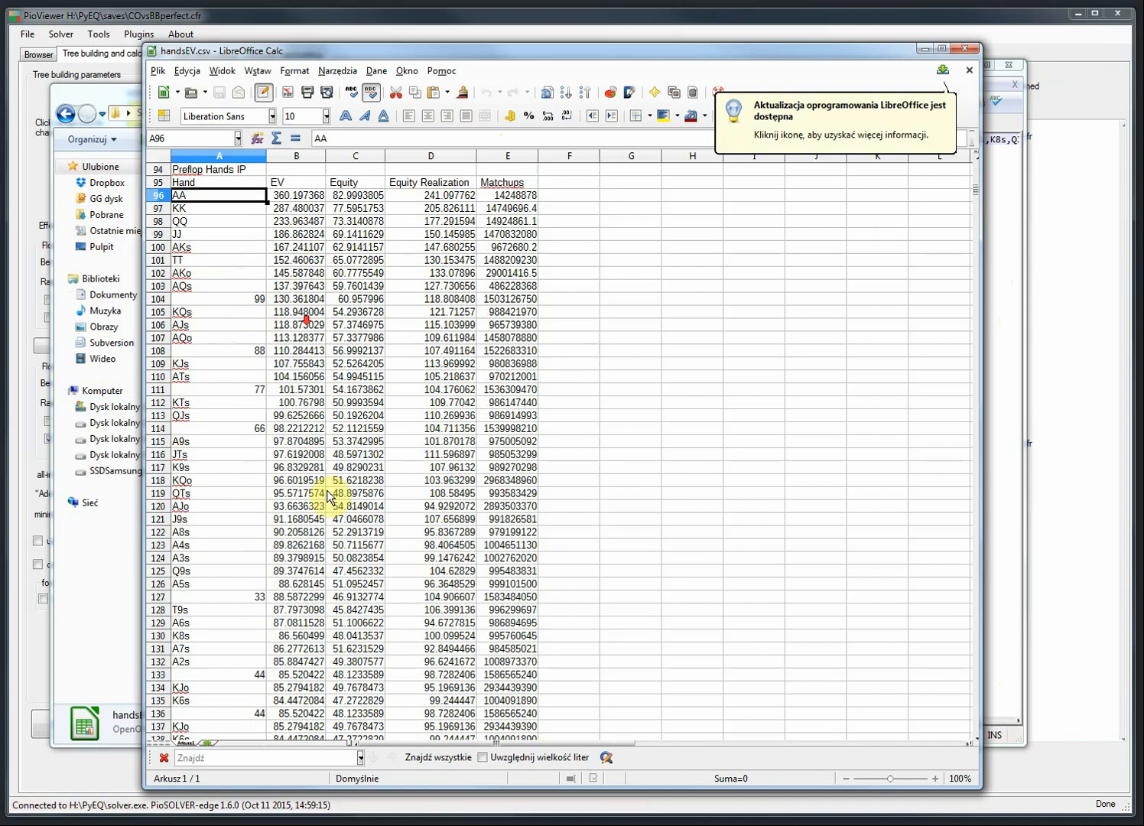
pyautogui.scroll(15, 278, 354)
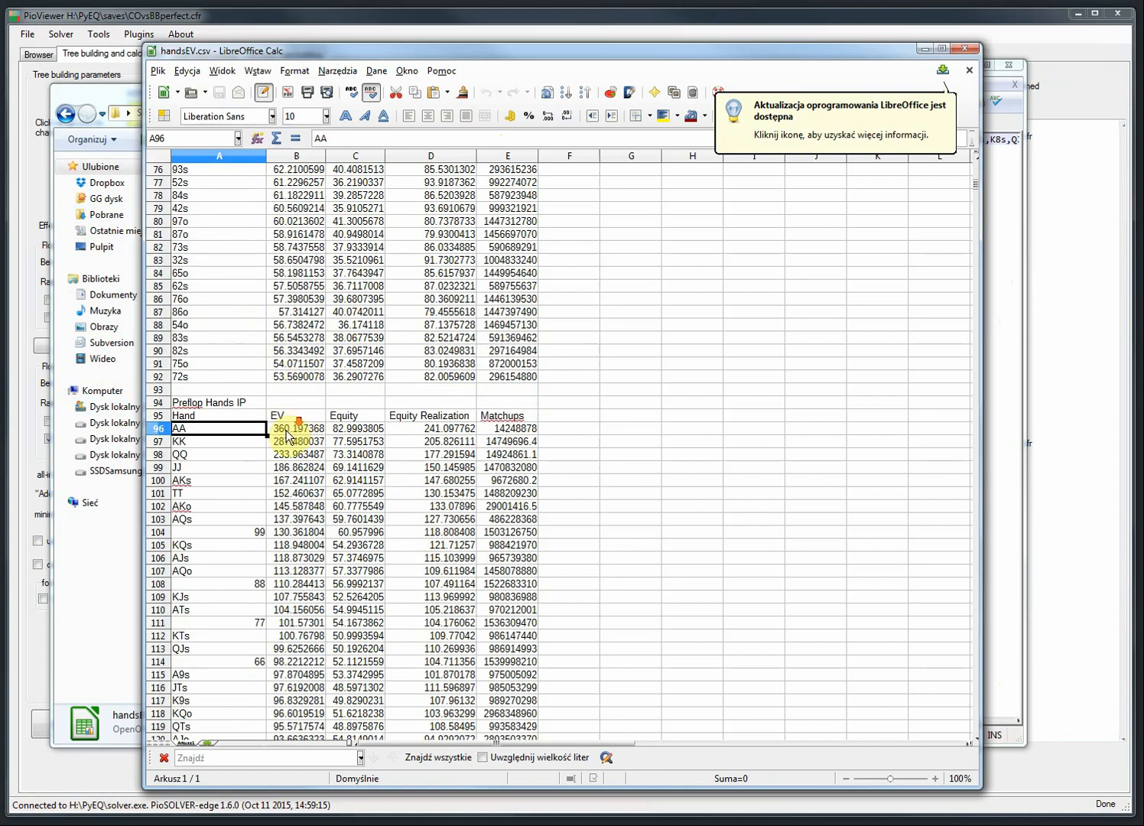
pyautogui.scroll(-7, 294, 428)
pyautogui.scroll(-20, 336, 474)
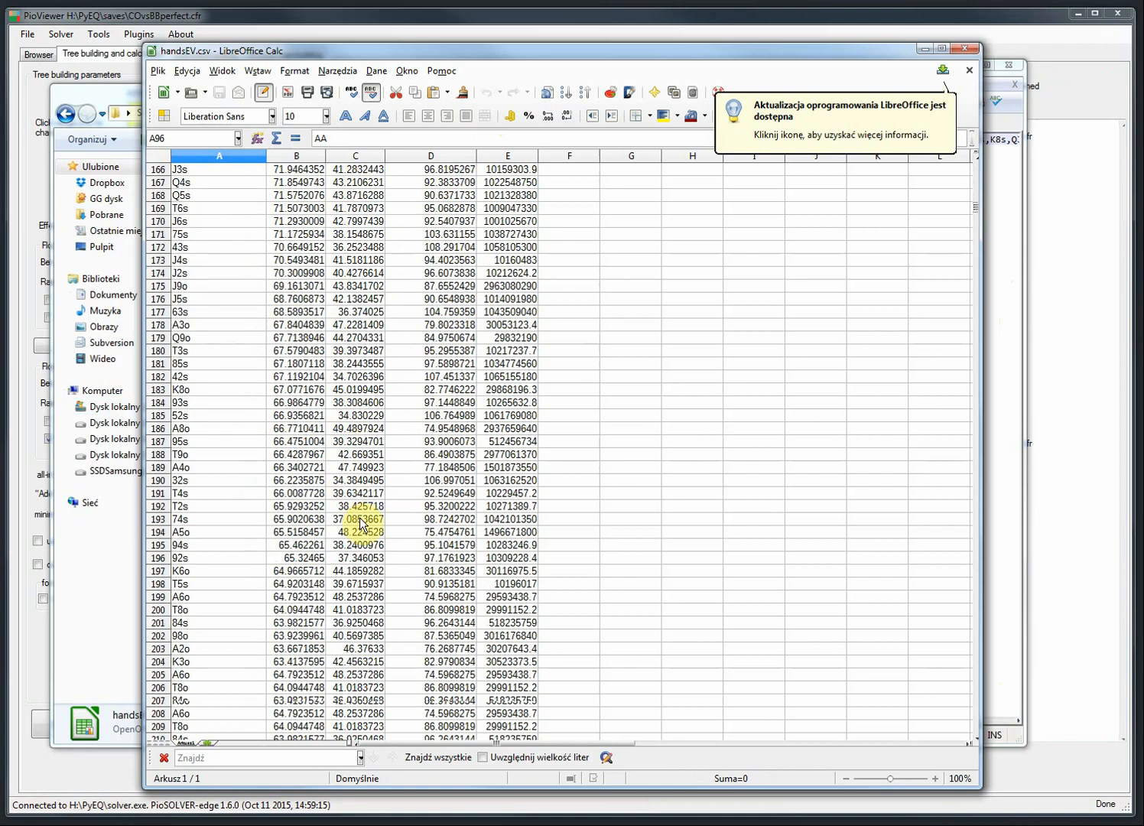
pyautogui.scroll(-10, 336, 489)
pyautogui.scroll(3, 298, 367)
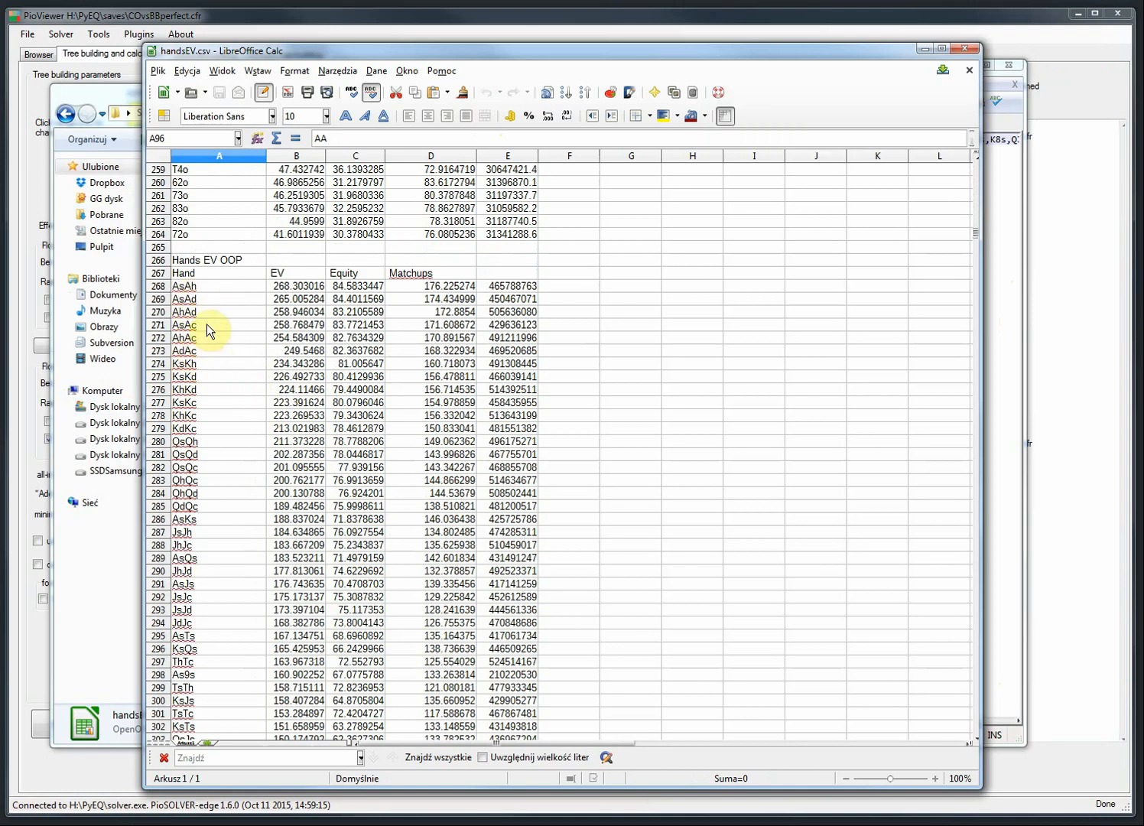
# Check the AsAh row under Hands EV OOP, return to the start of handsEV.csv with its window below the folder's file list, and close it.
pyautogui.click(206, 287)
pyautogui.scroll(20, 252, 359)
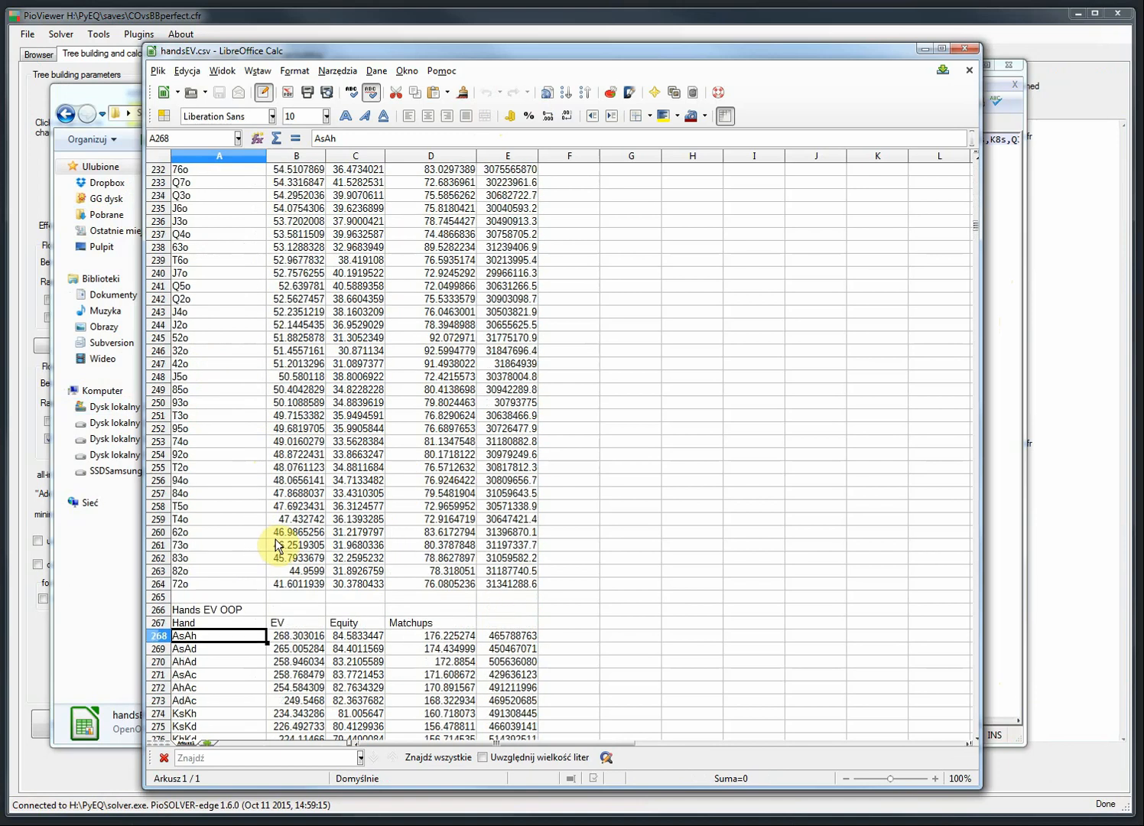
pyautogui.scroll(20, 268, 380)
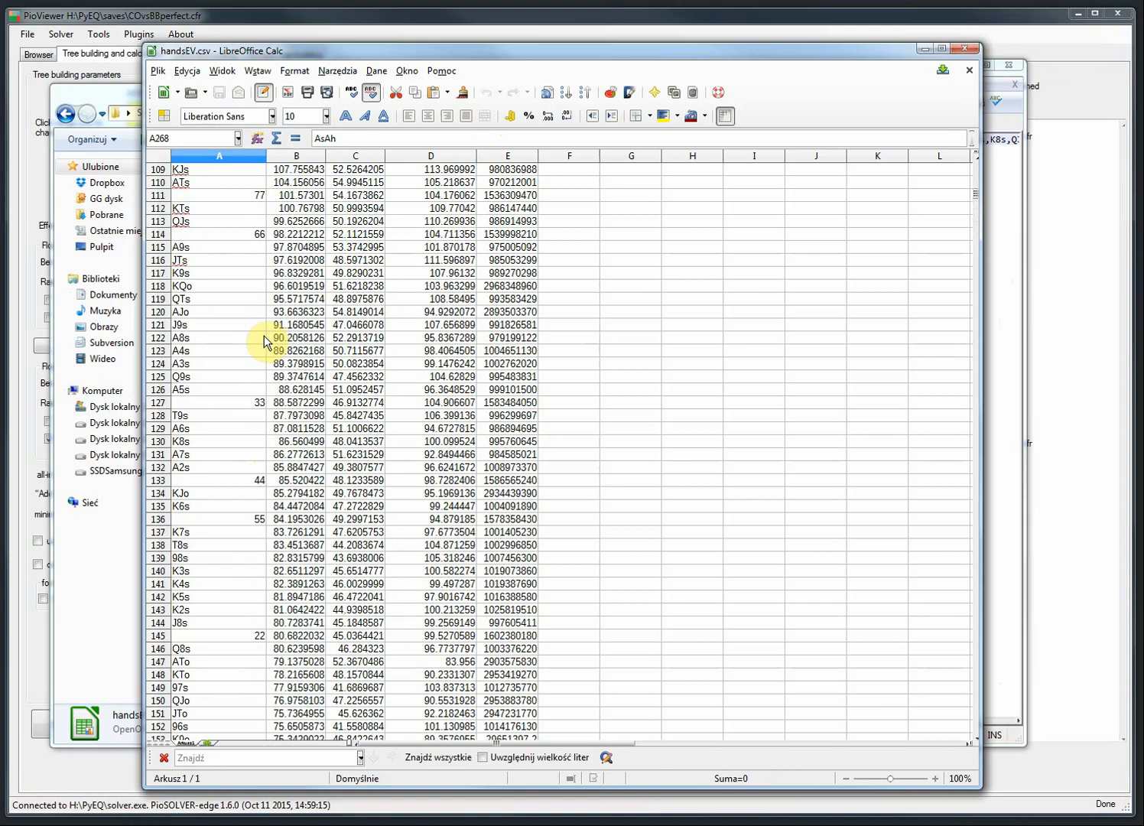
pyautogui.moveTo(372, 45); pyautogui.dragTo(331, 286)
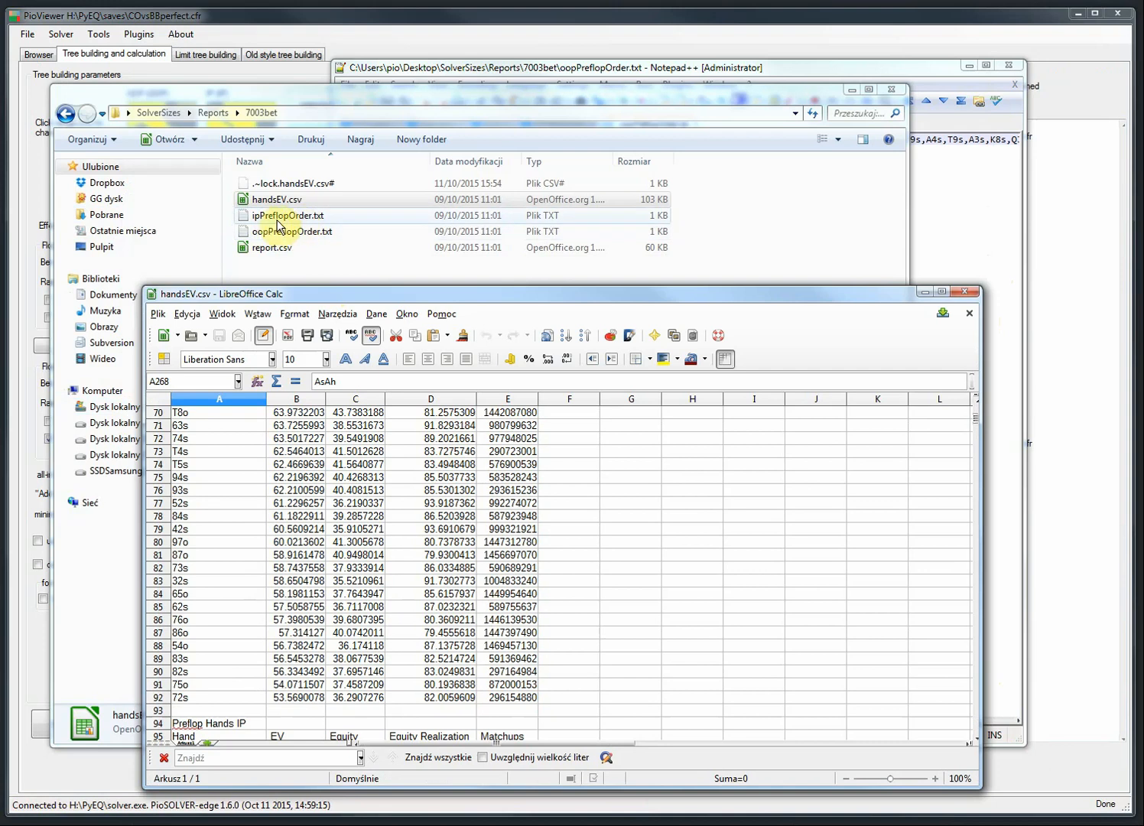
pyautogui.scroll(20, 240, 474)
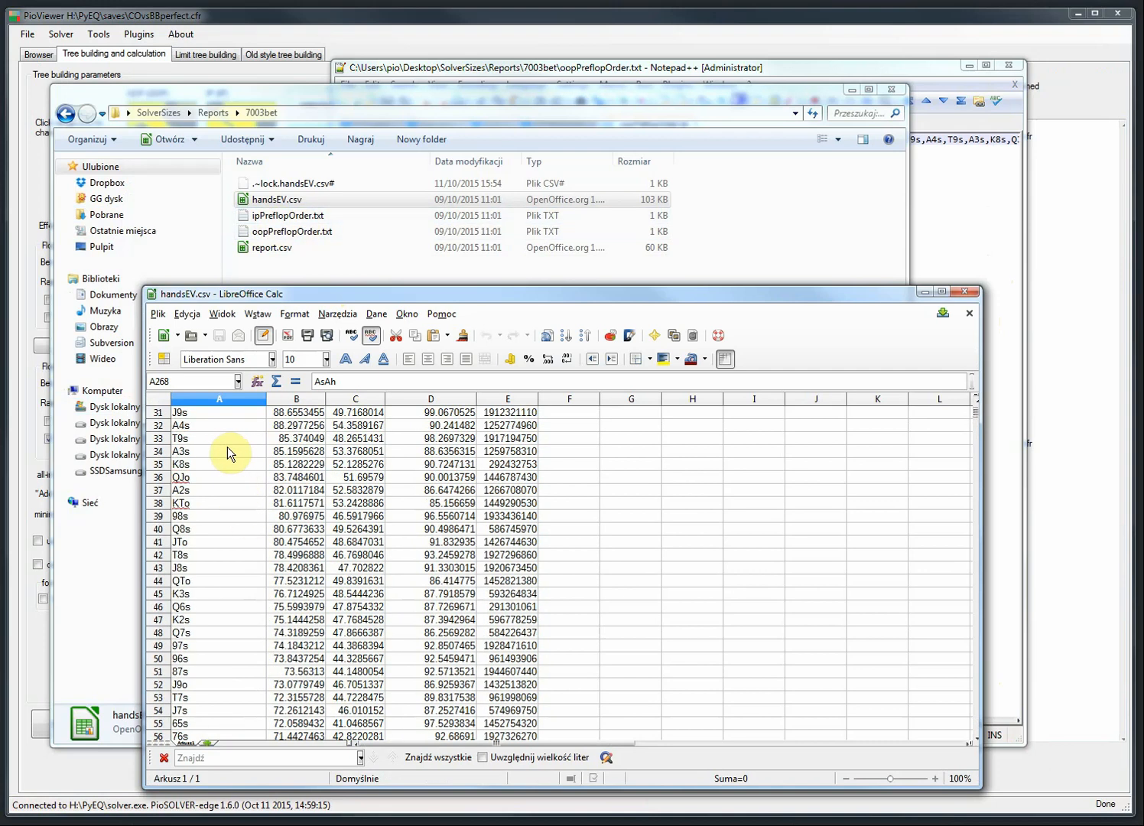
pyautogui.scroll(3, 239, 474)
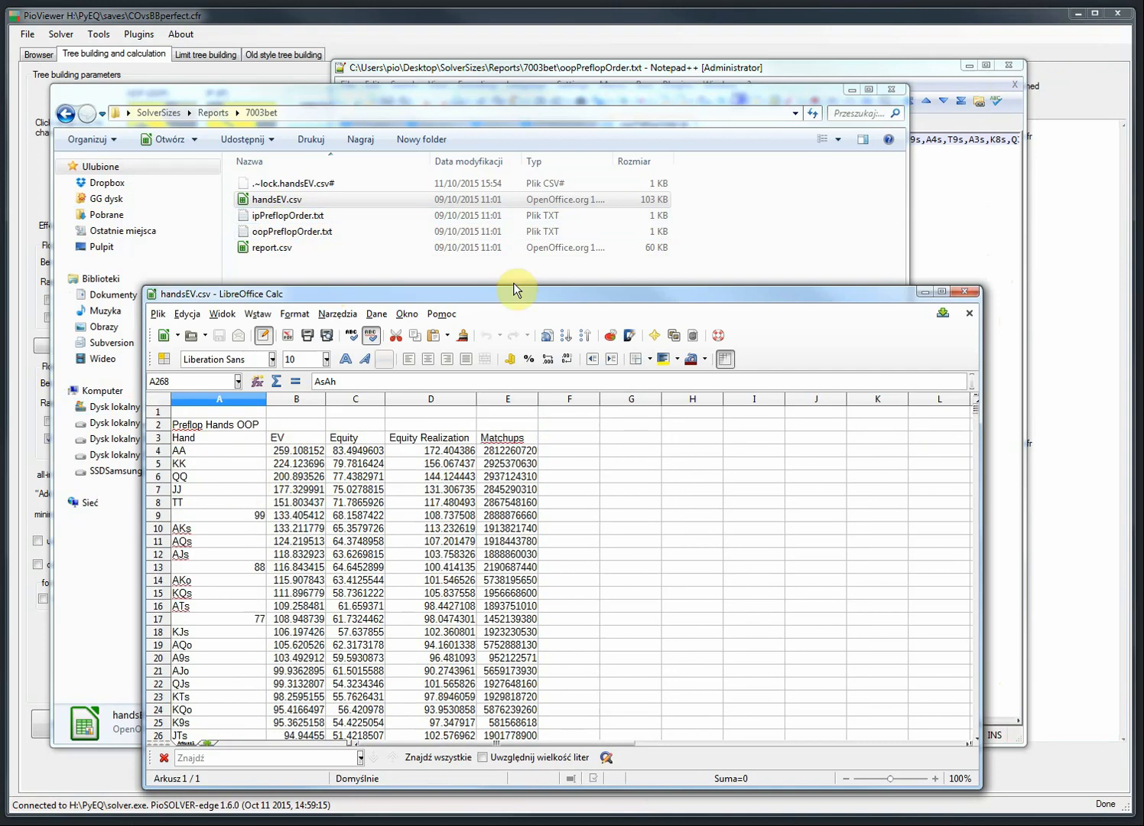
pyautogui.click(965, 291)
# Switch to oopPreflopOrder.txt in Notepad++ and select its entire hand order line for copying.
pyautogui.click(945, 185)
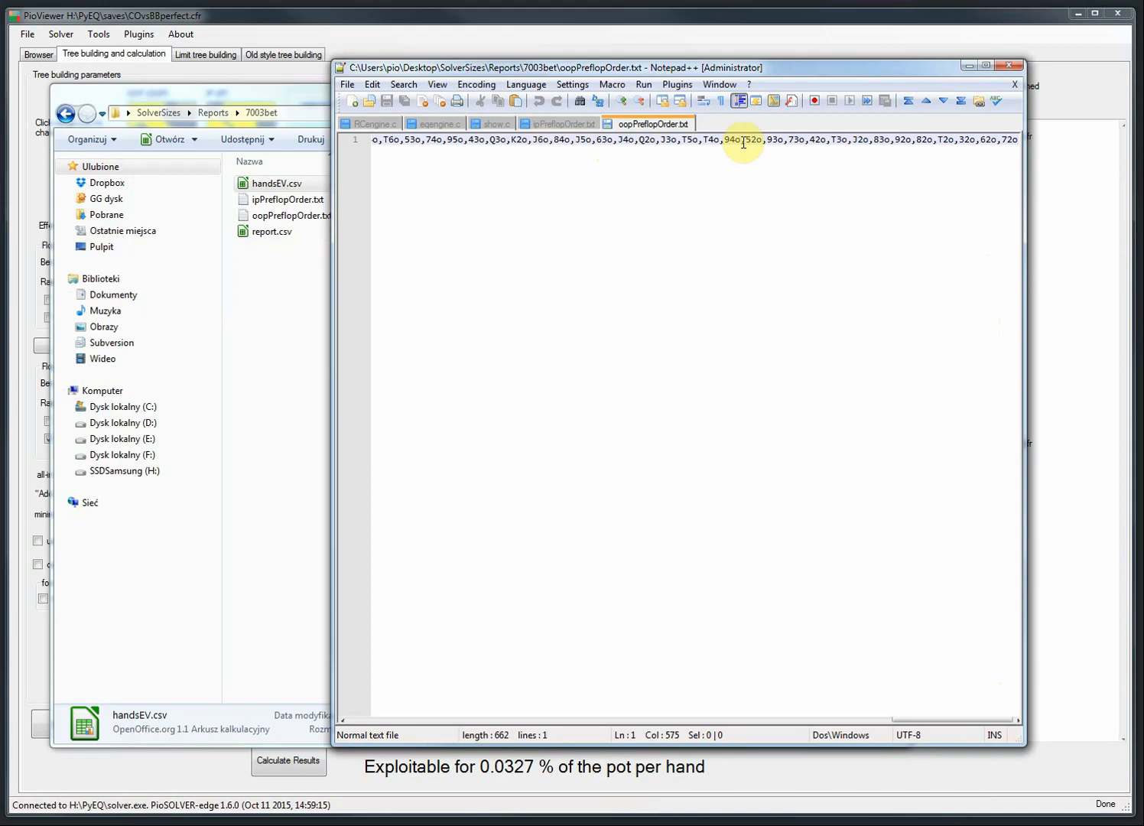
pyautogui.press('Home')
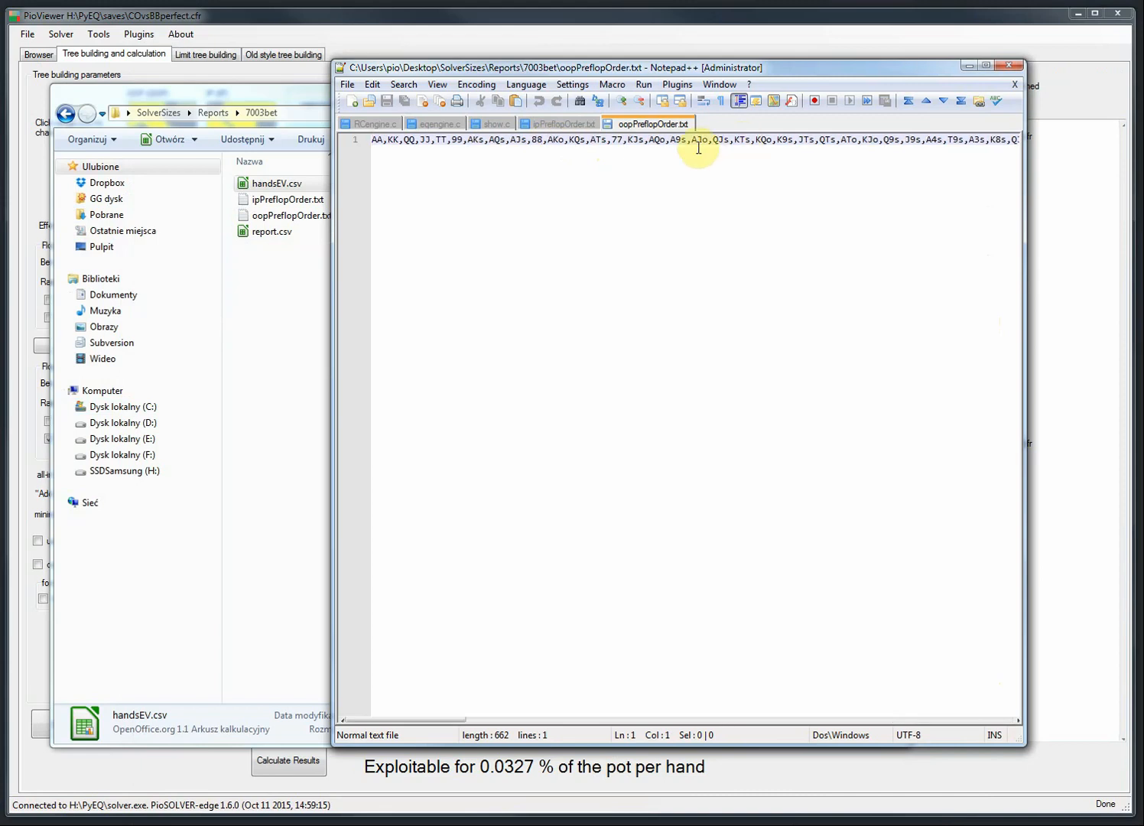
pyautogui.hotkey('shift', 'End')
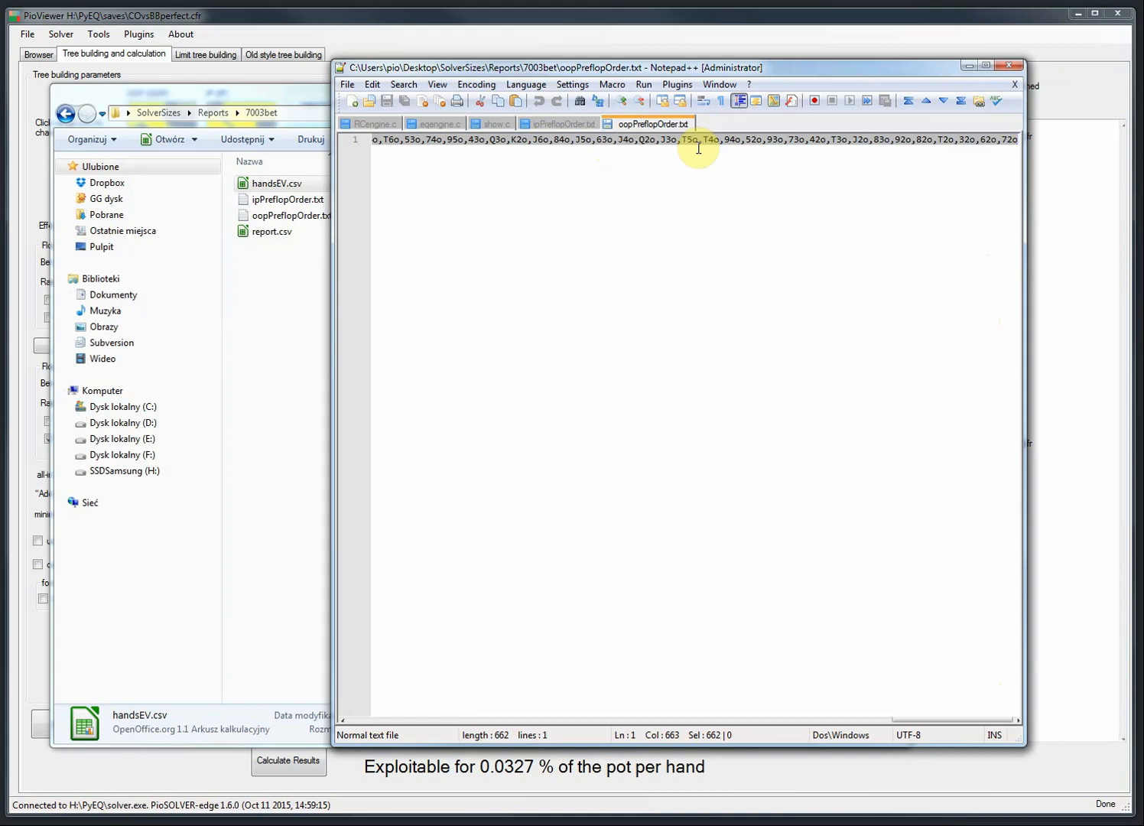
# In PioViewer's range editor, paste the copied preflop order and extend the range to about 42% of hands.
pyautogui.click(98, 35)
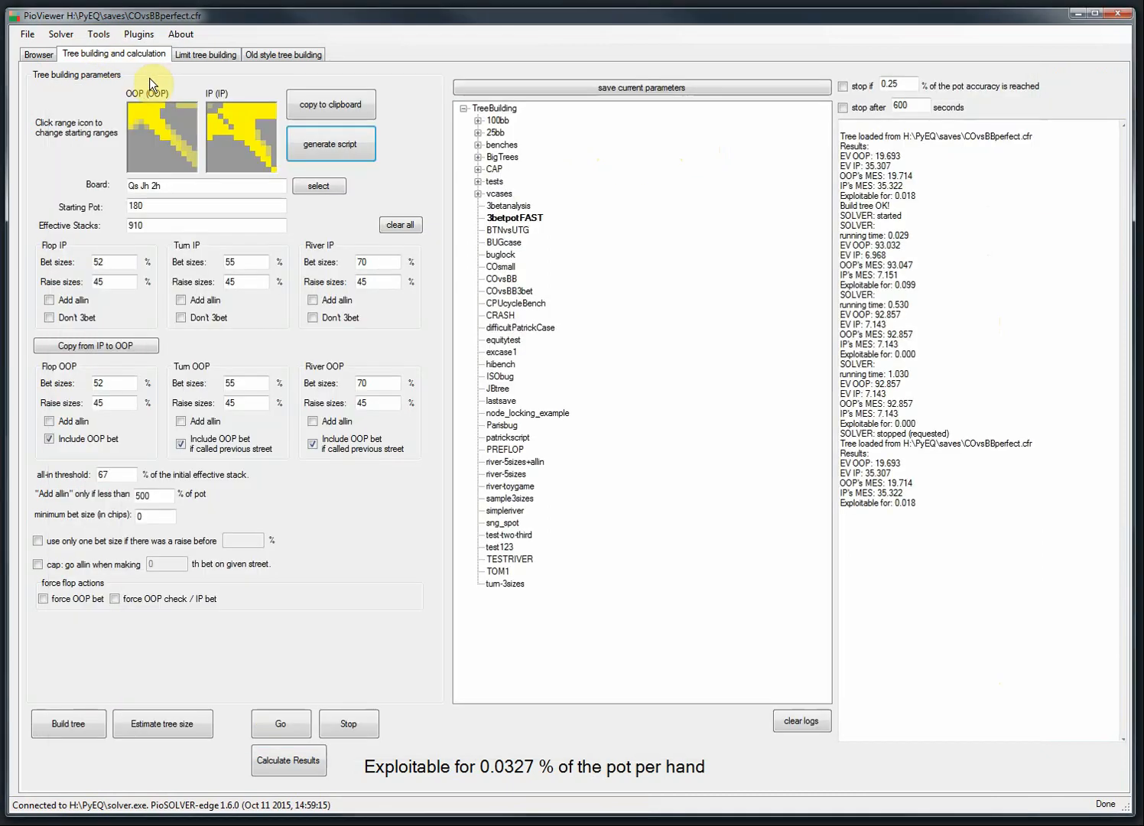
pyautogui.click(99, 35)
pyautogui.click(121, 50)
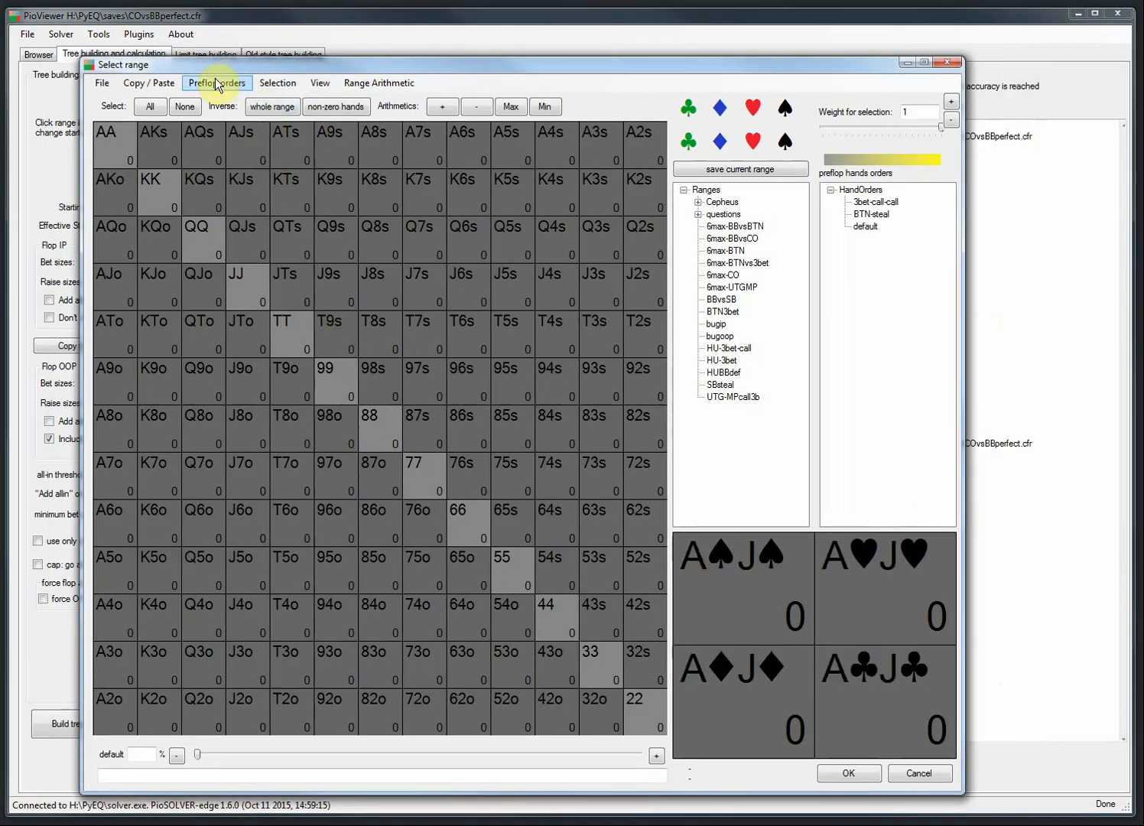
pyautogui.click(204, 83)
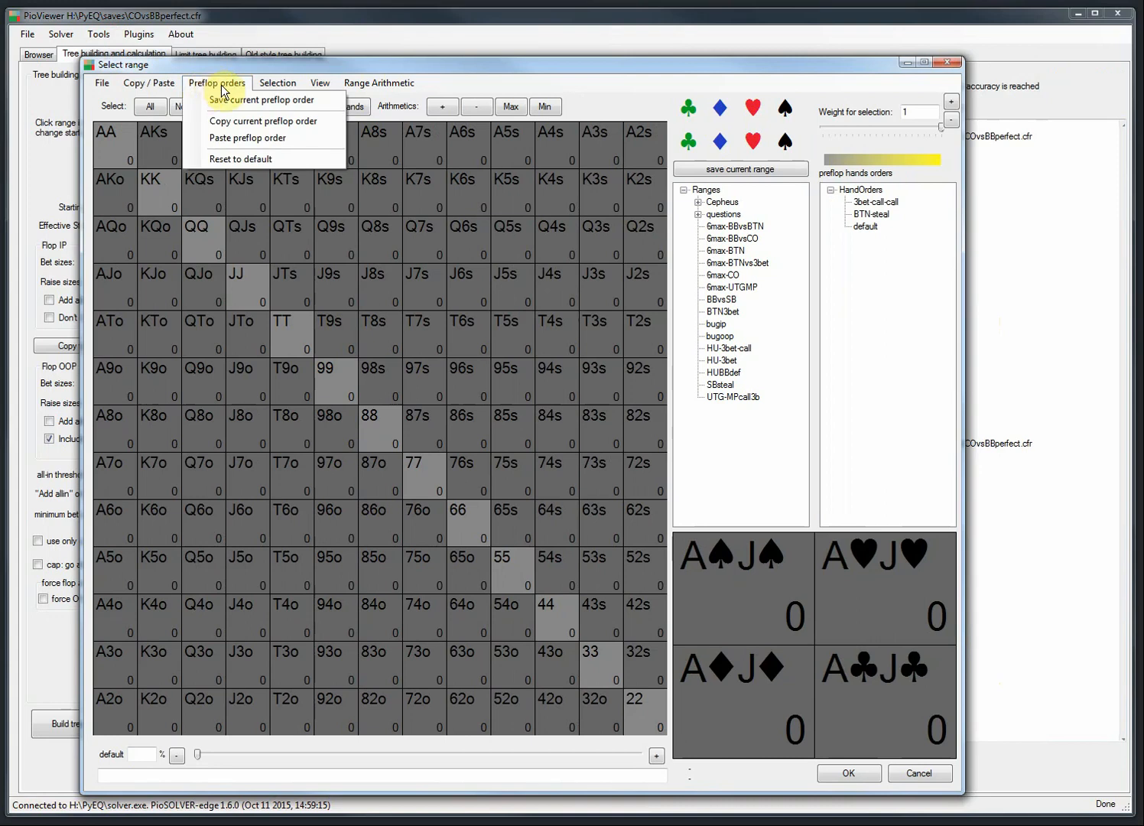
pyautogui.click(246, 139)
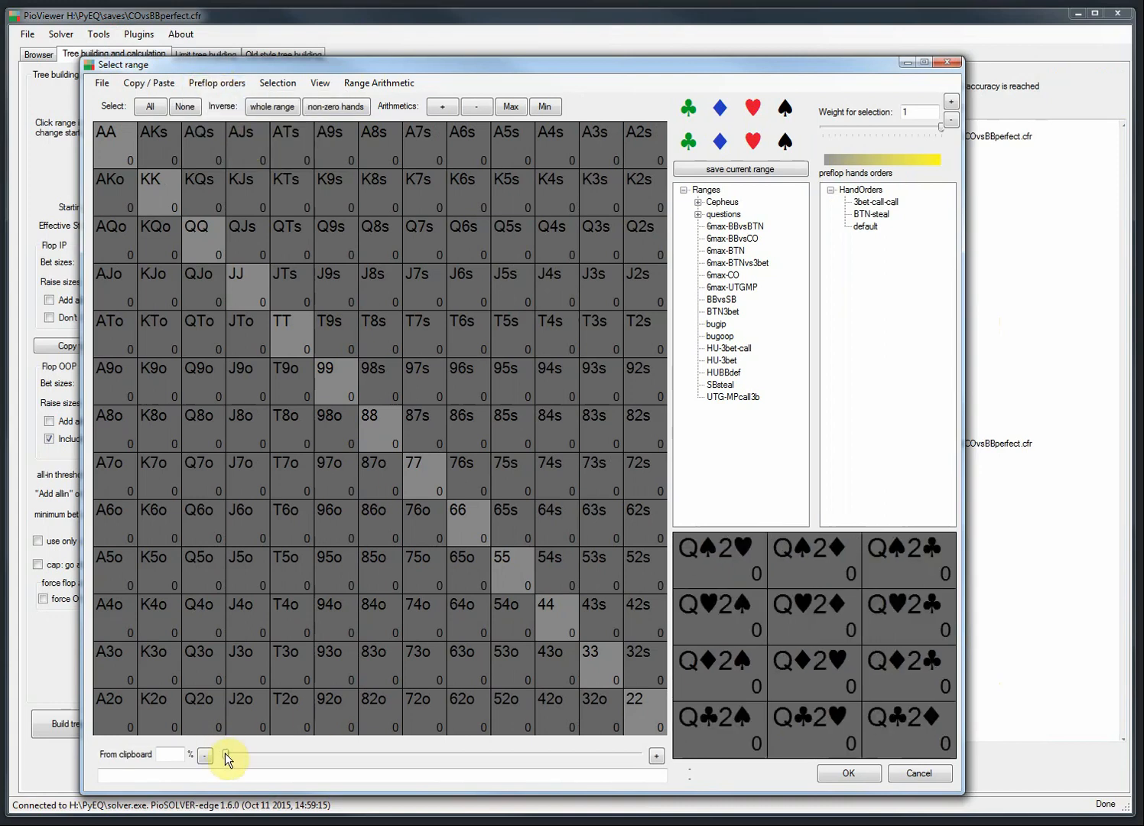
pyautogui.moveTo(227, 759); pyautogui.dragTo(452, 809)
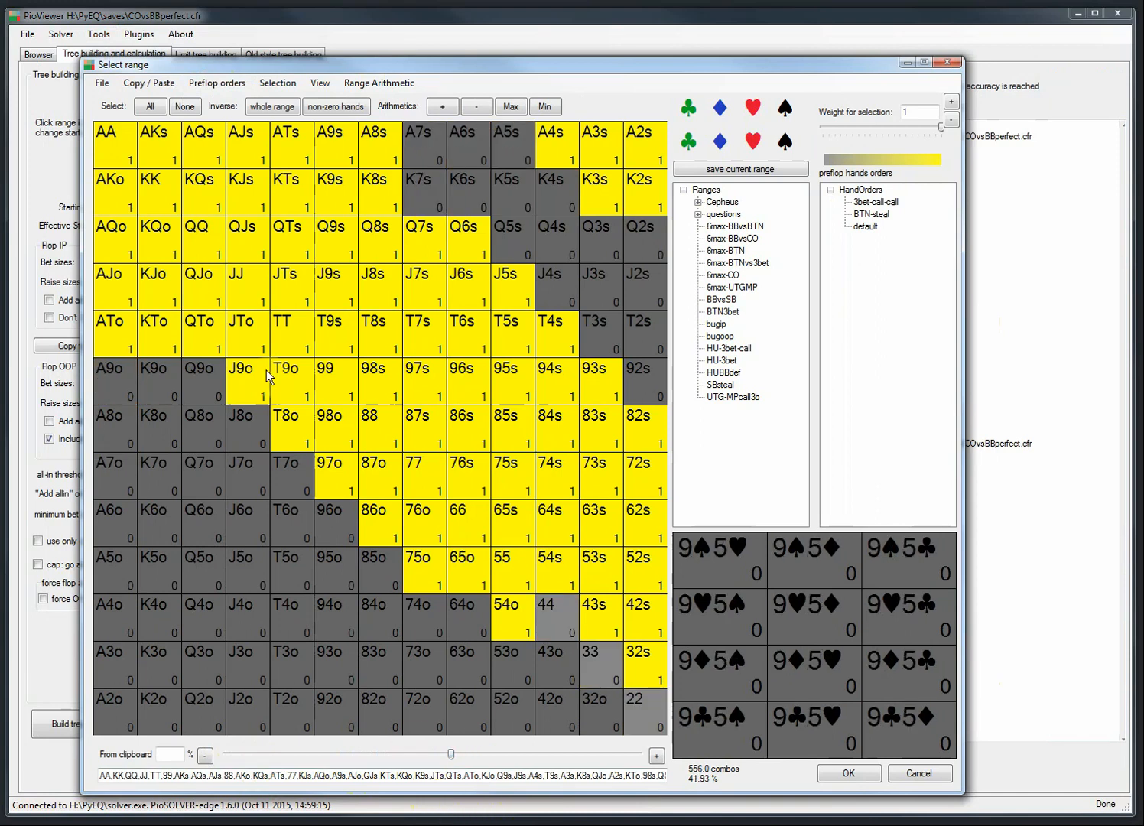
# Save the current preflop order in the HandOrders folder as 700hands_order_OOP.
pyautogui.click(217, 83)
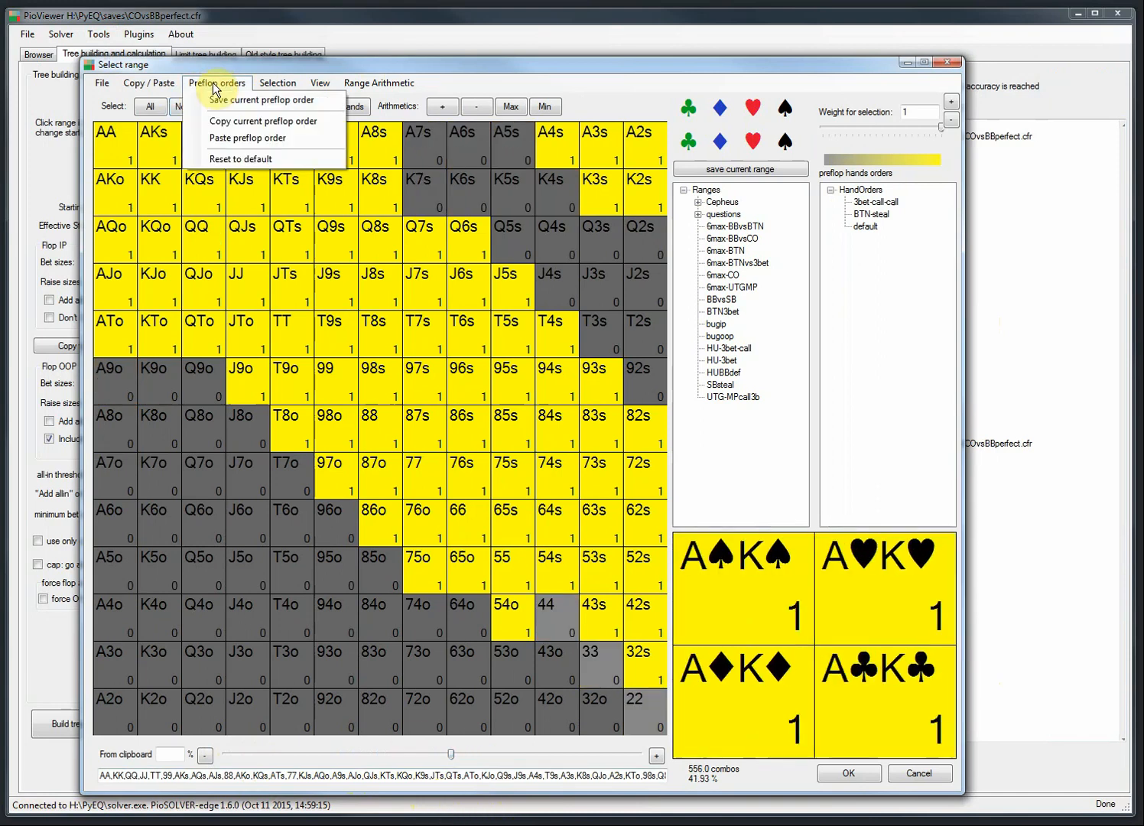
pyautogui.click(241, 100)
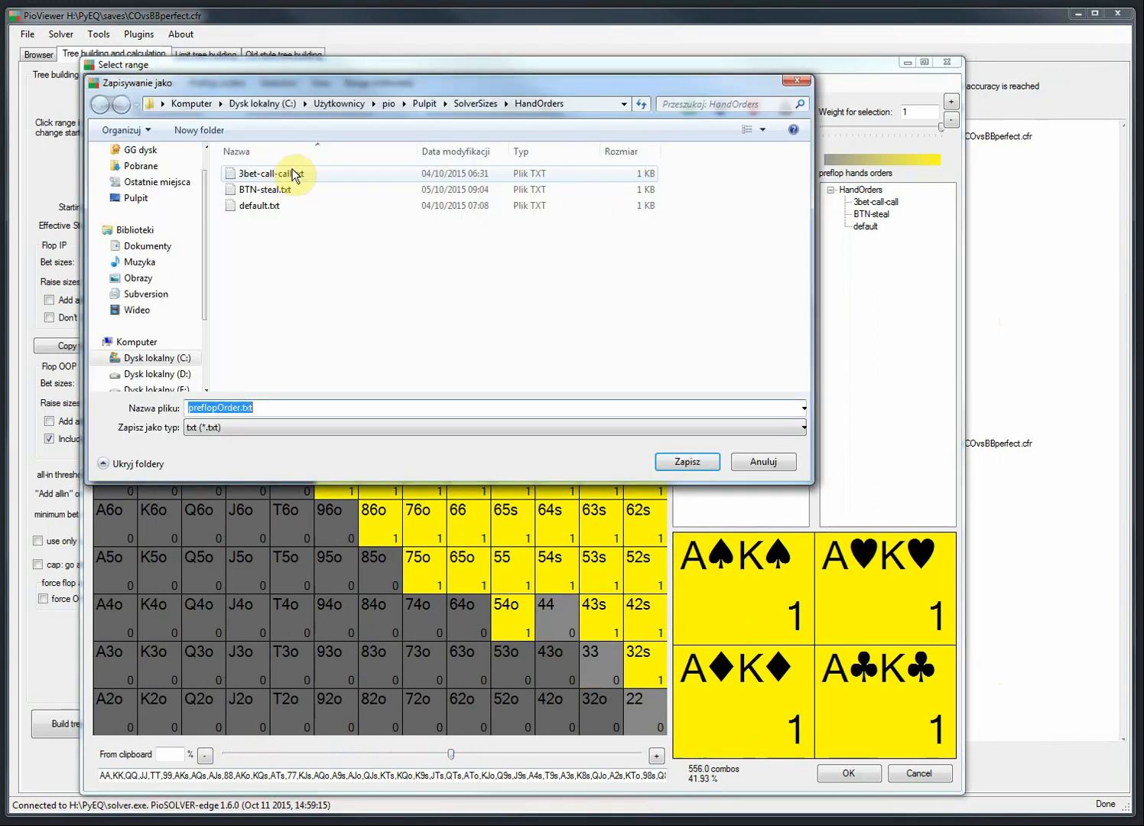
pyautogui.write('700hands_order_OOP')
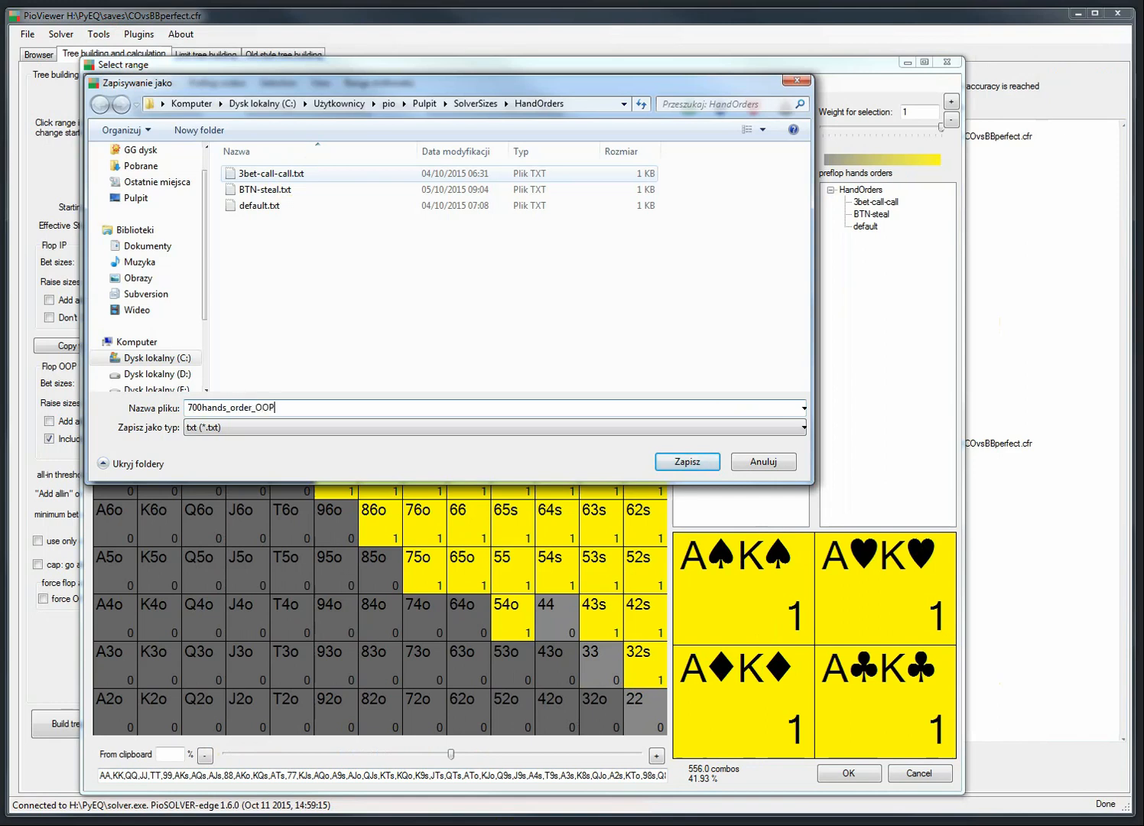
pyautogui.press('Return')
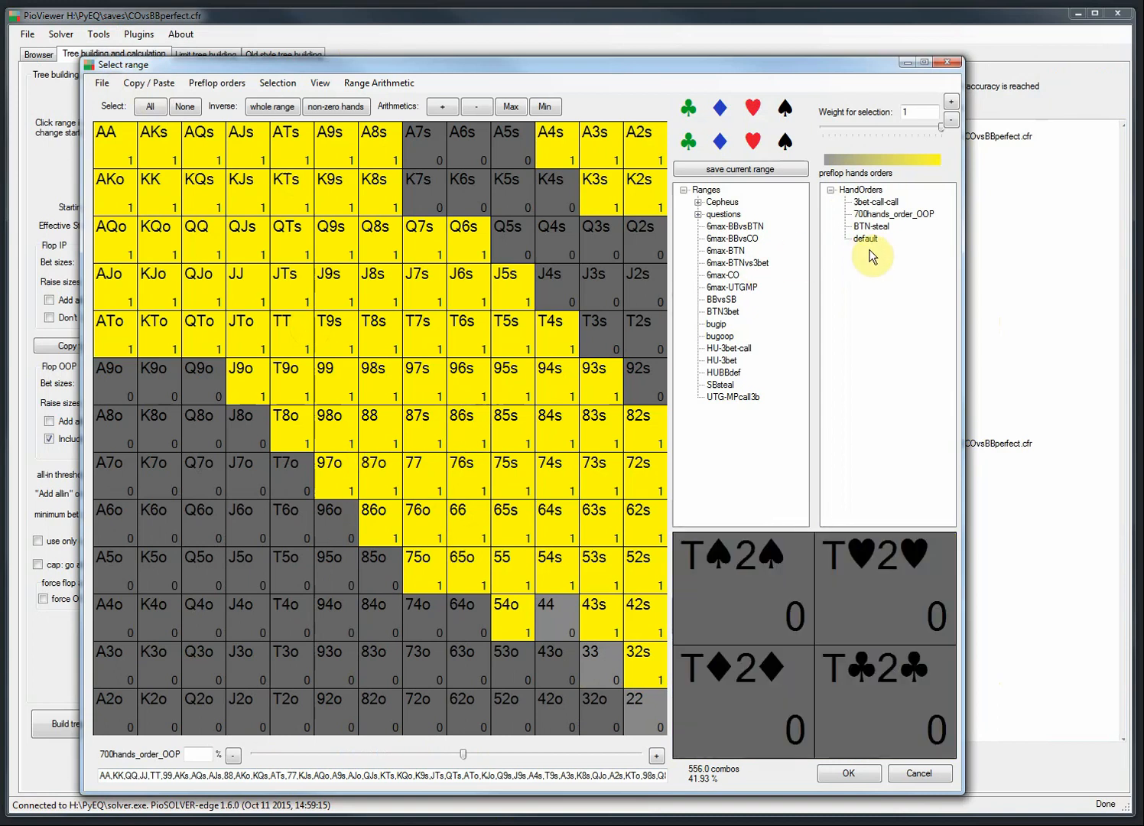
# Try the range size with the 3bet-call-call preflop order, and with the BTN-steal order up to about 33.6% of hands.
pyautogui.click(866, 203)
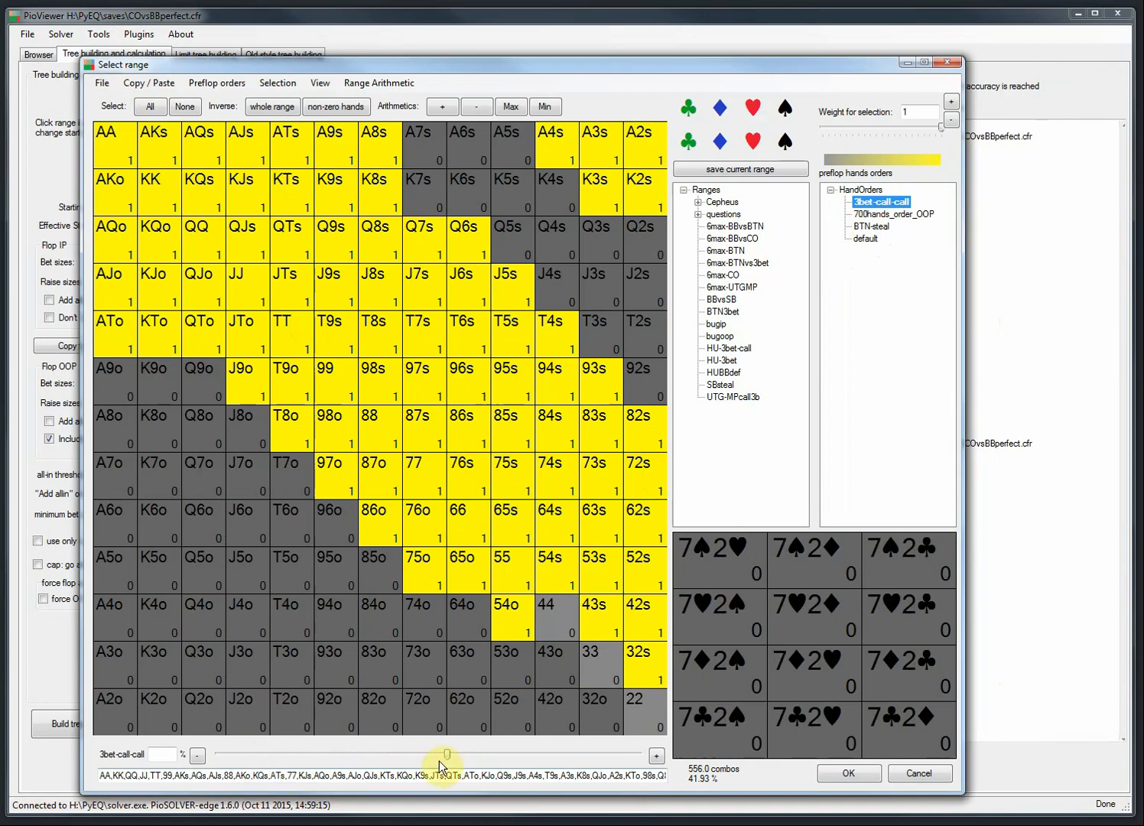
pyautogui.moveTo(444, 757); pyautogui.dragTo(323, 757)
pyautogui.click(873, 227)
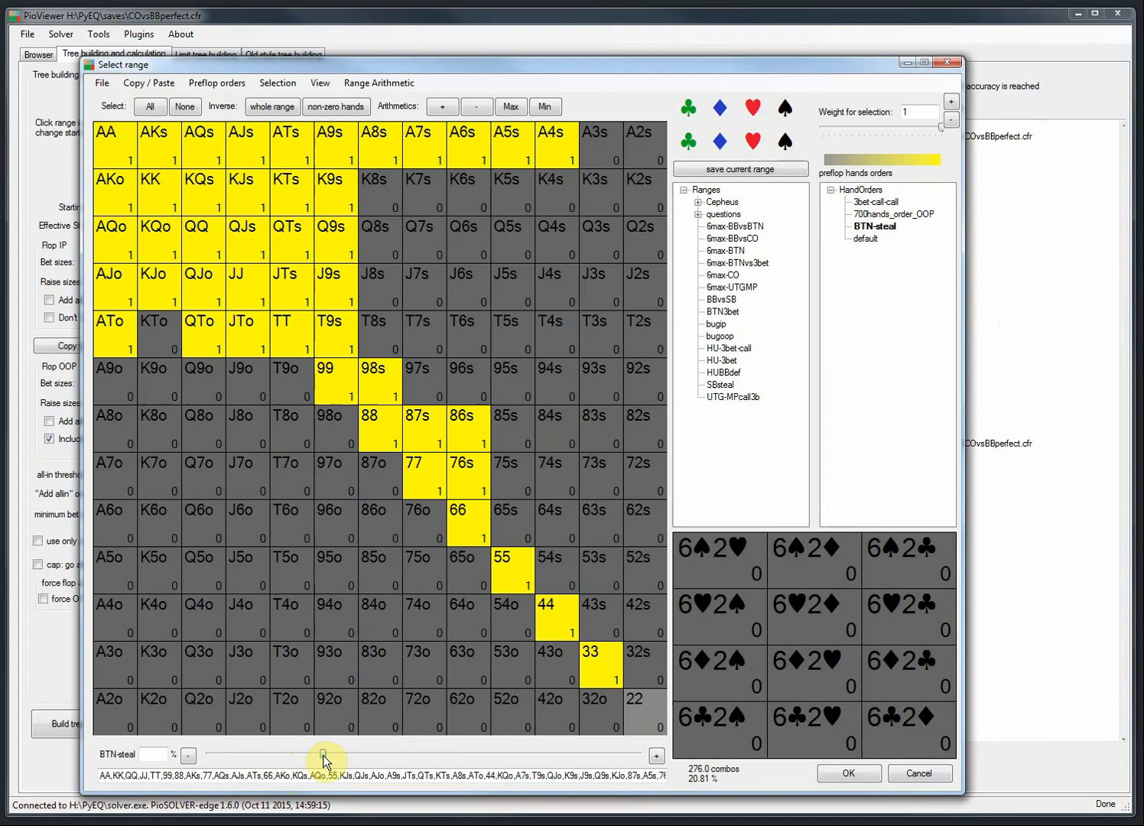
pyautogui.moveTo(323, 754); pyautogui.dragTo(404, 754)
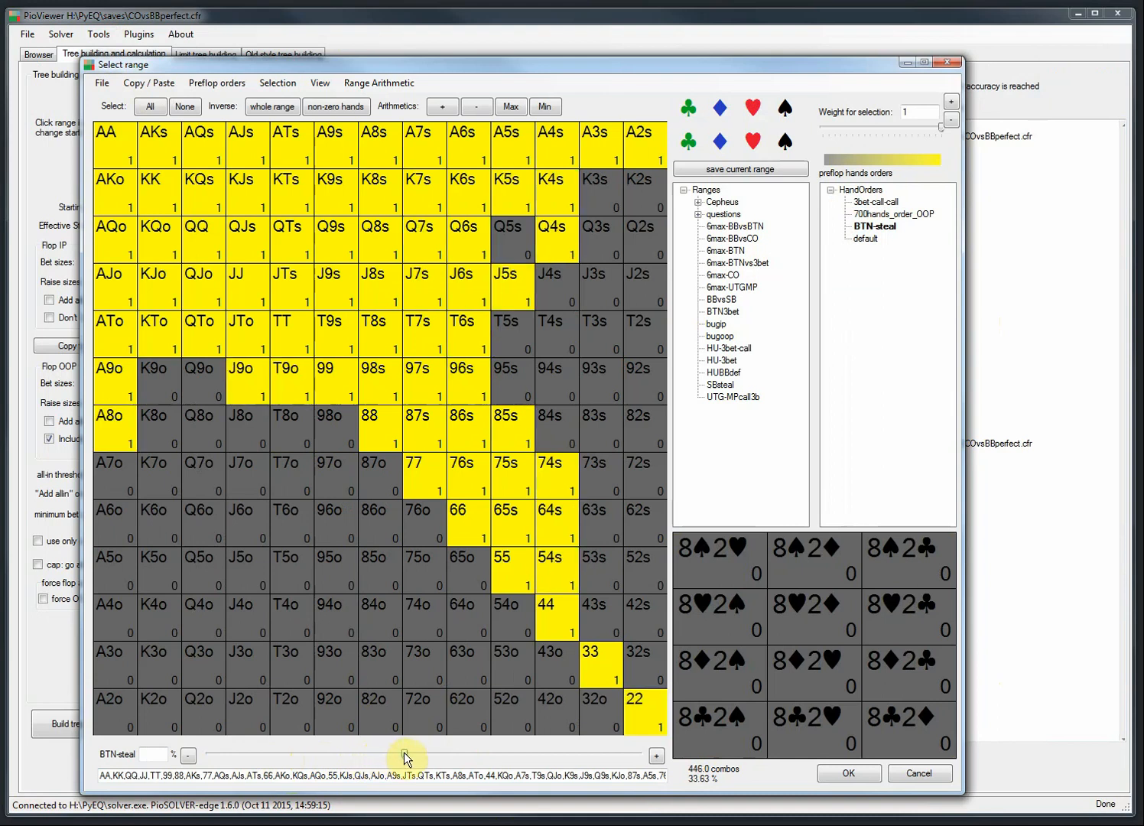
# Switch to the default preflop order, reduce the range to zero, and close the range editor without applying it.
pyautogui.click(867, 238)
pyautogui.moveTo(397, 757); pyautogui.dragTo(197, 757)
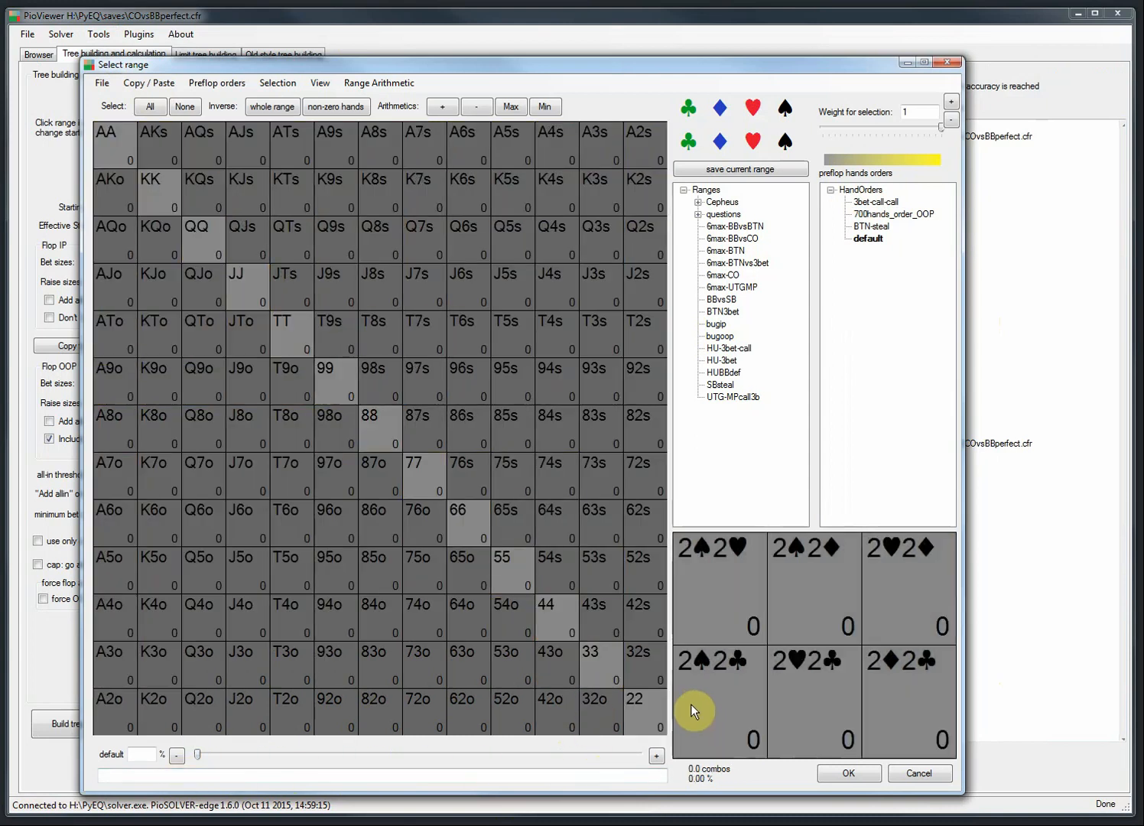
pyautogui.click(920, 773)
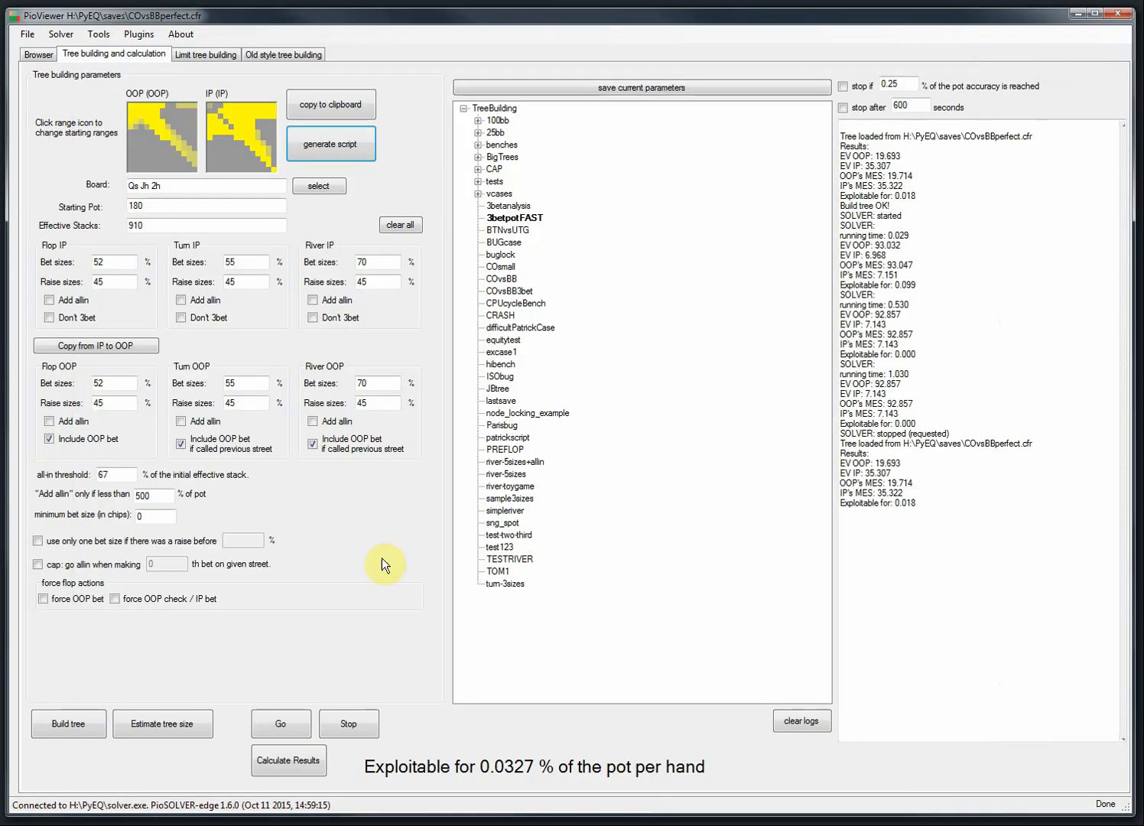
# Open the Script generation window from the tree building parameters and move it slightly aside.
pyautogui.click(335, 144)
pyautogui.moveTo(309, 98); pyautogui.dragTo(416, 96)
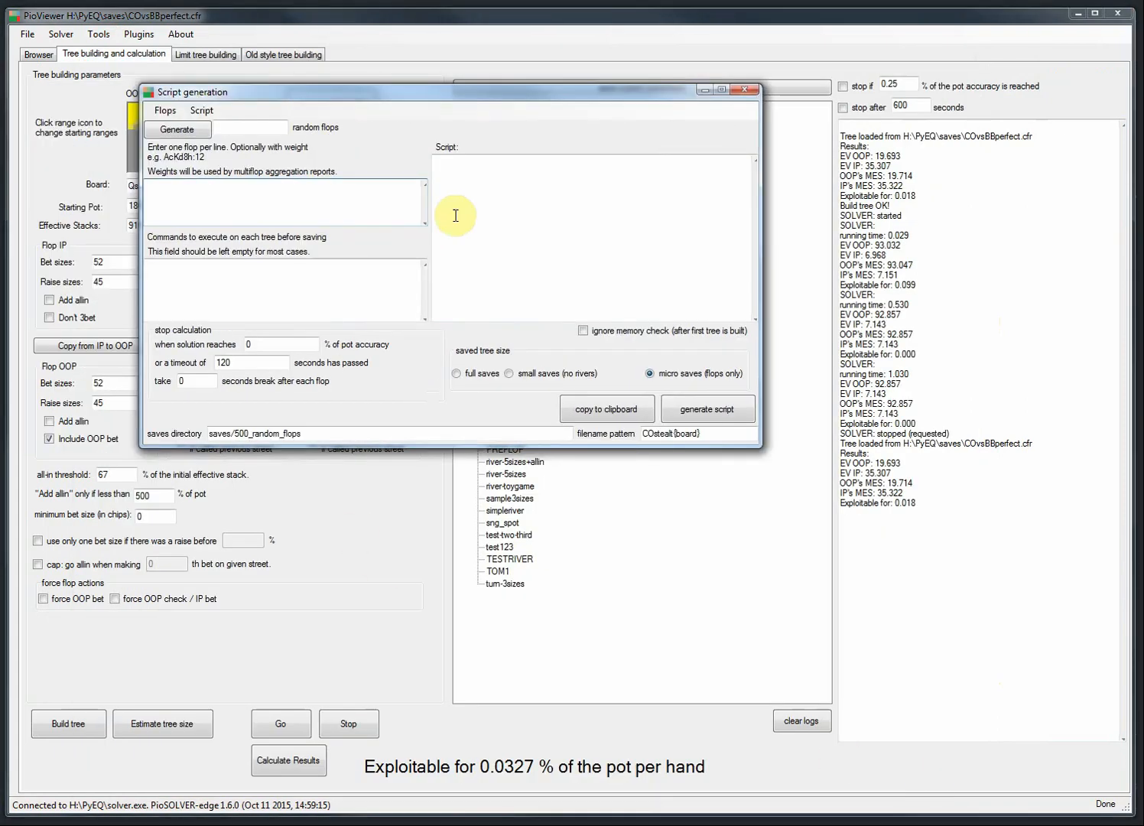
pyautogui.moveTo(405, 449); pyautogui.dragTo(428, 623)
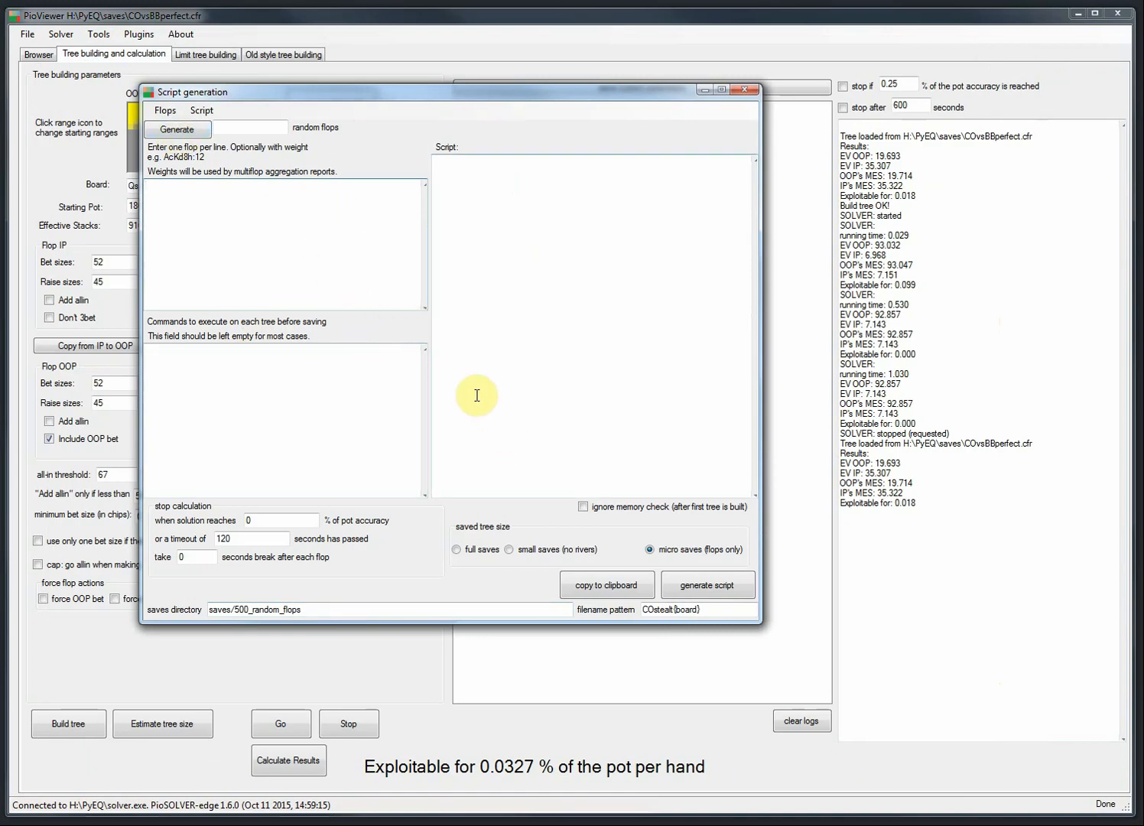
pyautogui.click(258, 129)
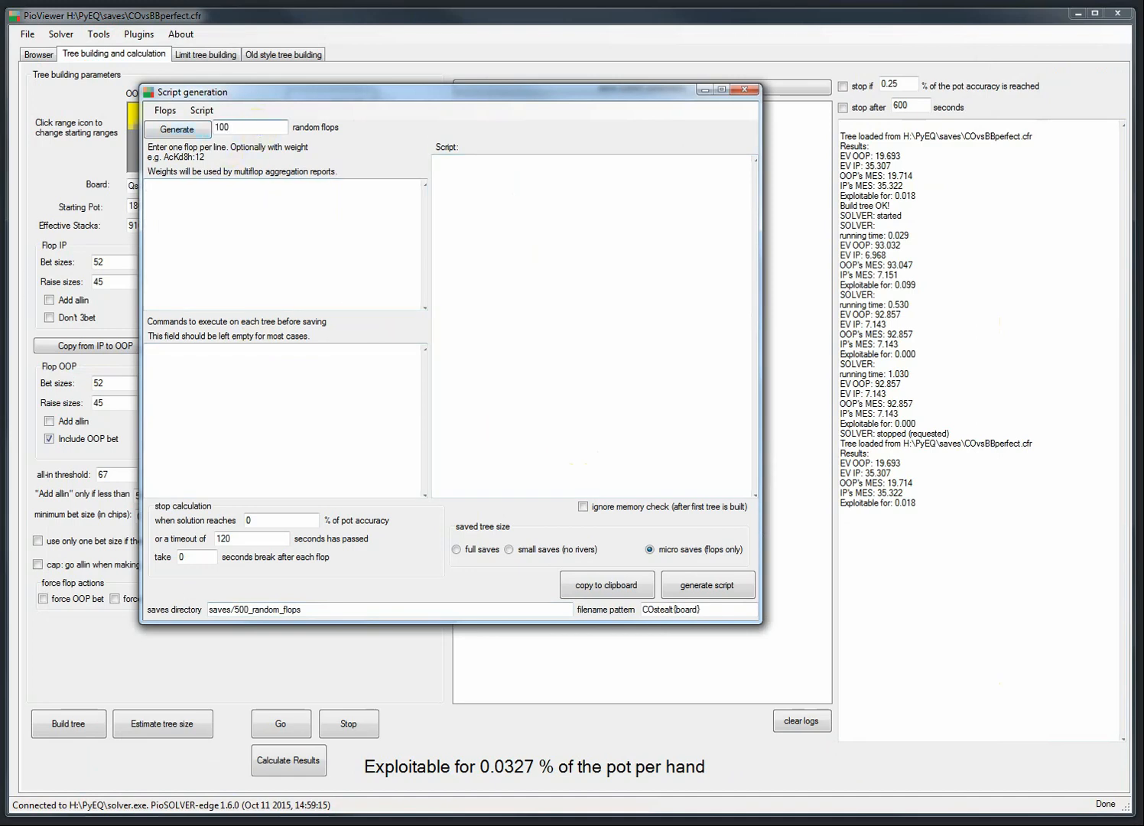
pyautogui.click(722, 587)
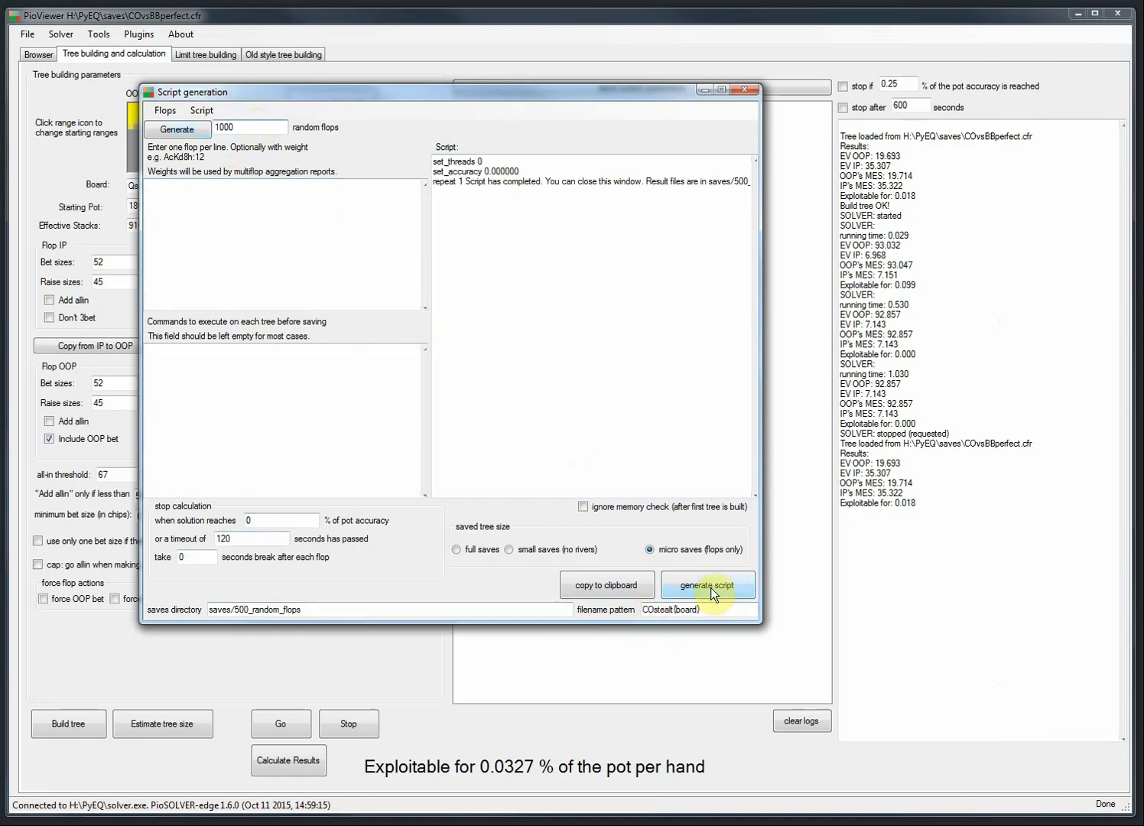
pyautogui.click(743, 90)
# Load the 2bpot-full parameters from the 100bb folder, then open and enlarge the Script generation window.
pyautogui.click(477, 120)
pyautogui.click(521, 144)
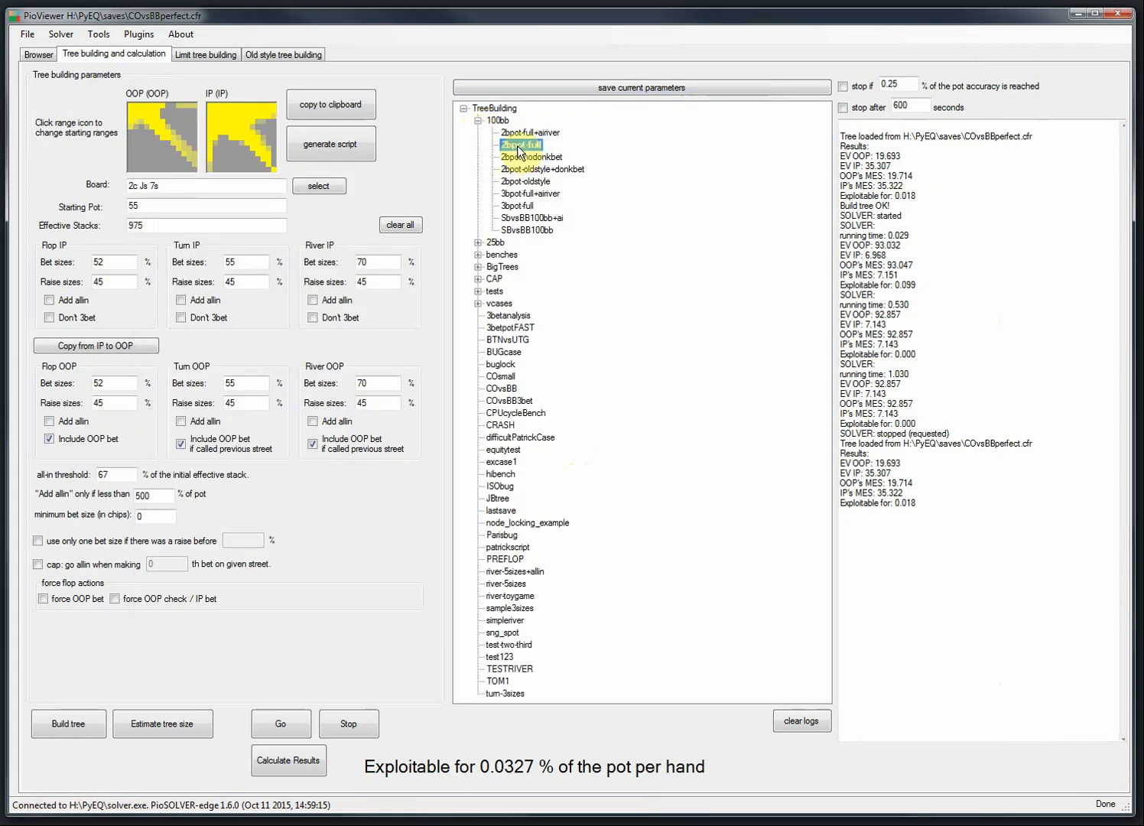
pyautogui.click(331, 147)
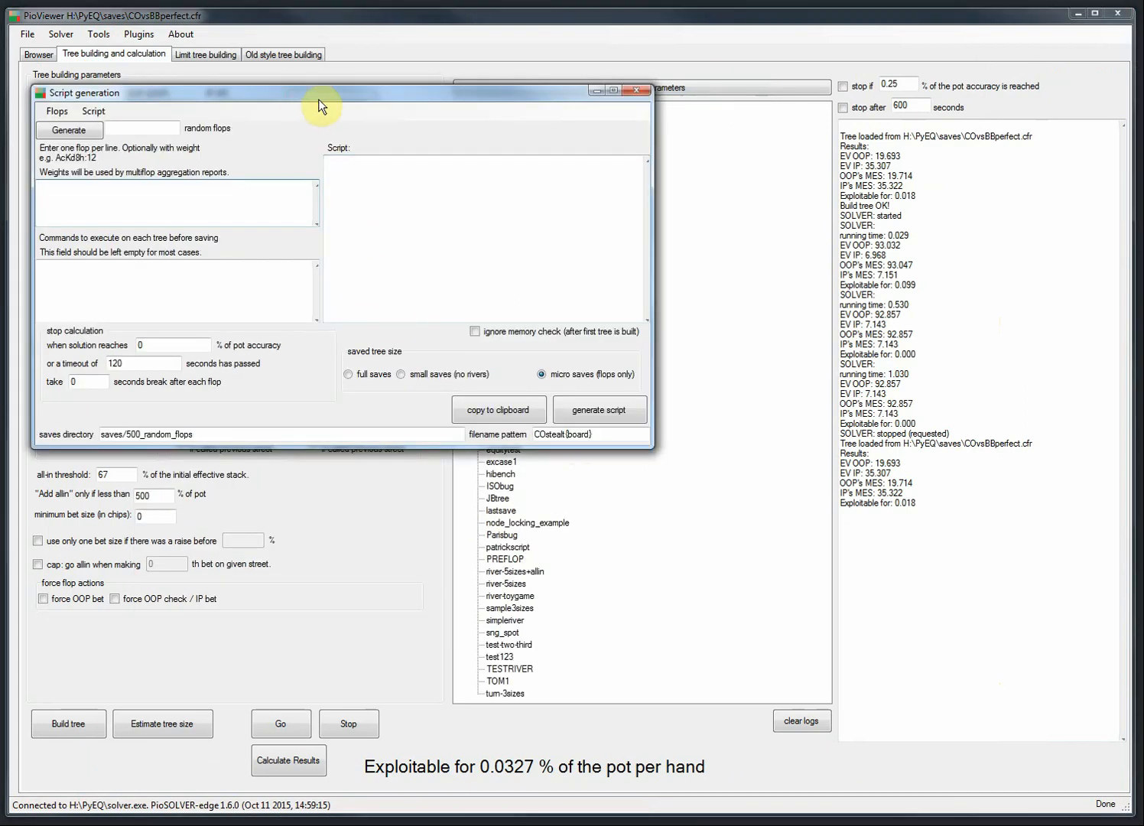
pyautogui.moveTo(318, 99); pyautogui.dragTo(386, 121)
pyautogui.moveTo(391, 472); pyautogui.dragTo(386, 646)
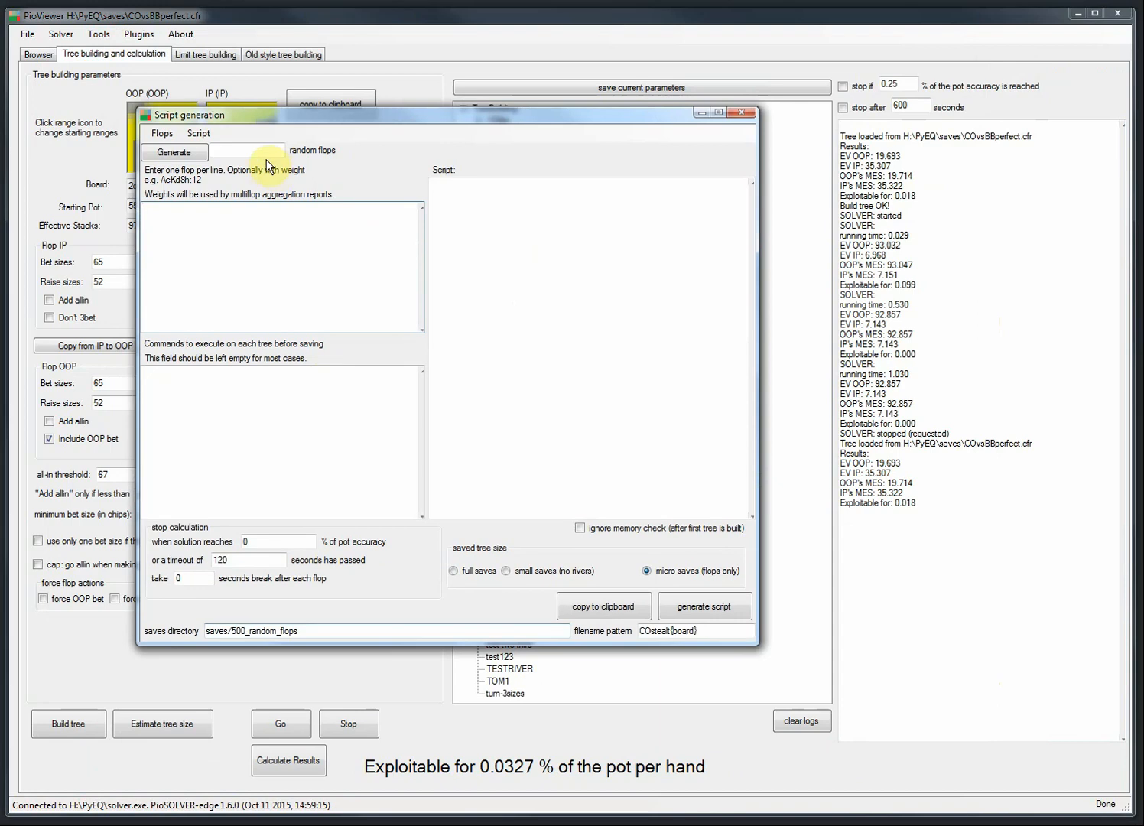
# Generate a weighted list of 1000 random flops and produce the script for them.
pyautogui.click(259, 151)
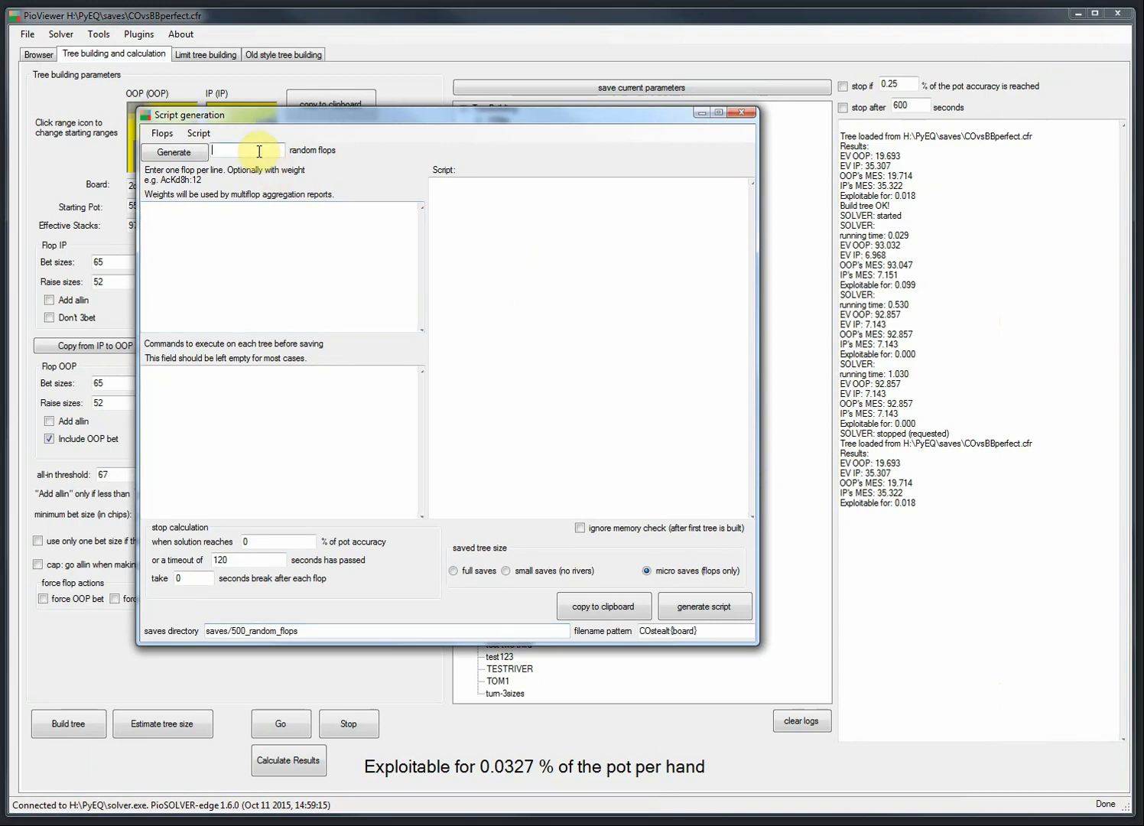
pyautogui.click(185, 157)
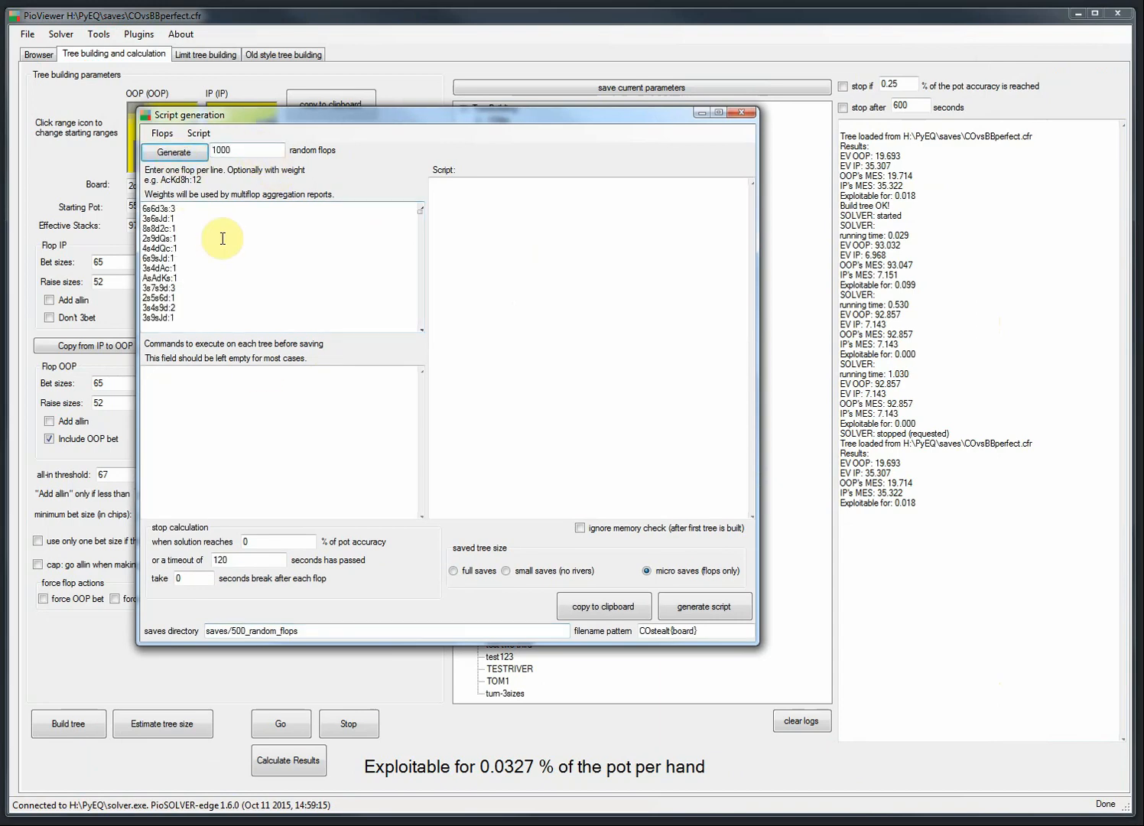
pyautogui.click(717, 612)
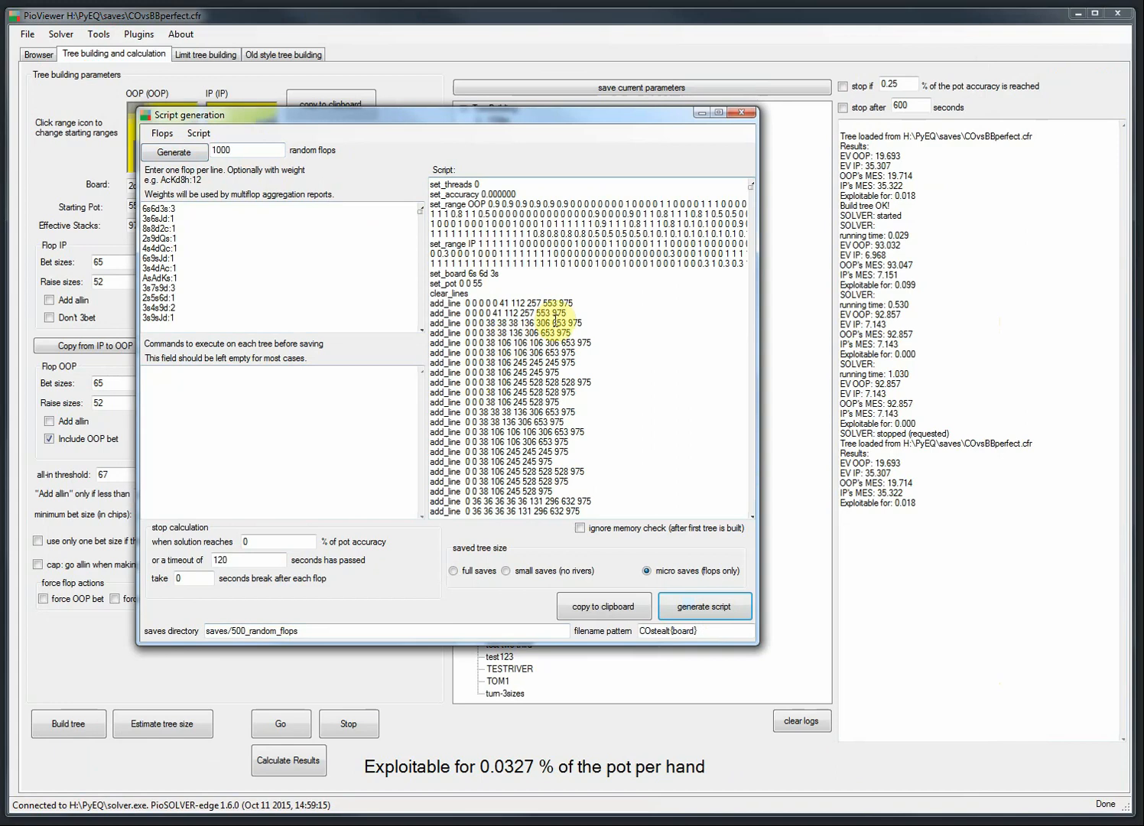
# Look at the options for saving or running the generated script, and close the Script generation window.
pyautogui.click(198, 134)
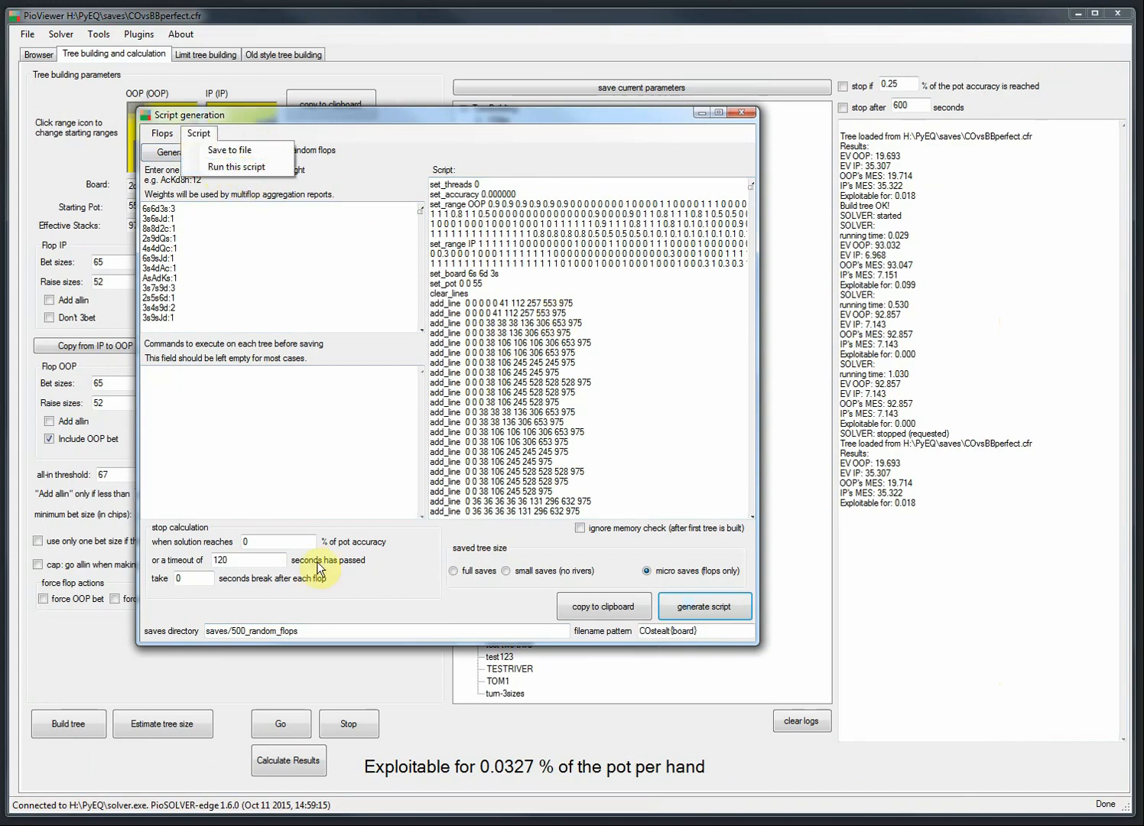
pyautogui.click(298, 441)
pyautogui.click(741, 112)
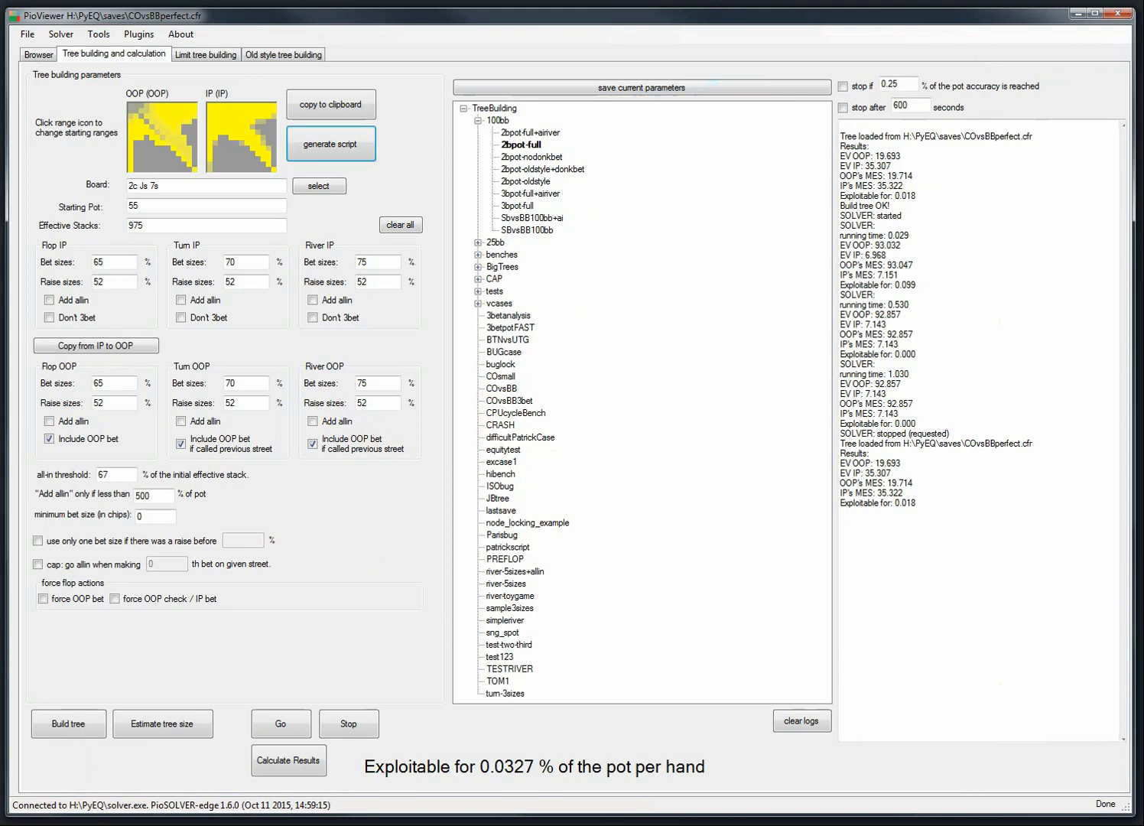
# Open the Preflop Charts Generator and move its window slightly.
pyautogui.click(99, 35)
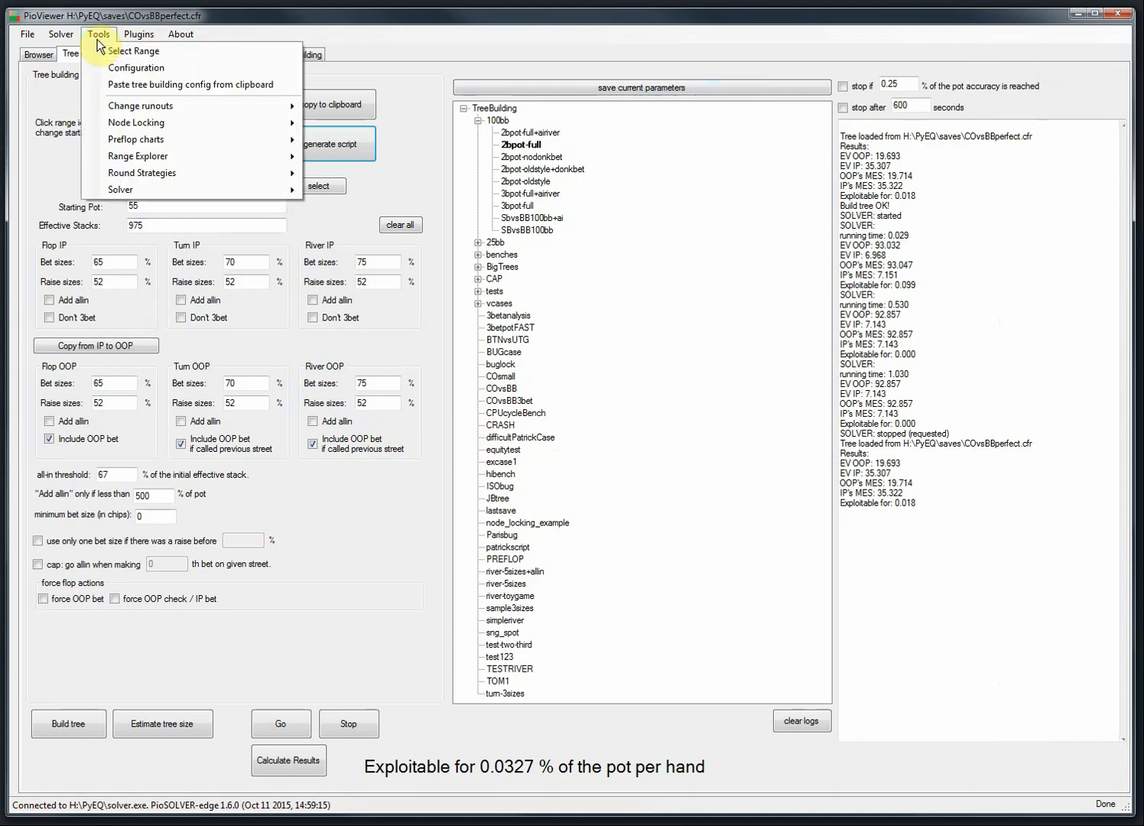
pyautogui.moveTo(140, 140)
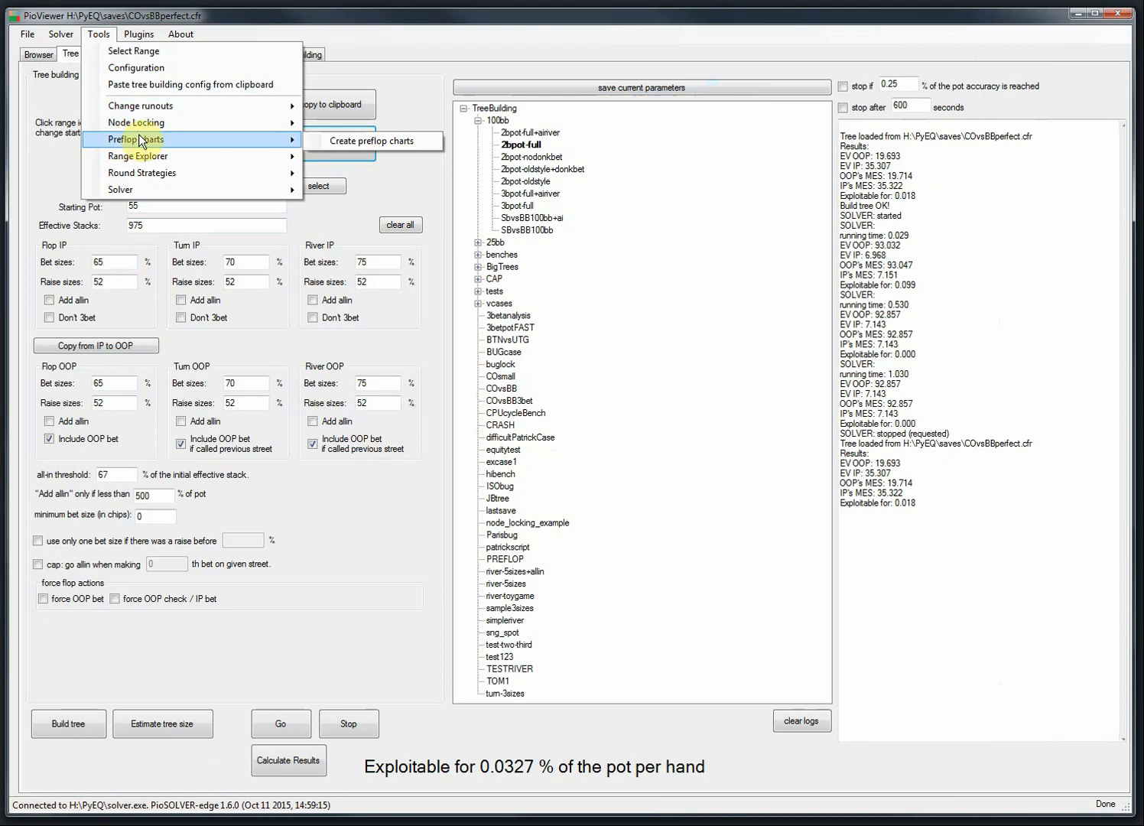
pyautogui.click(340, 142)
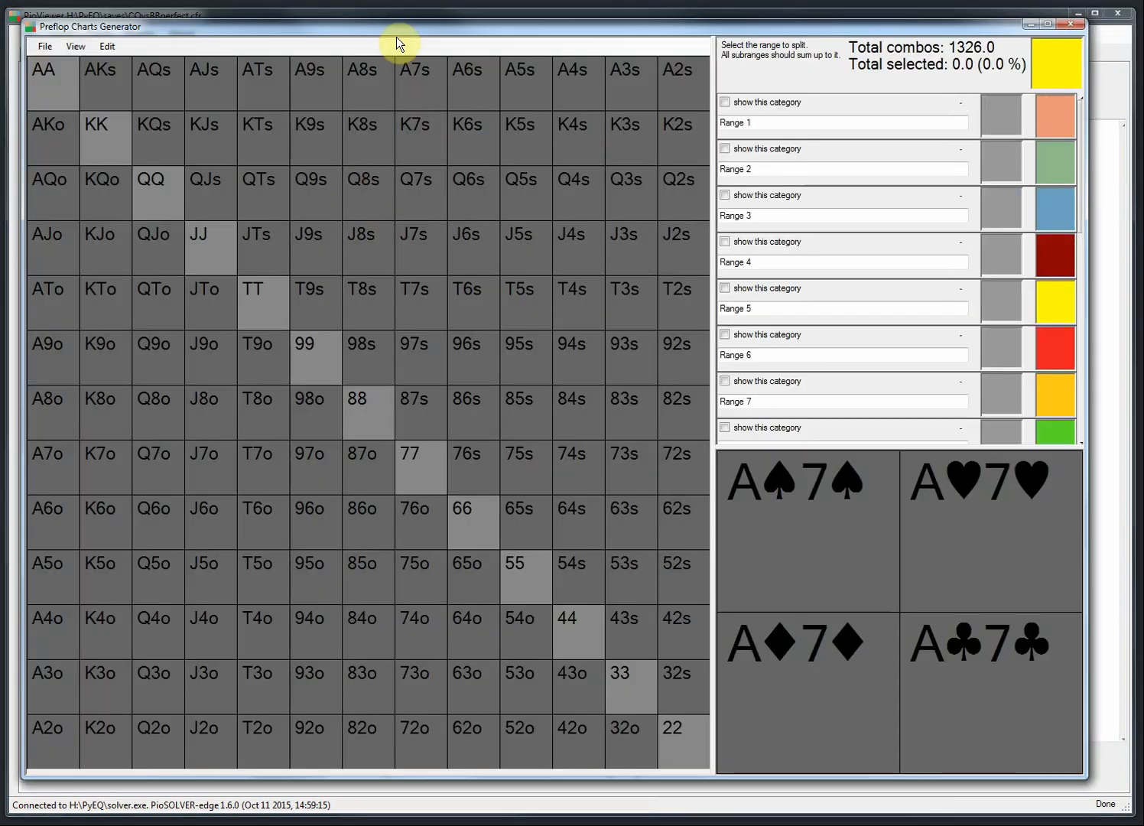
pyautogui.moveTo(385, 30); pyautogui.dragTo(382, 31)
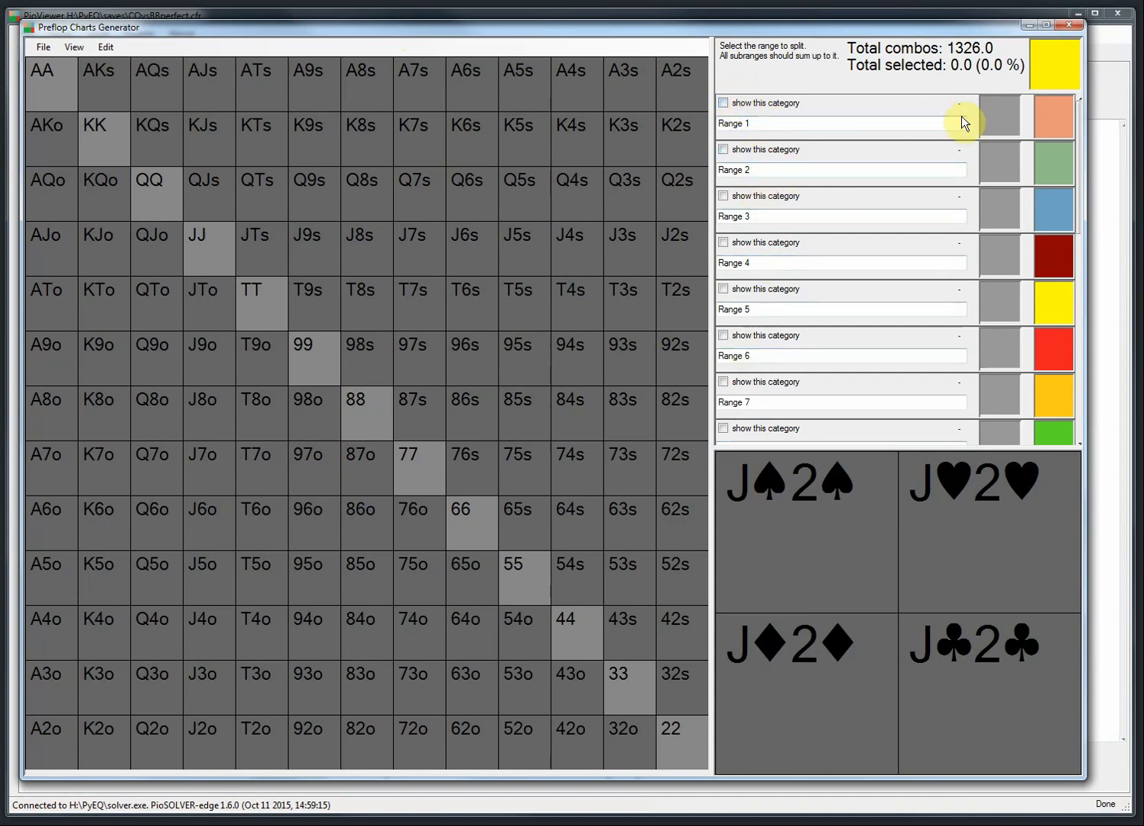
# Assign the saved HU-3bet range to Range 1 and show that category in the chart.
pyautogui.click(995, 113)
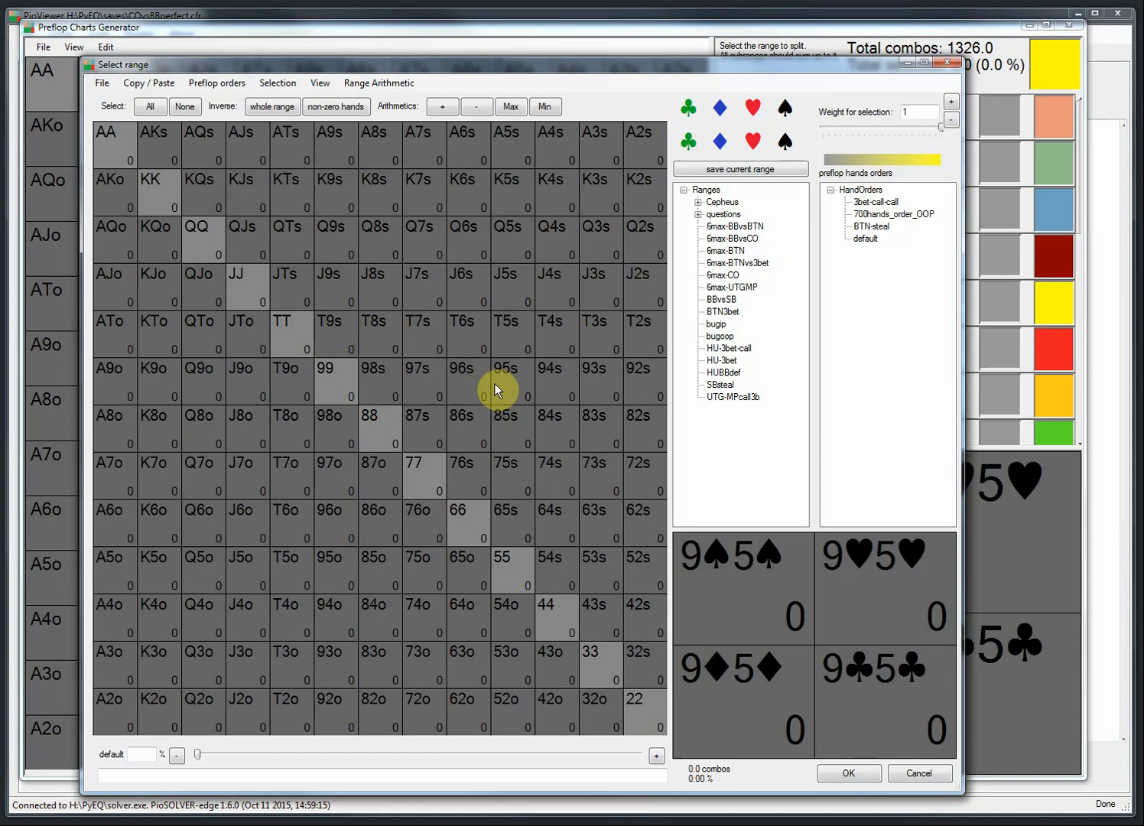
pyautogui.click(729, 362)
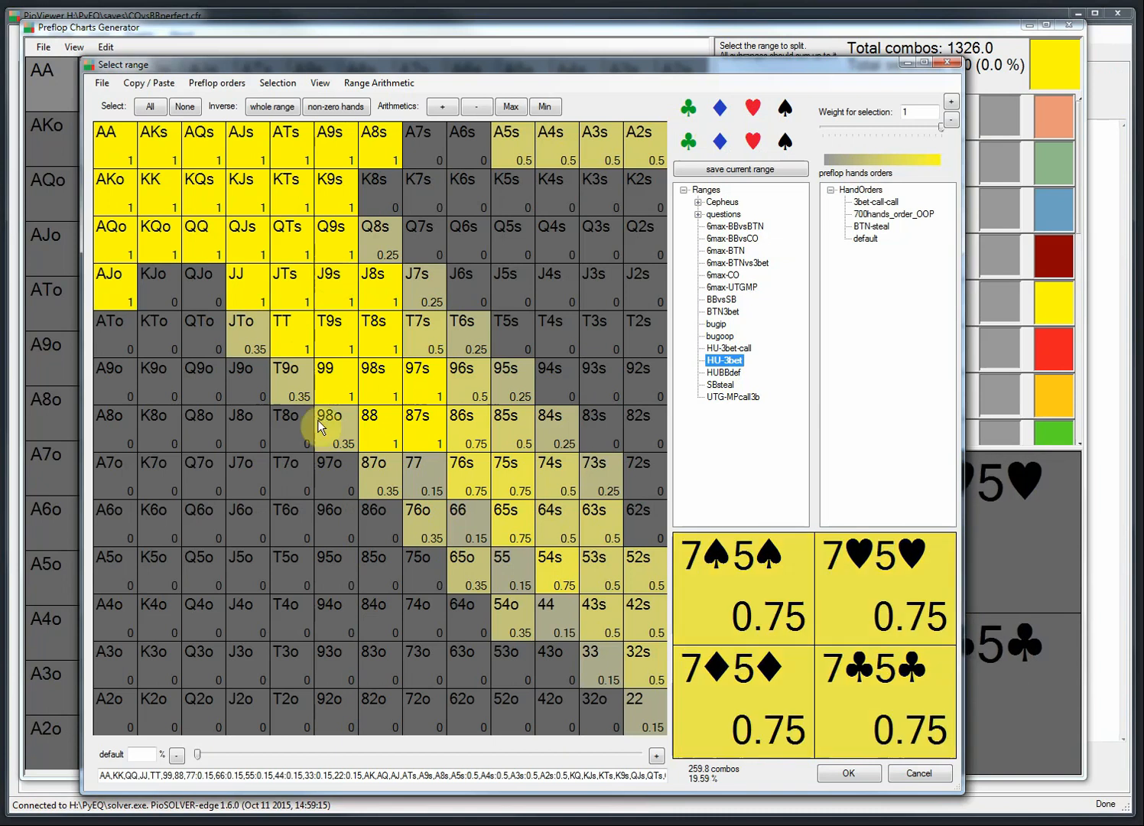
pyautogui.click(847, 776)
pyautogui.click(722, 103)
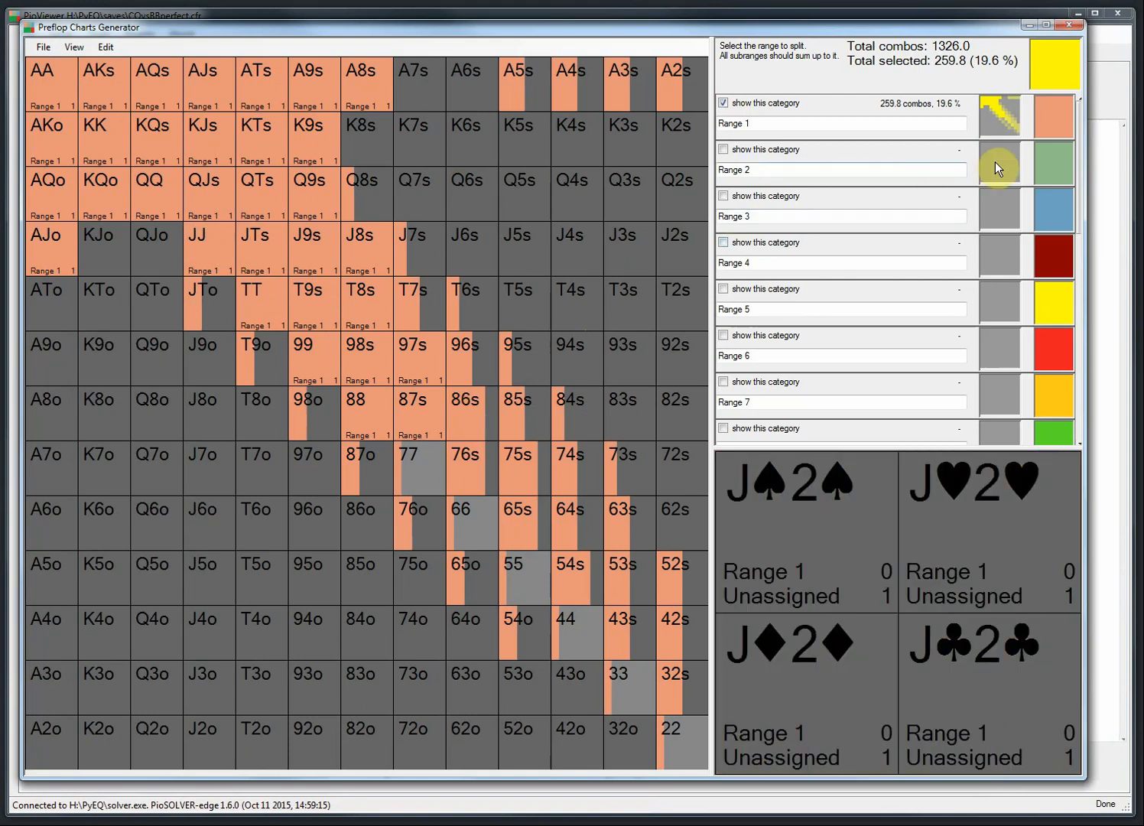
# Open Range 2 for editing and try adding the unassigned parts of T6s, J7s, T7s and 96s by hand.
pyautogui.click(994, 164)
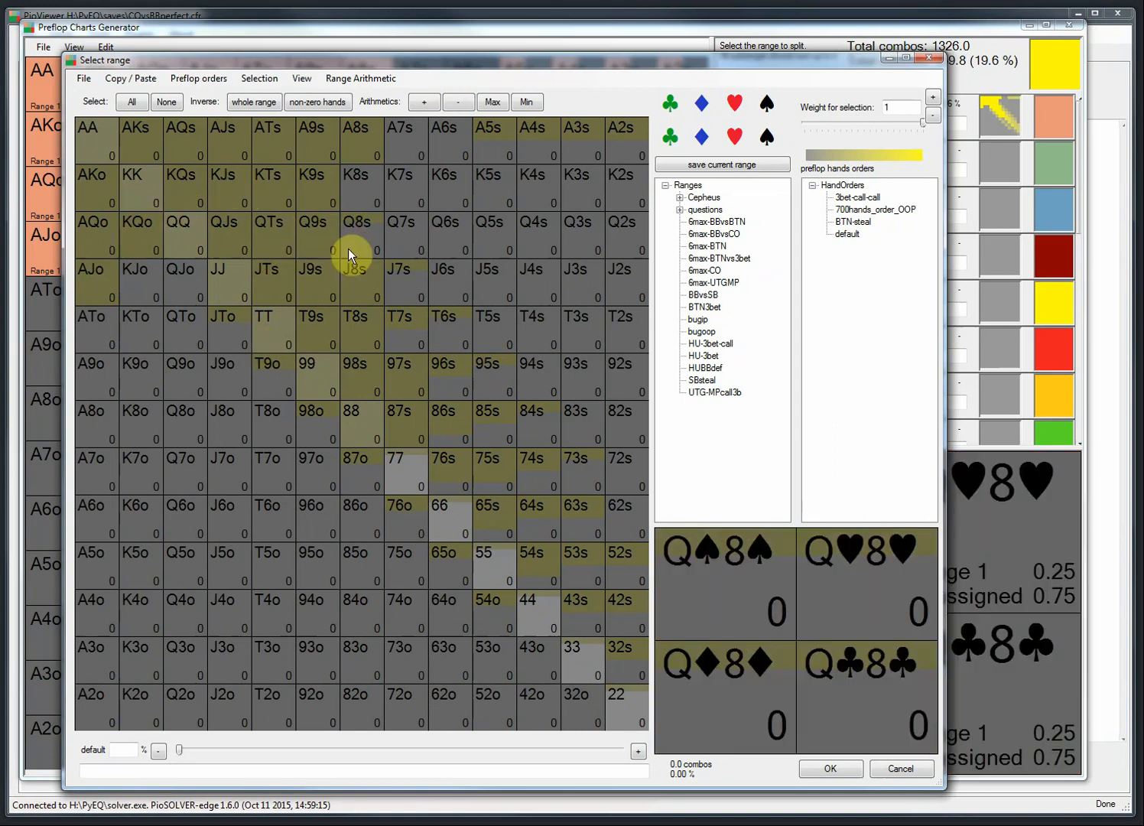
pyautogui.moveTo(401, 296); pyautogui.dragTo(411, 338)
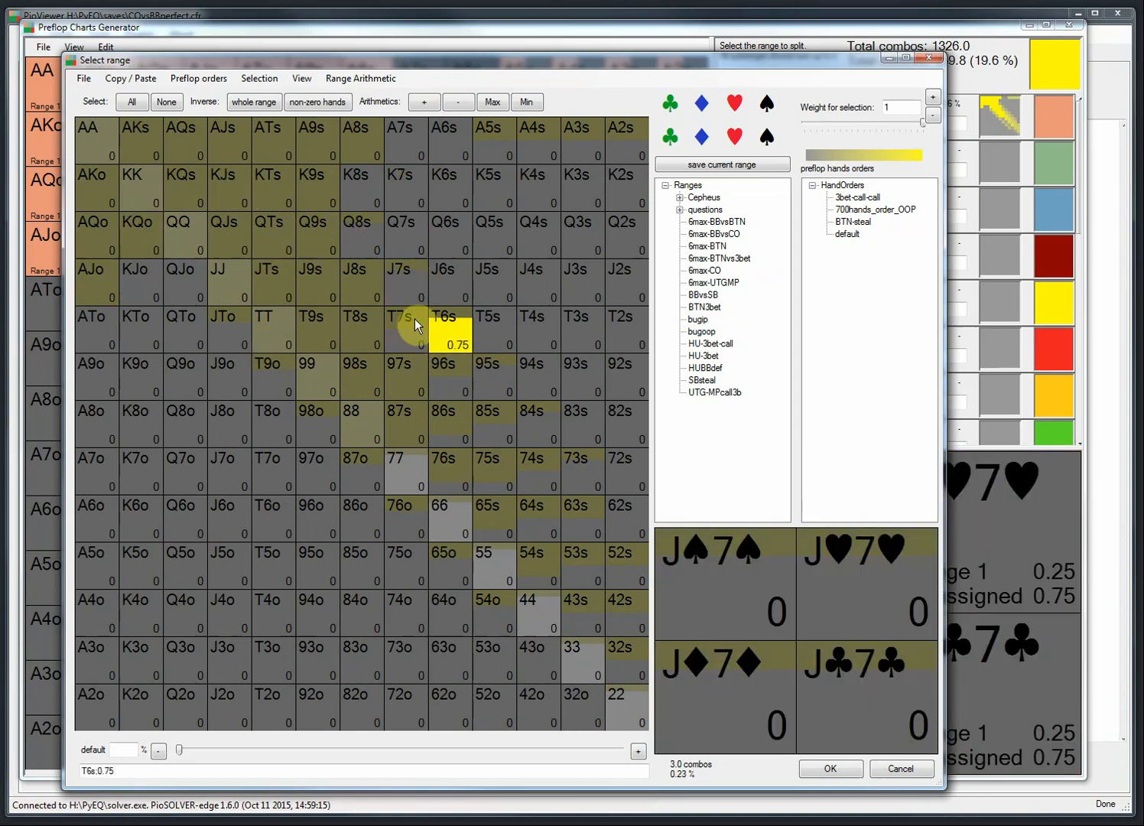
pyautogui.click(450, 379)
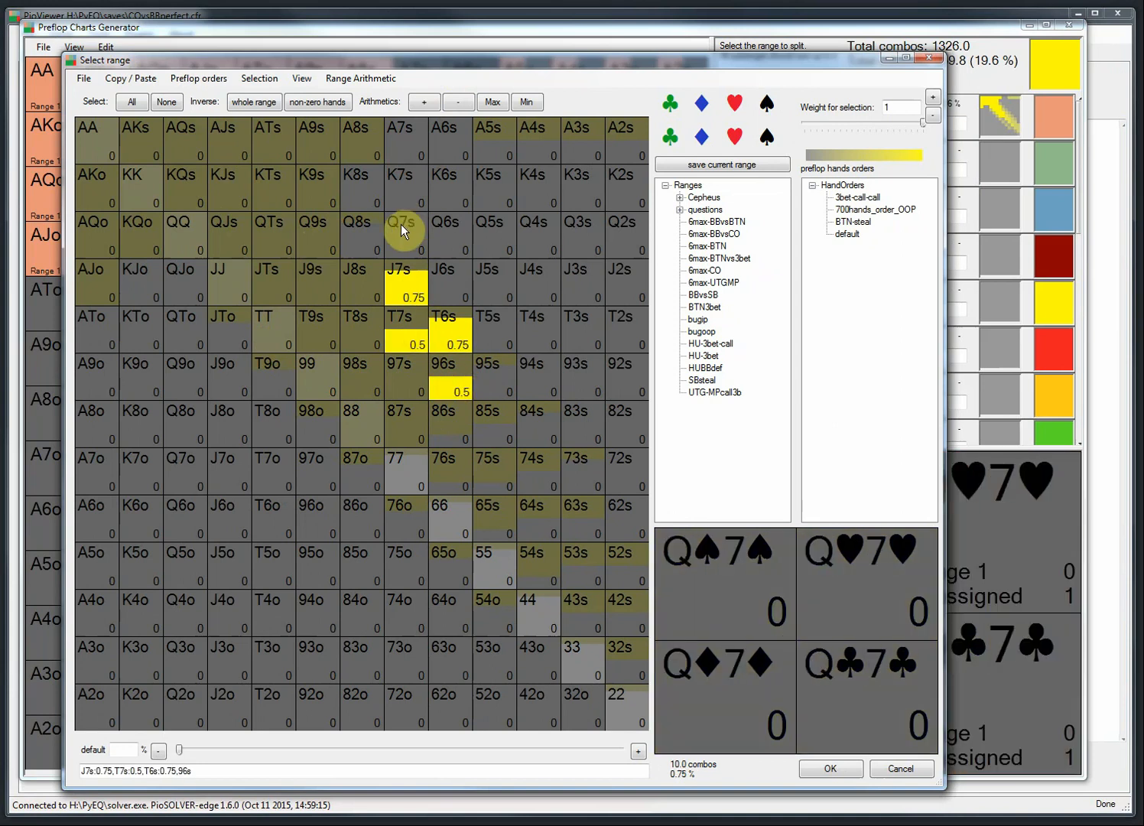
# Fill Range 2 using the default preflop order up to about 47.8% of hands.
pyautogui.moveTo(174, 752); pyautogui.dragTo(228, 750)
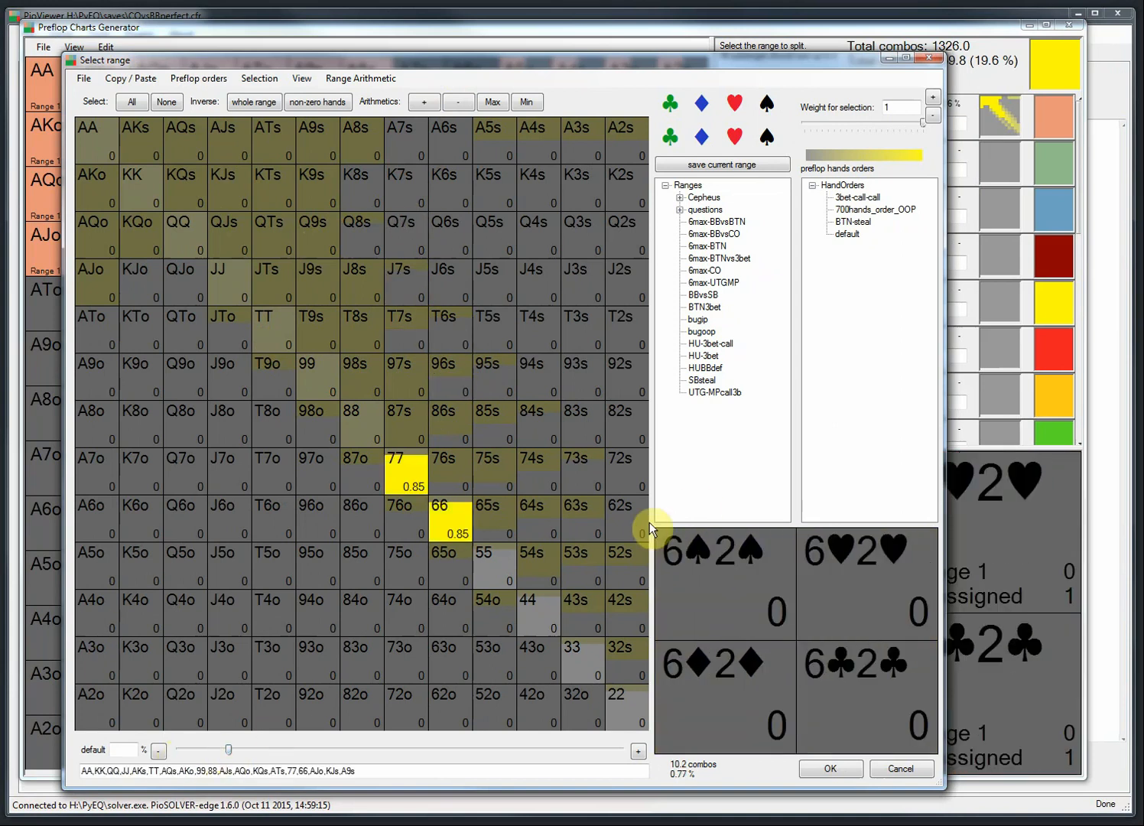
pyautogui.click(852, 221)
pyautogui.click(847, 233)
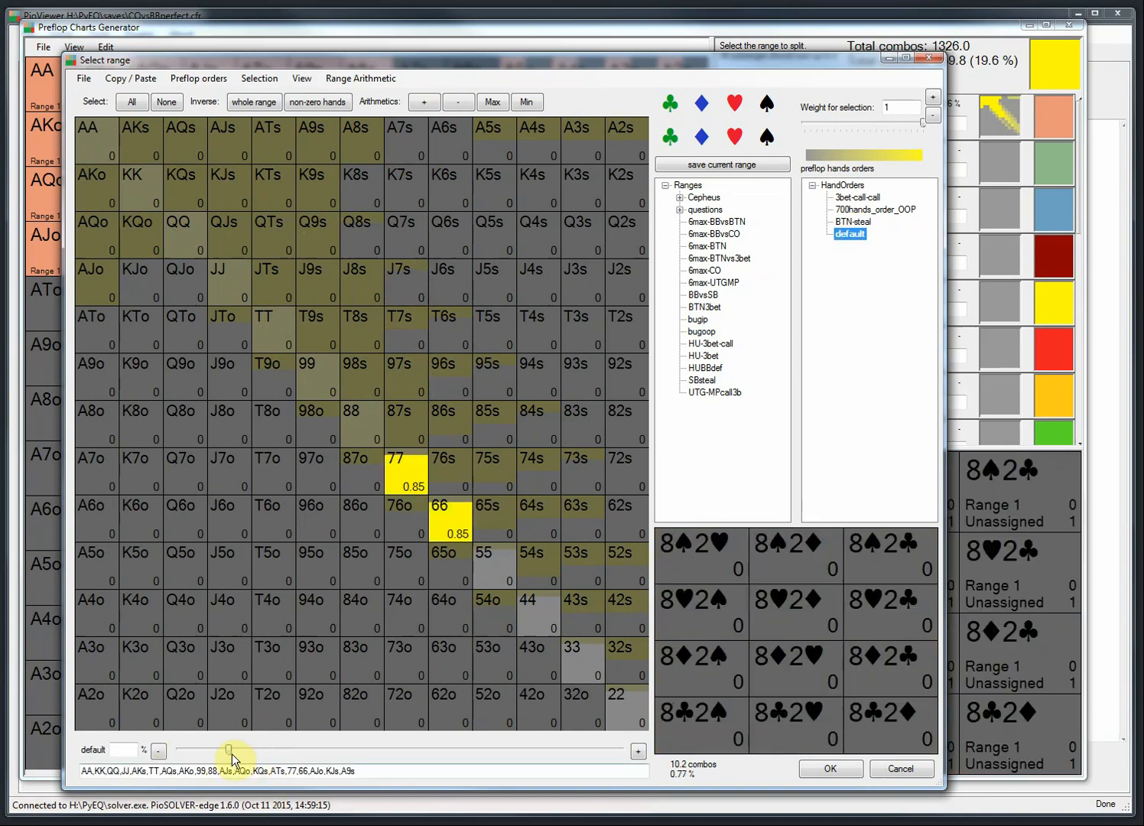
pyautogui.moveTo(227, 751); pyautogui.dragTo(399, 750)
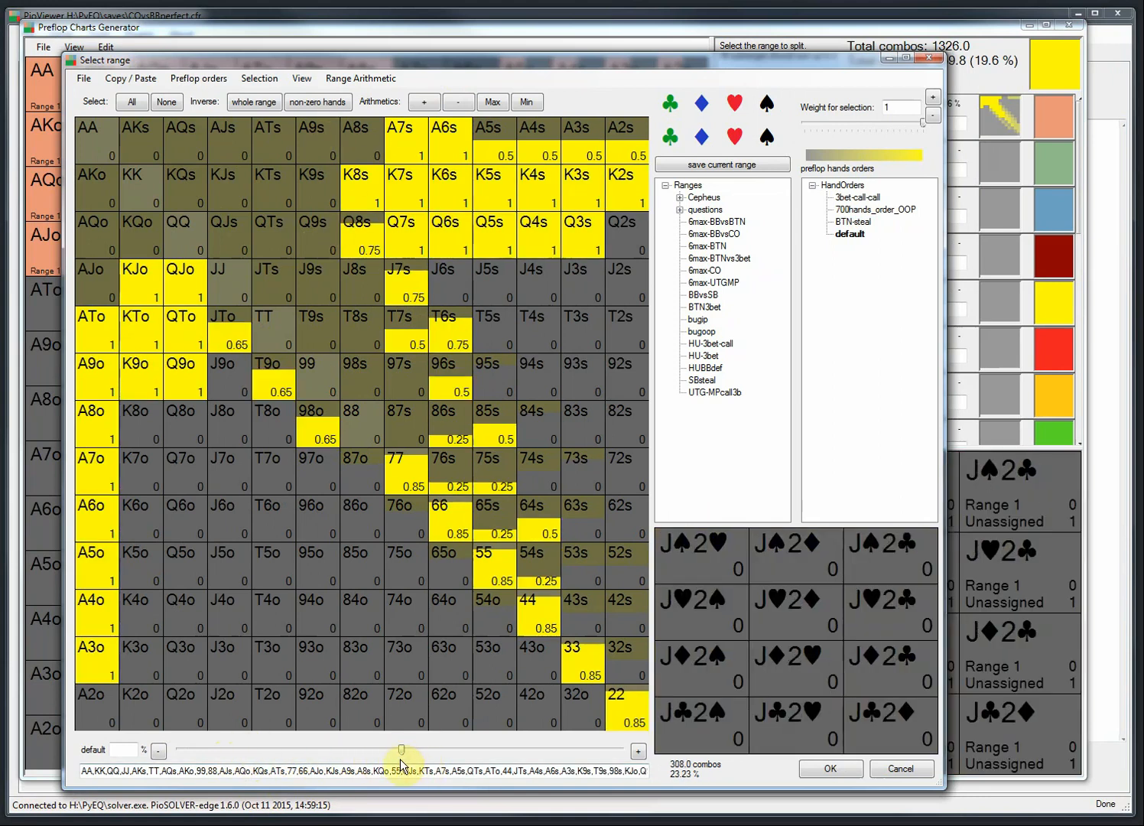
pyautogui.moveTo(402, 751); pyautogui.dragTo(527, 750)
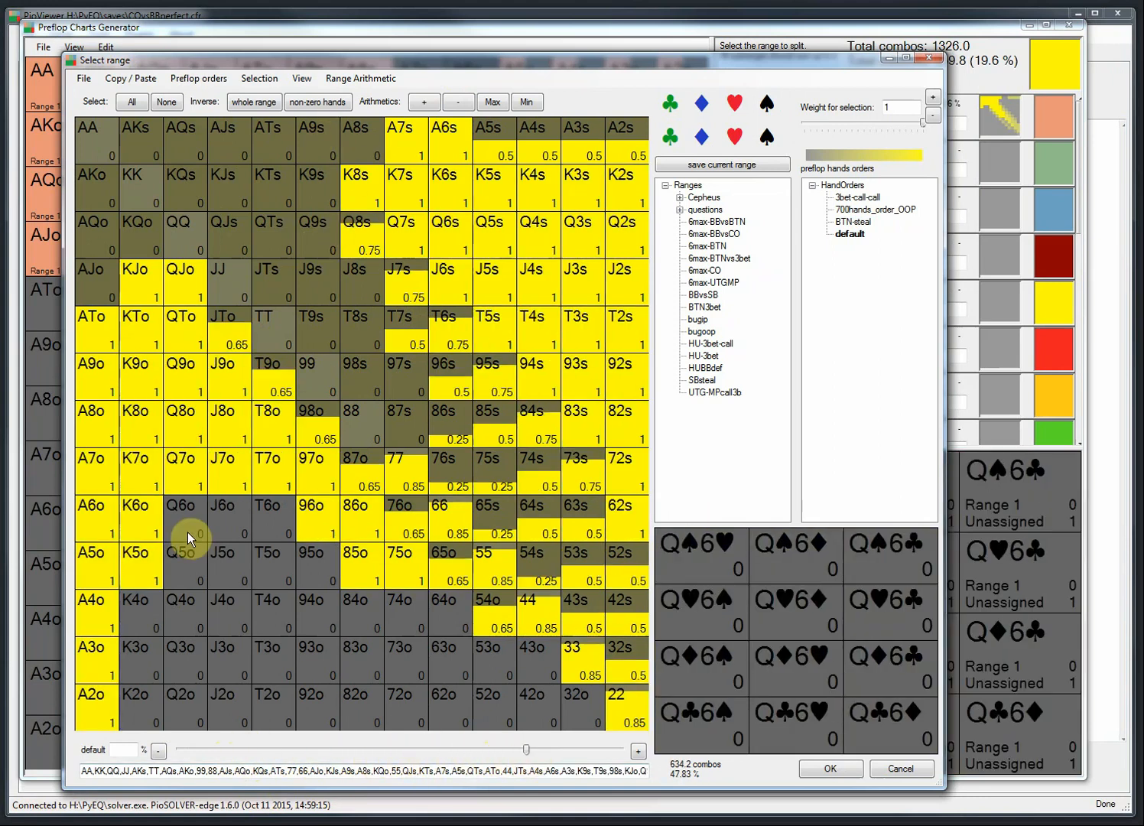
# Add Q6o, T6o, J6o, Q5o and K4o to Range 2, apply it, and show that category in the chart.
pyautogui.click(187, 535)
pyautogui.click(264, 526)
pyautogui.click(237, 536)
pyautogui.click(184, 562)
pyautogui.click(141, 612)
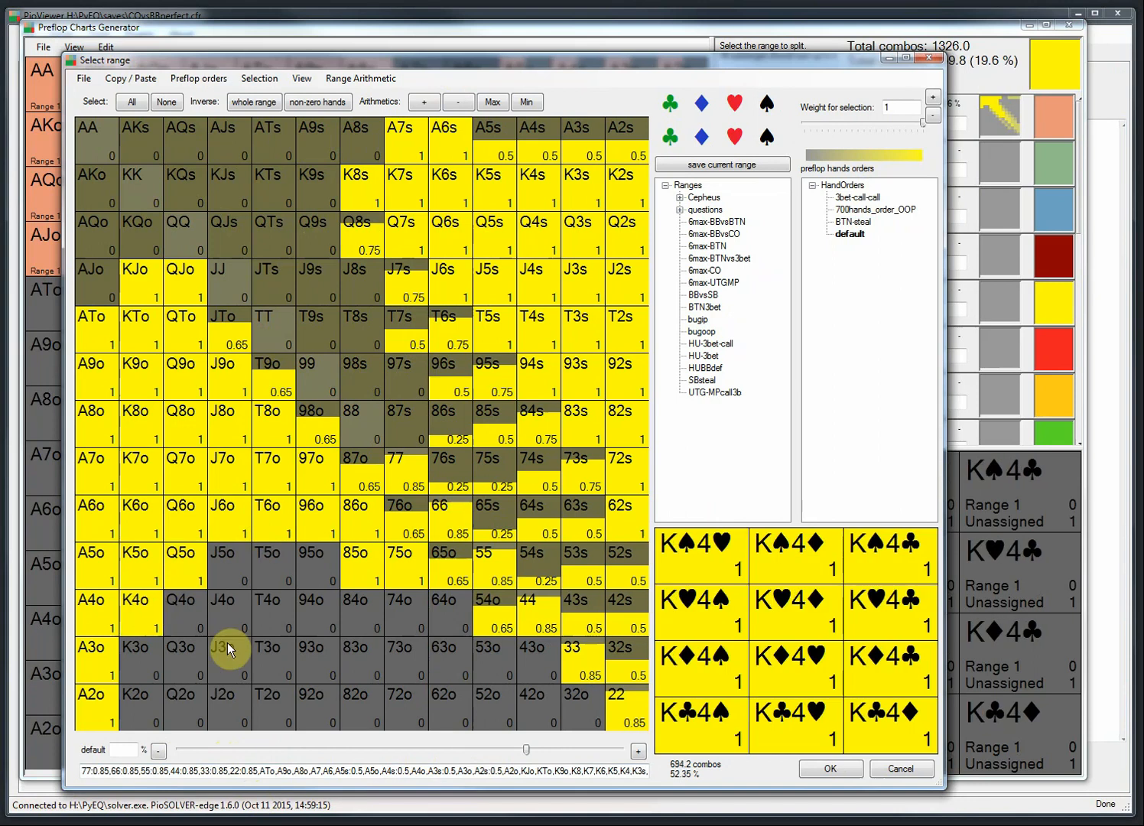
pyautogui.click(822, 769)
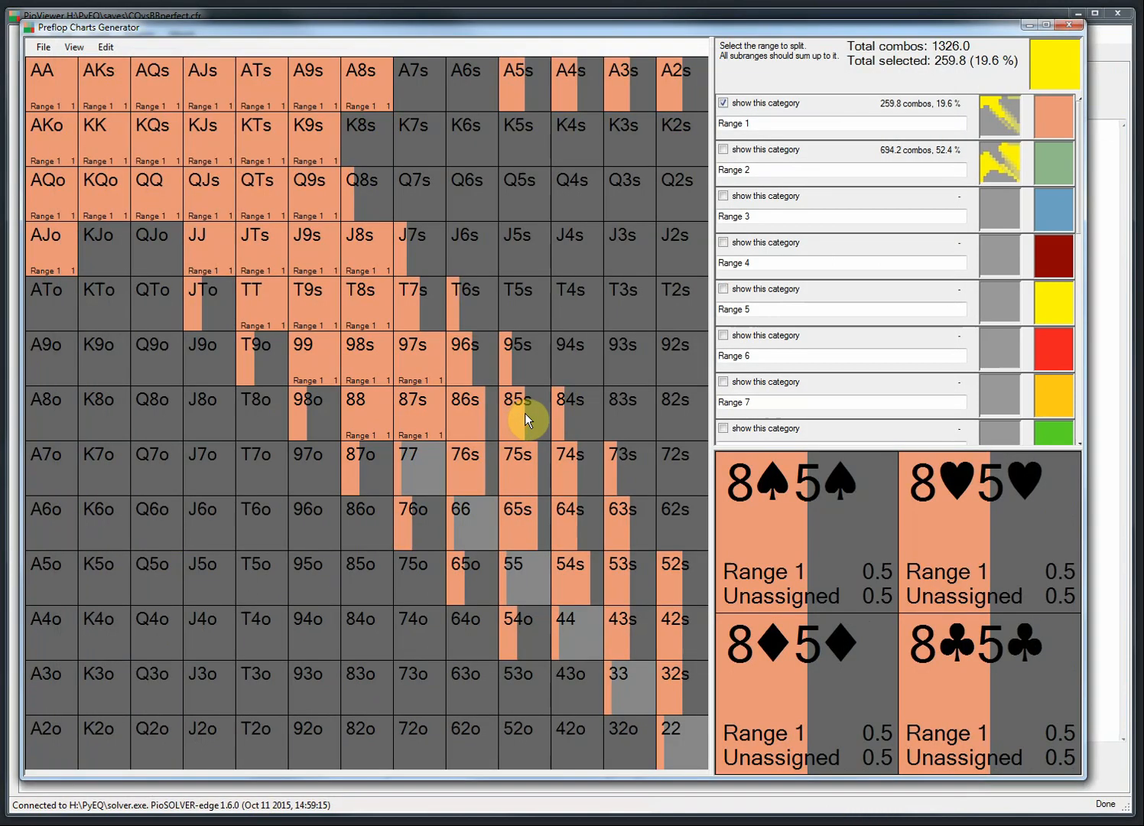
pyautogui.click(724, 150)
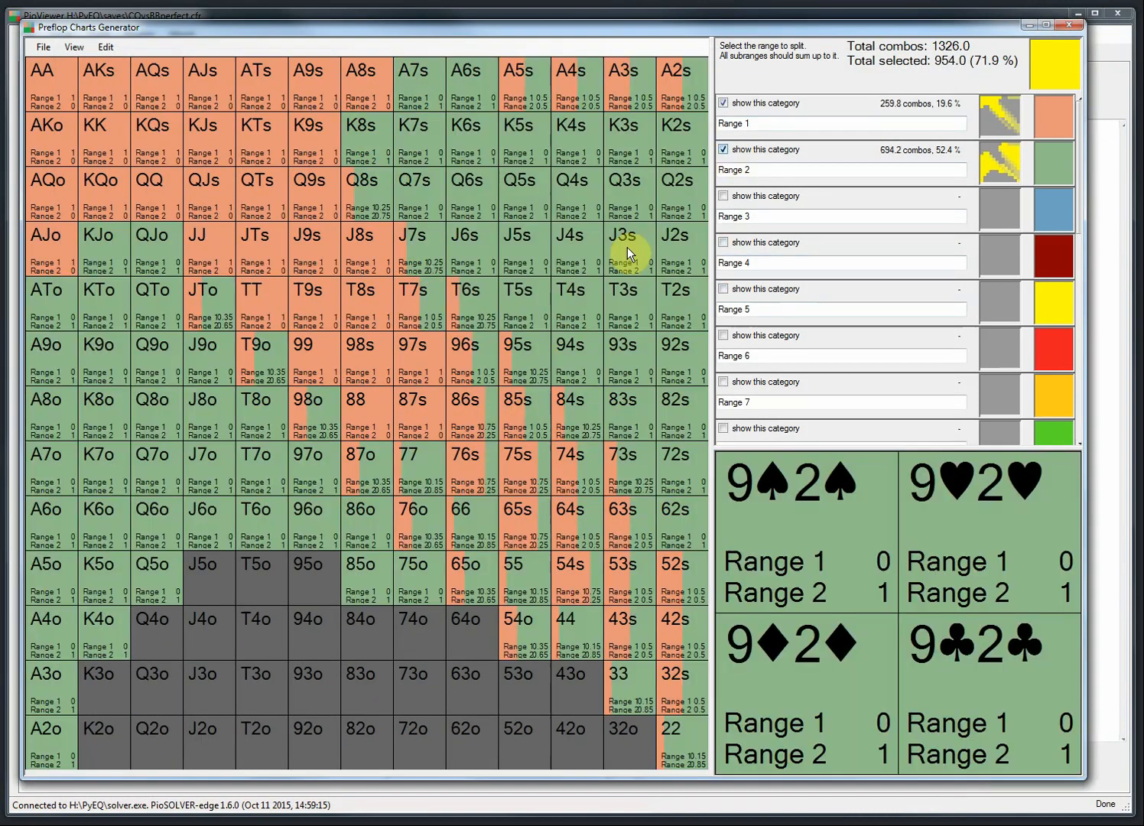
# Assign all remaining hands to Range 3 and show that category in the chart.
pyautogui.click(1004, 207)
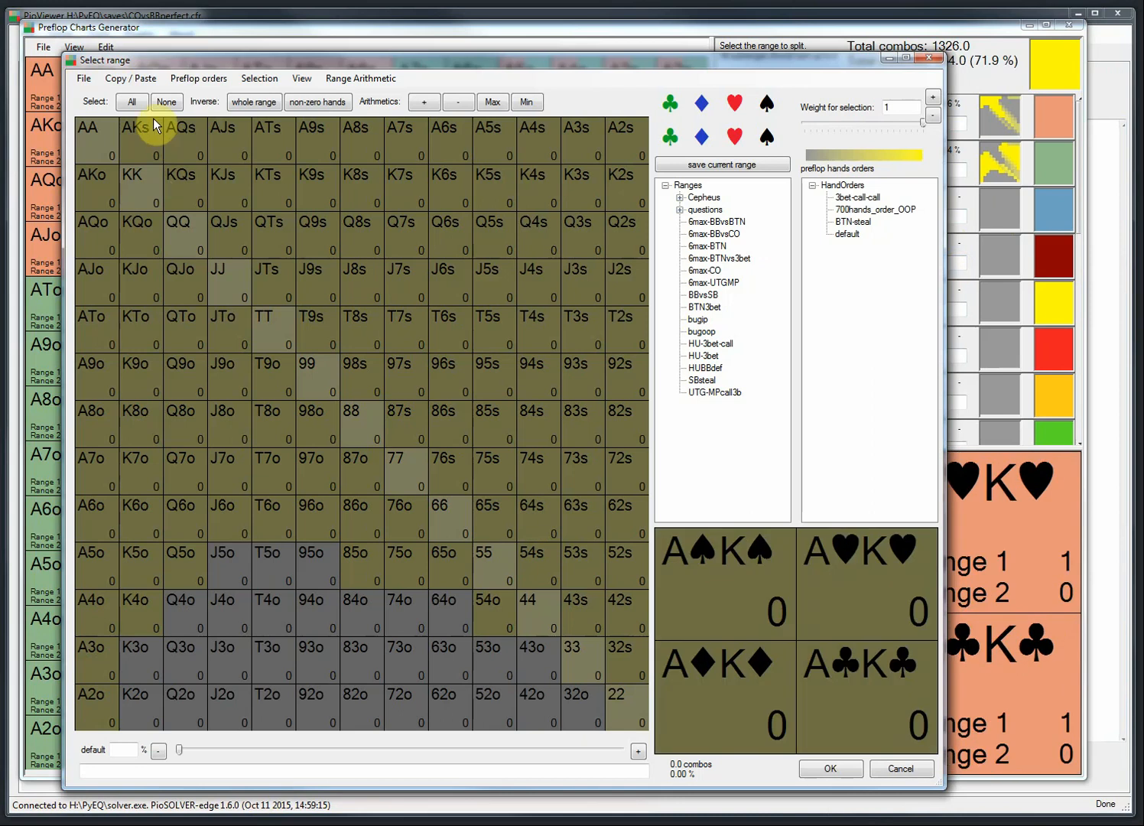
pyautogui.click(132, 101)
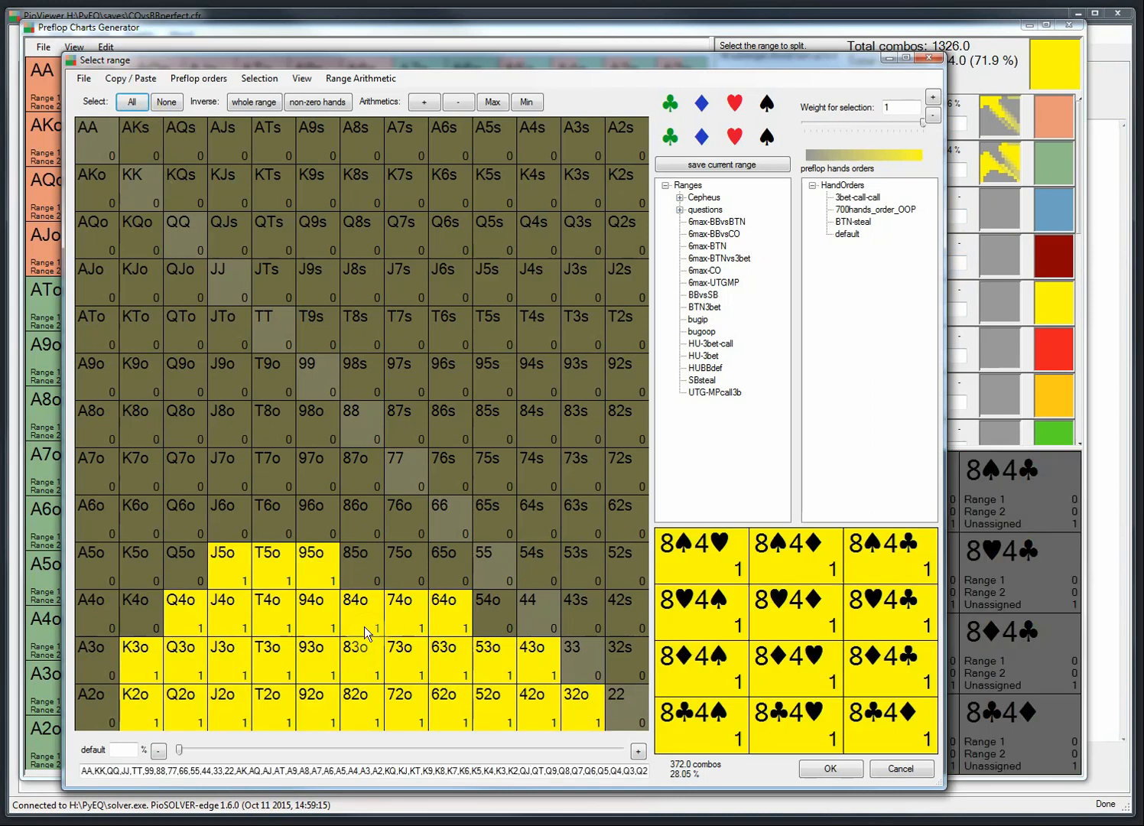
pyautogui.click(827, 769)
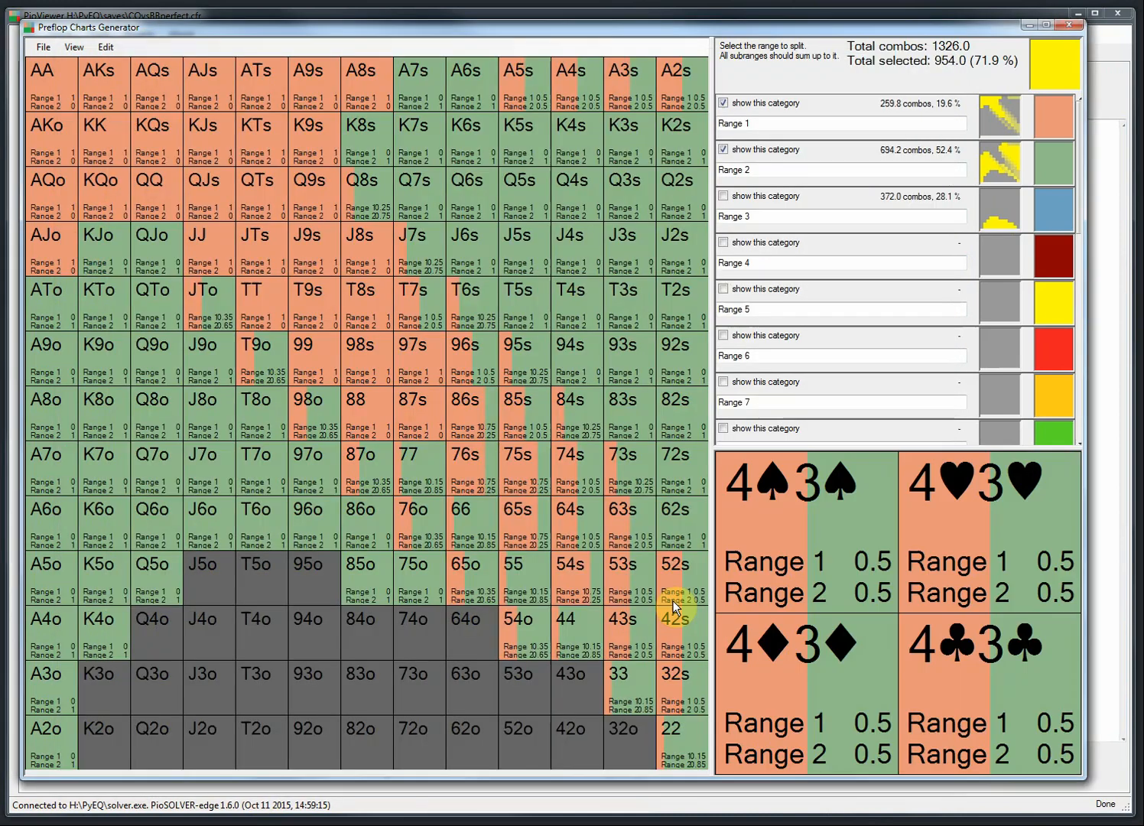
pyautogui.click(723, 197)
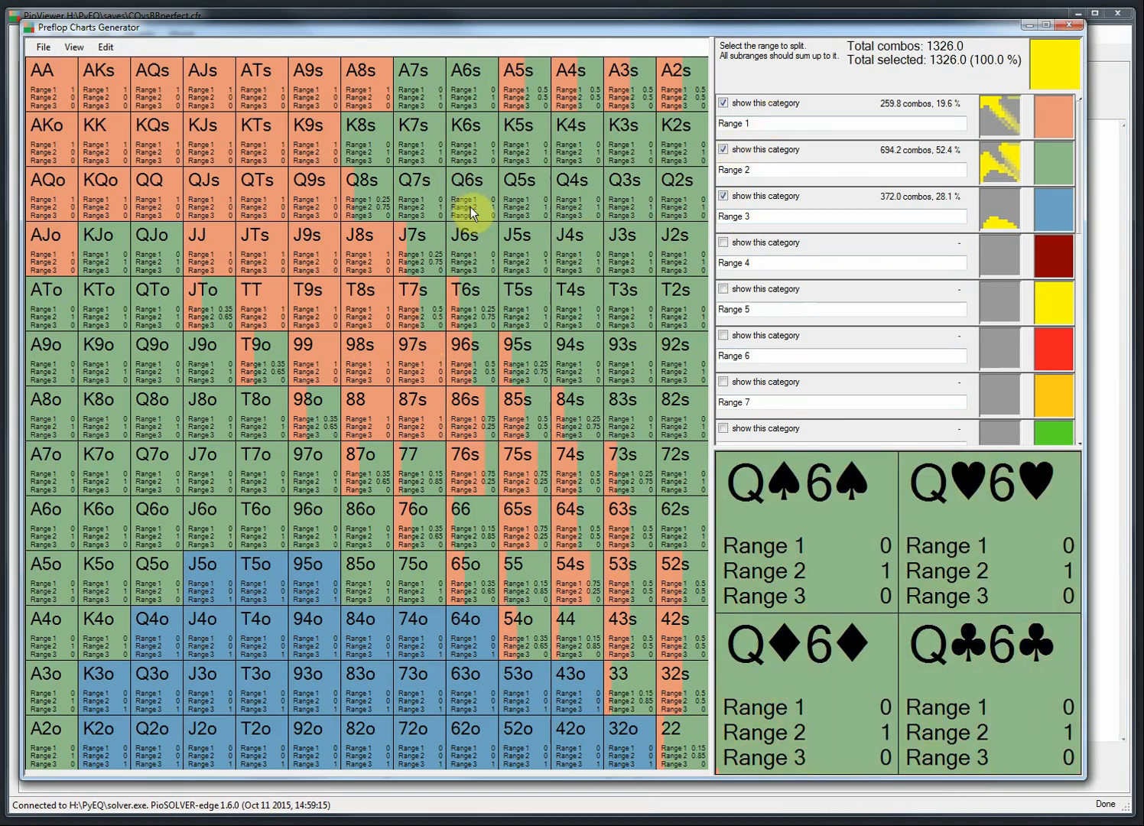
# Rename the Range 1 category to 3BET.
pyautogui.click(734, 124)
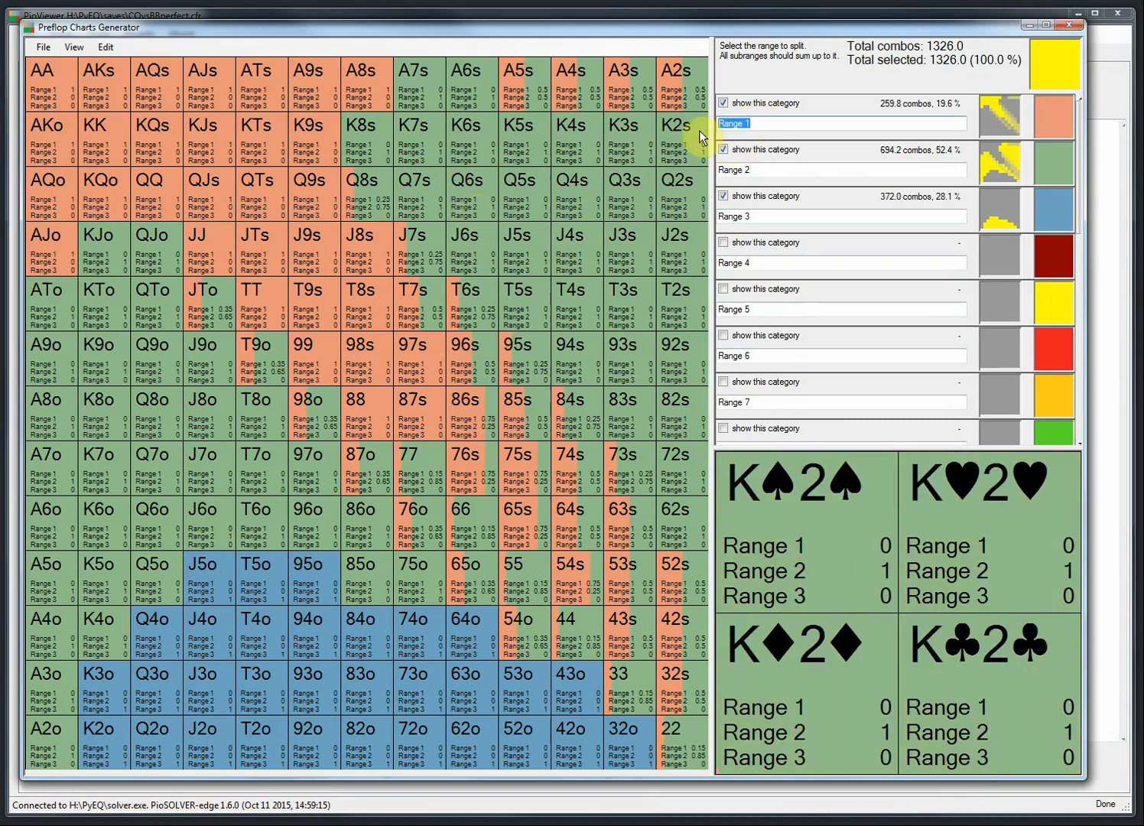
pyautogui.write('3E')
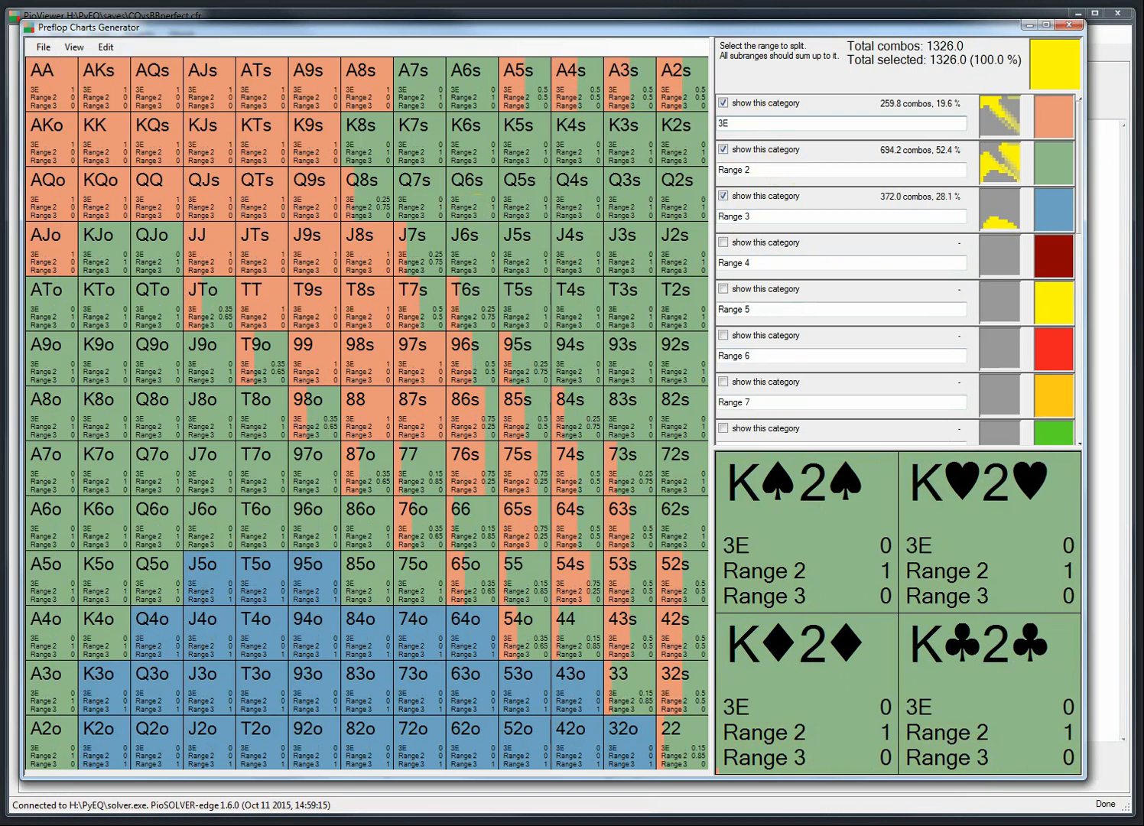
pyautogui.press('BackSpace')
pyautogui.write('BET')
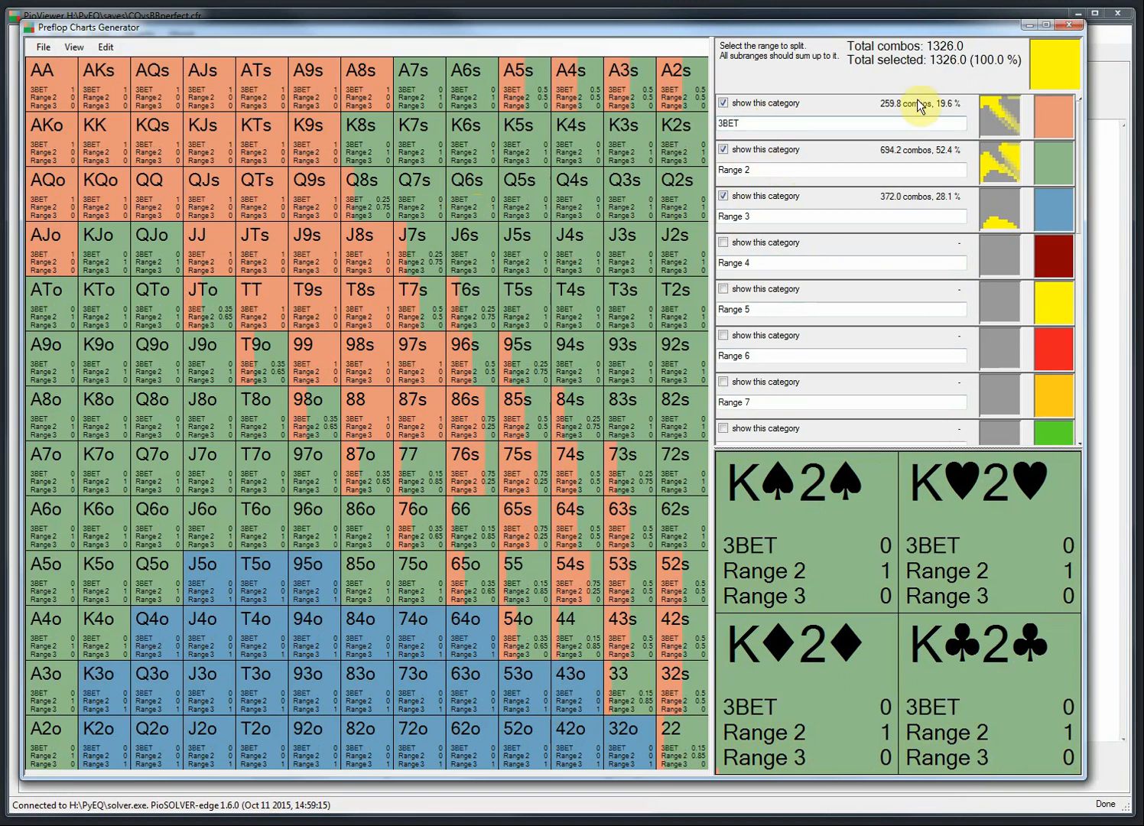
# Rename the Range 2 category to CALL and the Range 3 category to FOLD.
pyautogui.moveTo(769, 170); pyautogui.dragTo(715, 171)
pyautogui.write('CALL')
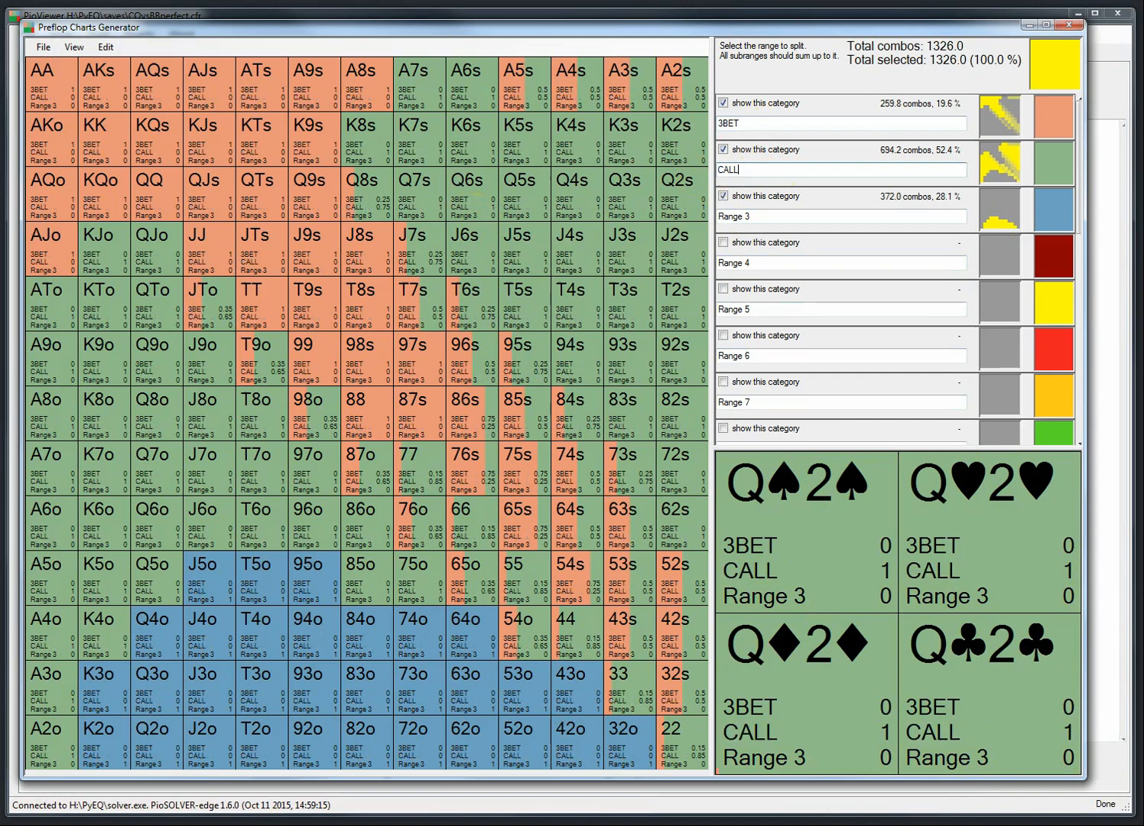
pyautogui.moveTo(755, 217); pyautogui.dragTo(665, 219)
pyautogui.write('F')
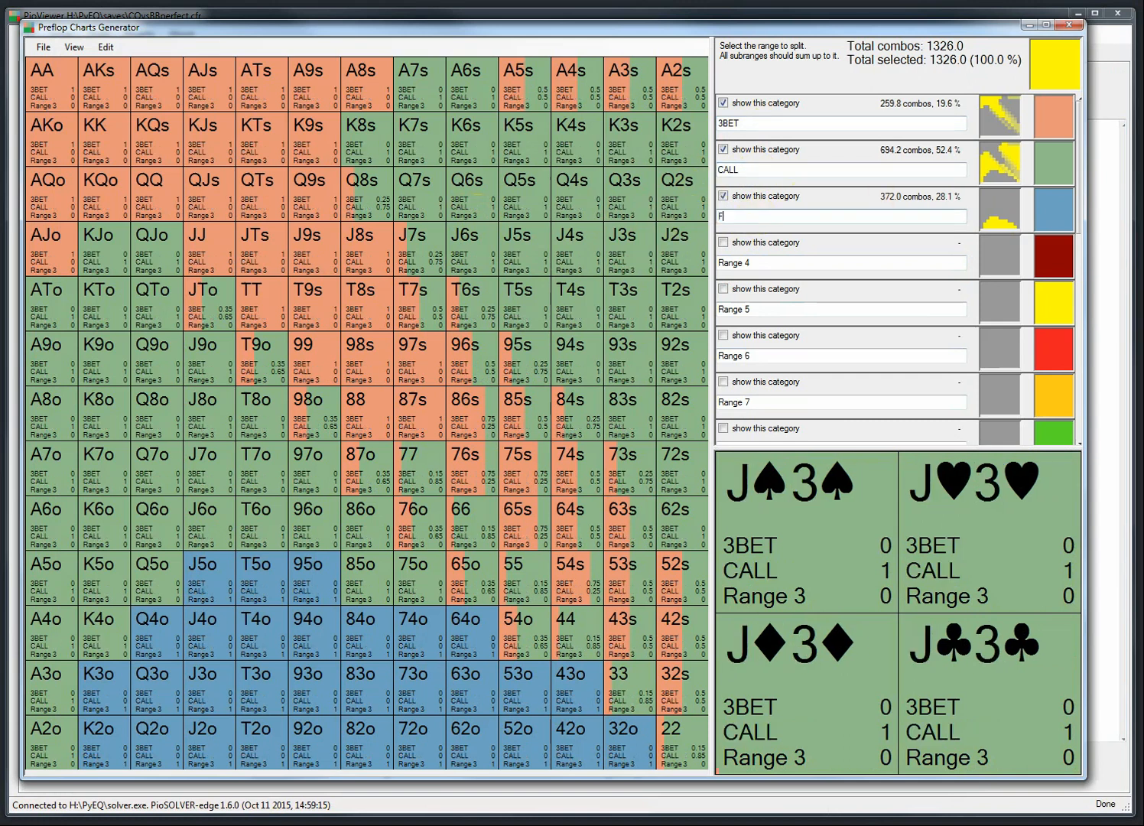
pyautogui.write('OLD')
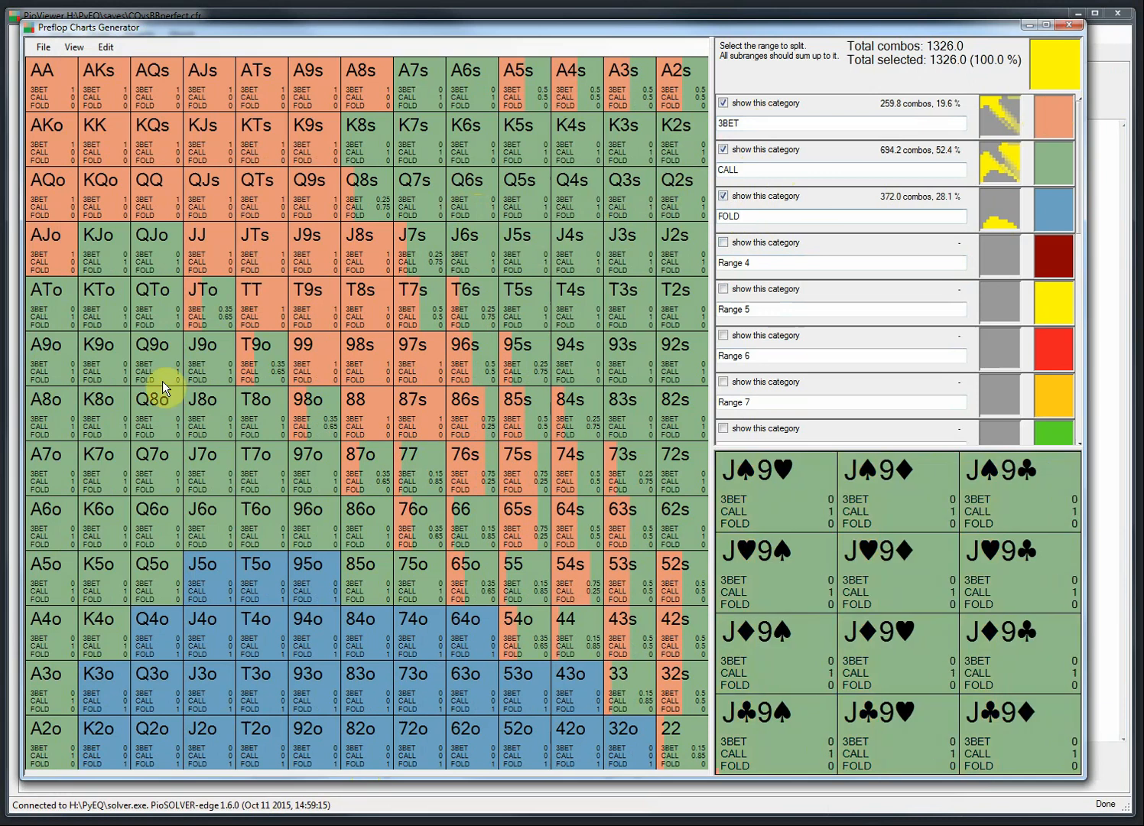
# Recolour the chart categories, using pink for 3BET, light grey for CALL and black for FOLD.
pyautogui.click(1054, 114)
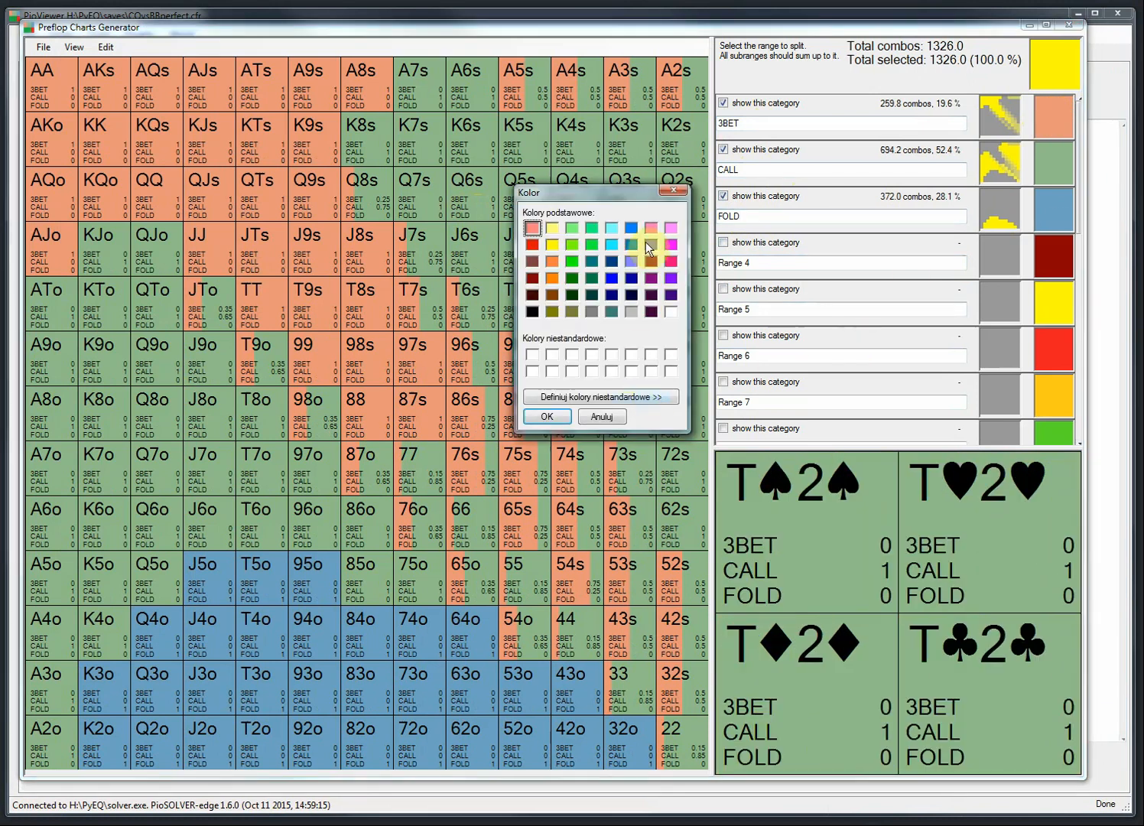
pyautogui.click(547, 415)
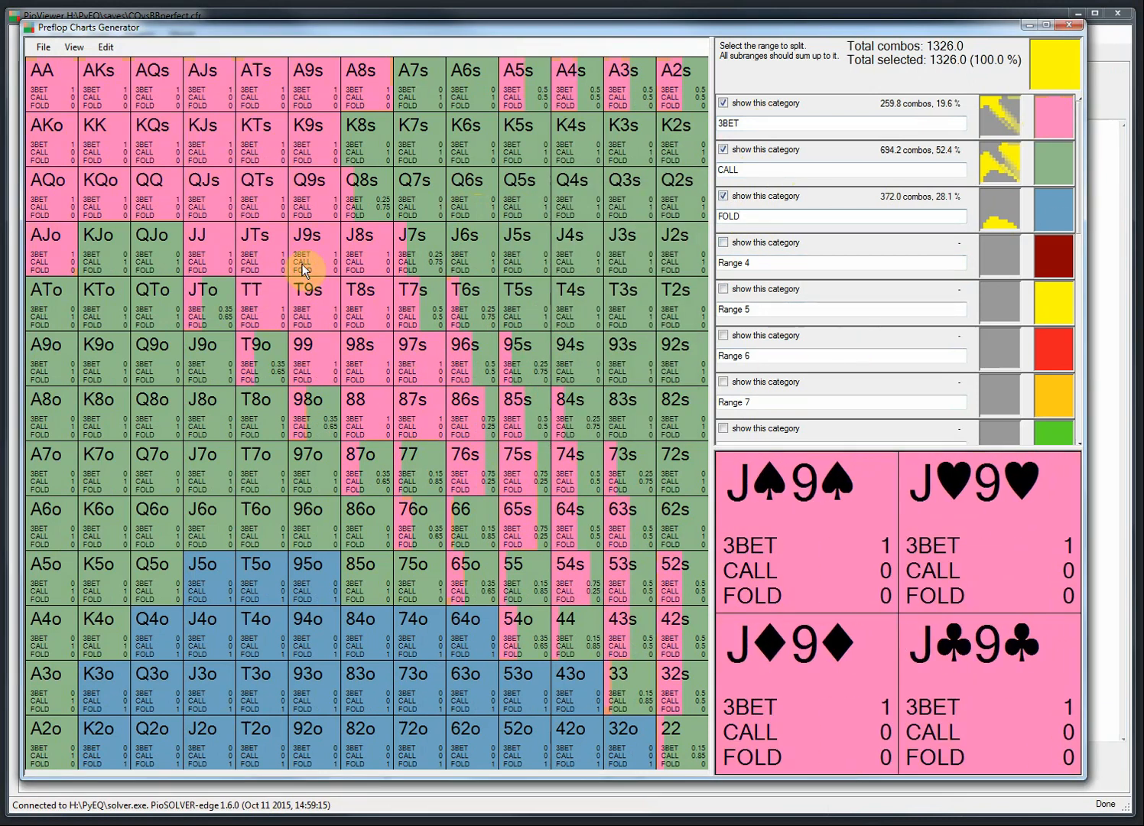
pyautogui.click(1001, 169)
pyautogui.click(928, 58)
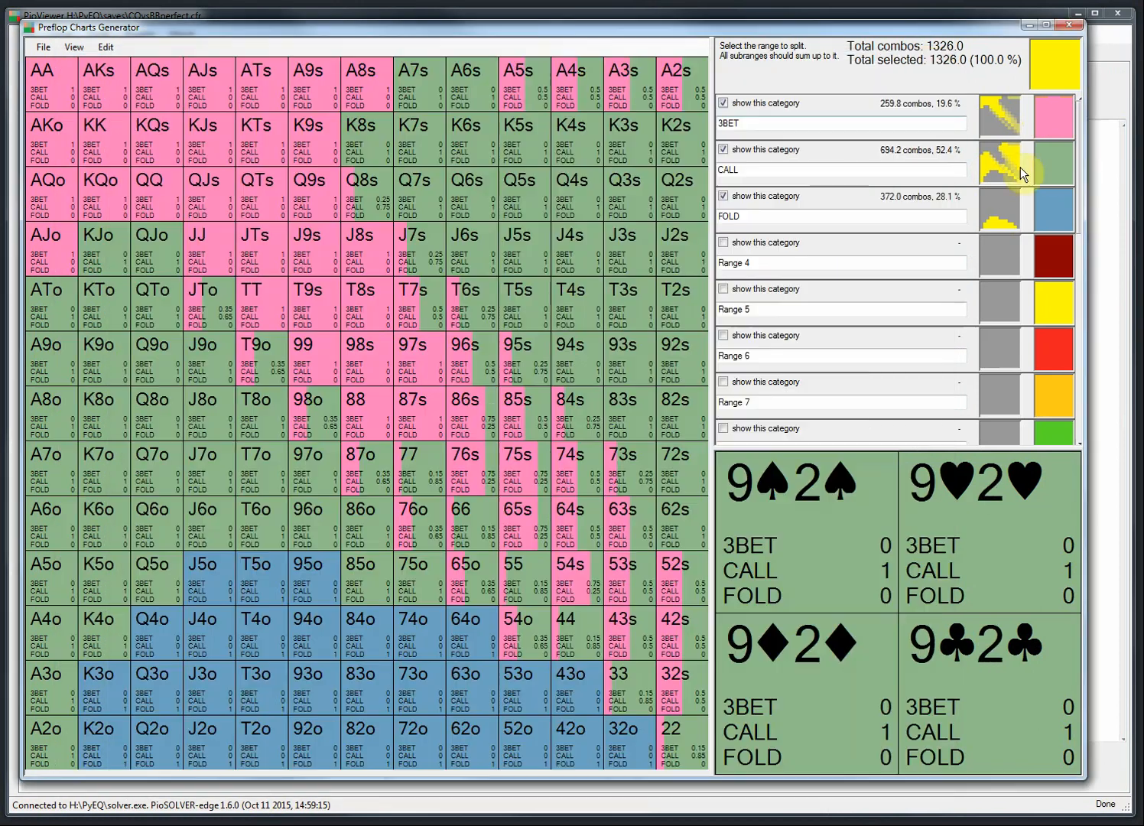
pyautogui.click(1053, 163)
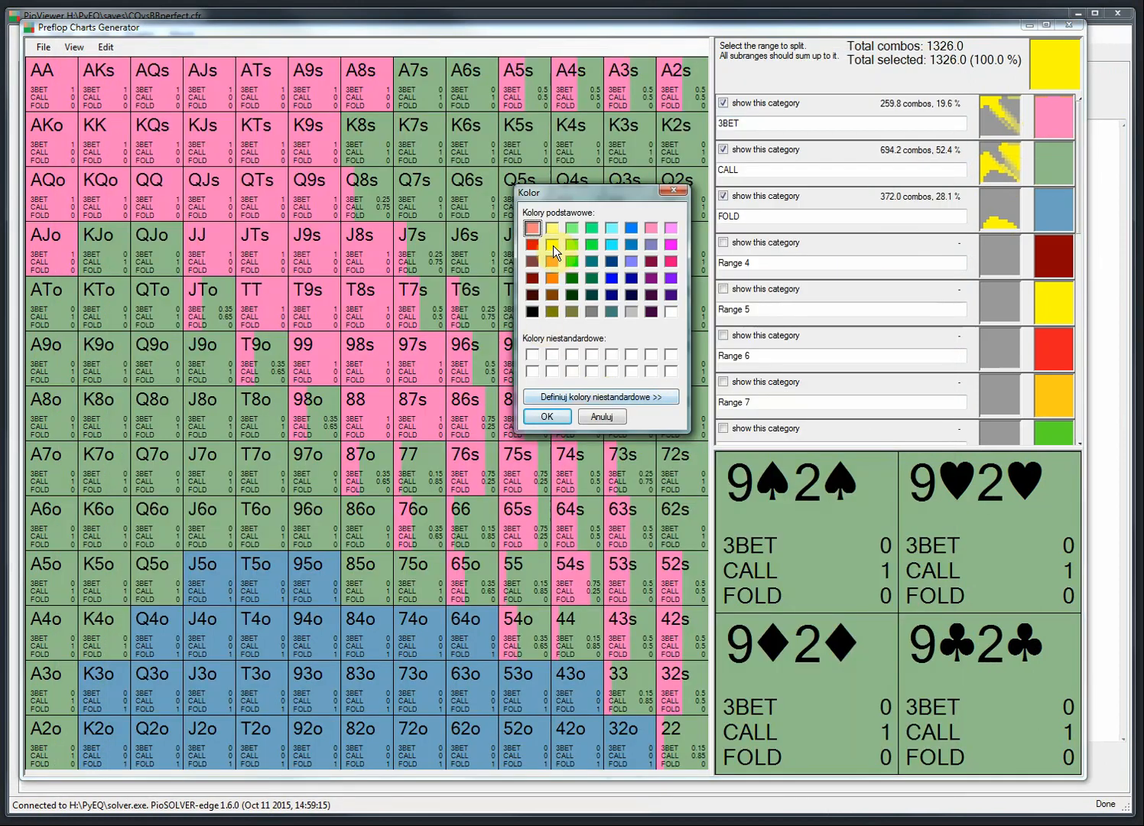
pyautogui.click(632, 312)
pyautogui.click(547, 416)
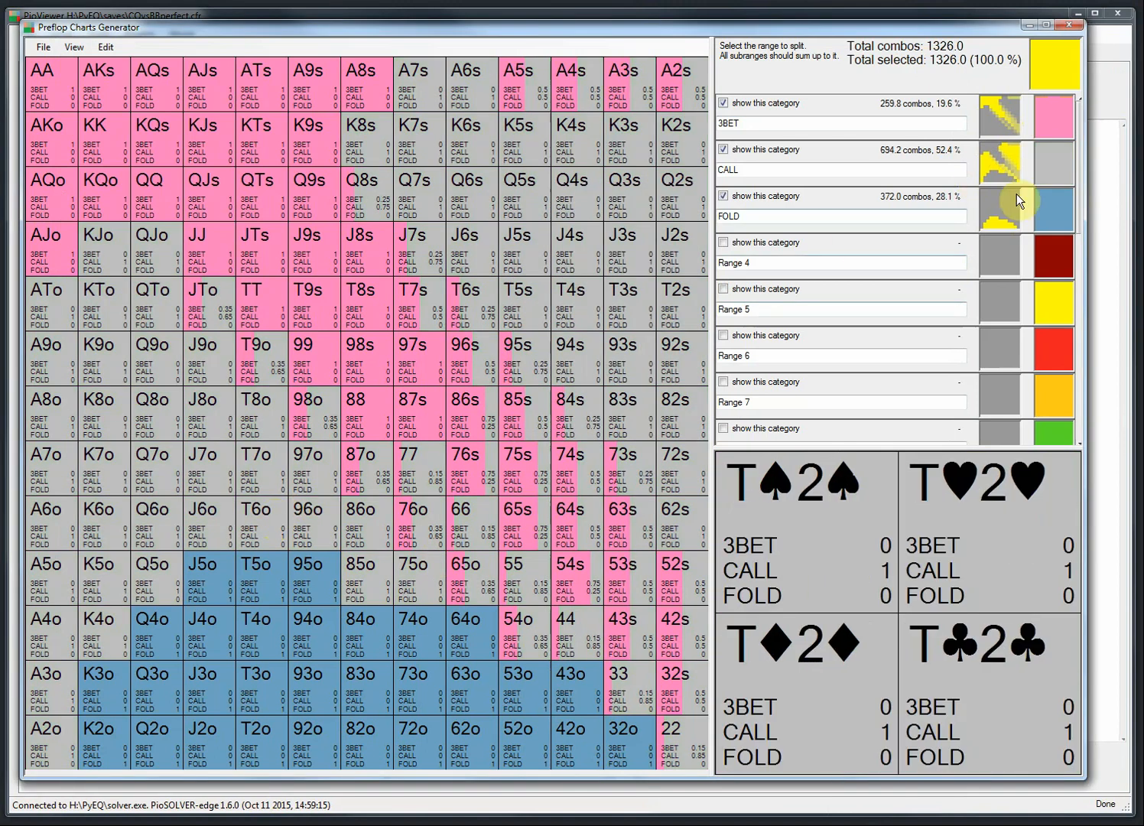
pyautogui.click(1034, 221)
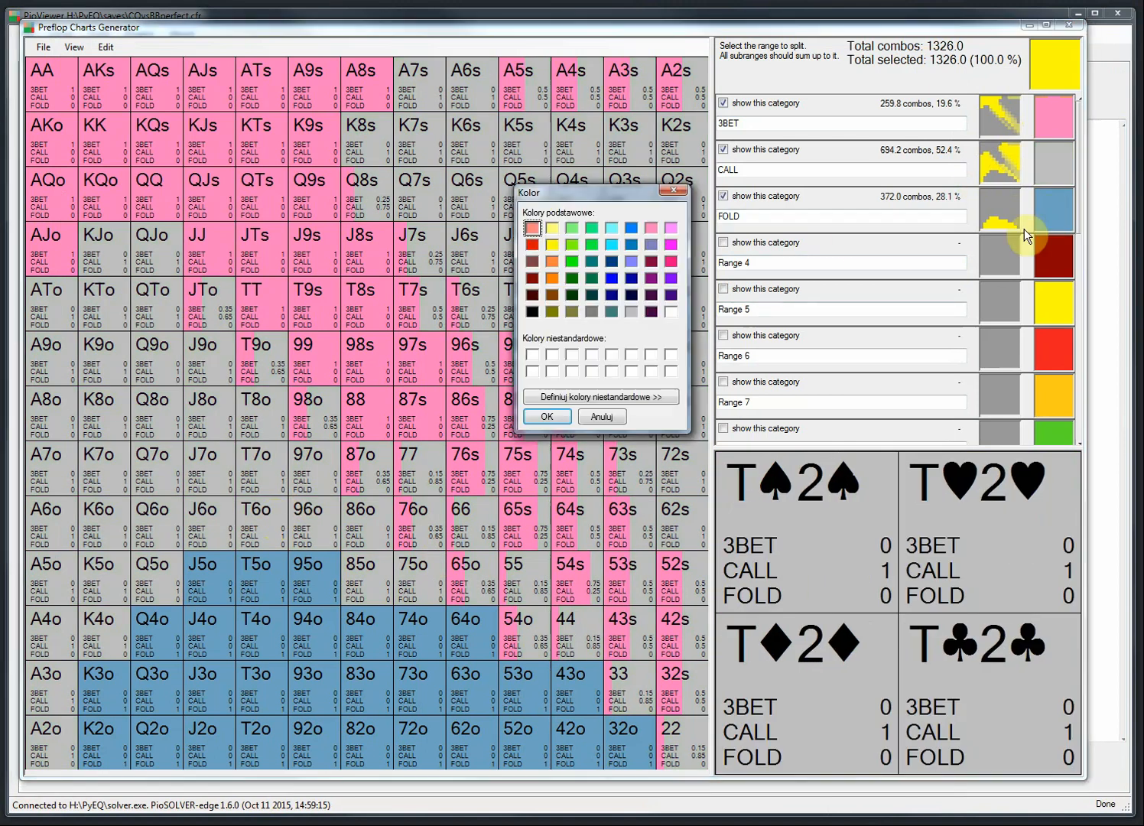
pyautogui.click(532, 312)
pyautogui.click(546, 416)
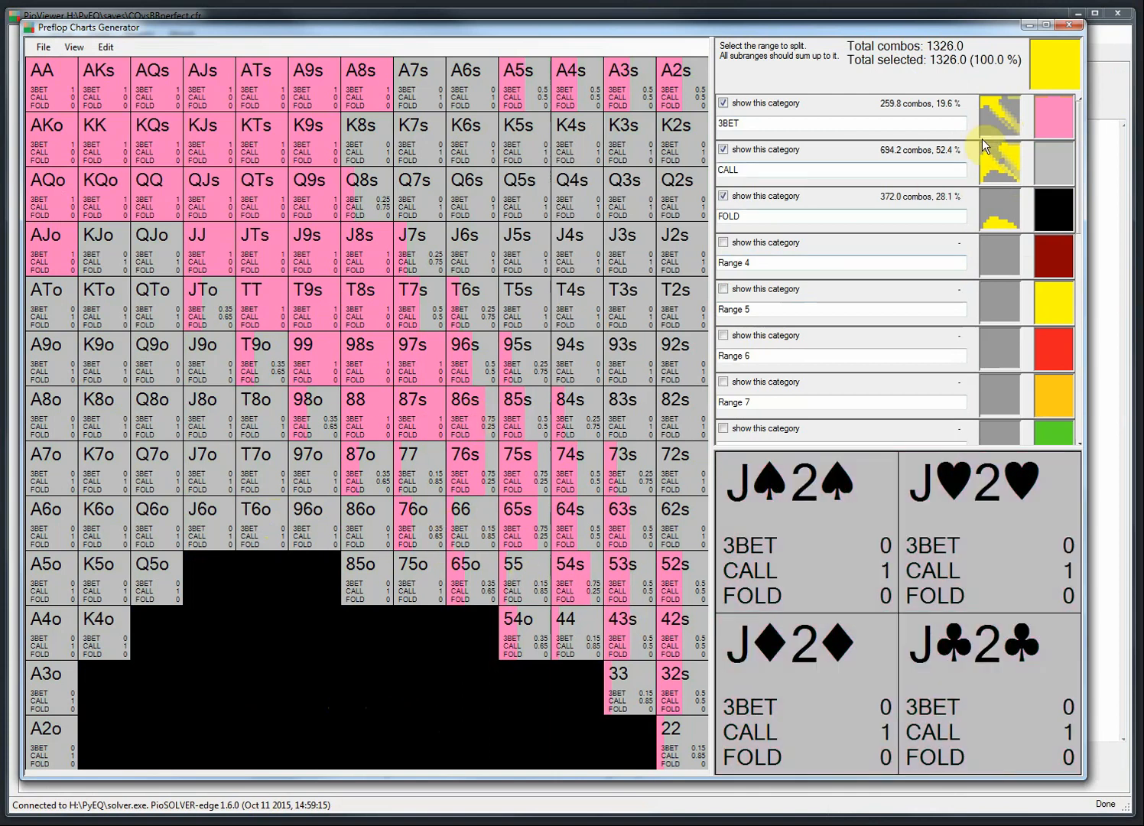
# View the 3BET category's hand range without changing it and close the Preflop Charts Generator.
pyautogui.moveTo(1084, 118); pyautogui.dragTo(1088, 76)
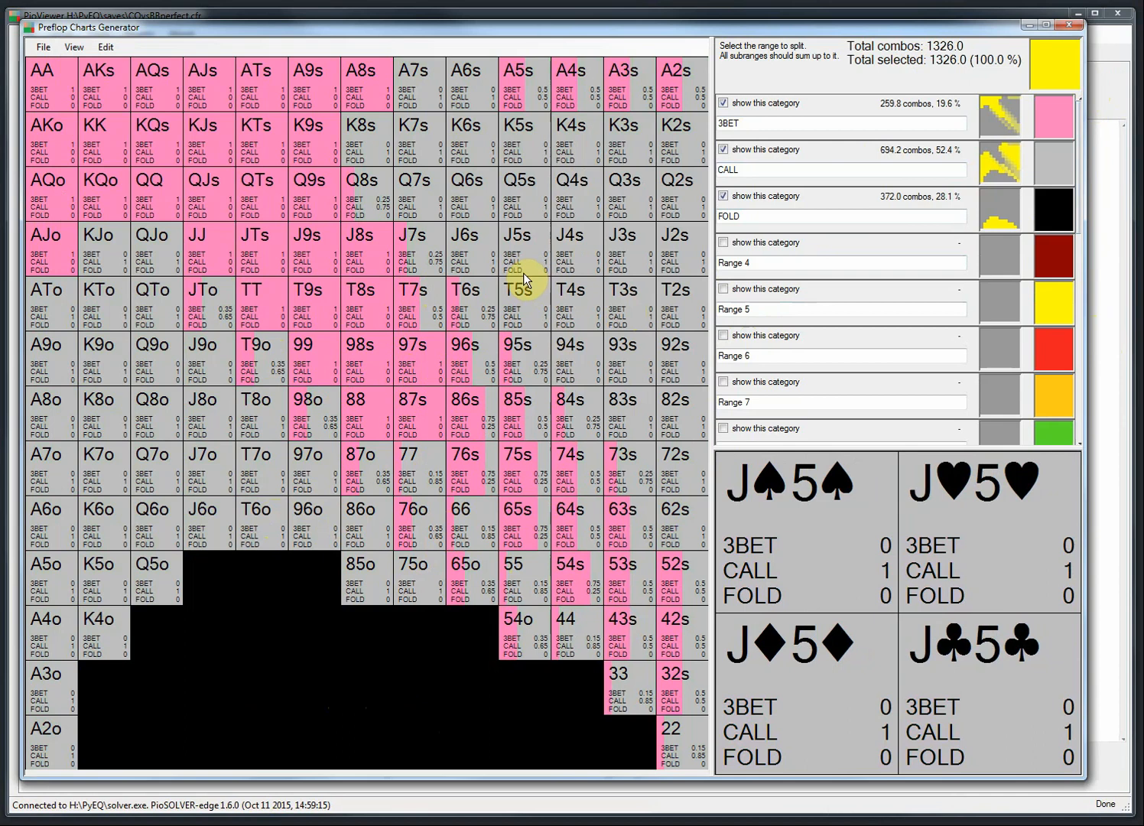
pyautogui.click(994, 114)
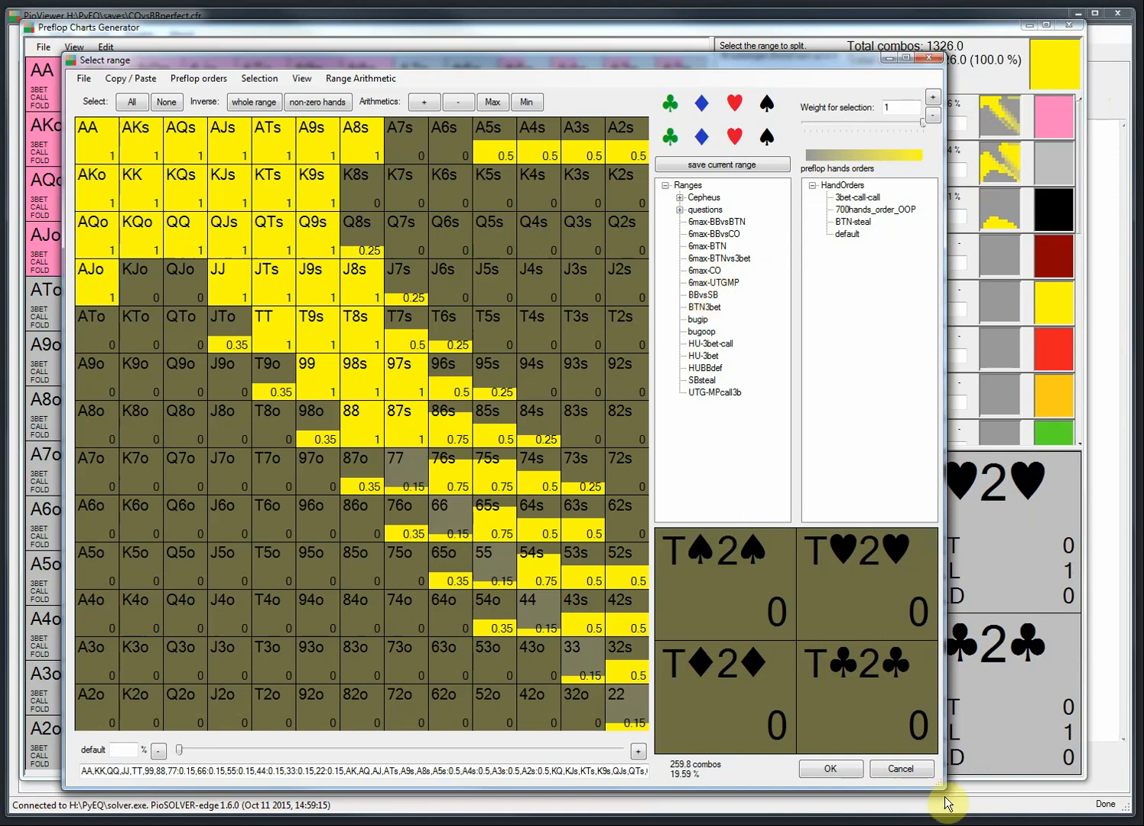
pyautogui.click(901, 768)
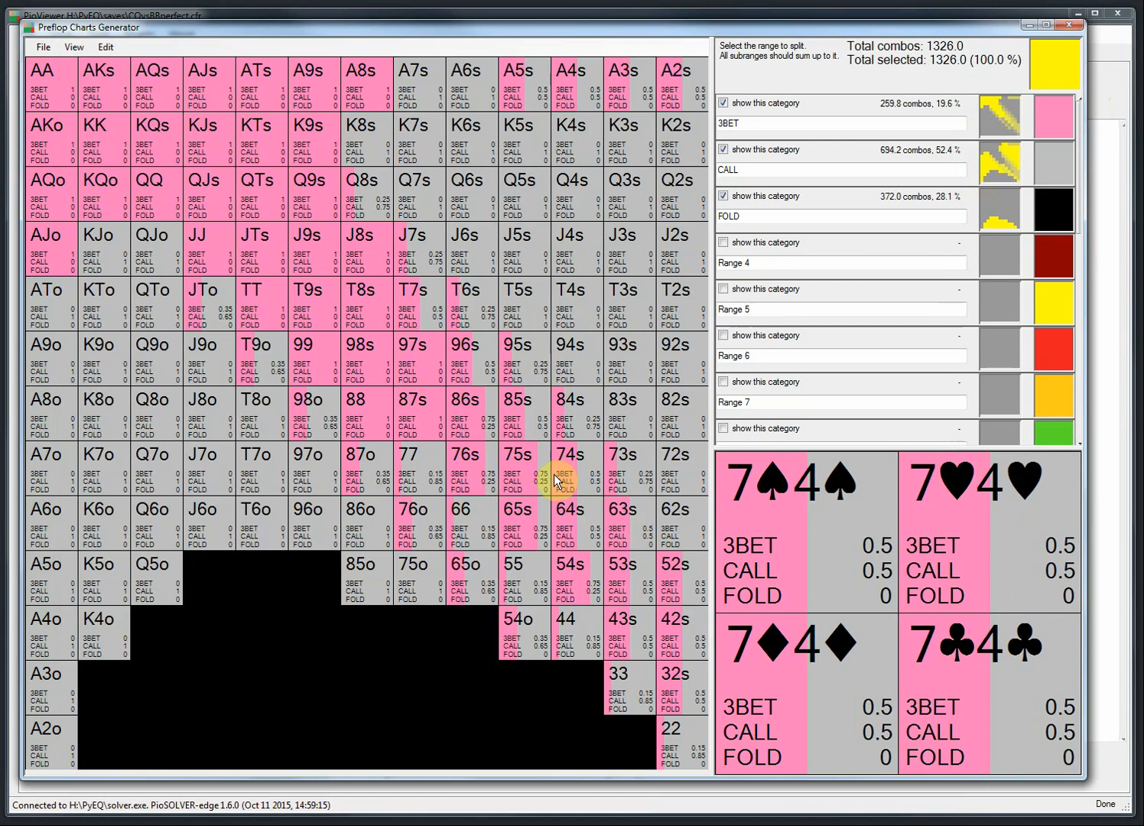
pyautogui.click(1074, 27)
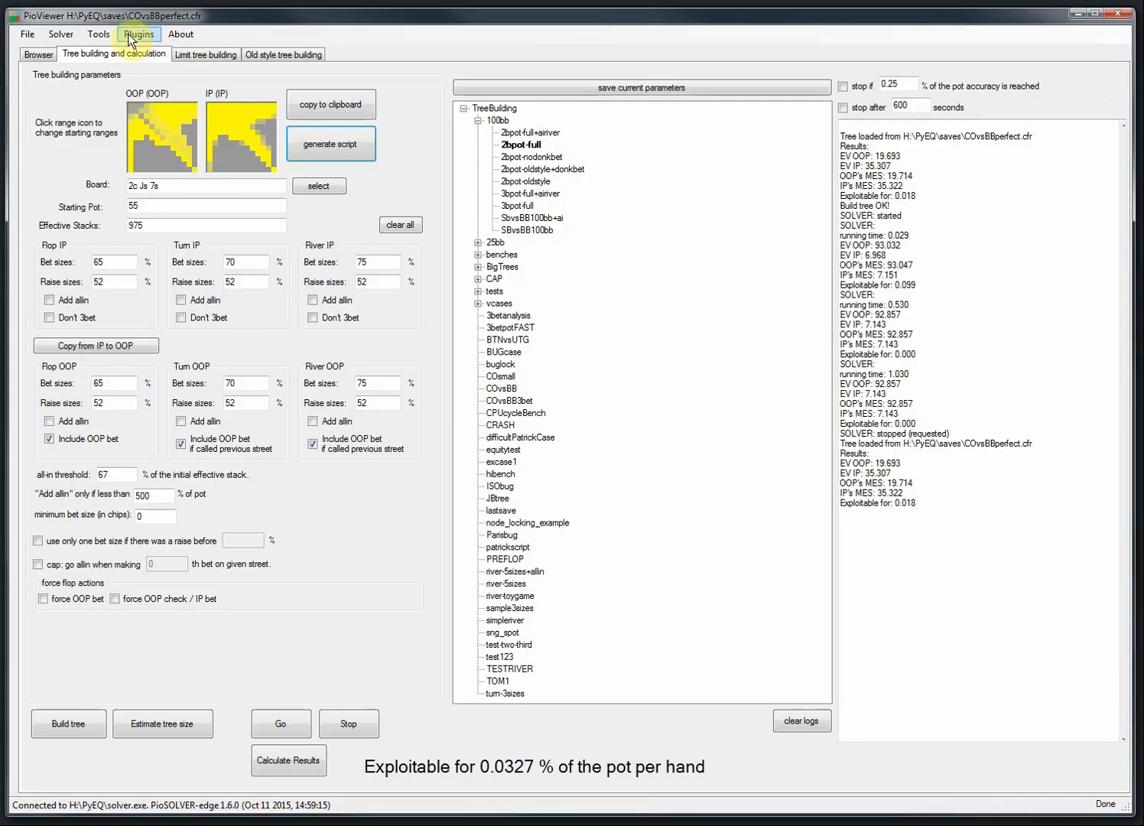
pyautogui.click(97, 34)
pyautogui.click(140, 33)
pyautogui.click(230, 142)
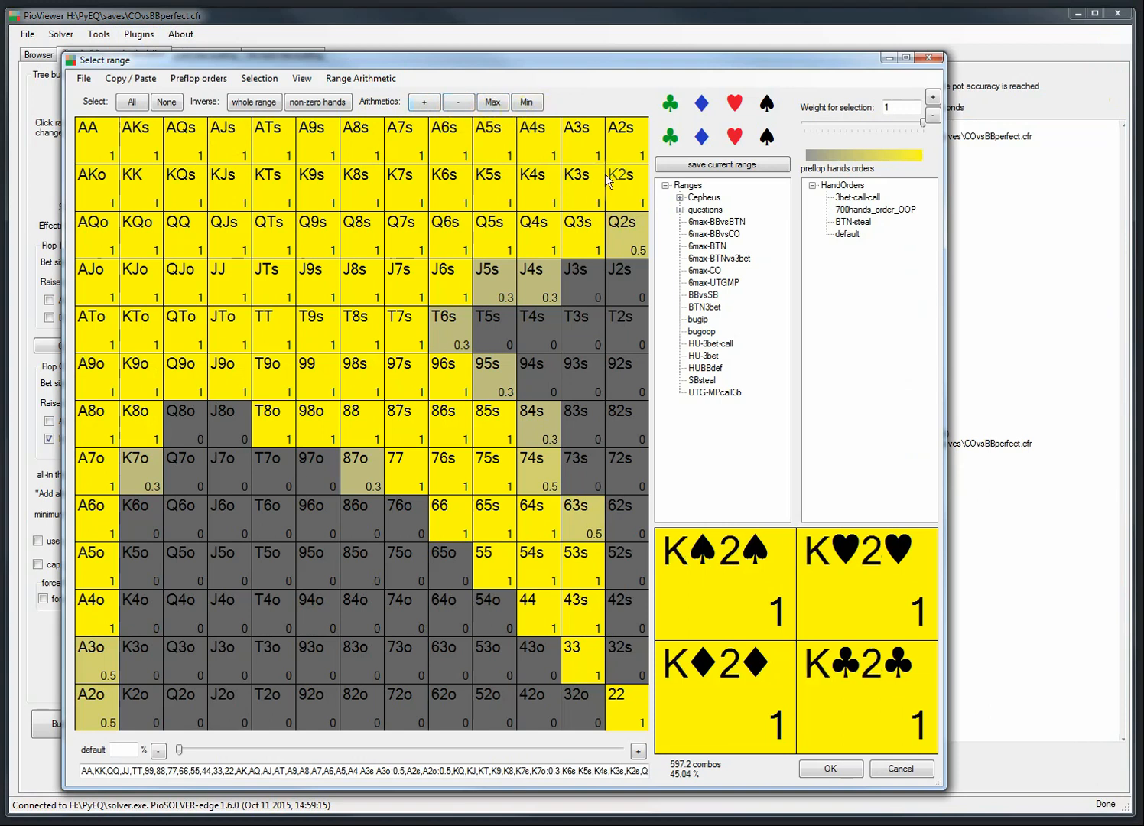
pyautogui.click(916, 770)
# Open the IP starting range, clear it, preview the saved 6max-BBvsBTN range and load the saved HU-3bet range.
pyautogui.click(228, 105)
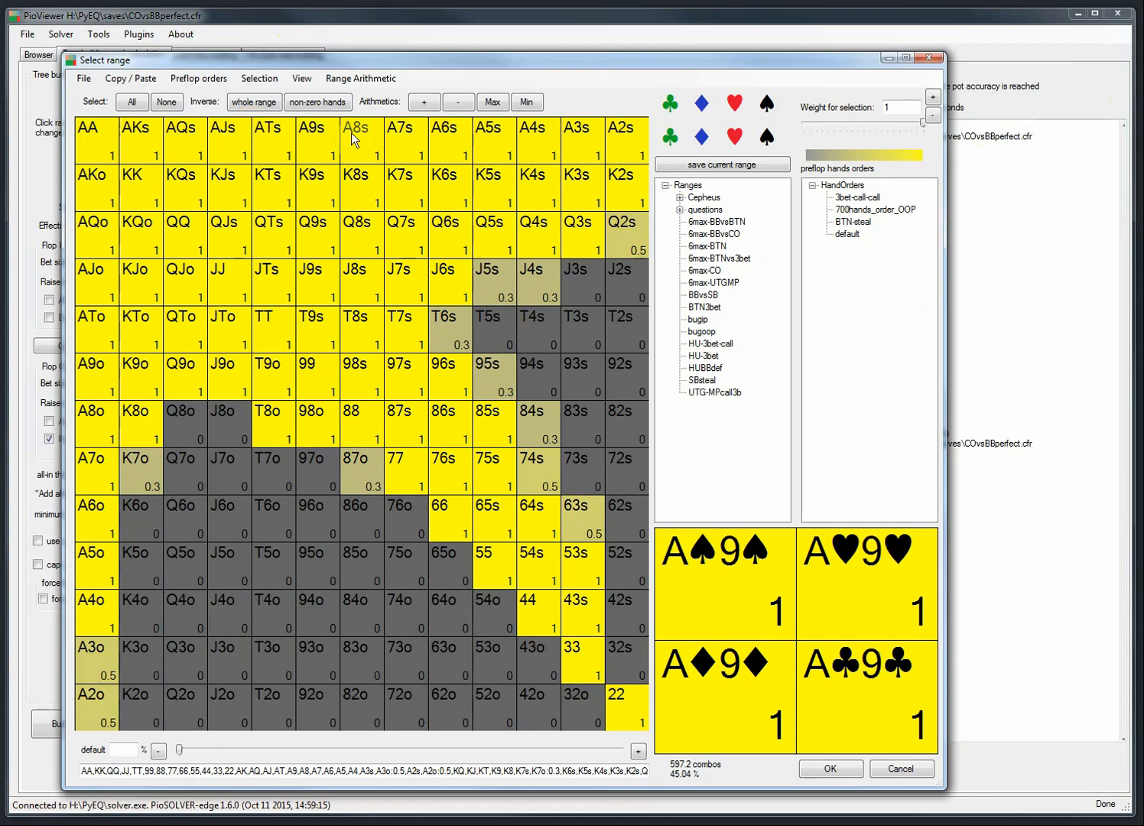
pyautogui.click(166, 102)
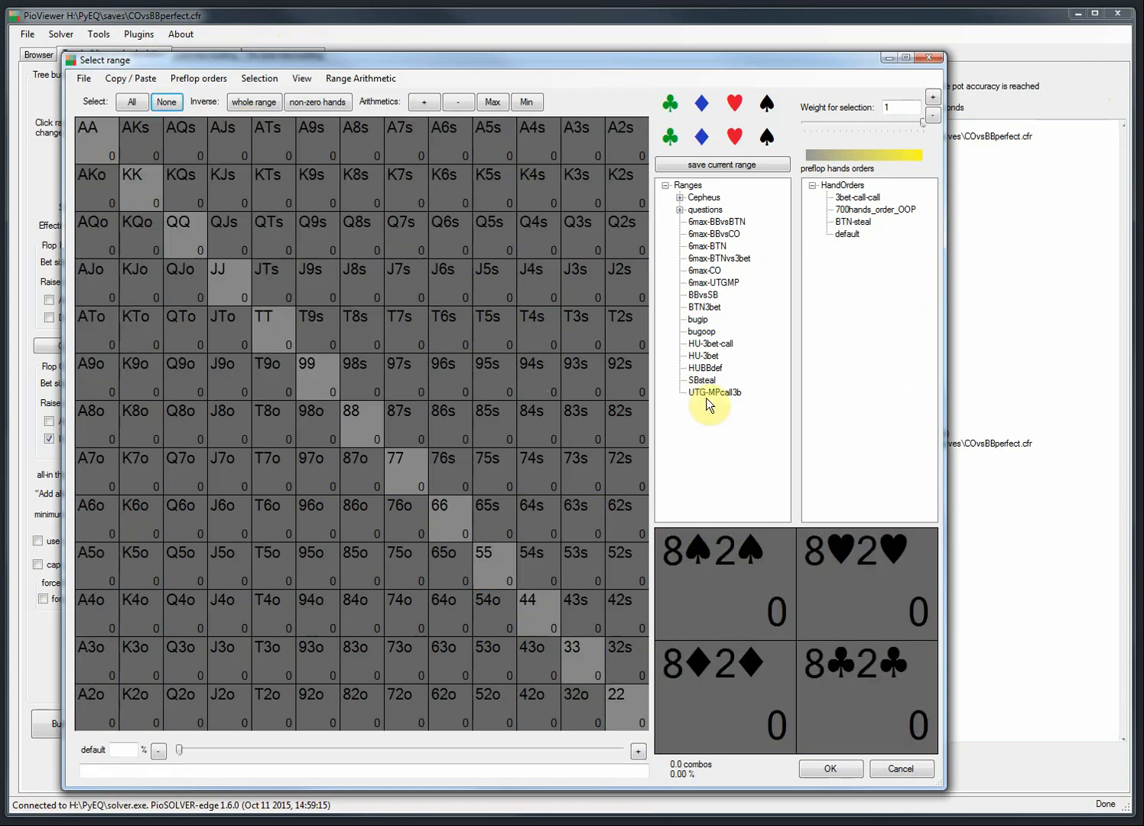
pyautogui.click(705, 356)
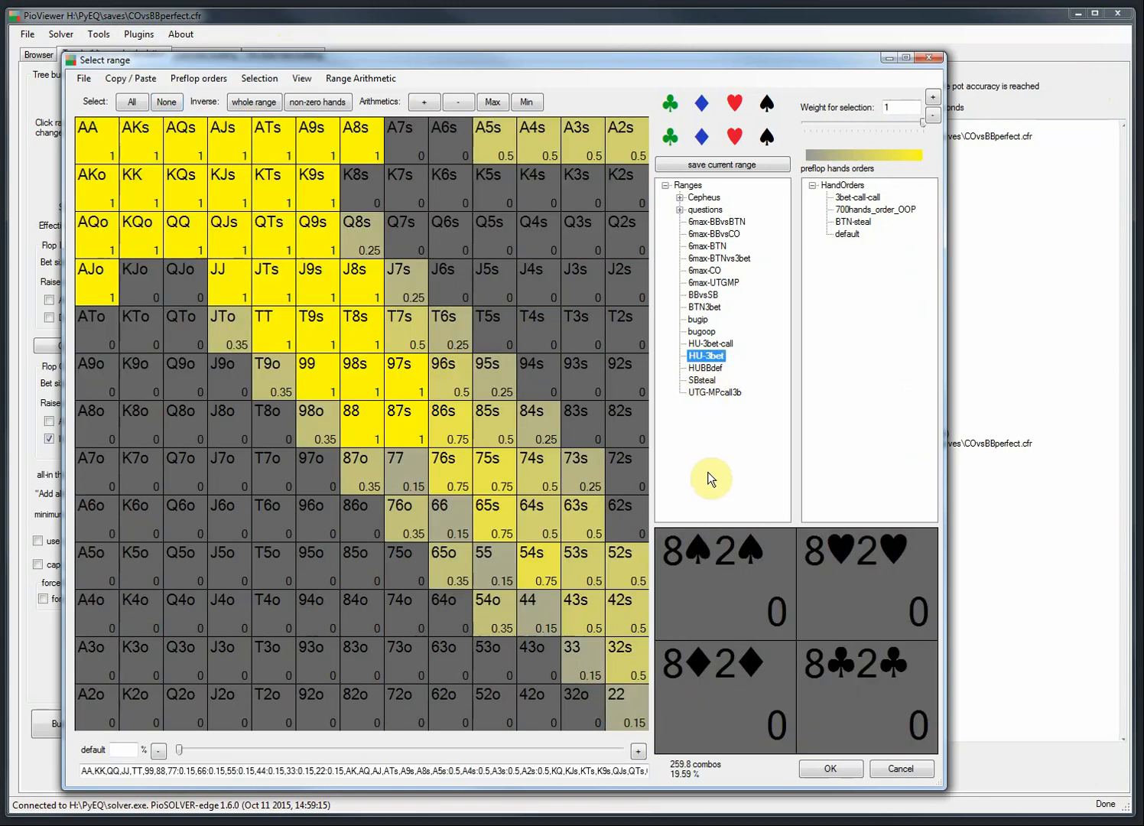
pyautogui.click(723, 221)
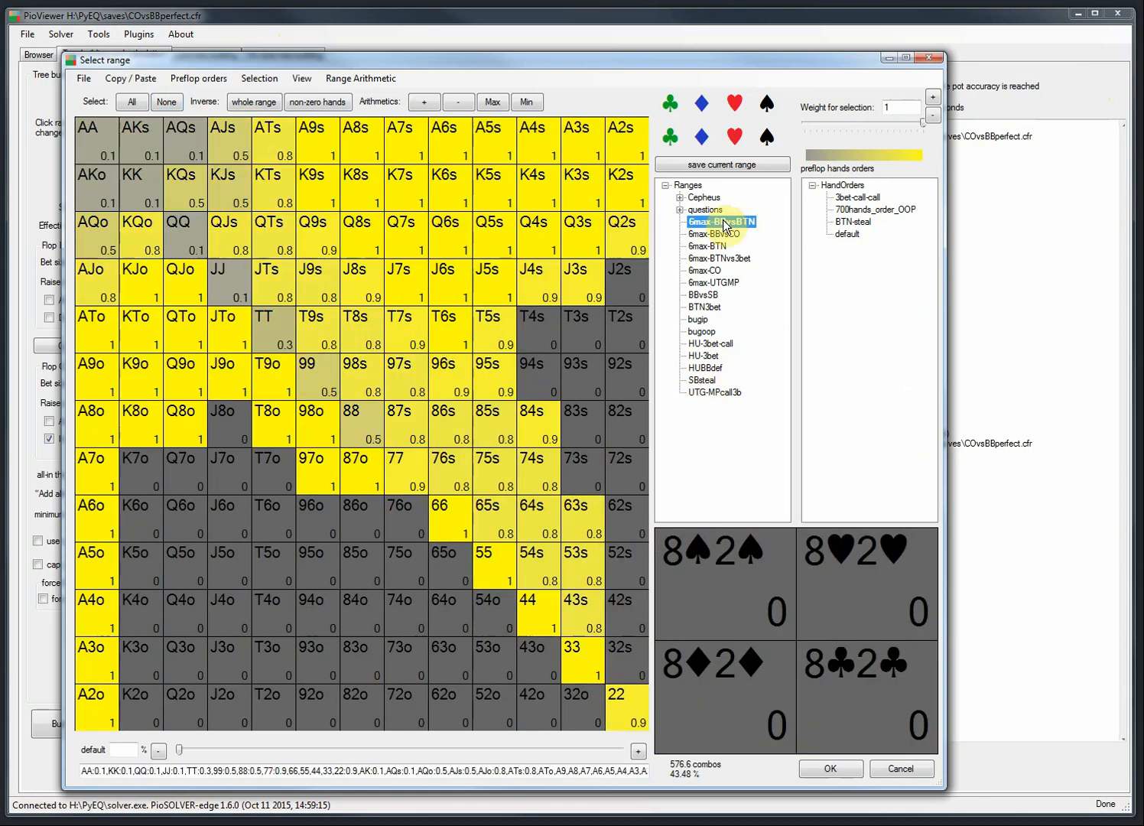
pyautogui.click(706, 358)
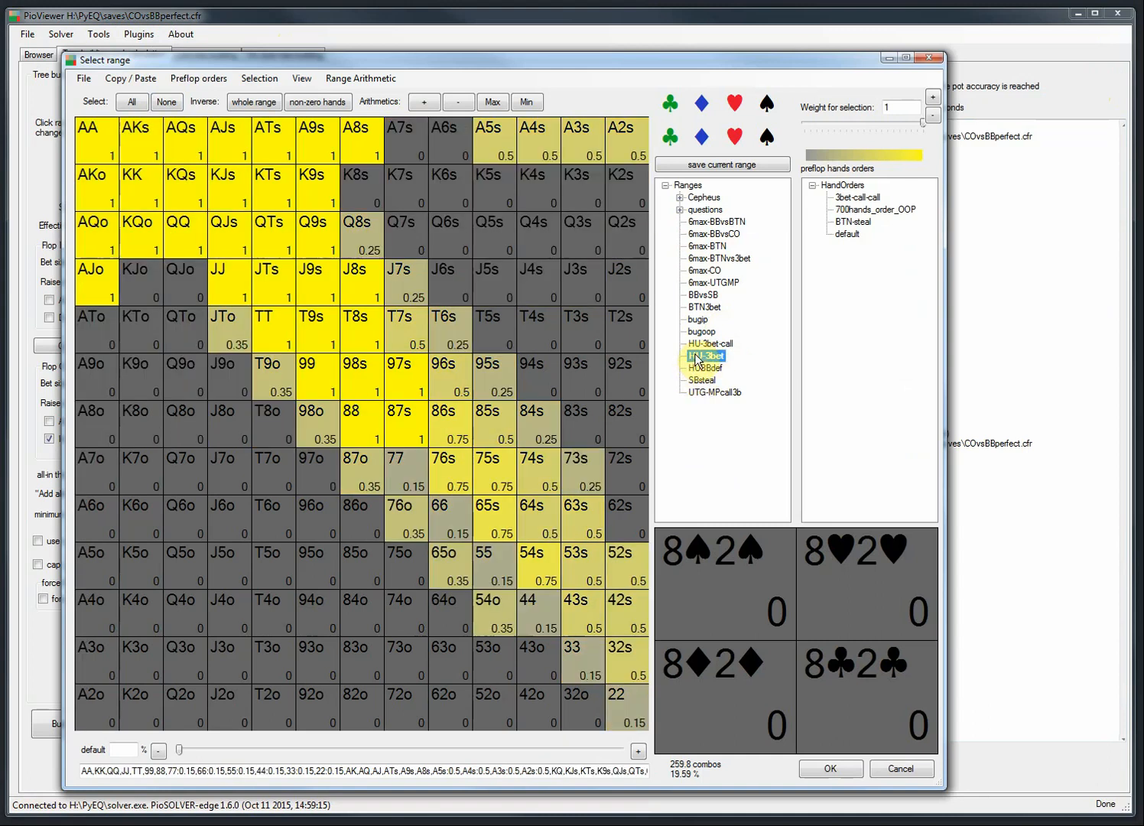
# Add the saved 6max-BBvsBTN range to the HU-3bet range with range arithmetic.
pyautogui.click(419, 104)
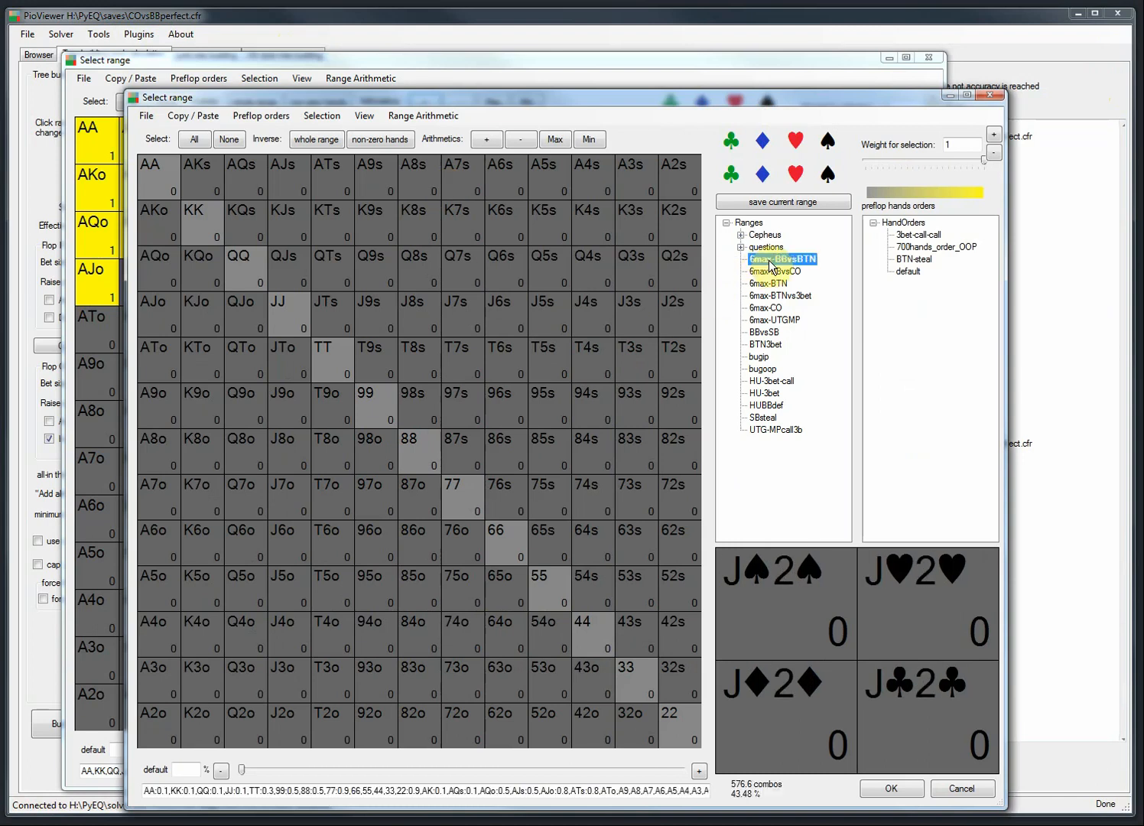
pyautogui.click(770, 260)
pyautogui.click(889, 787)
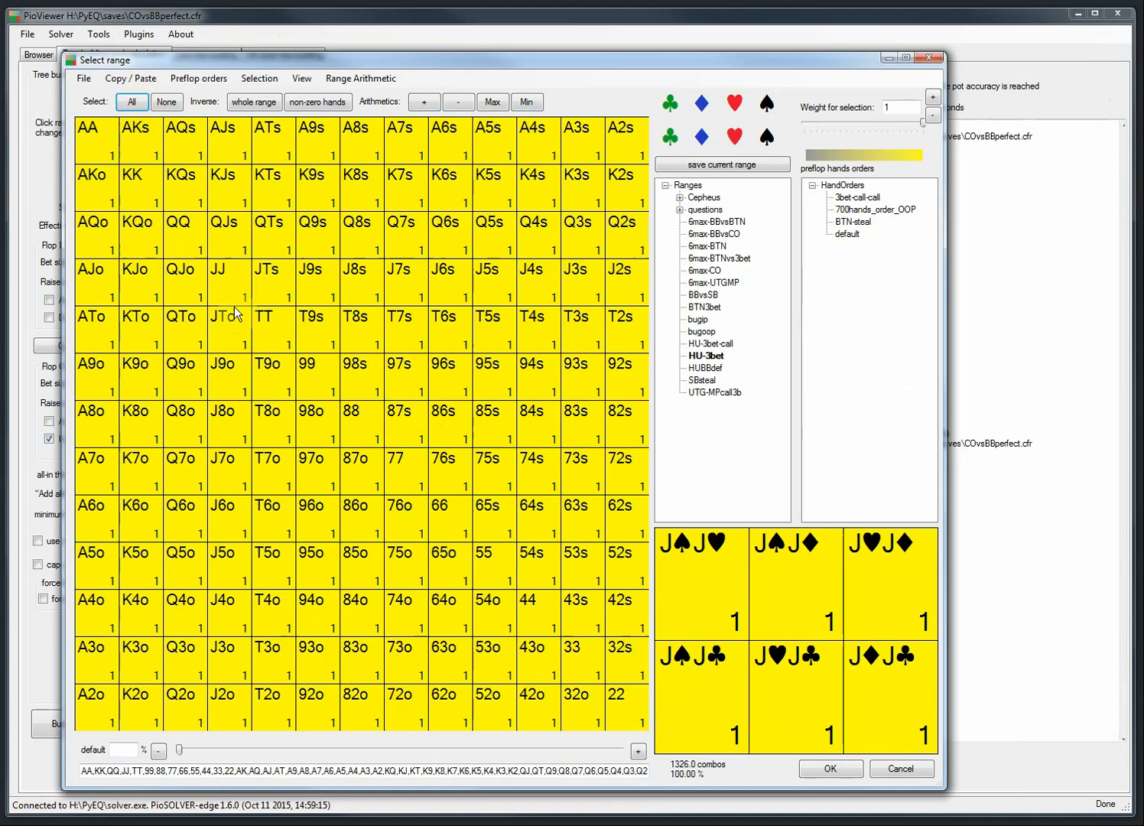
# Select all hands, subtract the saved HU-3bet range from them, and close the range editor without applying.
pyautogui.click(136, 103)
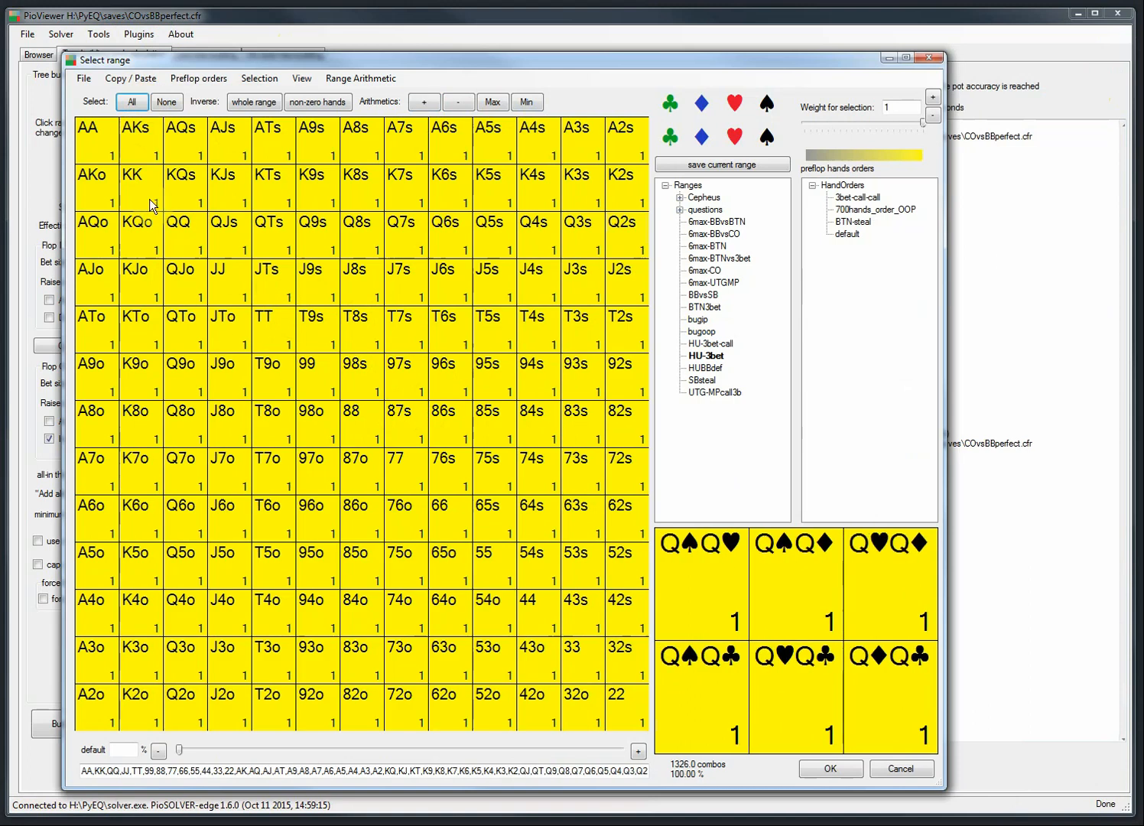
pyautogui.click(456, 101)
pyautogui.click(766, 392)
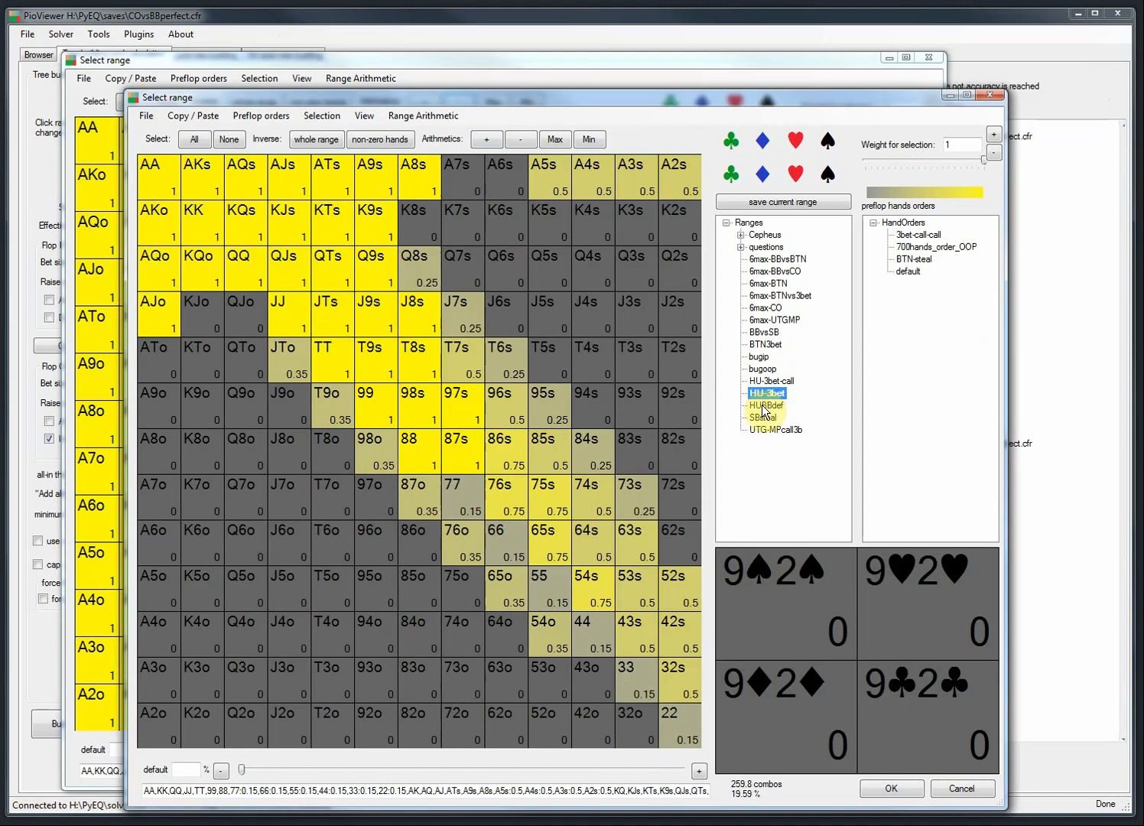
pyautogui.click(895, 791)
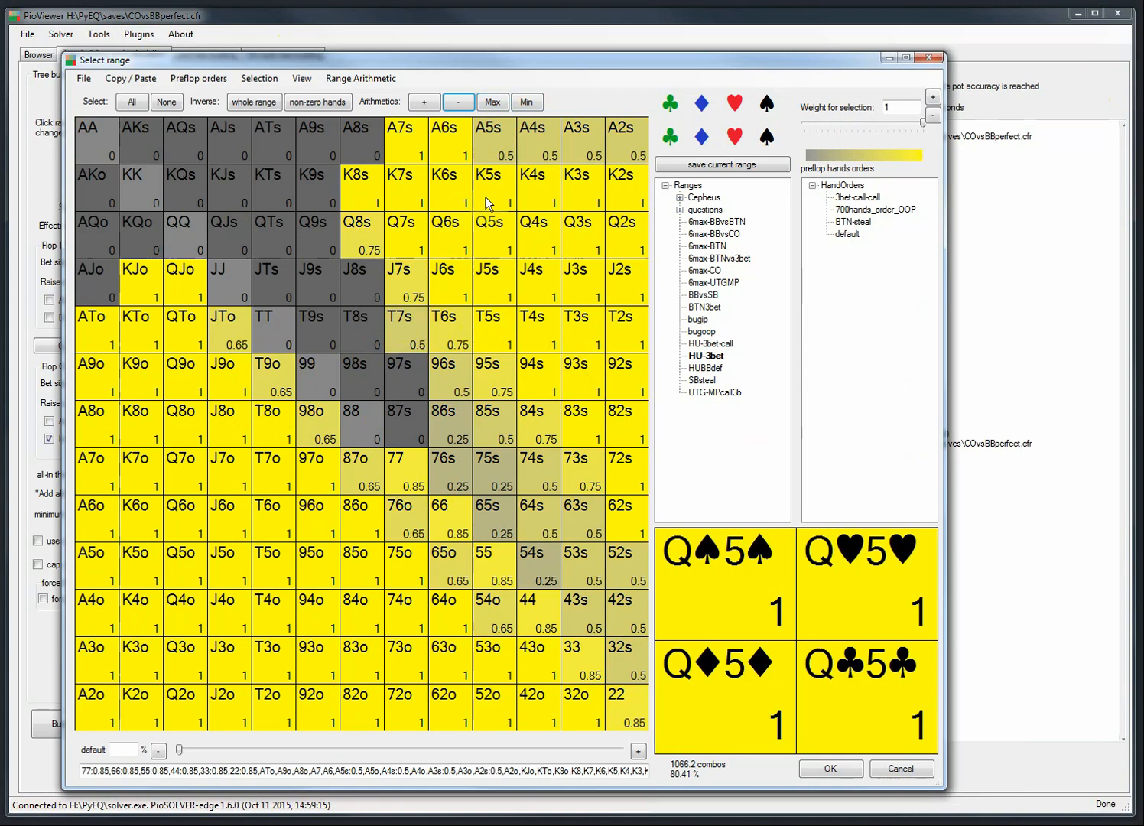
pyautogui.click(931, 59)
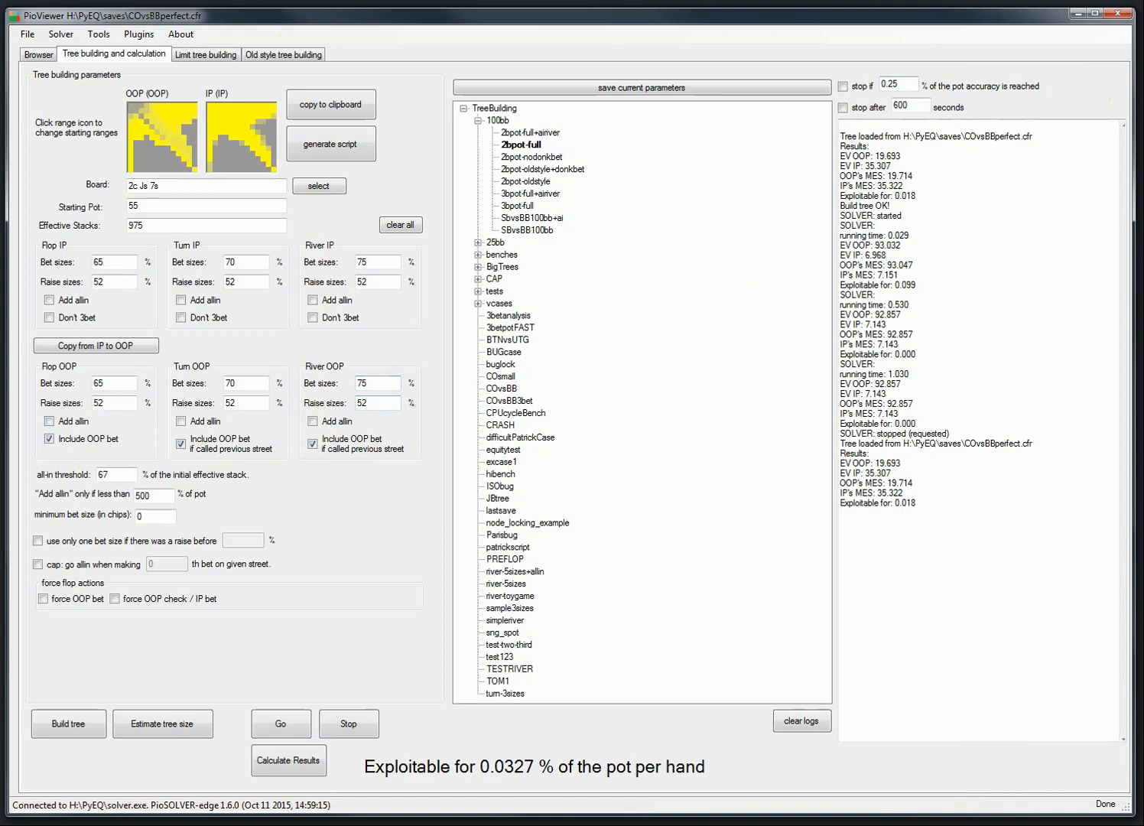
# Switch to the browser and read the PioSOLVER 1.6 change about caps per street and donk bets in limit trees.
pyautogui.hotkey('alt', 'Tab')
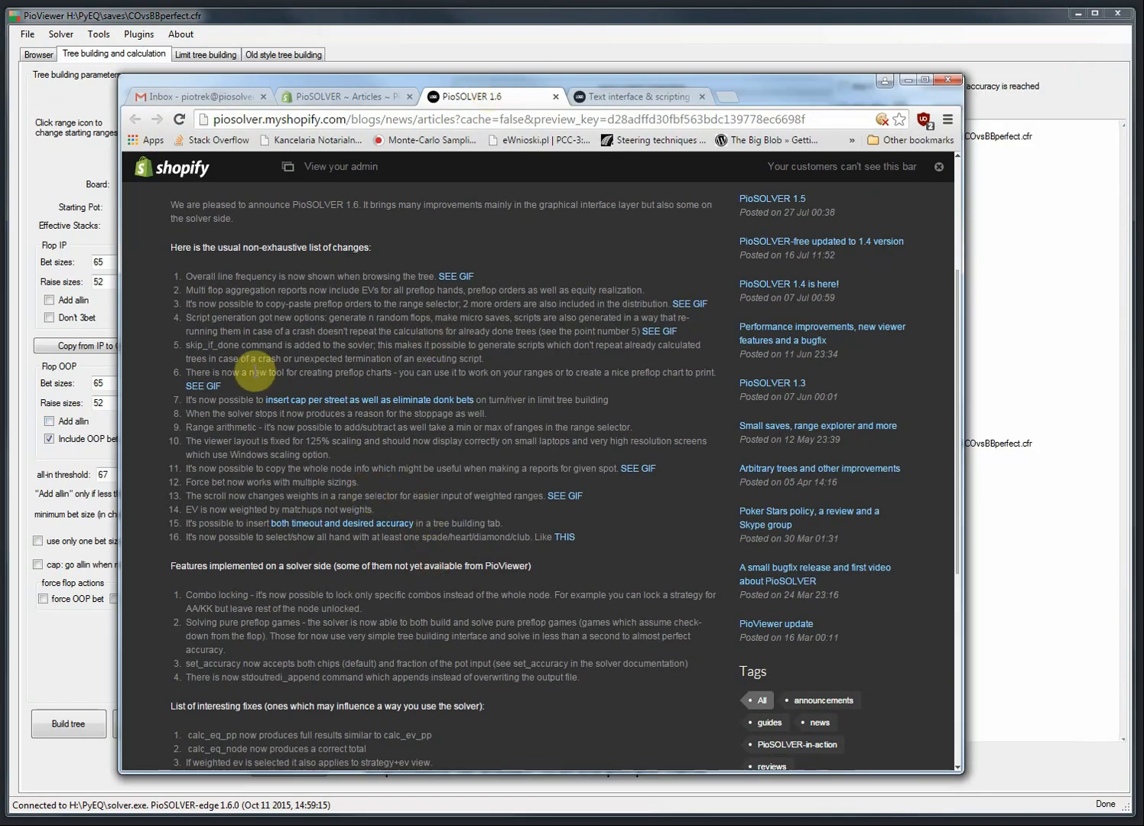
pyautogui.moveTo(233, 399); pyautogui.dragTo(497, 400)
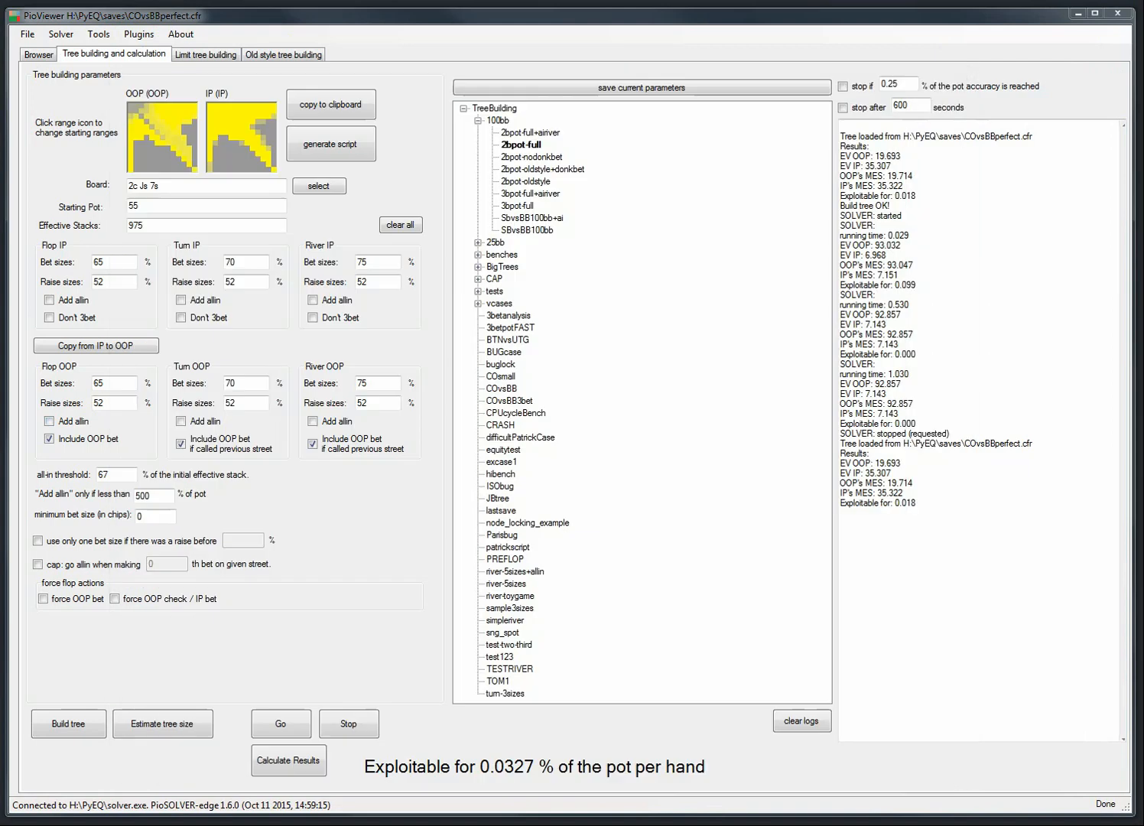
# In PioViewer's limit tree building, load the saved CepheusTs9s5d-full parameters and build the tree.
pyautogui.click(192, 54)
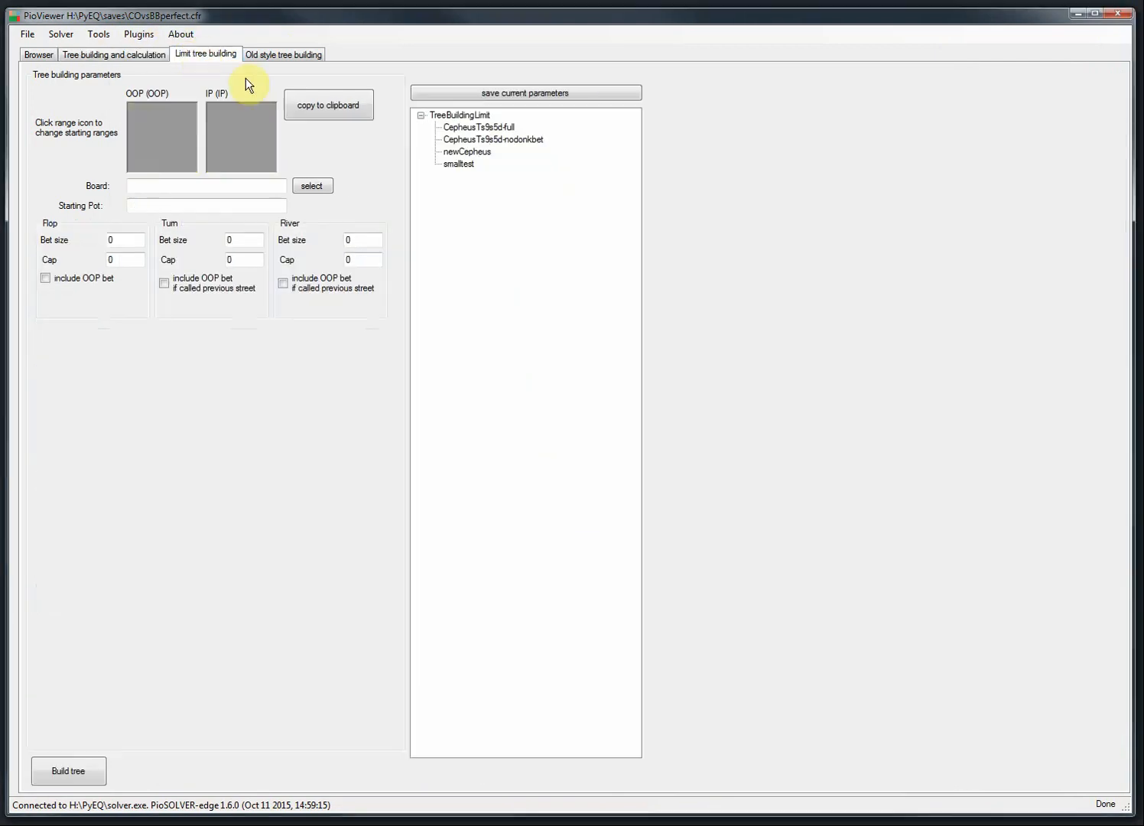
pyautogui.click(466, 128)
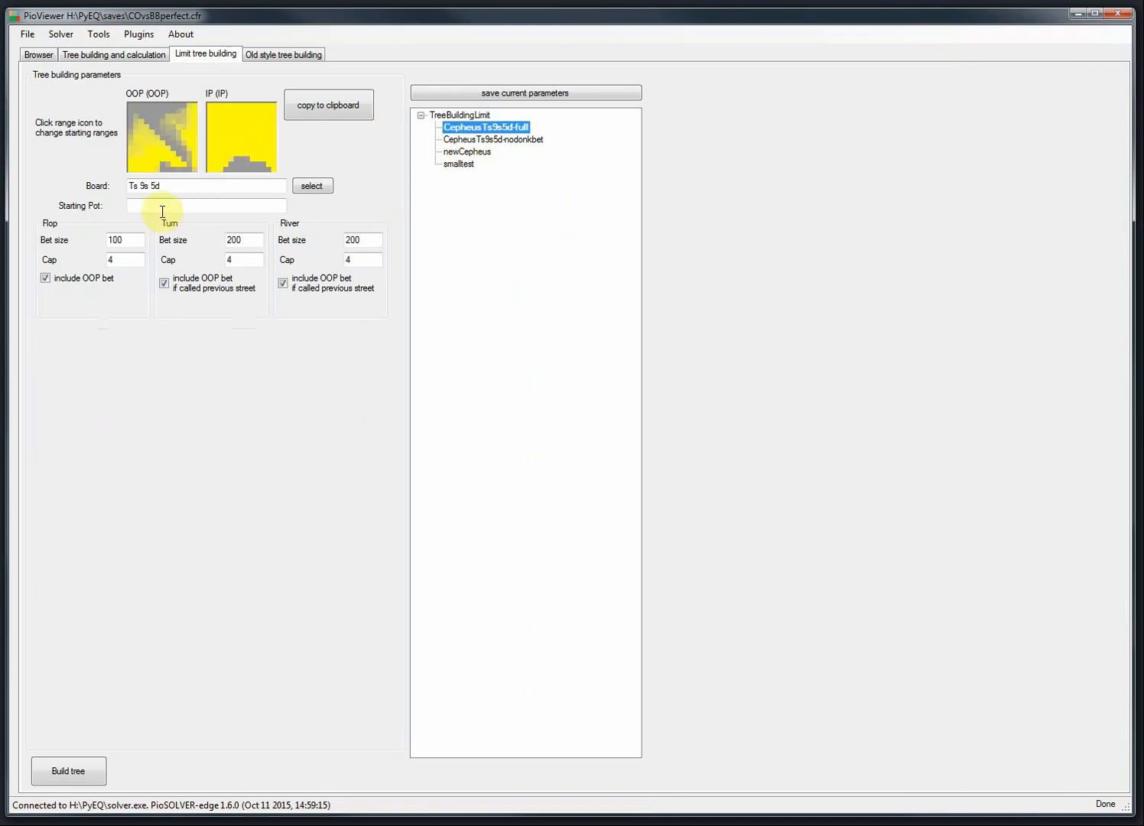
pyautogui.click(58, 757)
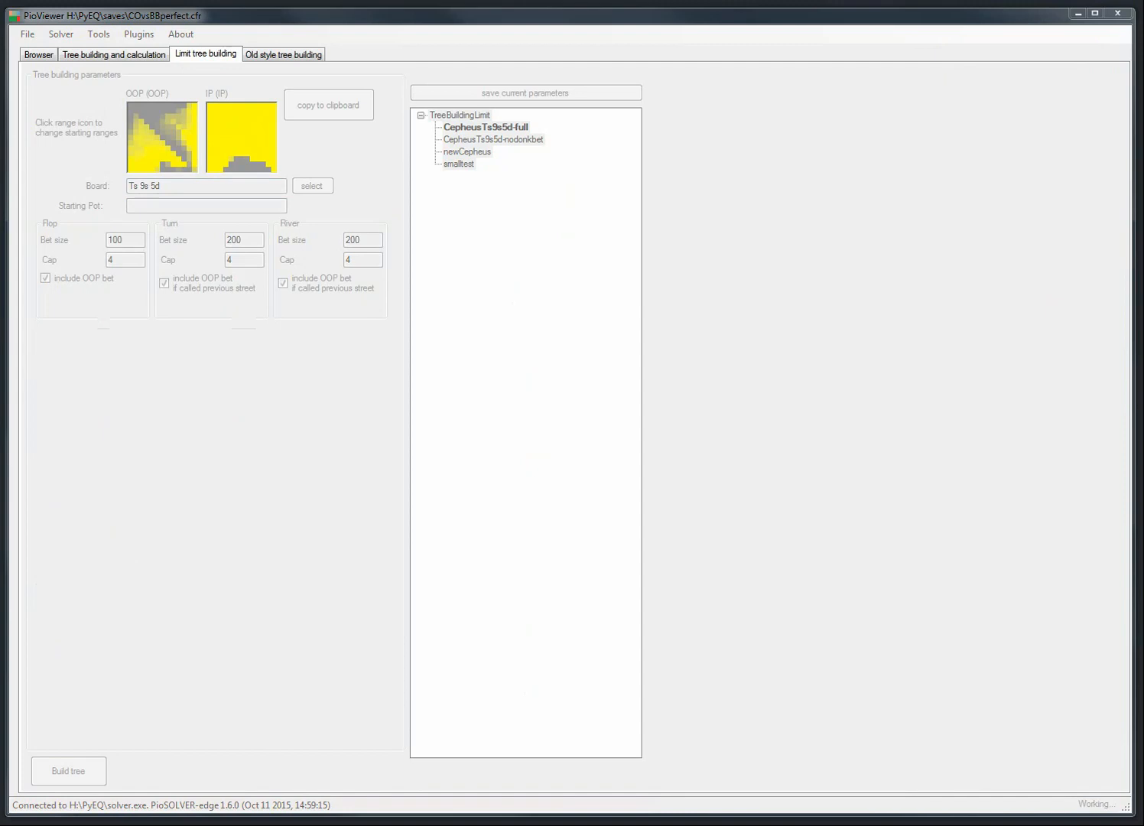
# Open Windows Task Manager with taskmgr and check the memory use of solver.exe for the full limit tree.
pyautogui.press('super')
pyautogui.write('tas')
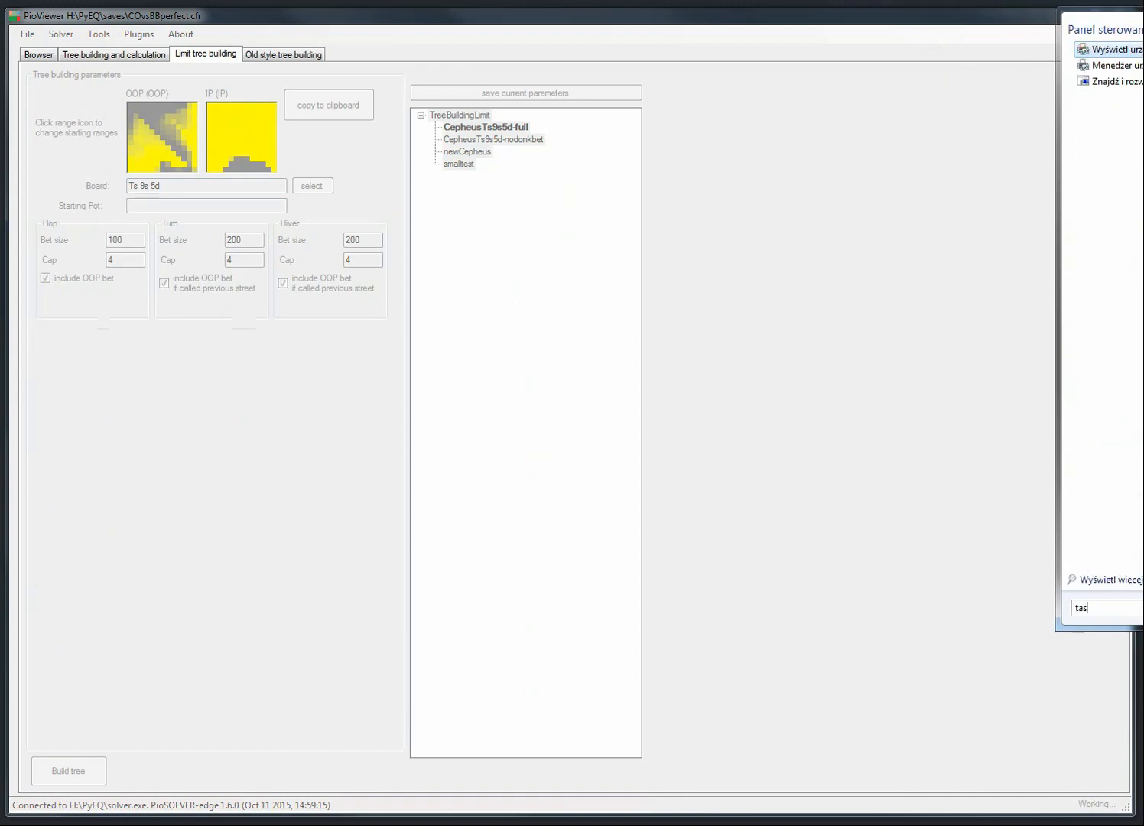
pyautogui.write('k m')
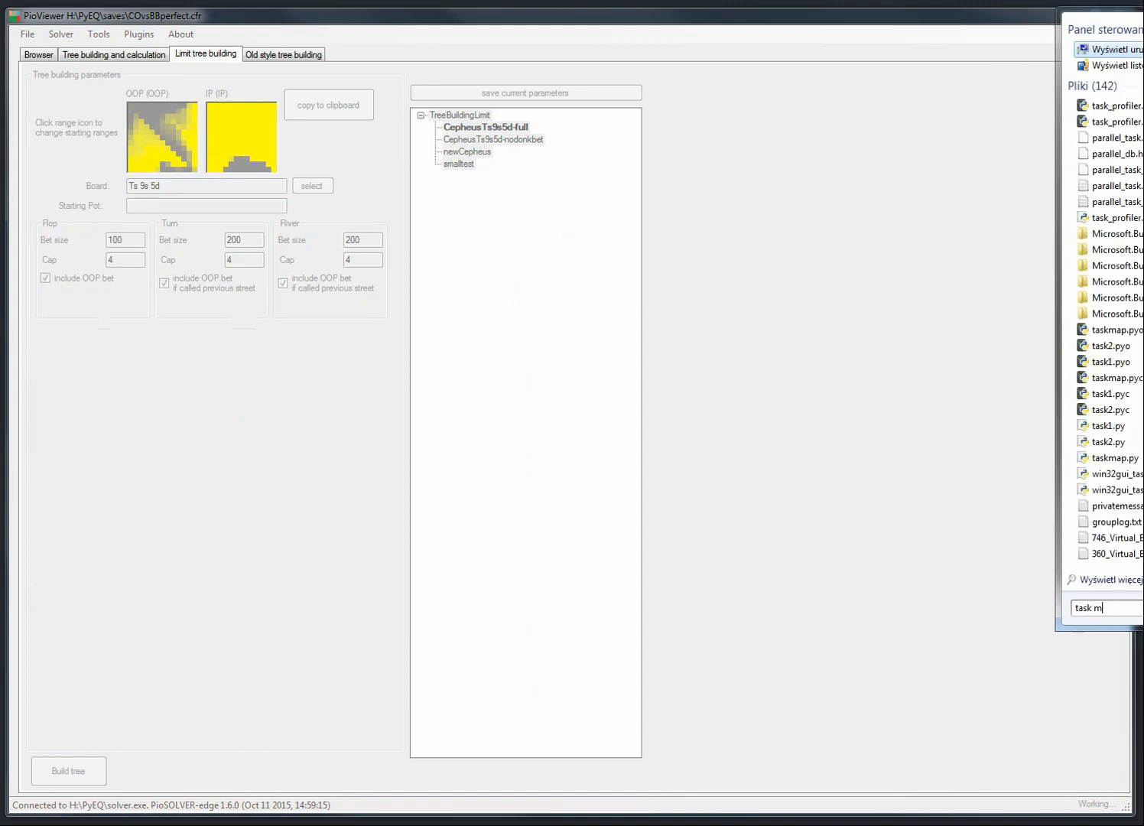
pyautogui.write('gr')
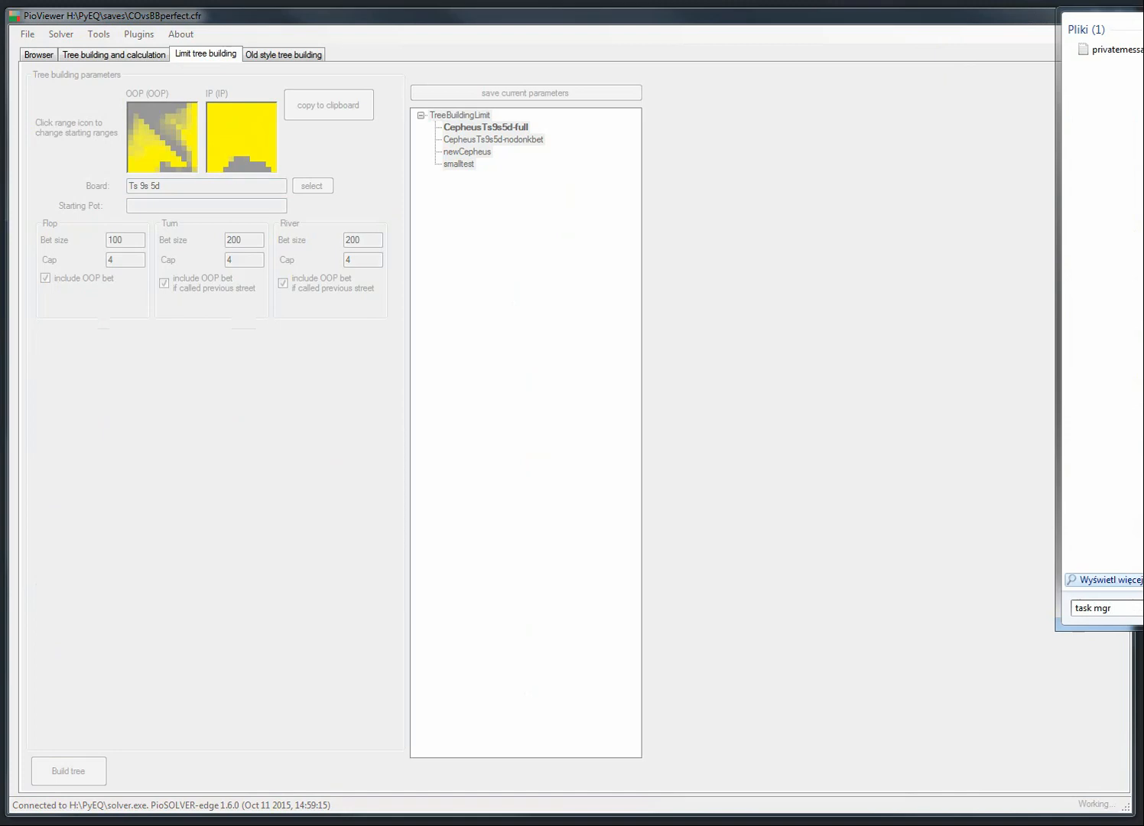
pyautogui.press('BackSpace')
pyautogui.press('BackSpace')
pyautogui.press('BackSpace')
pyautogui.press('BackSpace')
pyautogui.write('mgr')
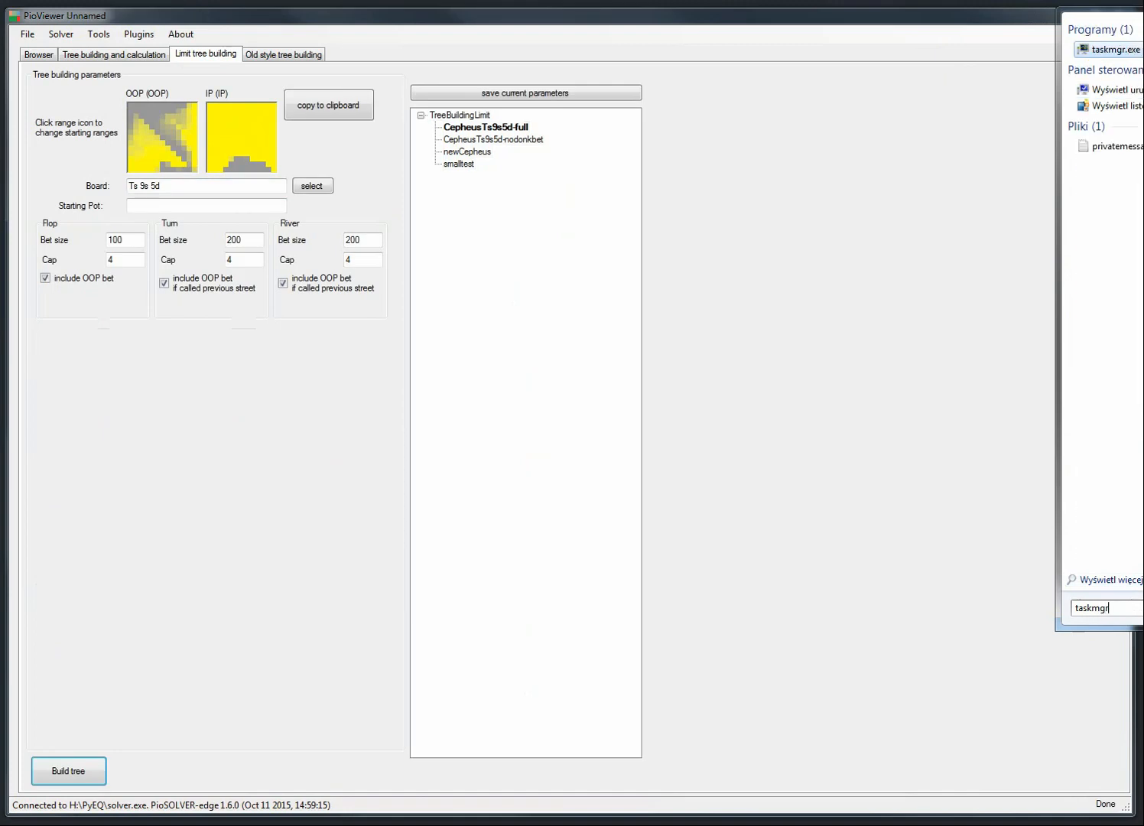
pyautogui.press('Return')
pyautogui.moveTo(338, 262); pyautogui.dragTo(450, 241)
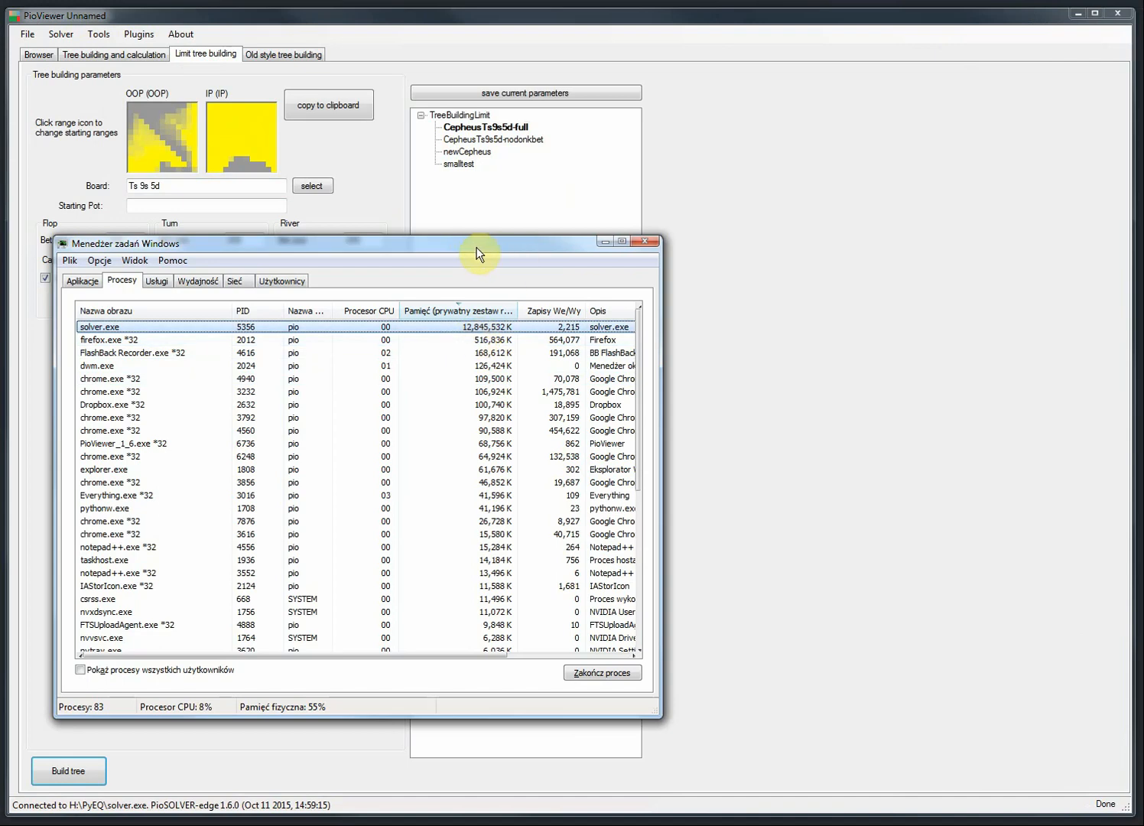
pyautogui.moveTo(478, 248); pyautogui.dragTo(861, 259)
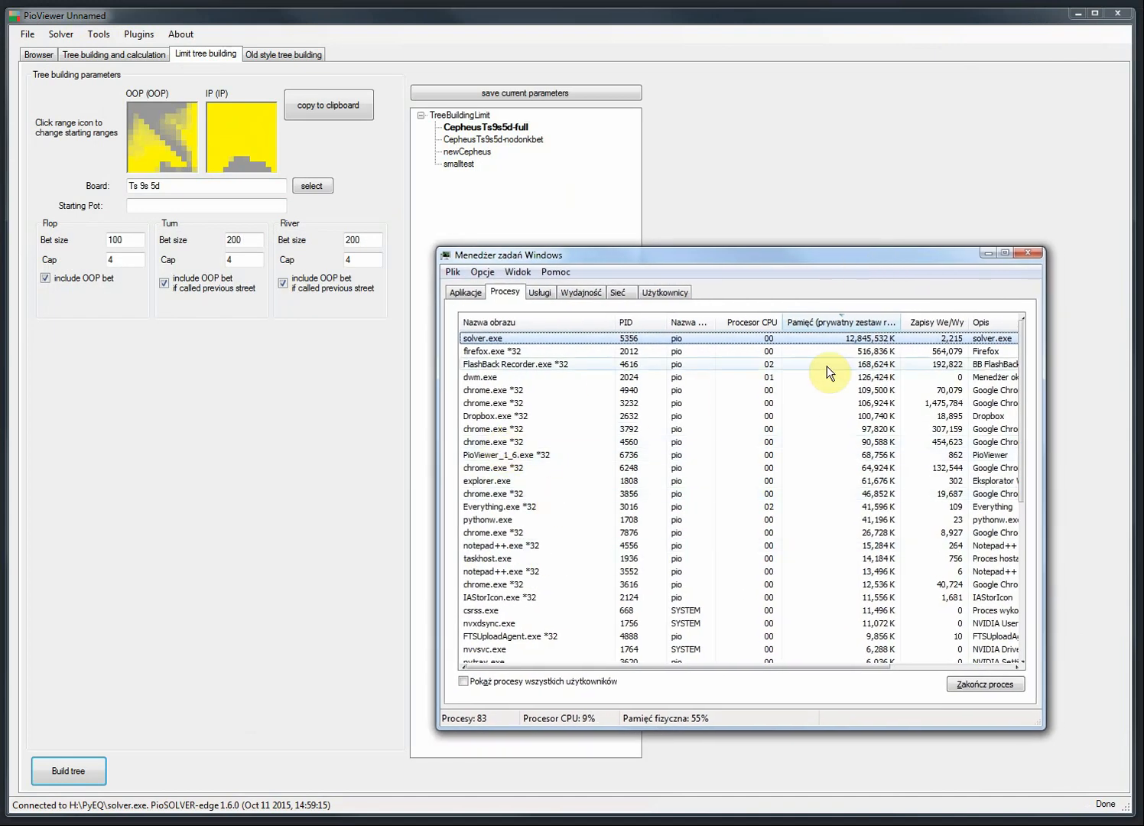
pyautogui.moveTo(577, 259)
pyautogui.mouseDown()
pyautogui.moveTo(679, 259)
pyautogui.moveTo(551, 277)
pyautogui.moveTo(573, 263)
pyautogui.mouseUp()
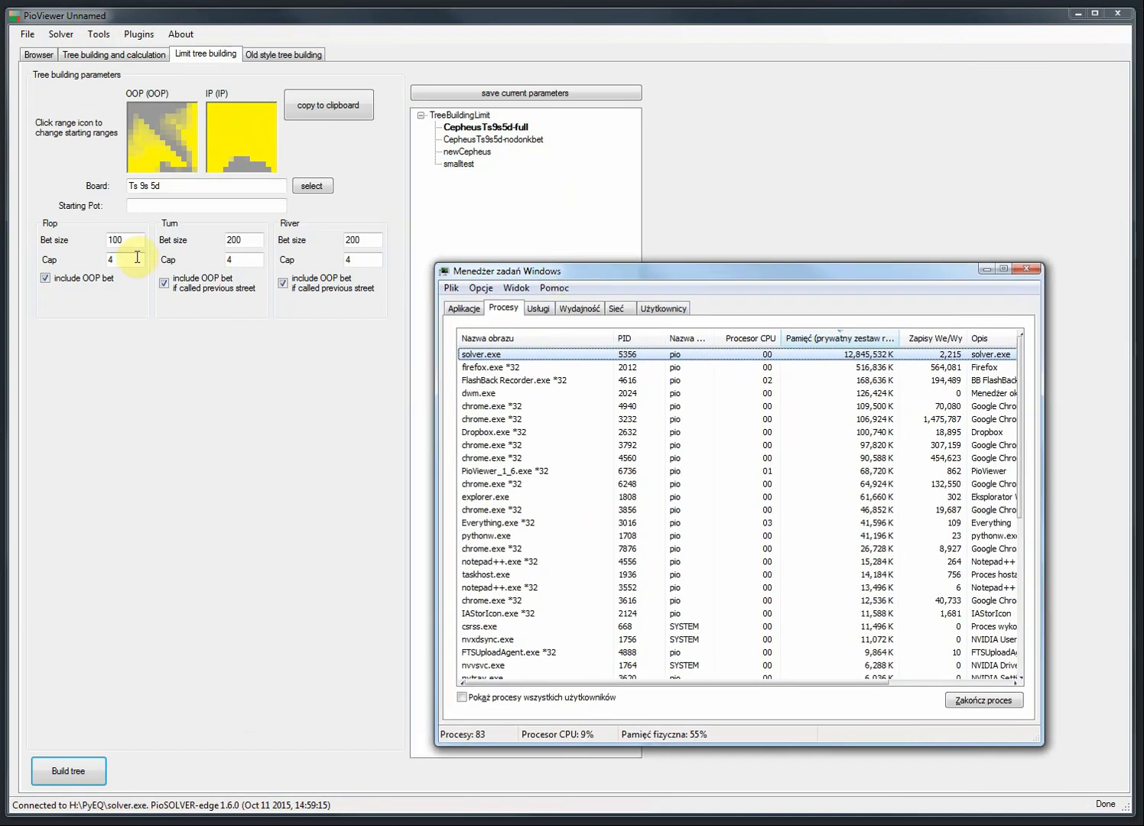
# Rebuild the limit tree without the flop OOP bet and check the memory use of solver.exe in Task Manager, closing it when finished.
pyautogui.click(46, 278)
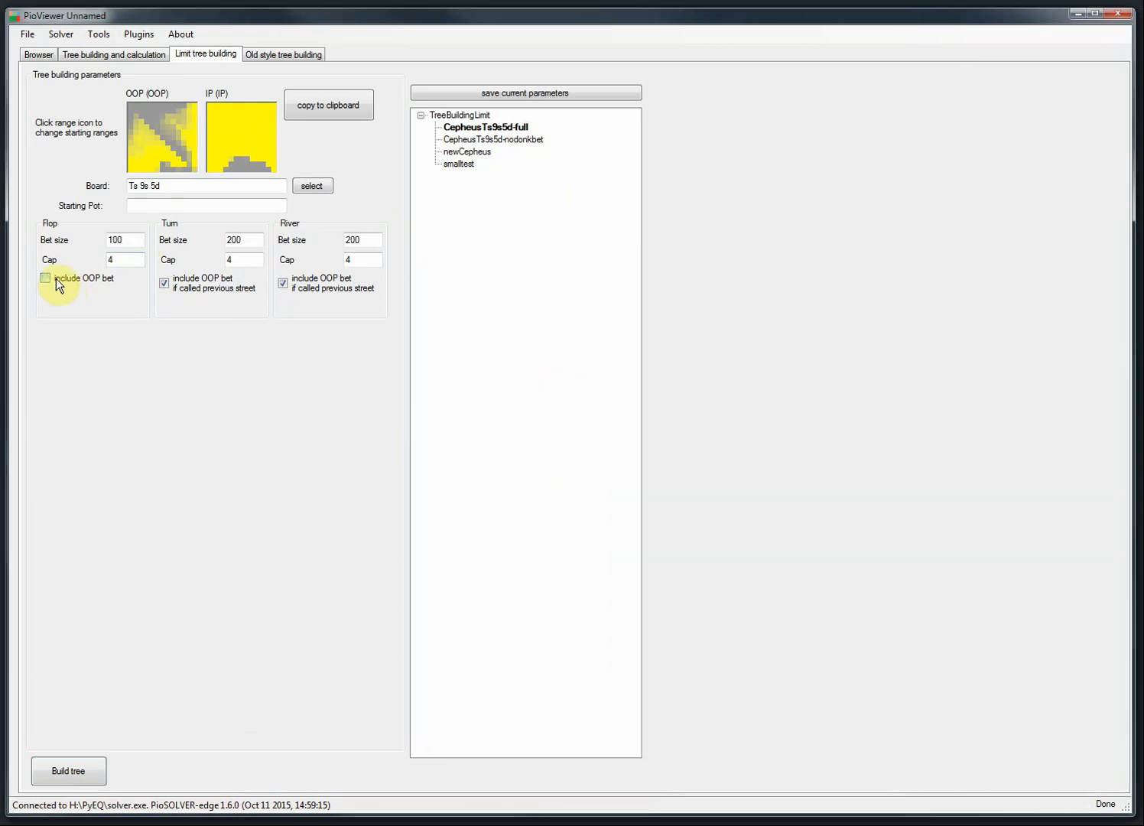
pyautogui.click(65, 769)
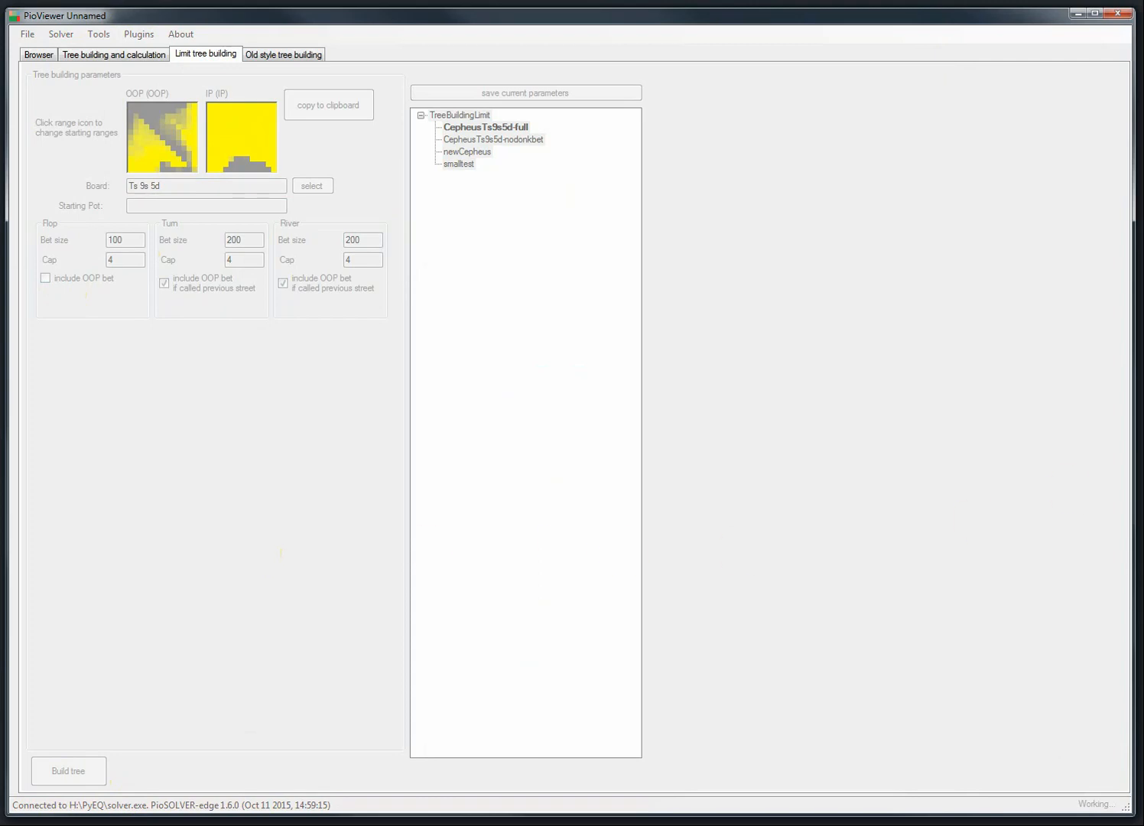
pyautogui.click(1140, 394)
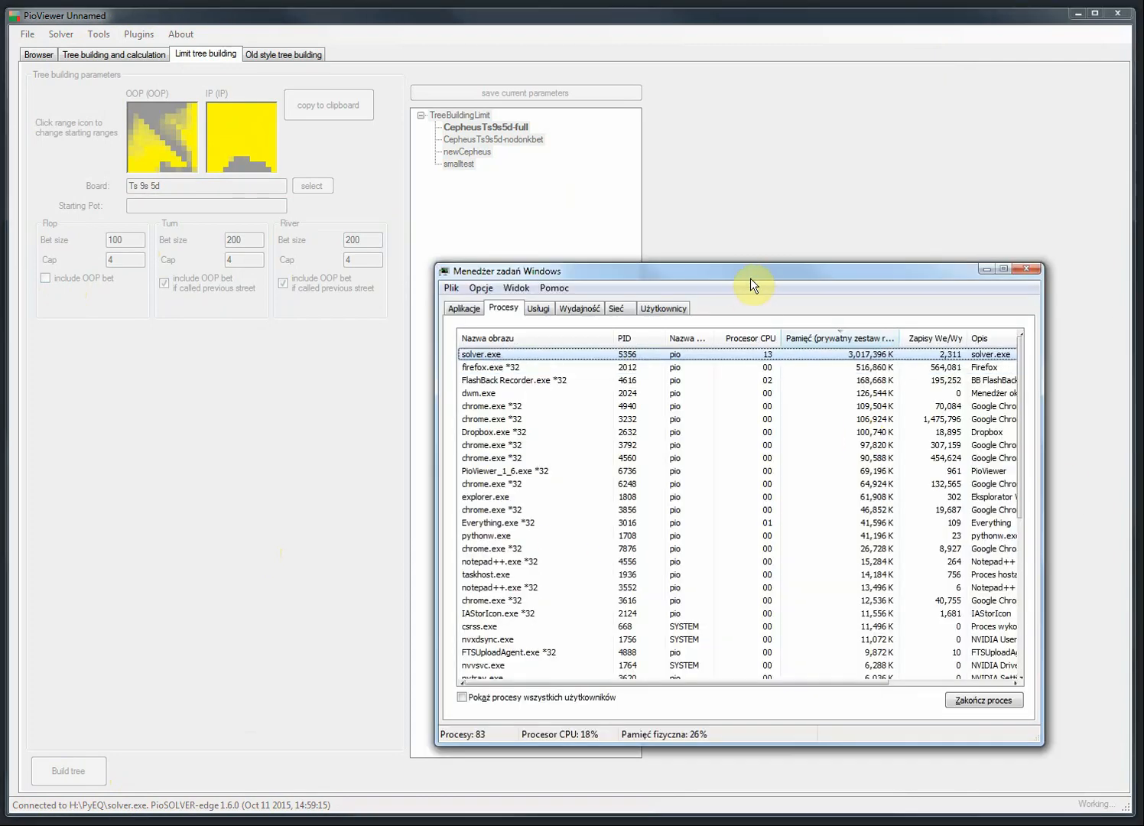
pyautogui.moveTo(758, 269); pyautogui.dragTo(534, 267)
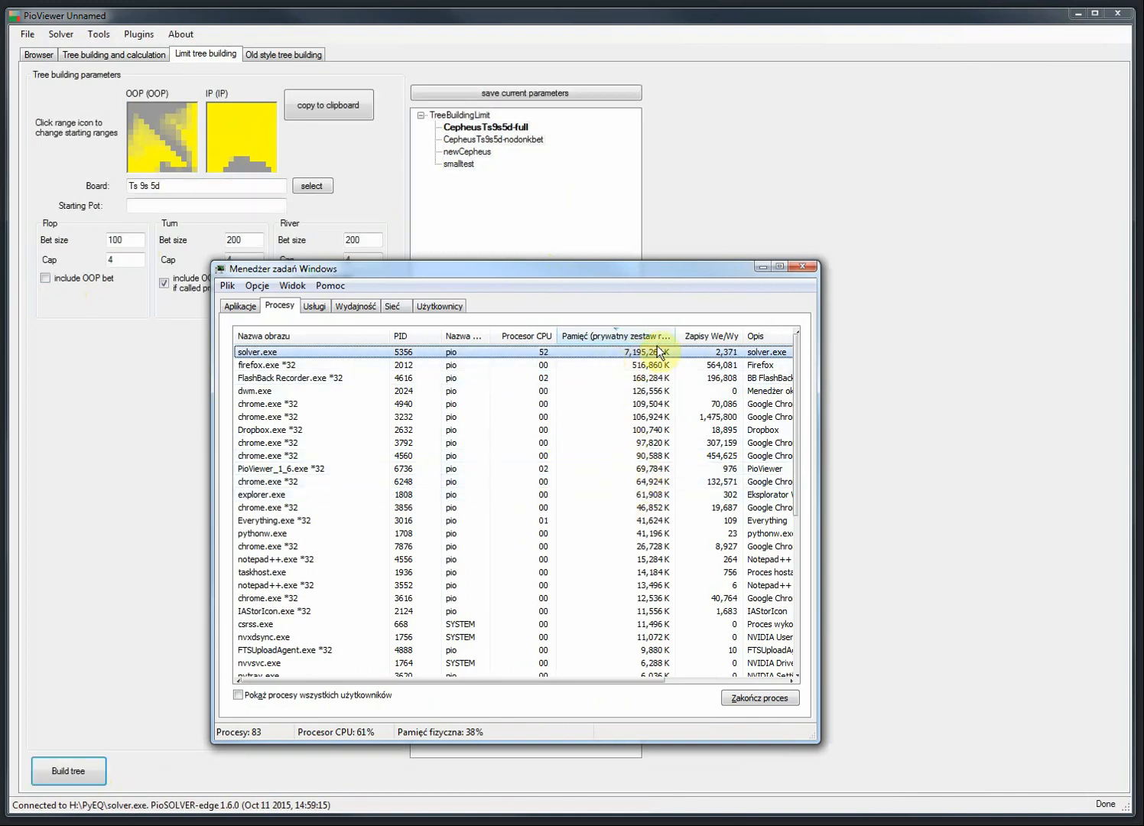
pyautogui.click(803, 267)
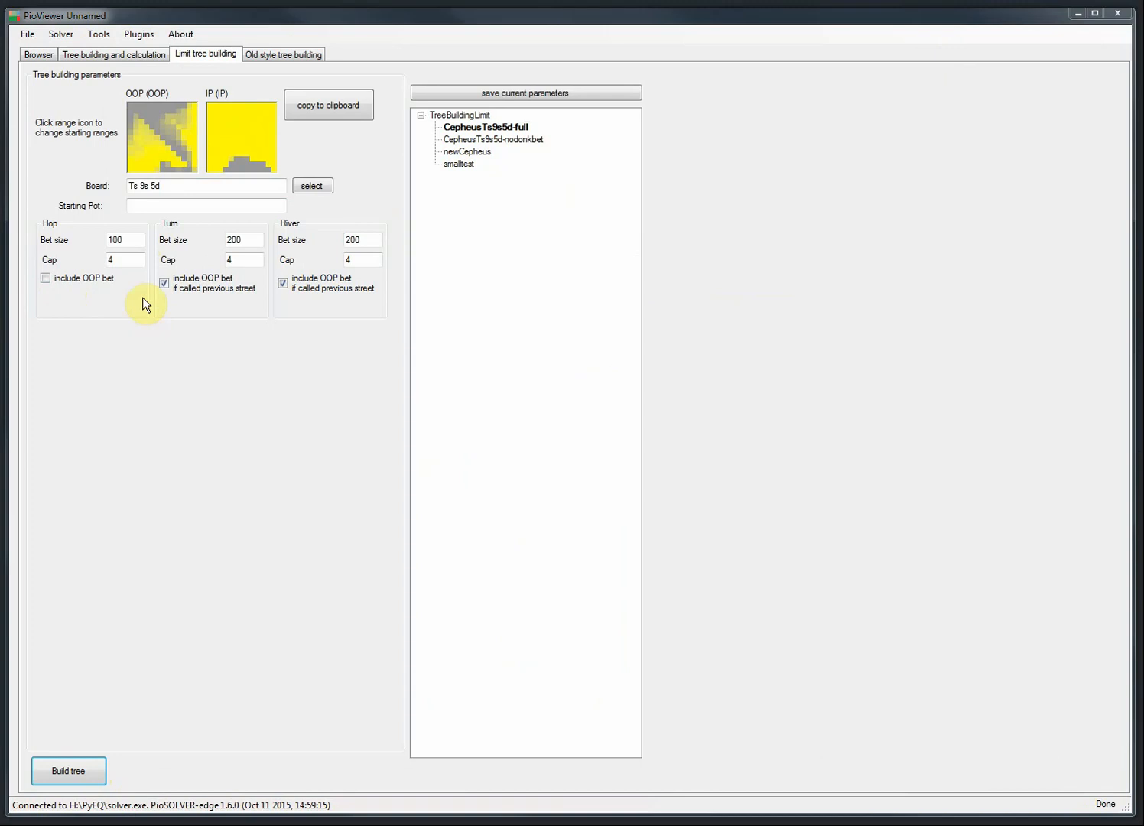
# Set the flop cap to 2 and rebuild the limit tree.
pyautogui.doubleClick(112, 260)
pyautogui.write('2')
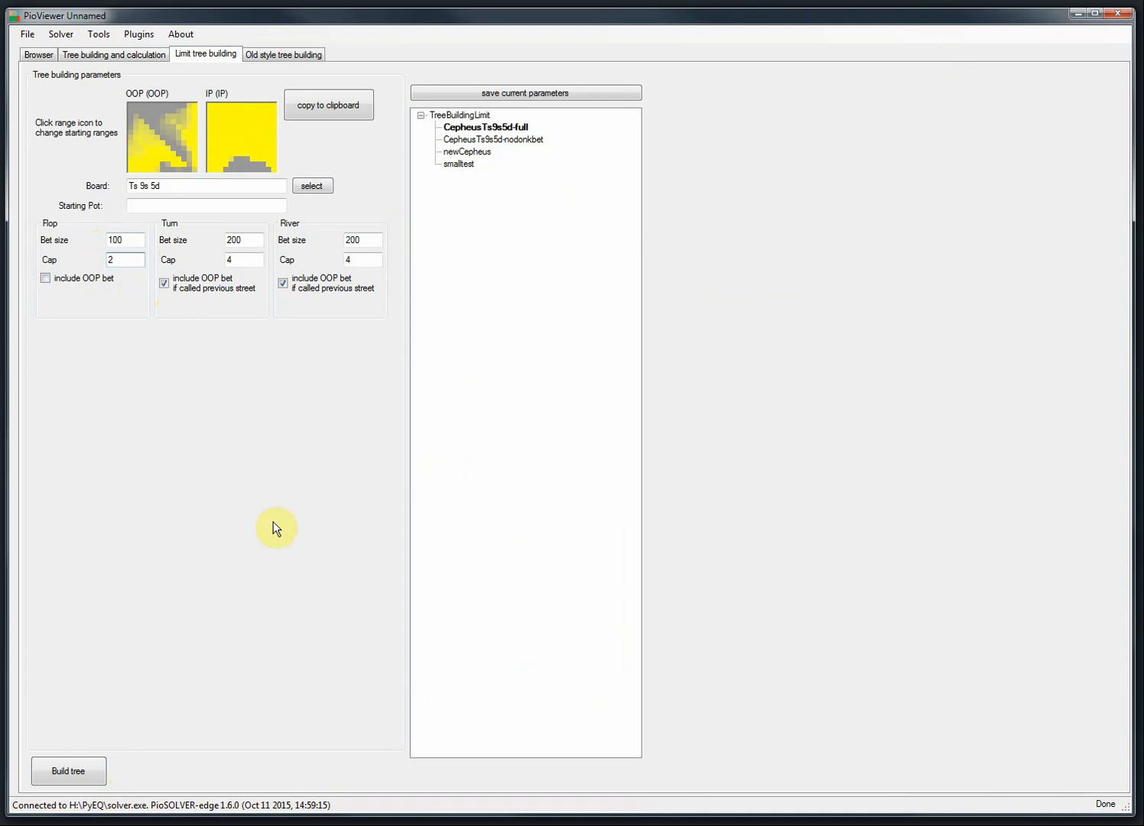
pyautogui.click(68, 761)
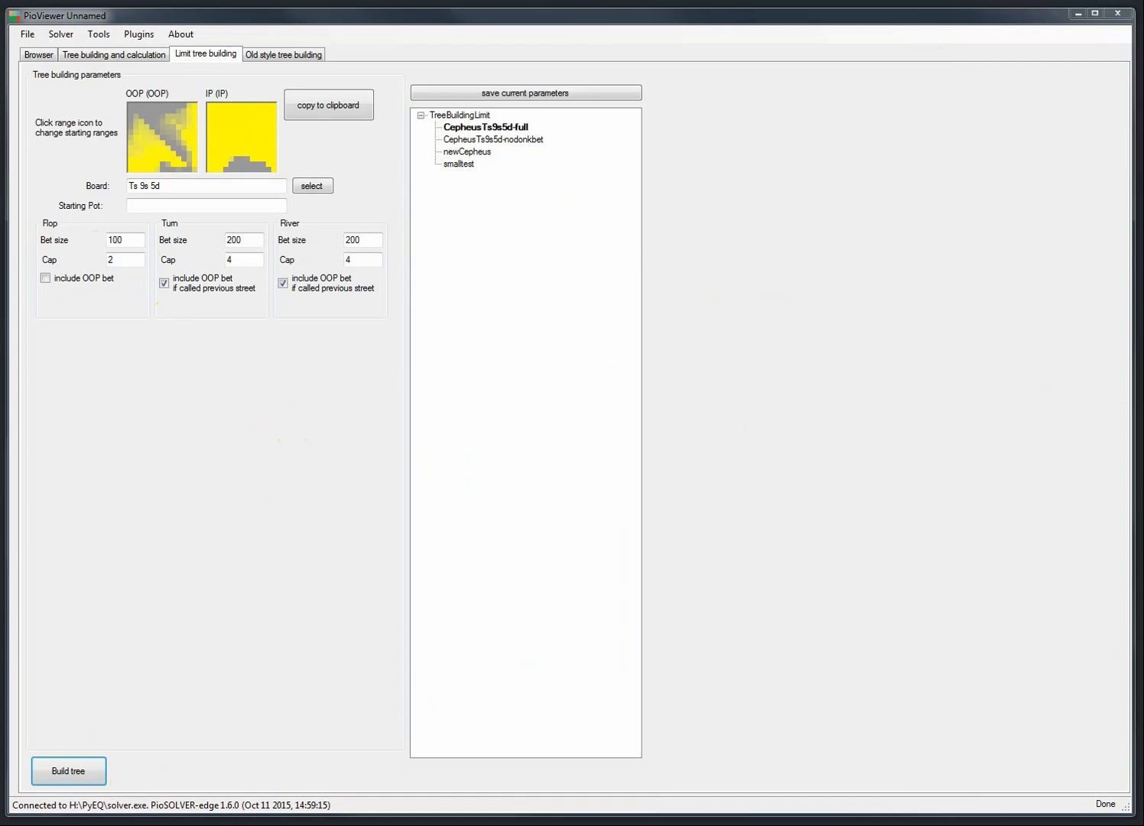
# Reopen Task Manager to check the memory use of solver.exe for the tree with the reduced flop cap, and close it.
pyautogui.press('super')
pyautogui.write('taskmgr')
pyautogui.press('Return')
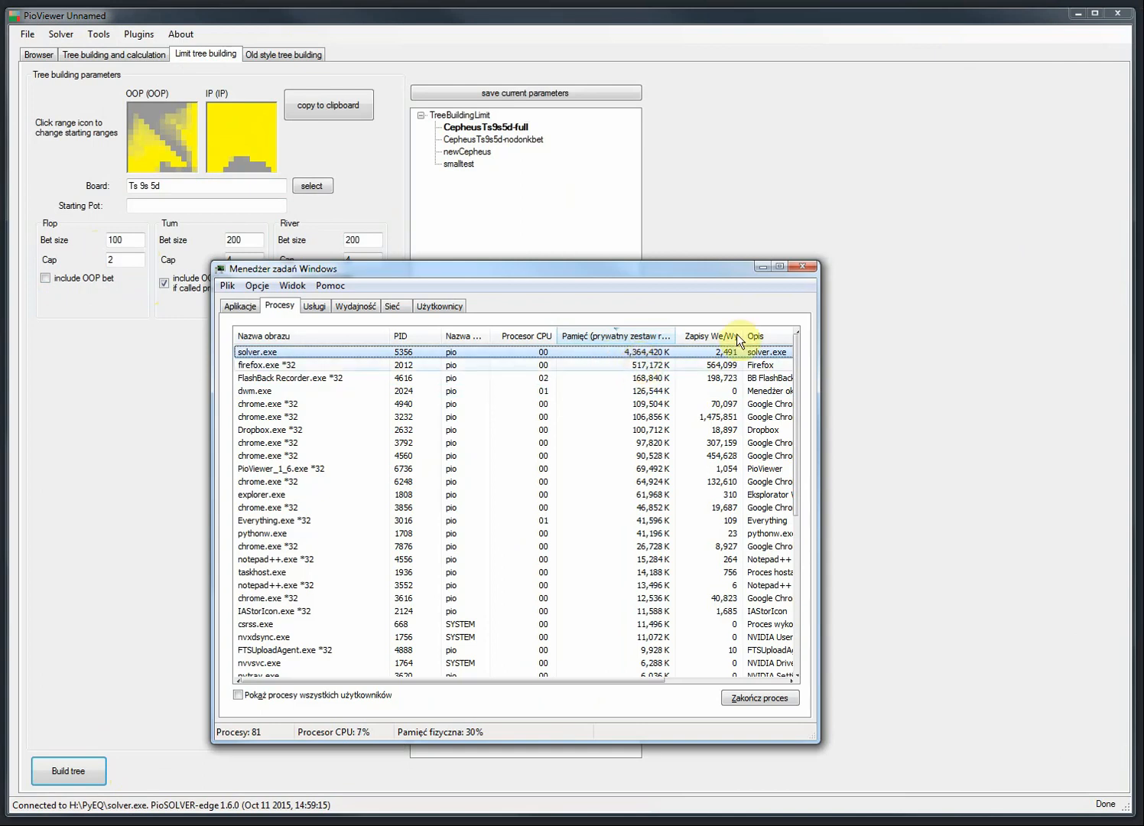
pyautogui.click(803, 265)
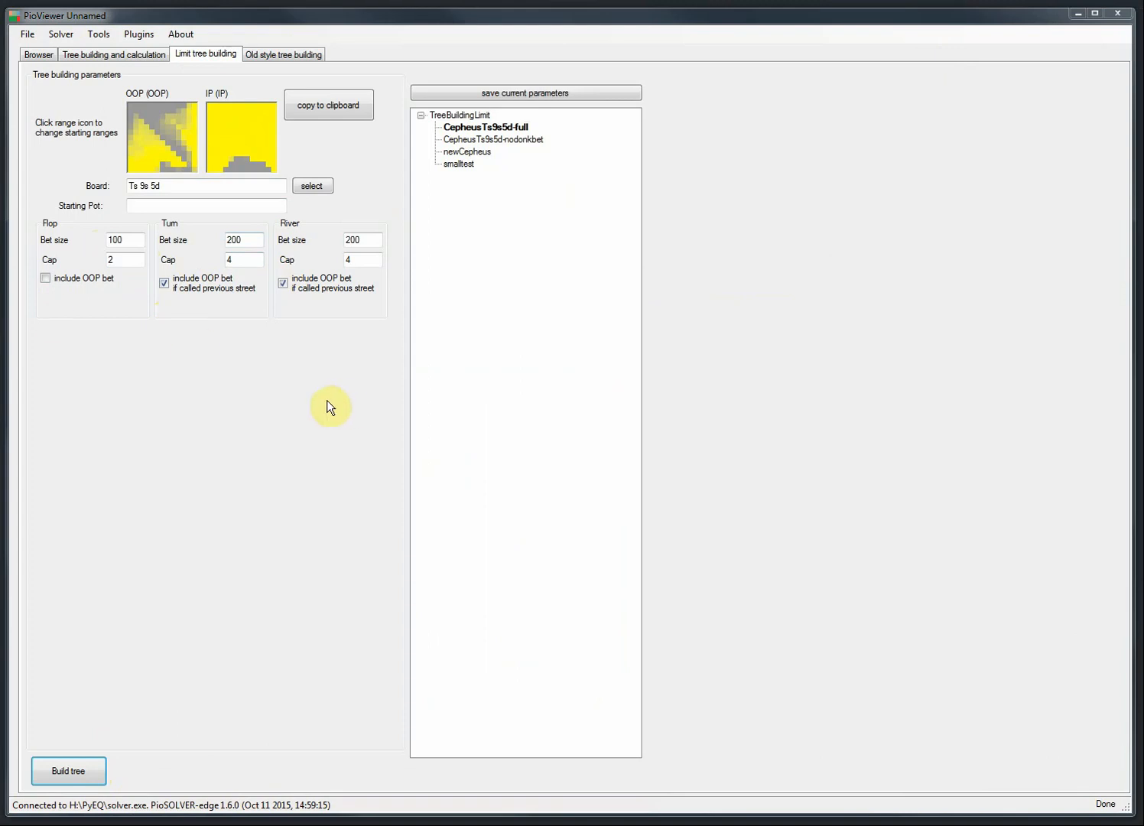
# Set the limit tree's starting pot to 400, rebuild the tree and display its root node in the tree browser.
pyautogui.click(190, 208)
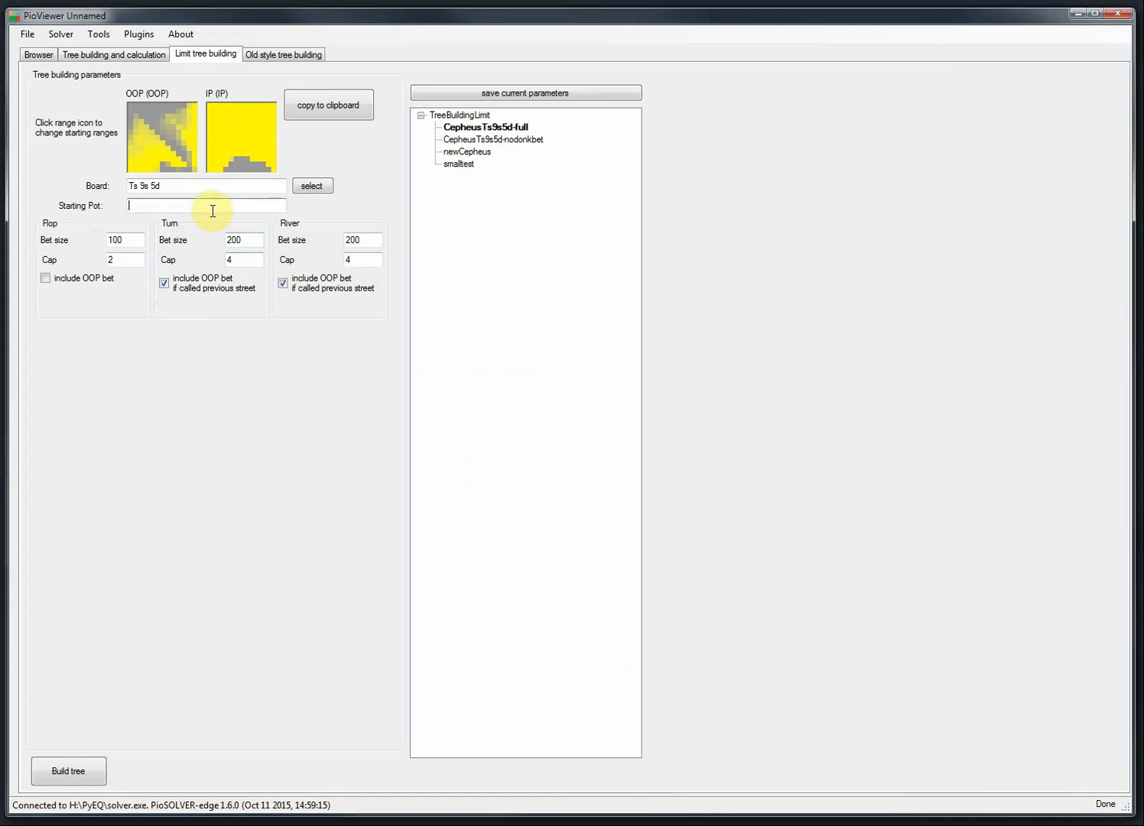
pyautogui.write('400')
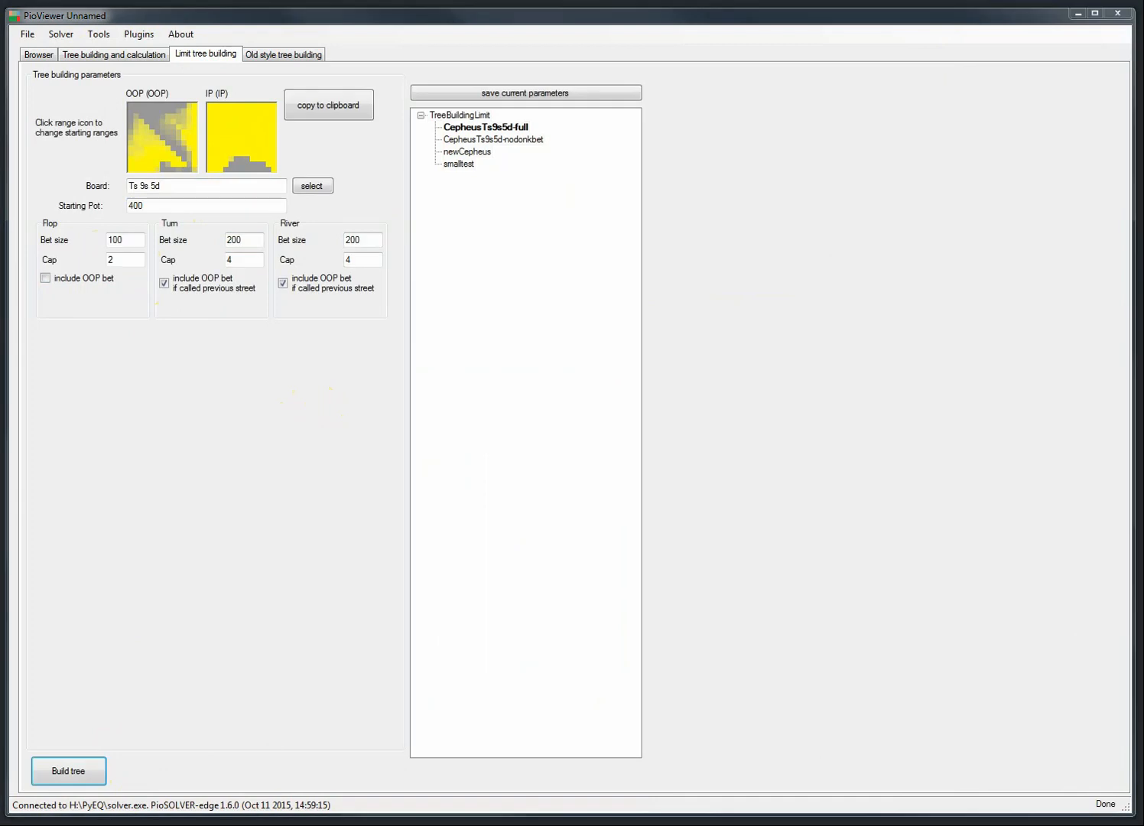
pyautogui.click(86, 58)
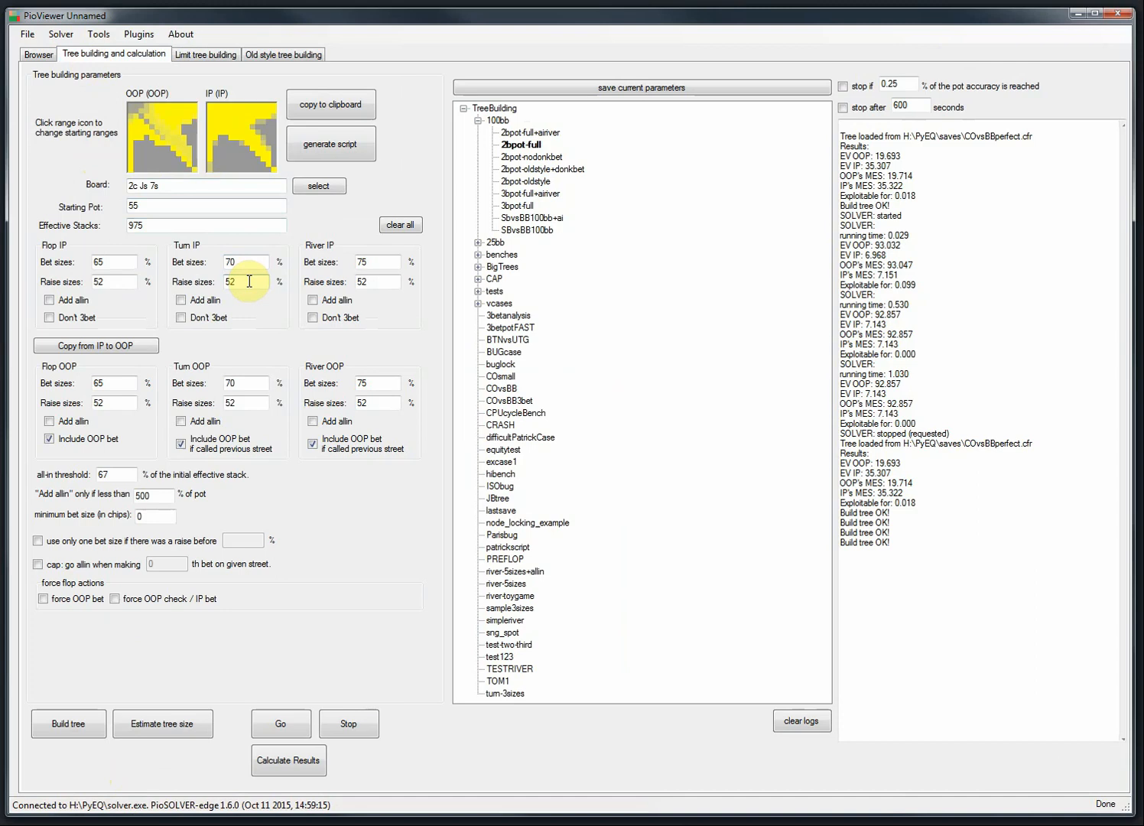
pyautogui.click(30, 59)
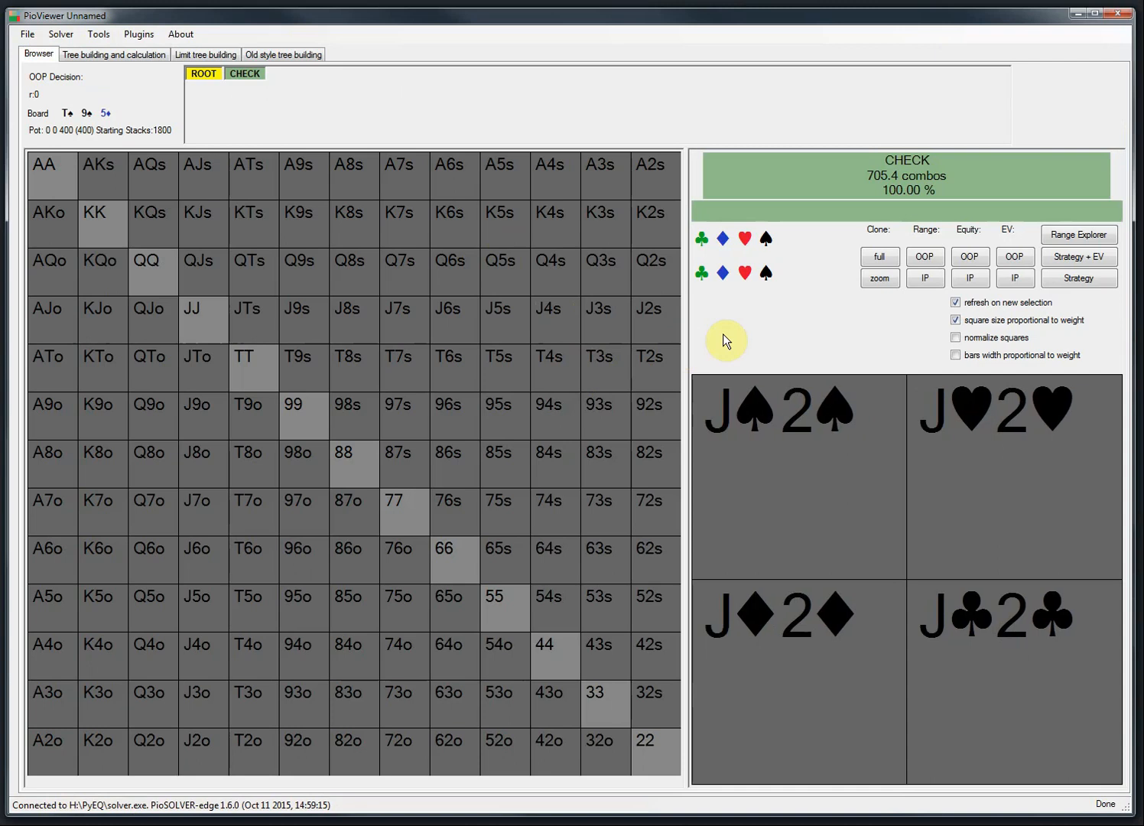
# Return to the tree browser and copy the root node's id.
pyautogui.click(107, 54)
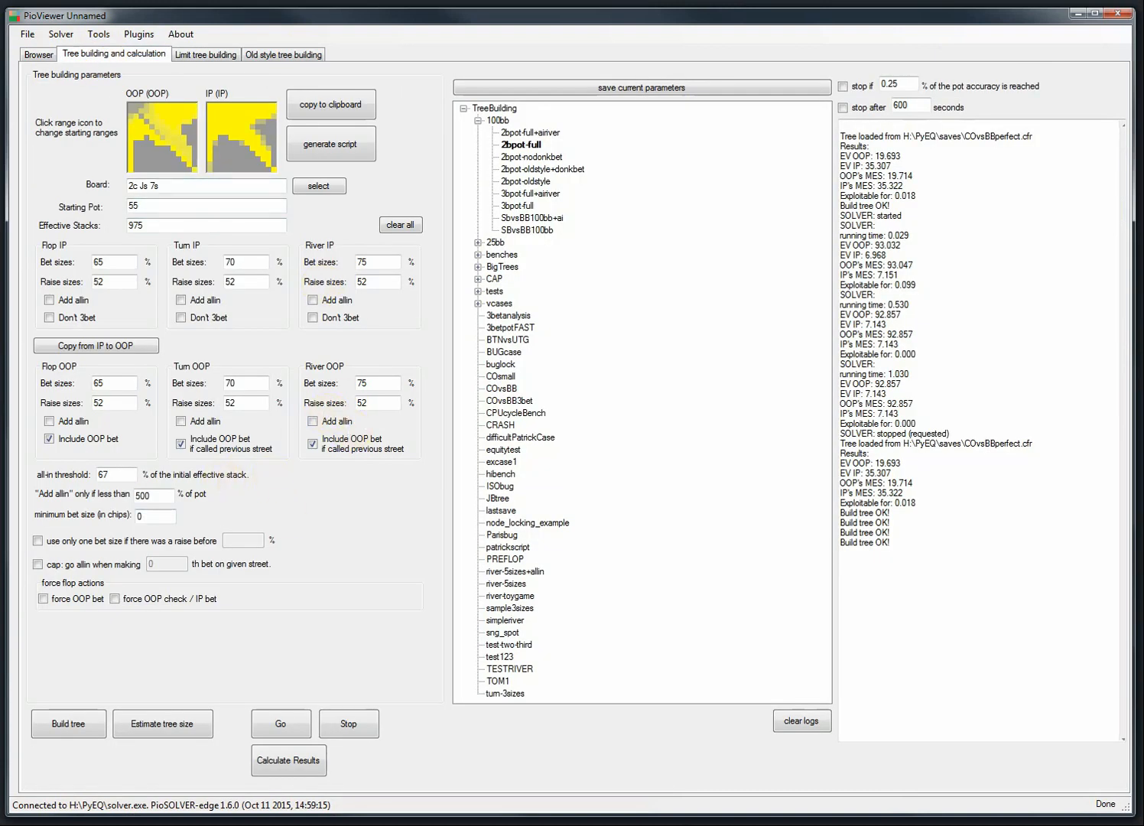
pyautogui.click(38, 54)
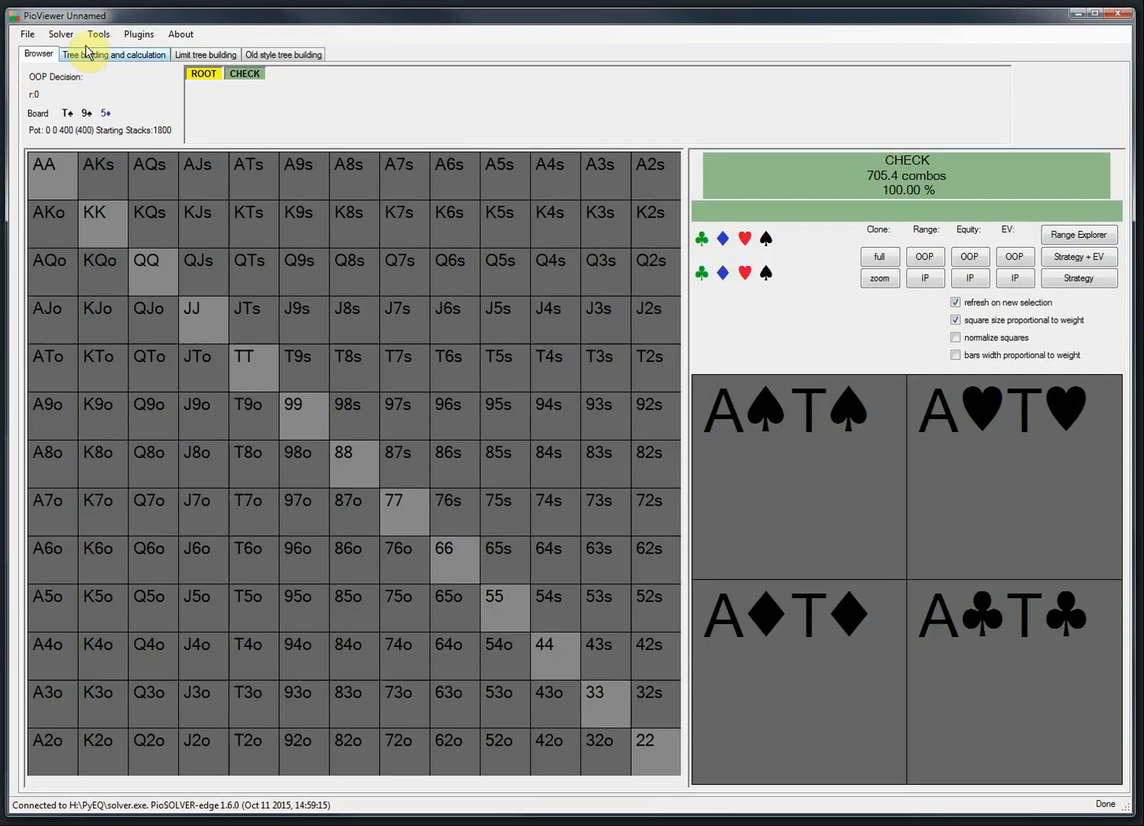
pyautogui.rightClick(54, 84)
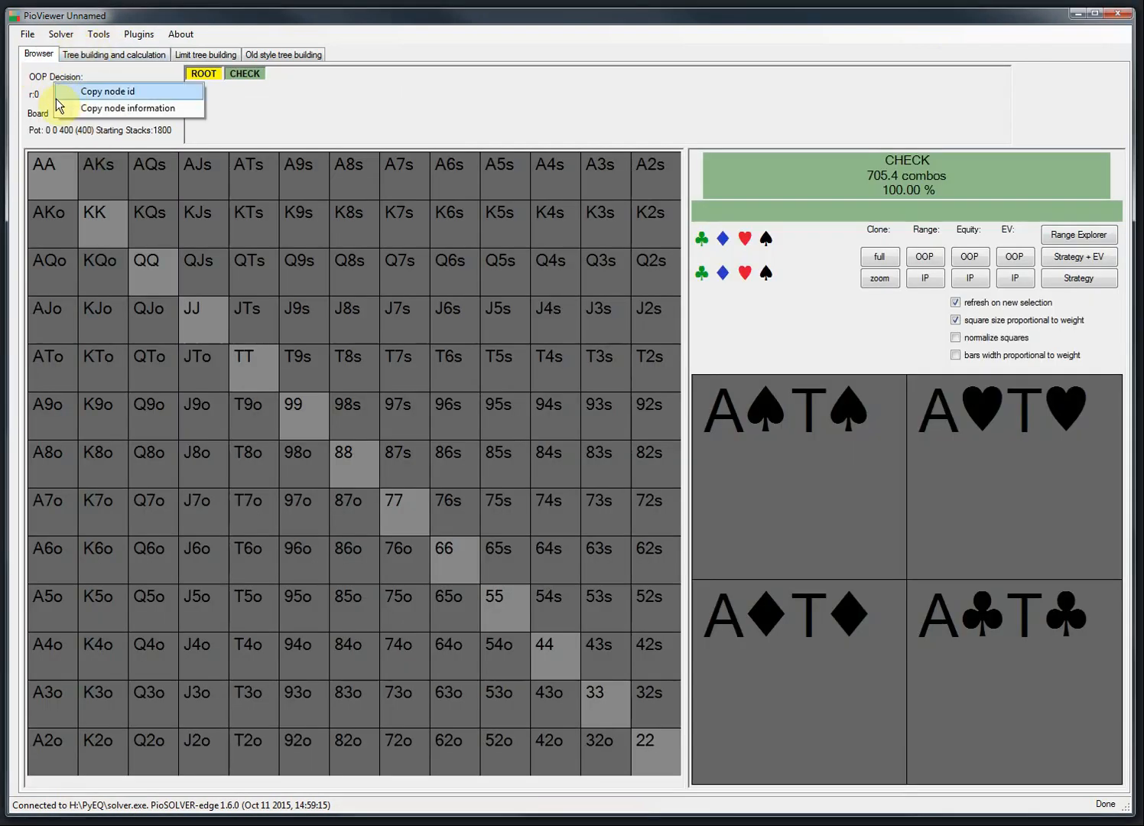
pyautogui.click(112, 92)
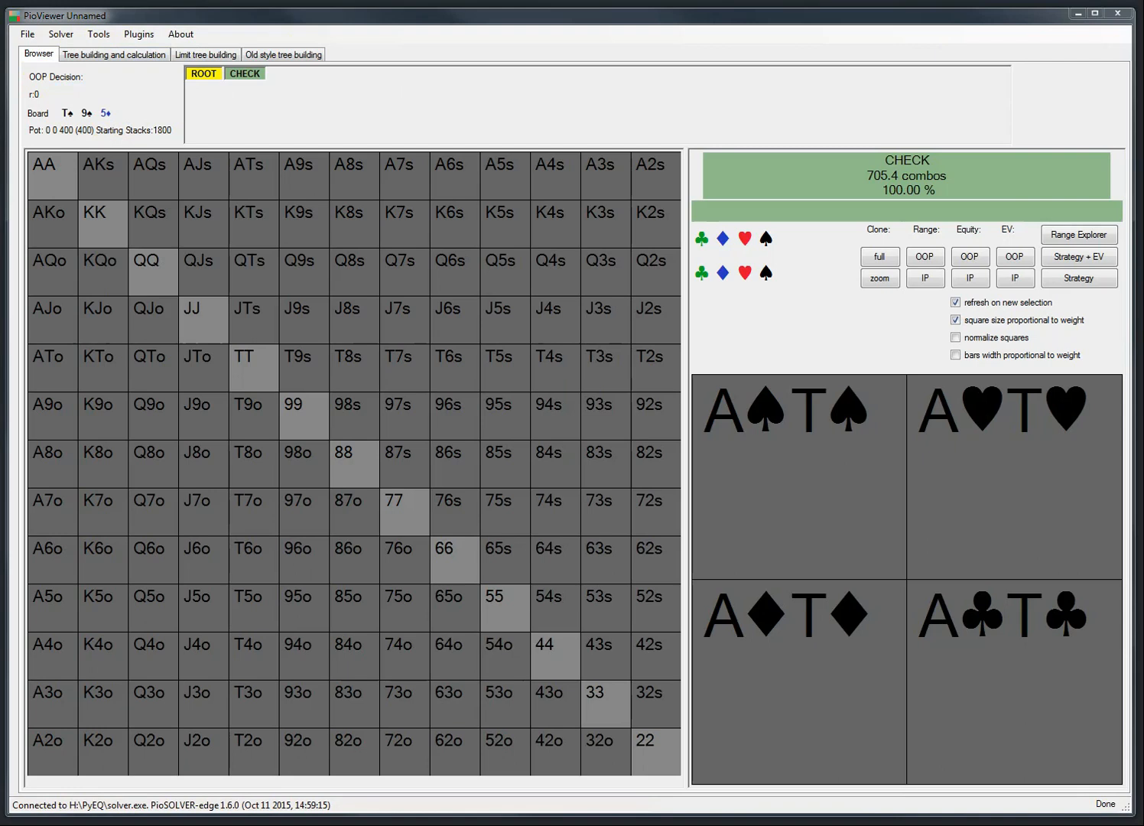
pyautogui.click(112, 191)
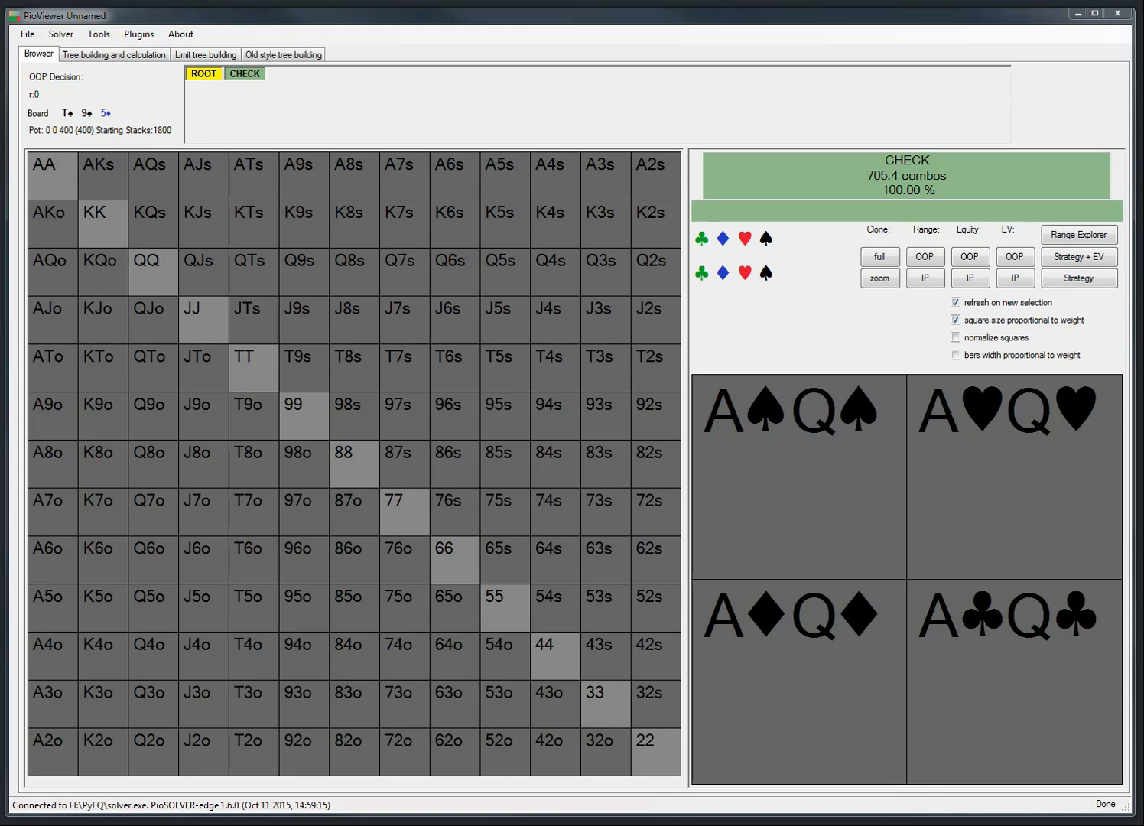
pyautogui.click(84, 176)
# Clear the calculation logs, and build a tree from the saved 3betpotFAST parameters.
pyautogui.click(130, 54)
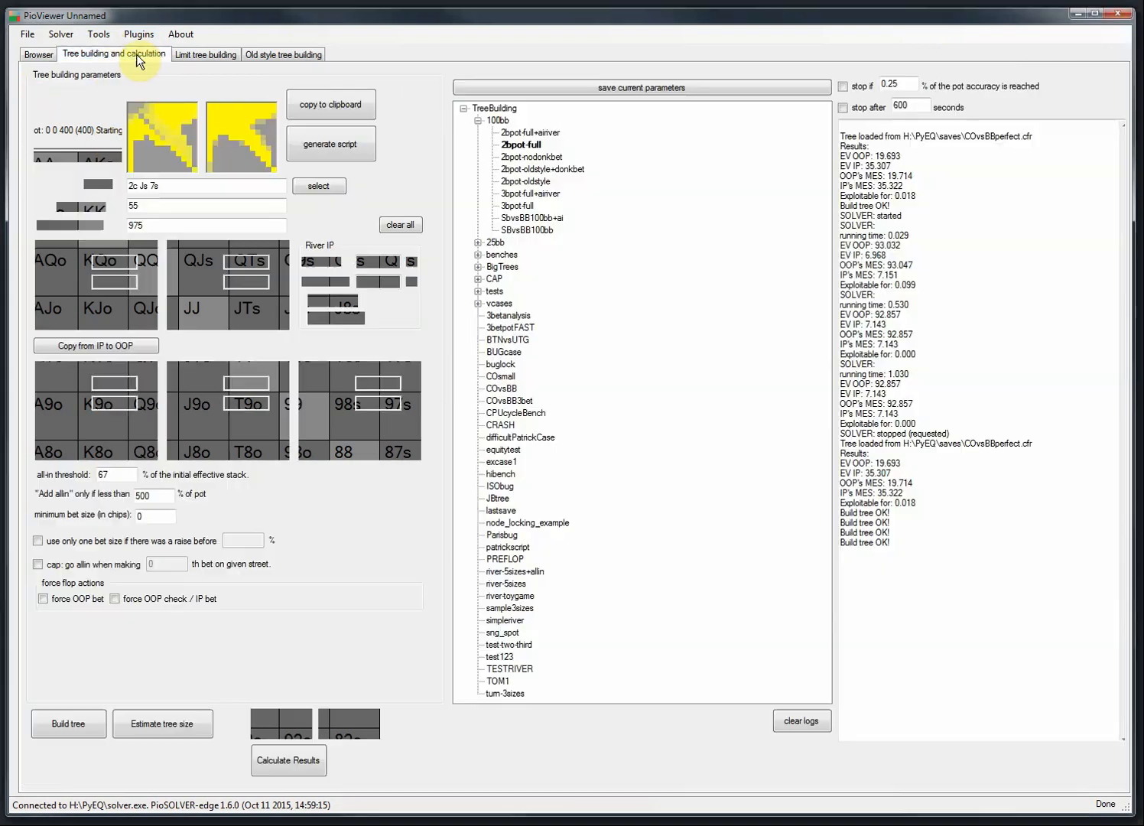
pyautogui.click(801, 721)
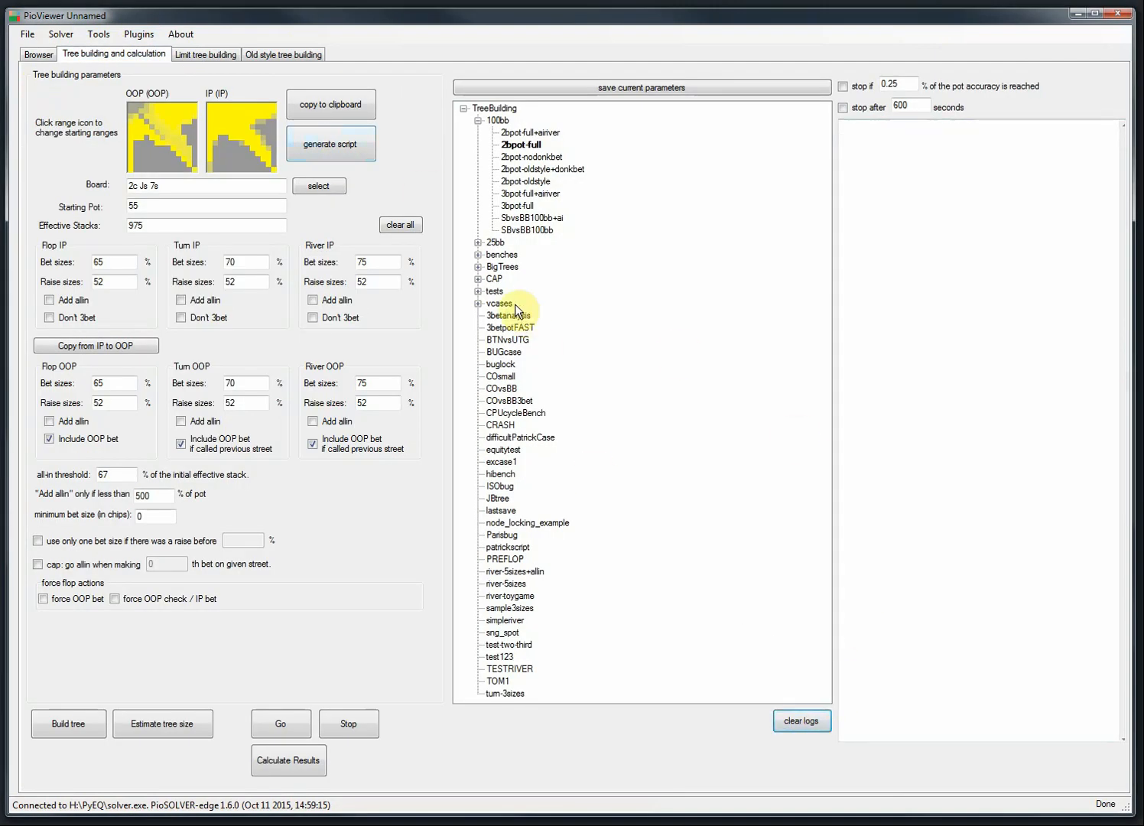
pyautogui.click(503, 329)
pyautogui.click(68, 723)
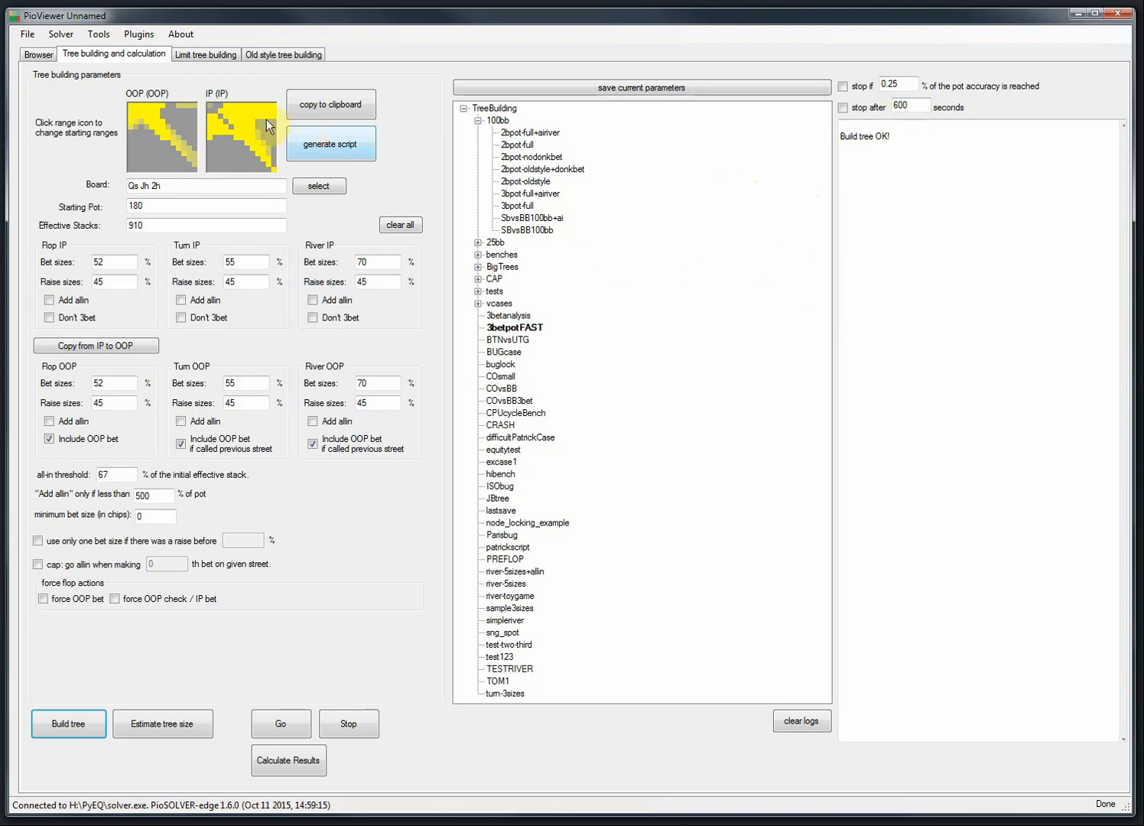
# Open the program configuration, look over its calculation and other options, and close it without changes.
pyautogui.click(101, 37)
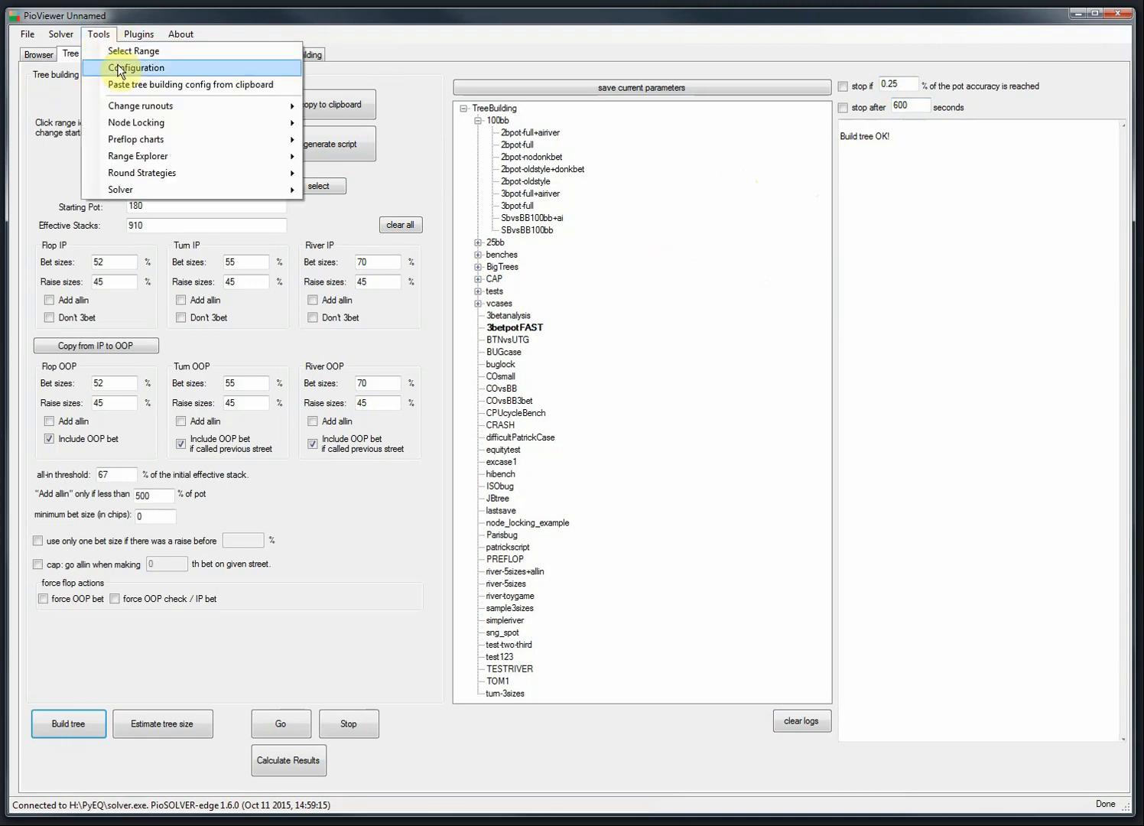
pyautogui.click(117, 67)
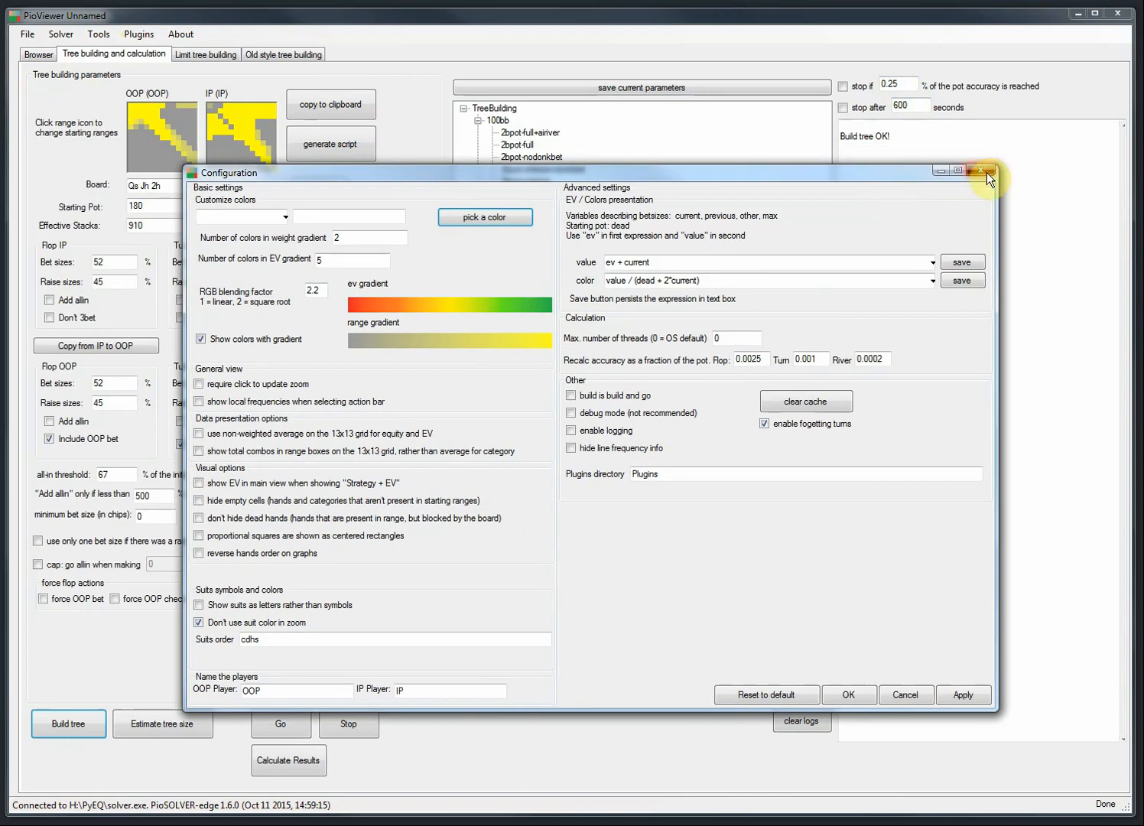
pyautogui.click(986, 173)
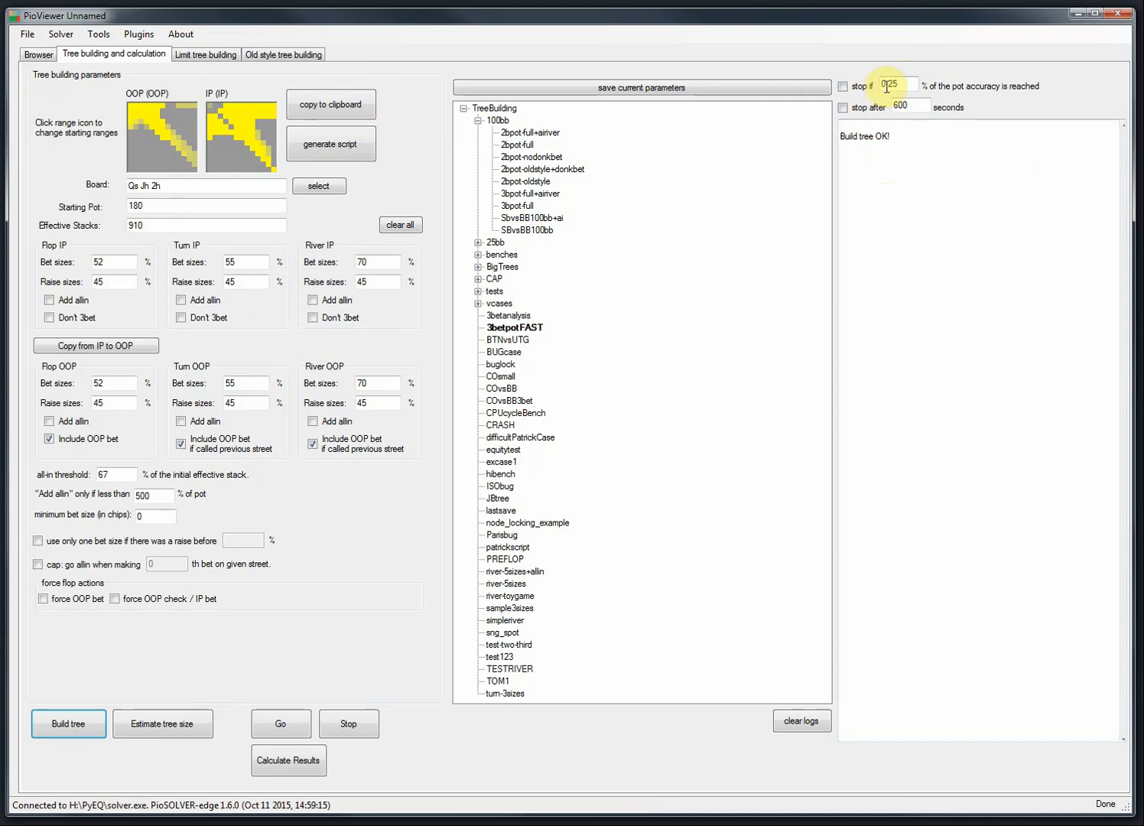
# Enable stopping at 0.25% of the pot accuracy, set the time limit to 1800 seconds, and rebuild the tree.
pyautogui.click(843, 86)
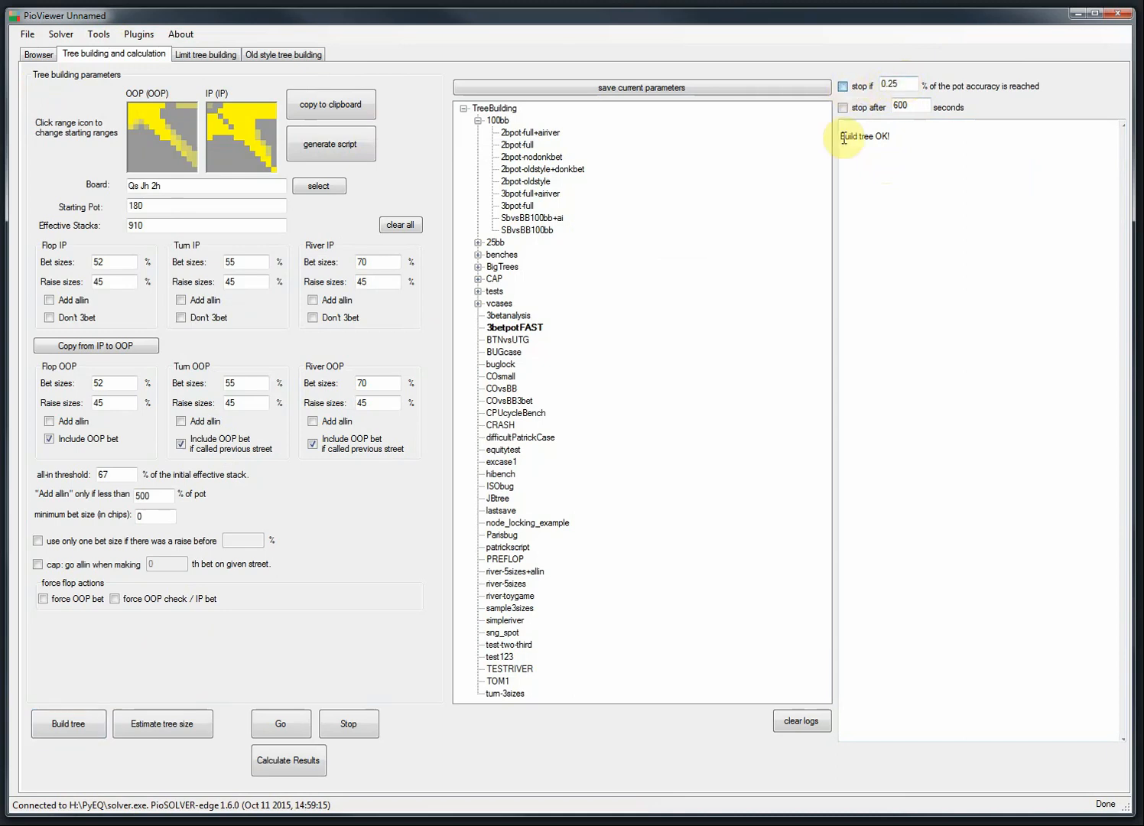
pyautogui.doubleClick(901, 106)
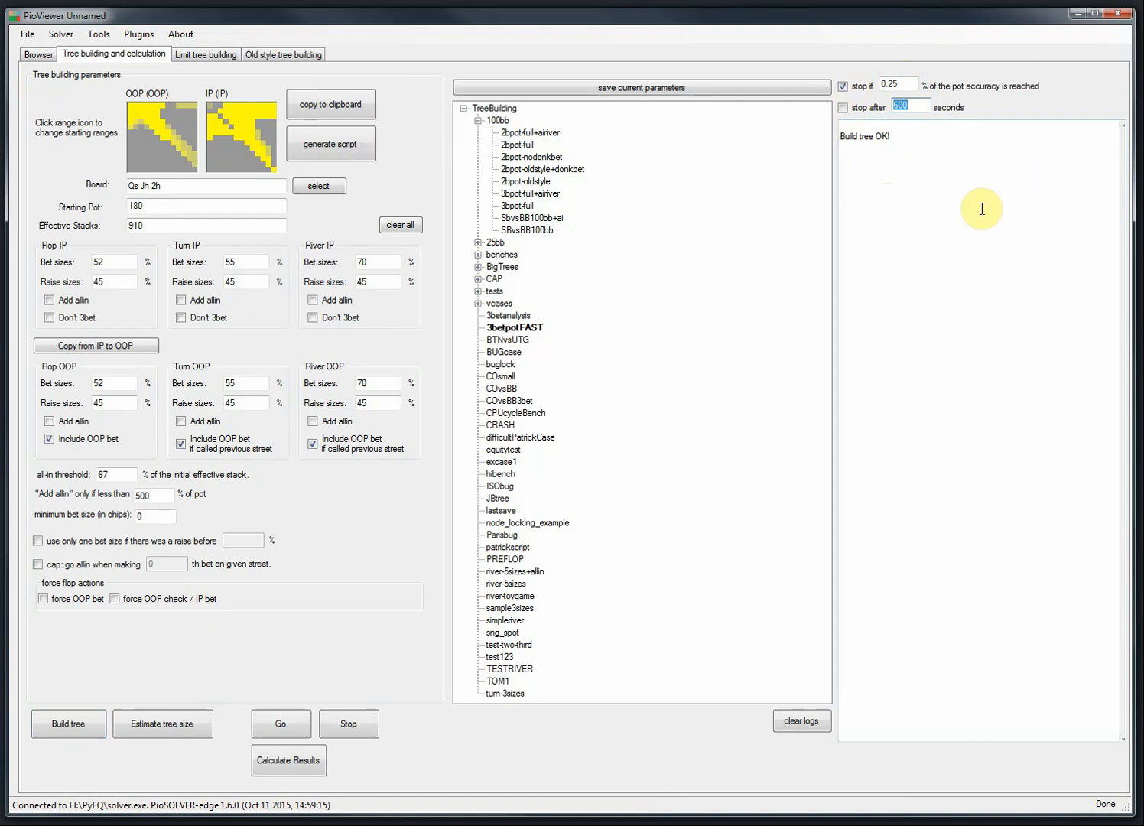
pyautogui.write('18')
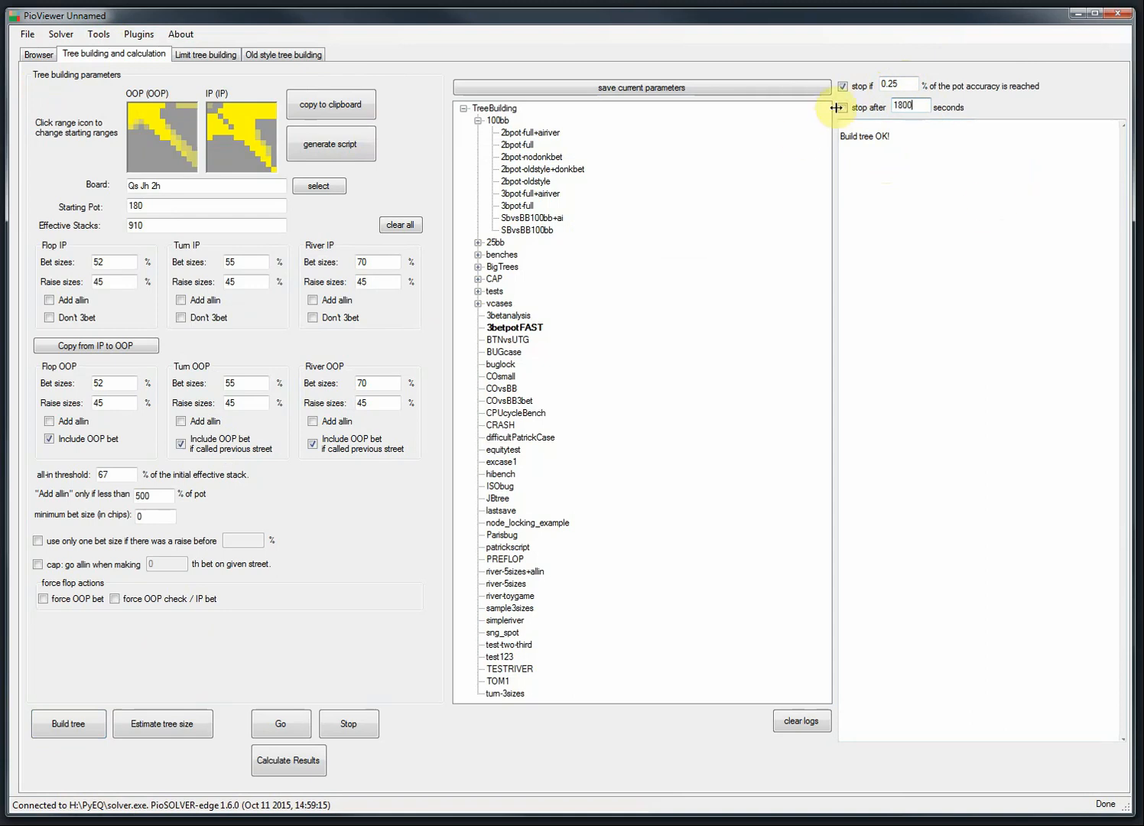
pyautogui.click(61, 725)
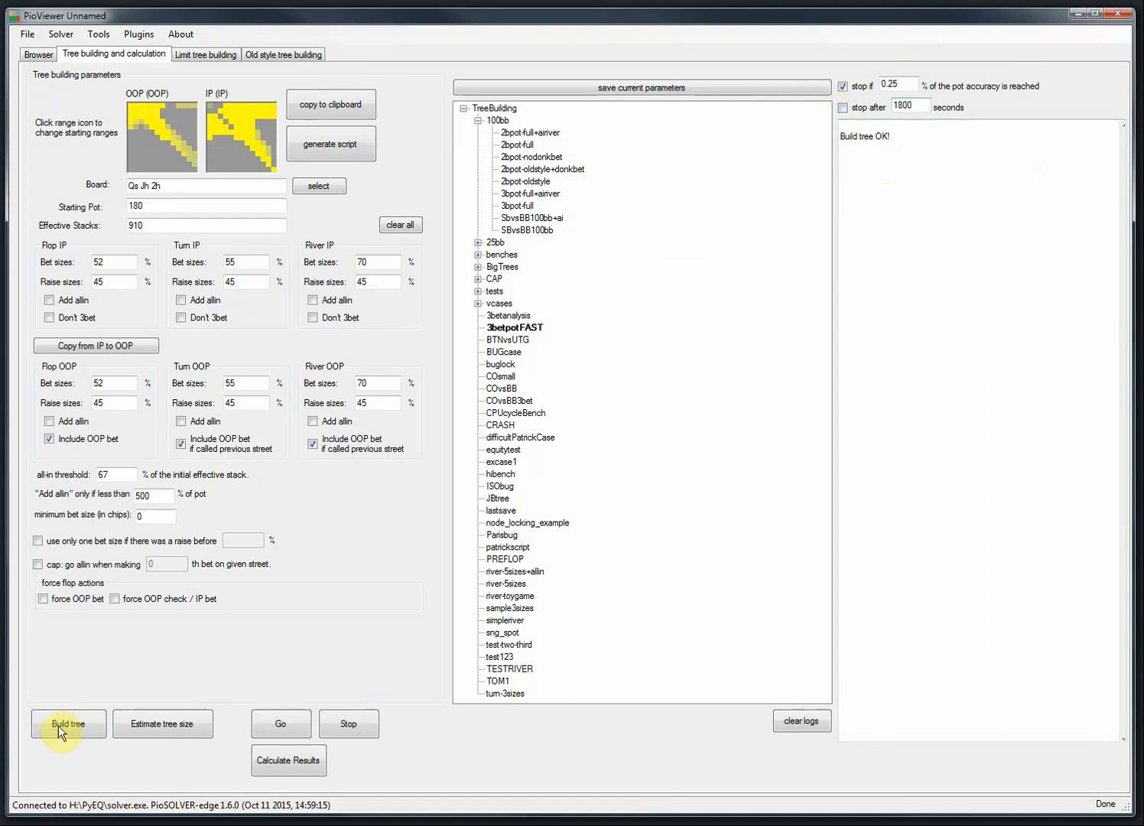
# Start the solver on the rebuilt tree, stop the calculation, and check the solver log.
pyautogui.click(283, 723)
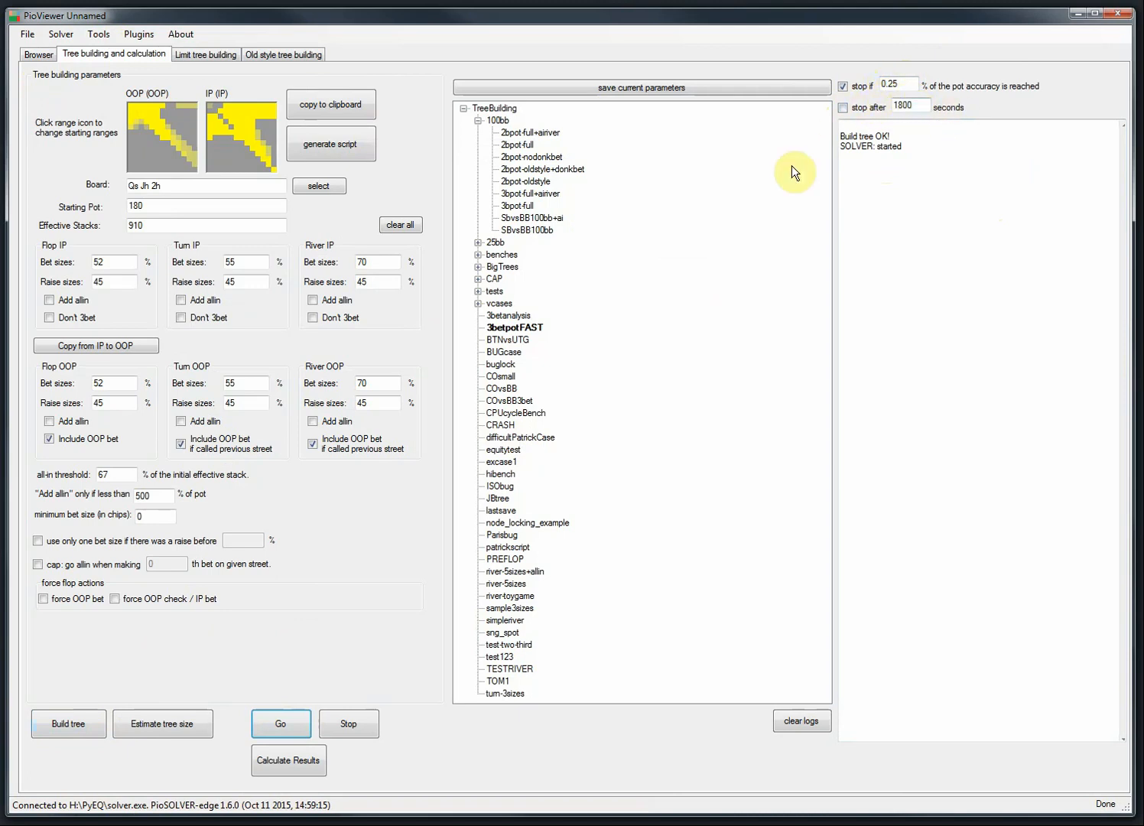
pyautogui.click(351, 731)
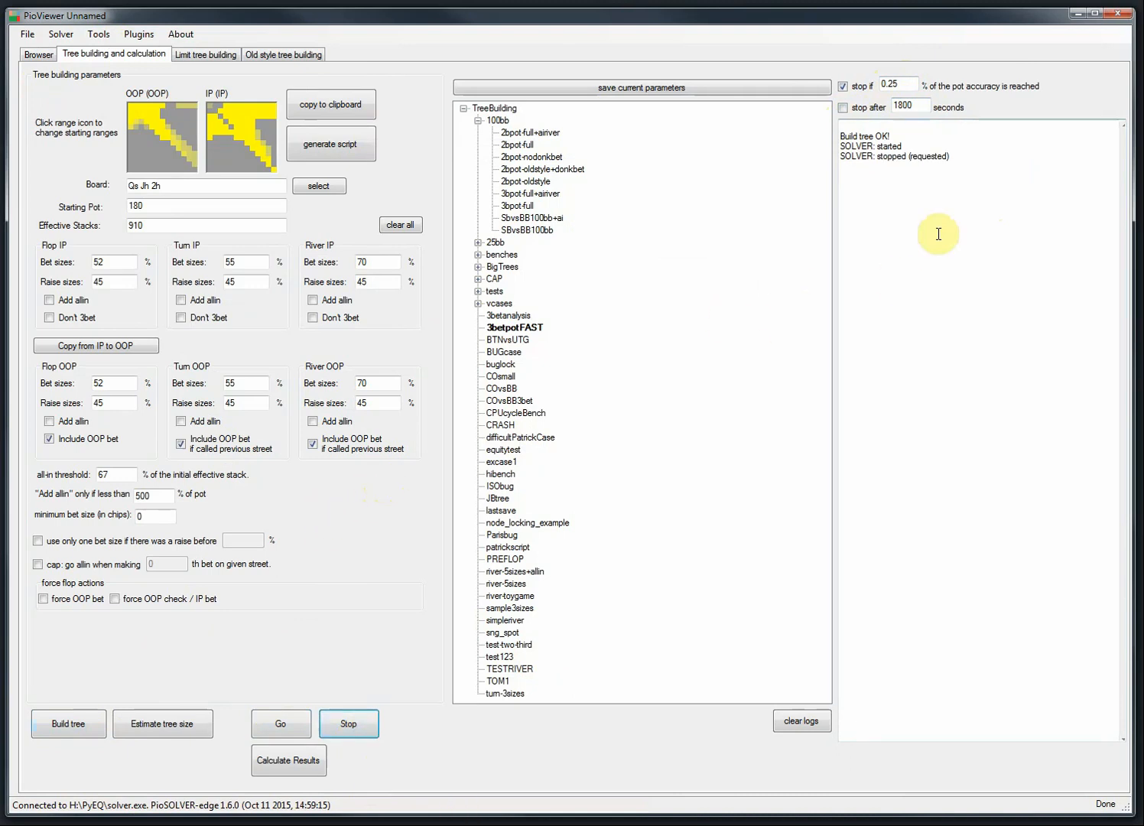
pyautogui.click(927, 159)
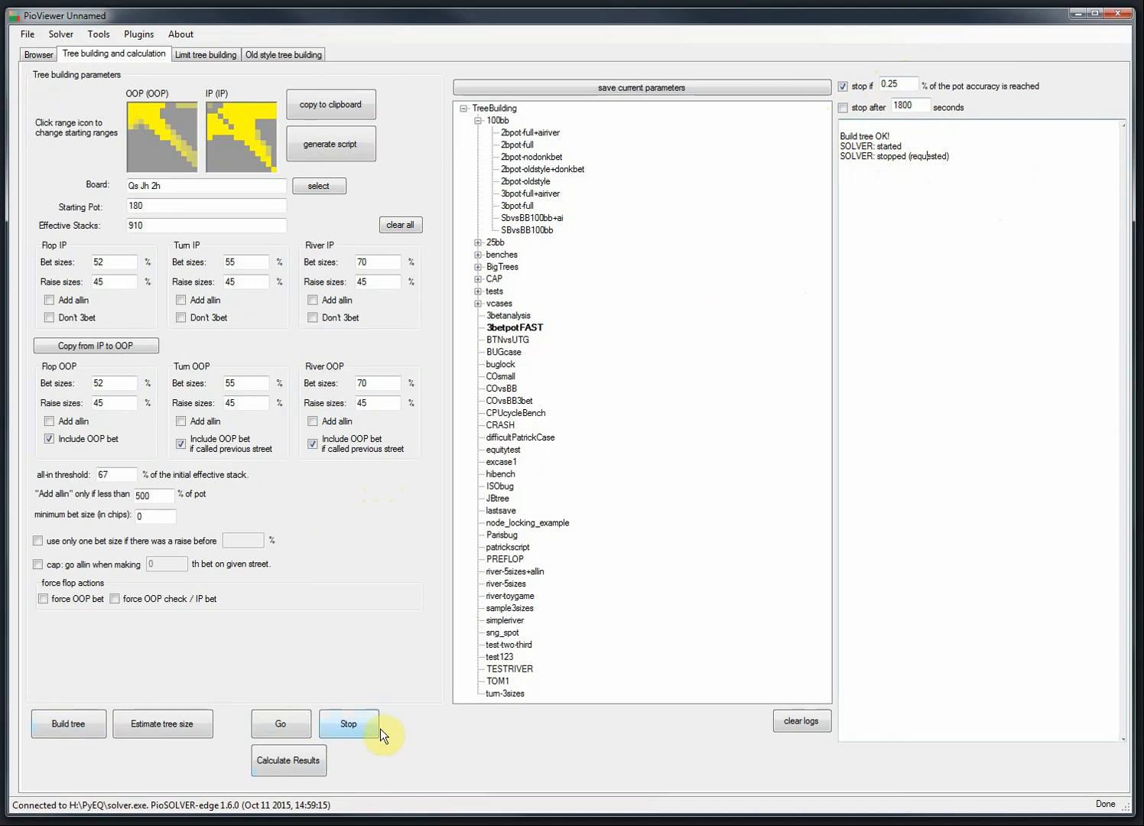
pyautogui.moveTo(968, 155); pyautogui.dragTo(885, 109)
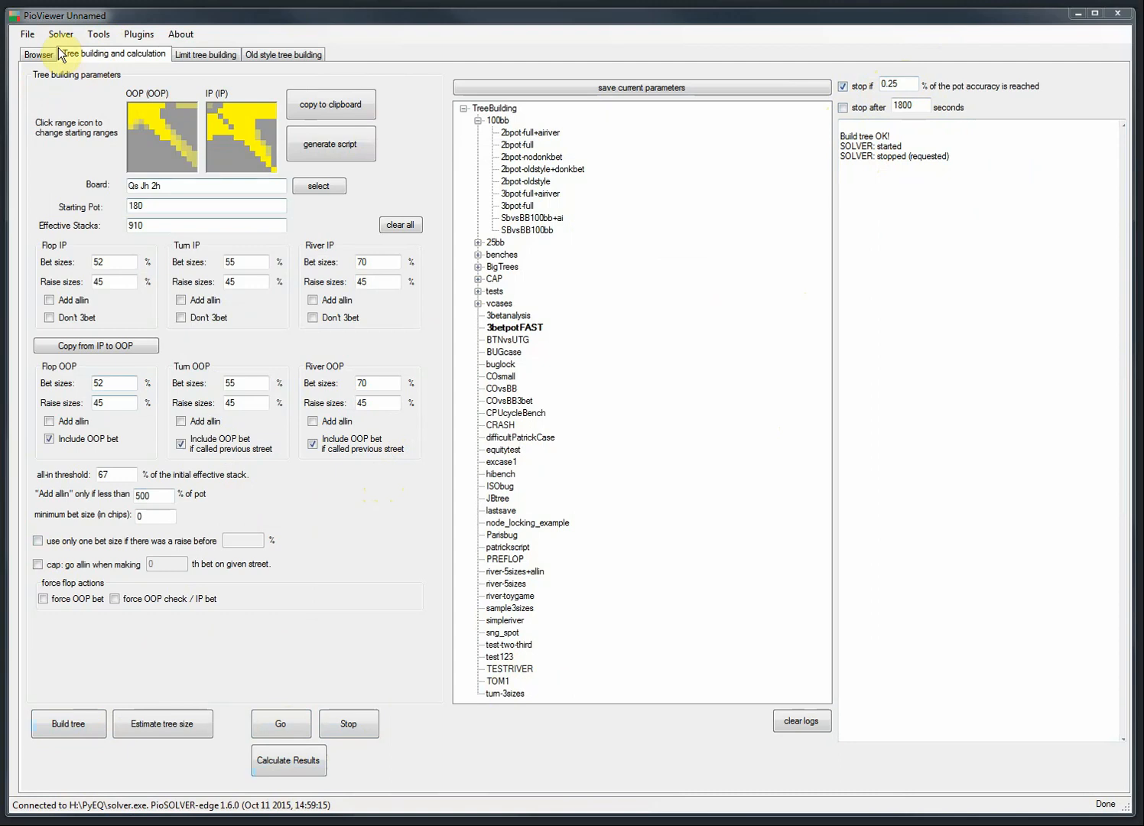
# Return to the tree browser and load the recently used tree COvsBBperfect.cfr.
pyautogui.click(34, 54)
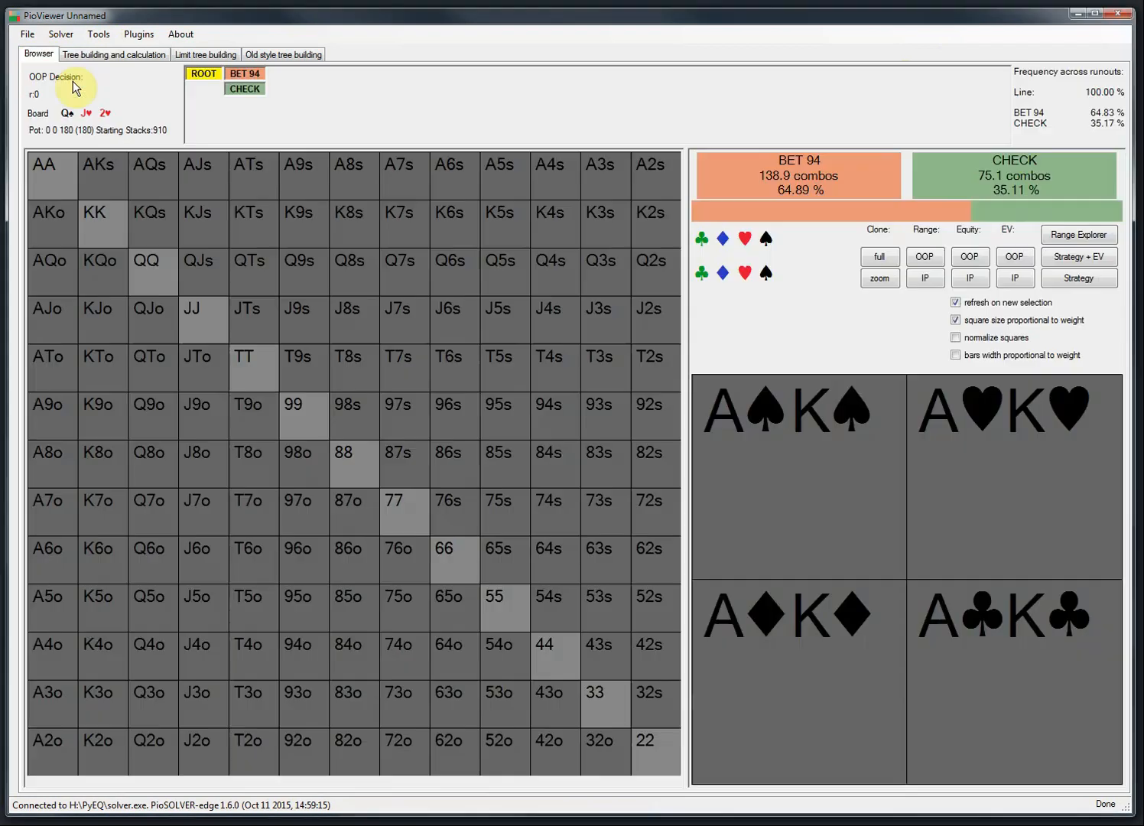
pyautogui.click(28, 34)
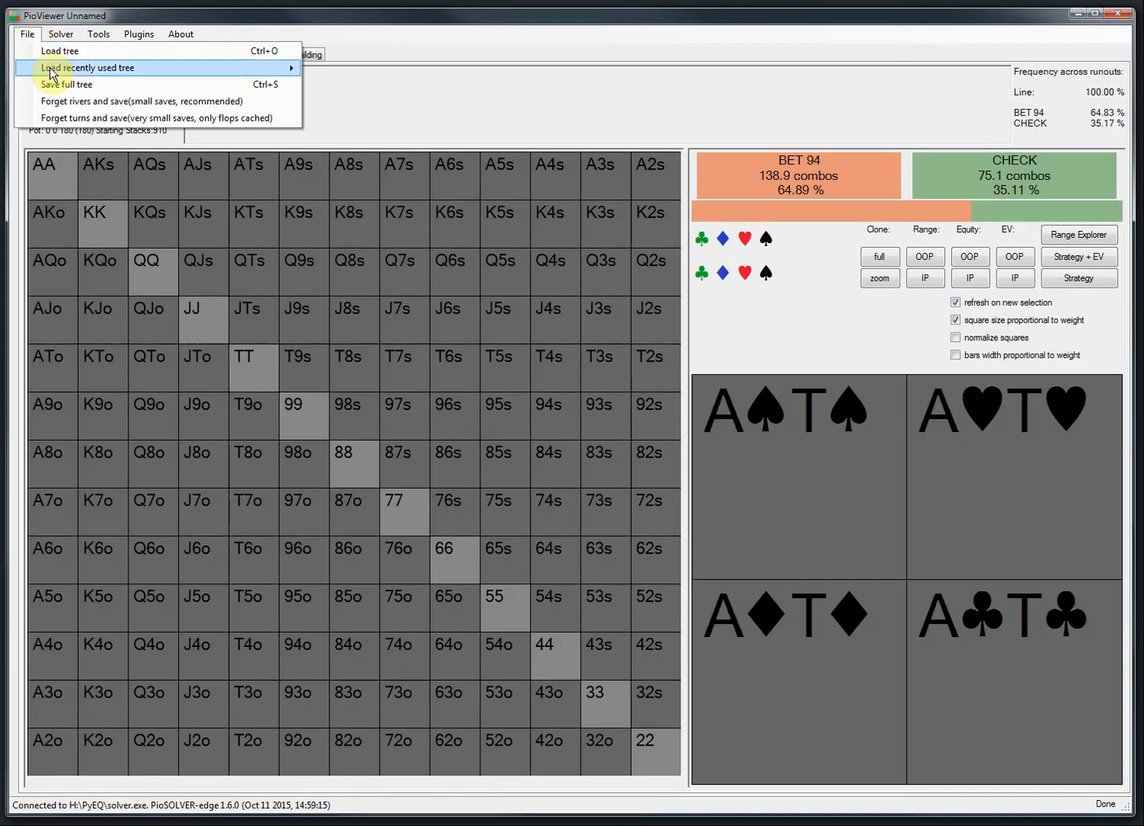
pyautogui.moveTo(54, 68)
pyautogui.click(376, 219)
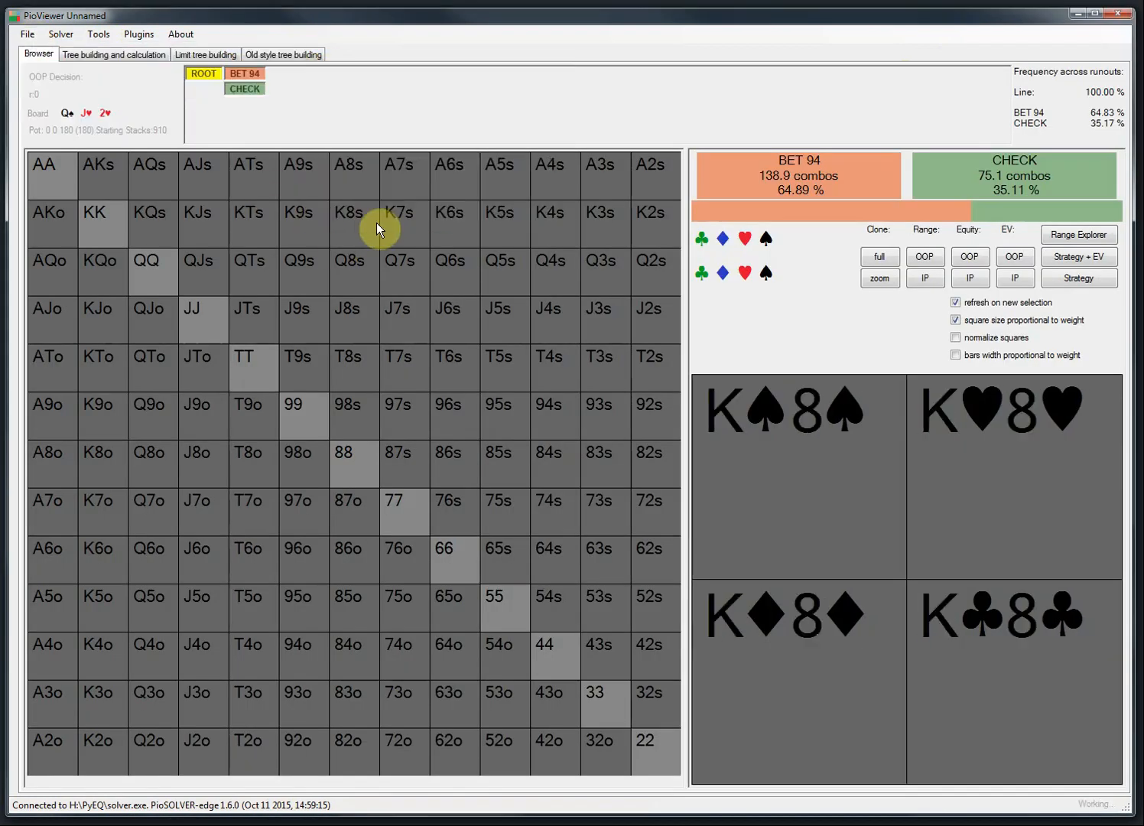
# Follow the line check, BET 36, call, 6♠ turn, check, BET 89, and display the strategy with EV.
pyautogui.click(246, 74)
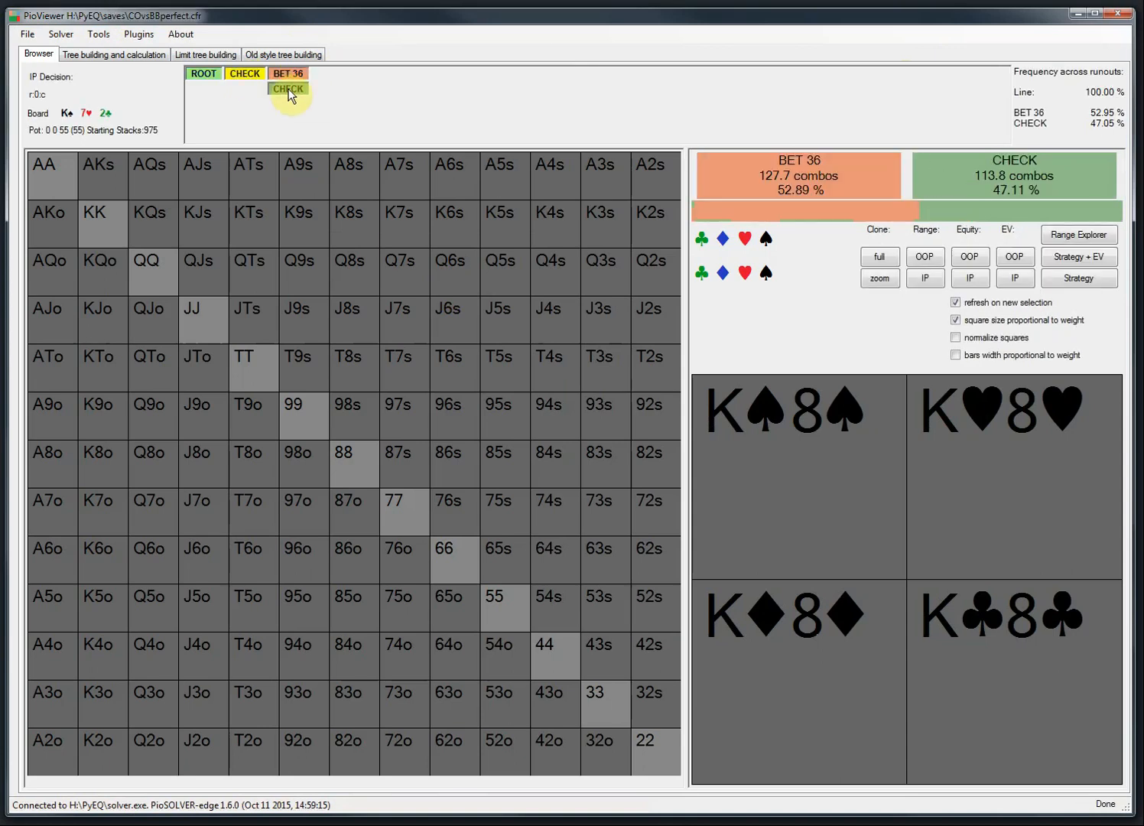
pyautogui.click(291, 74)
pyautogui.click(329, 91)
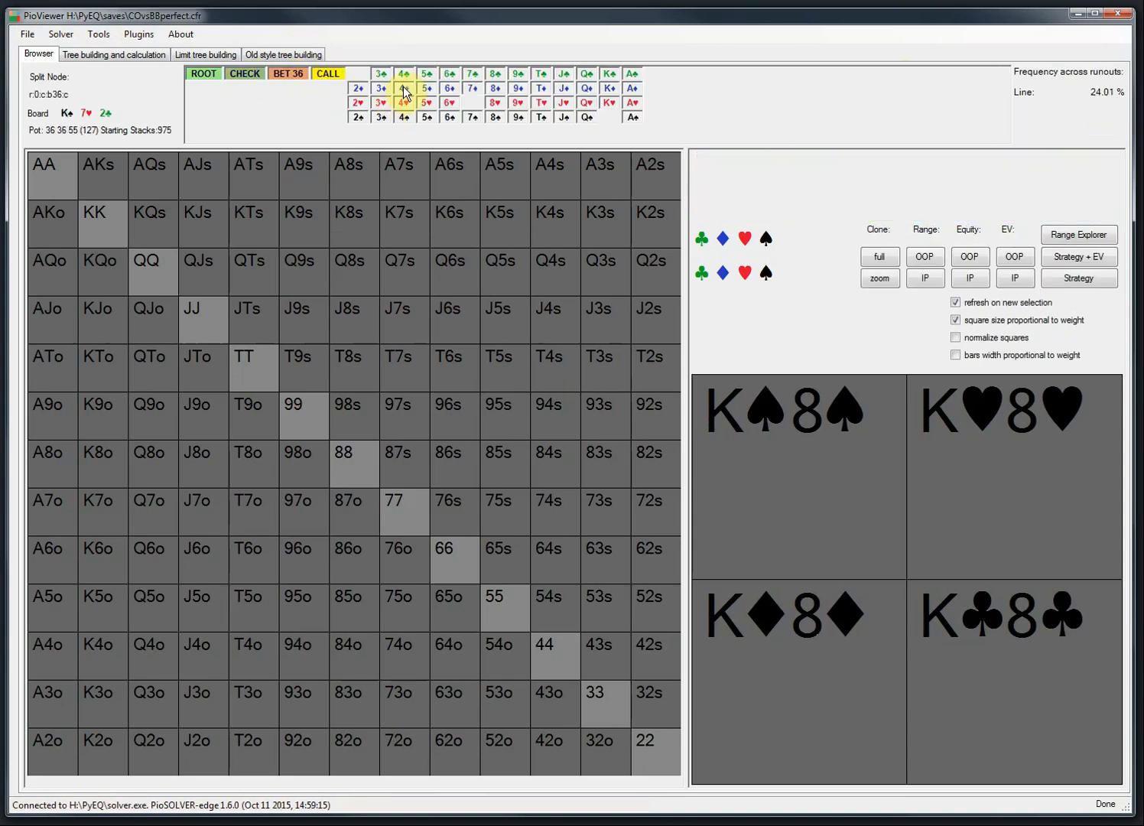
pyautogui.click(458, 116)
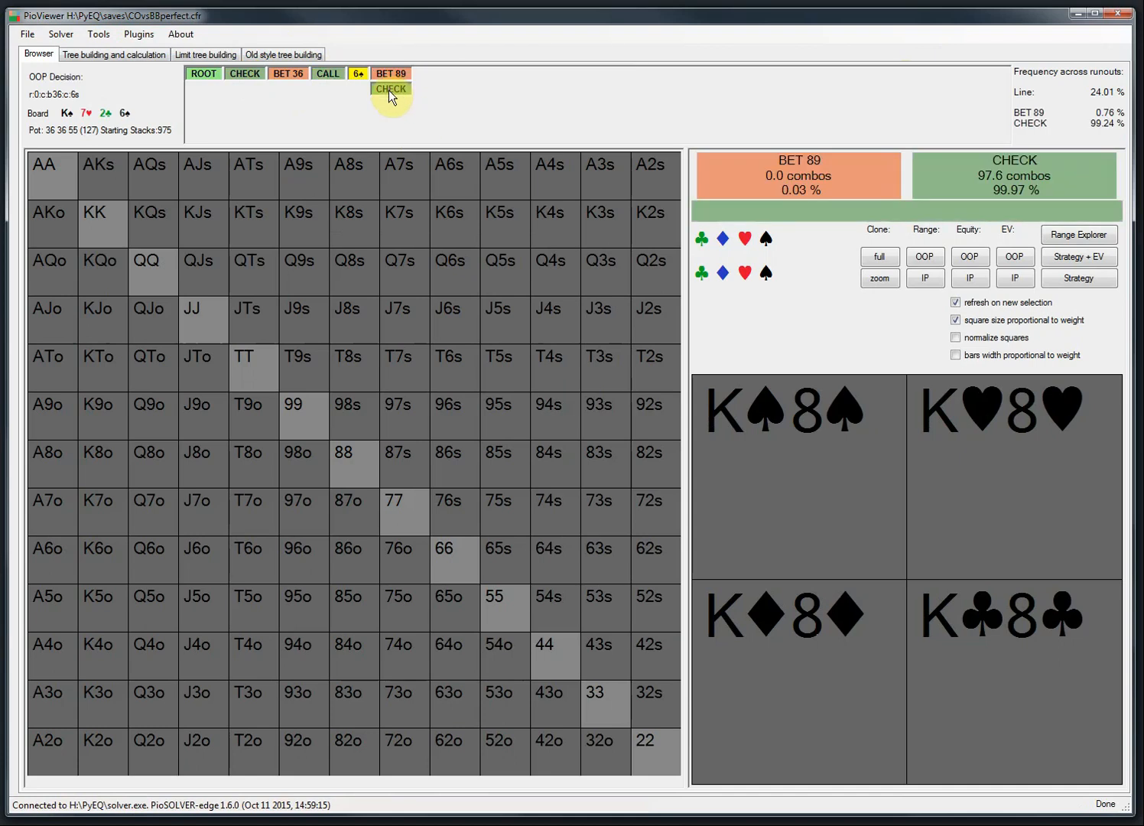
pyautogui.click(389, 91)
pyautogui.click(433, 73)
pyautogui.click(1077, 257)
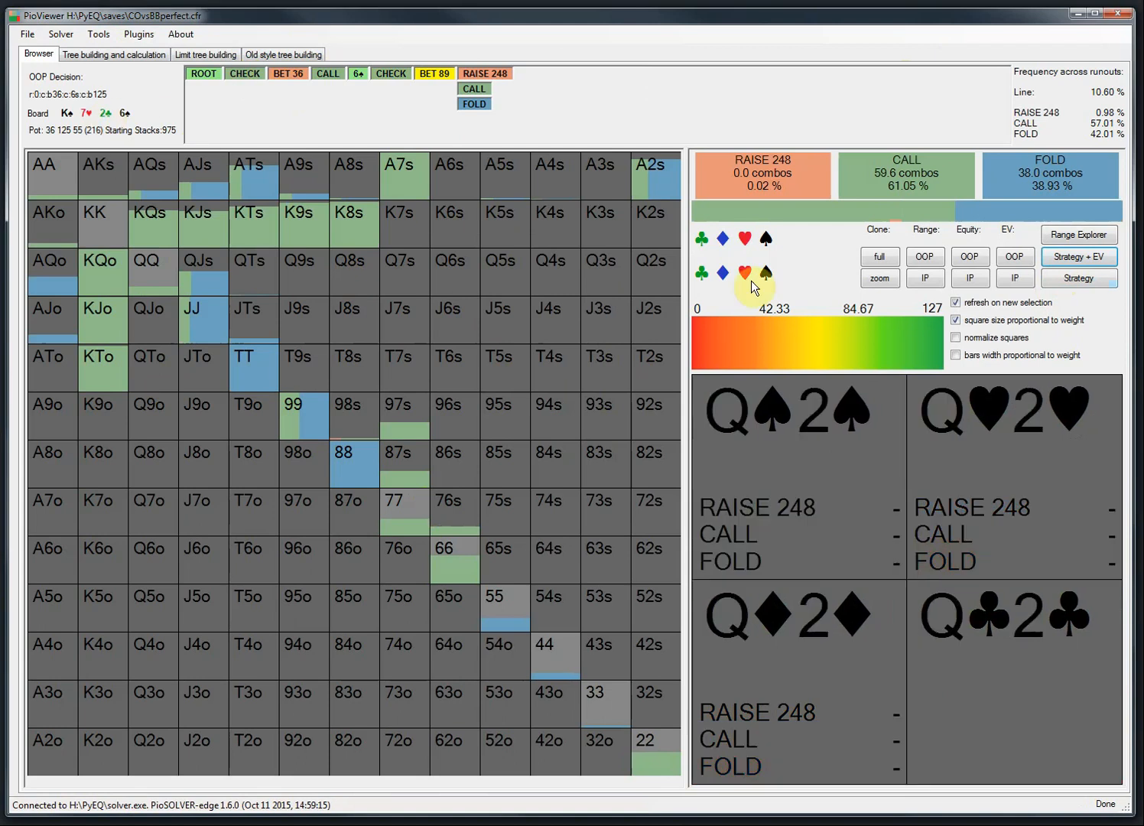
# Filter the hand grid by a spade as first card, second card and both, and clear the suit filters.
pyautogui.click(766, 240)
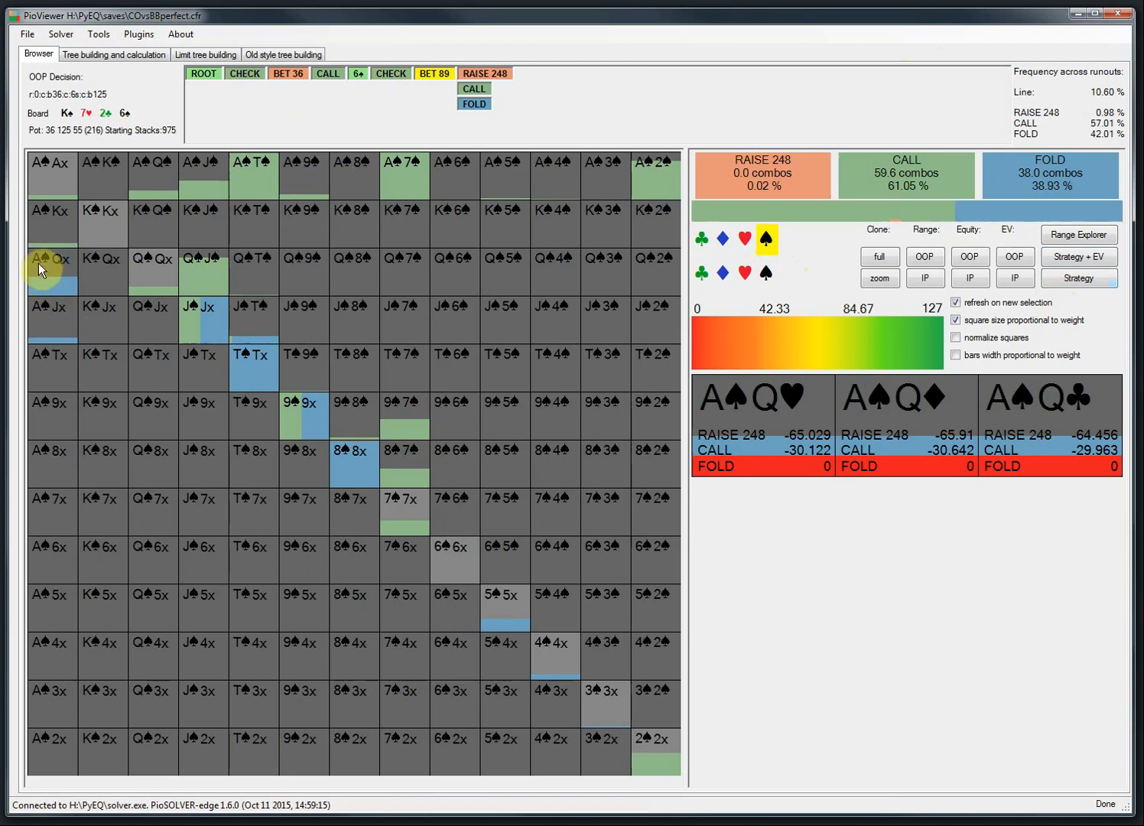
pyautogui.click(766, 240)
pyautogui.click(765, 269)
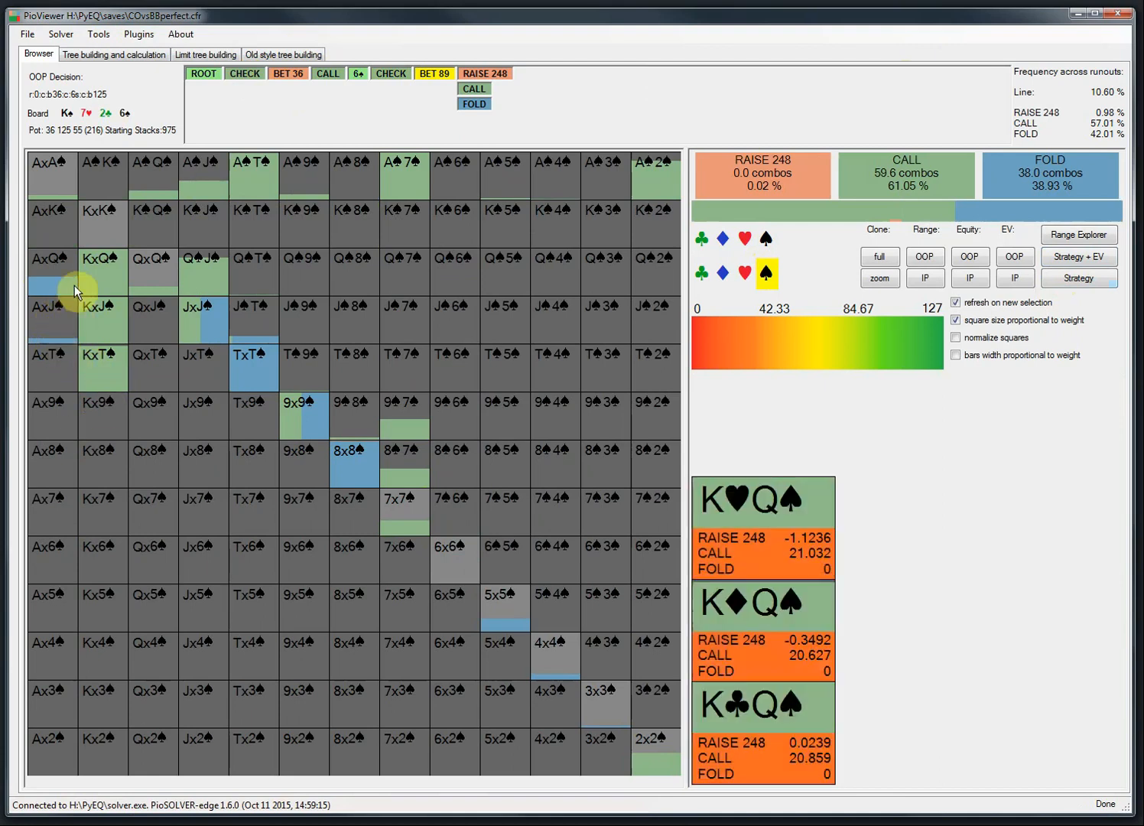
pyautogui.click(766, 239)
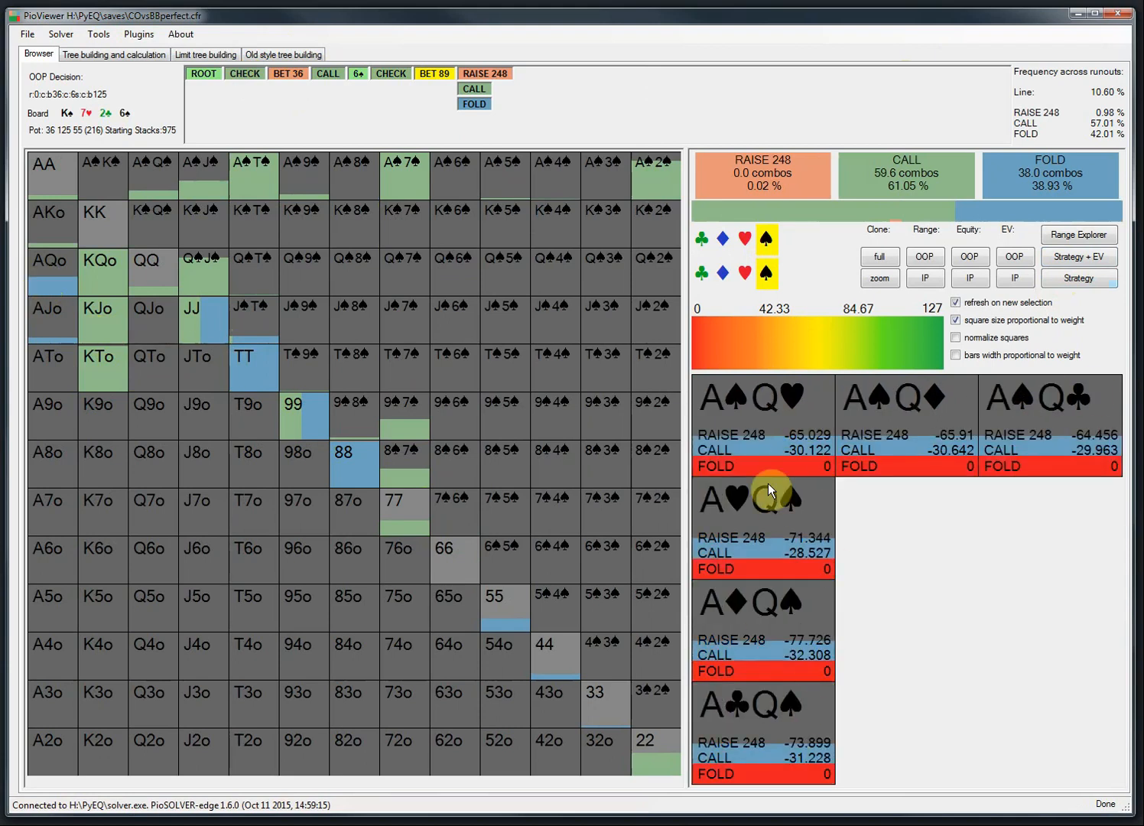
pyautogui.click(767, 238)
pyautogui.click(767, 238)
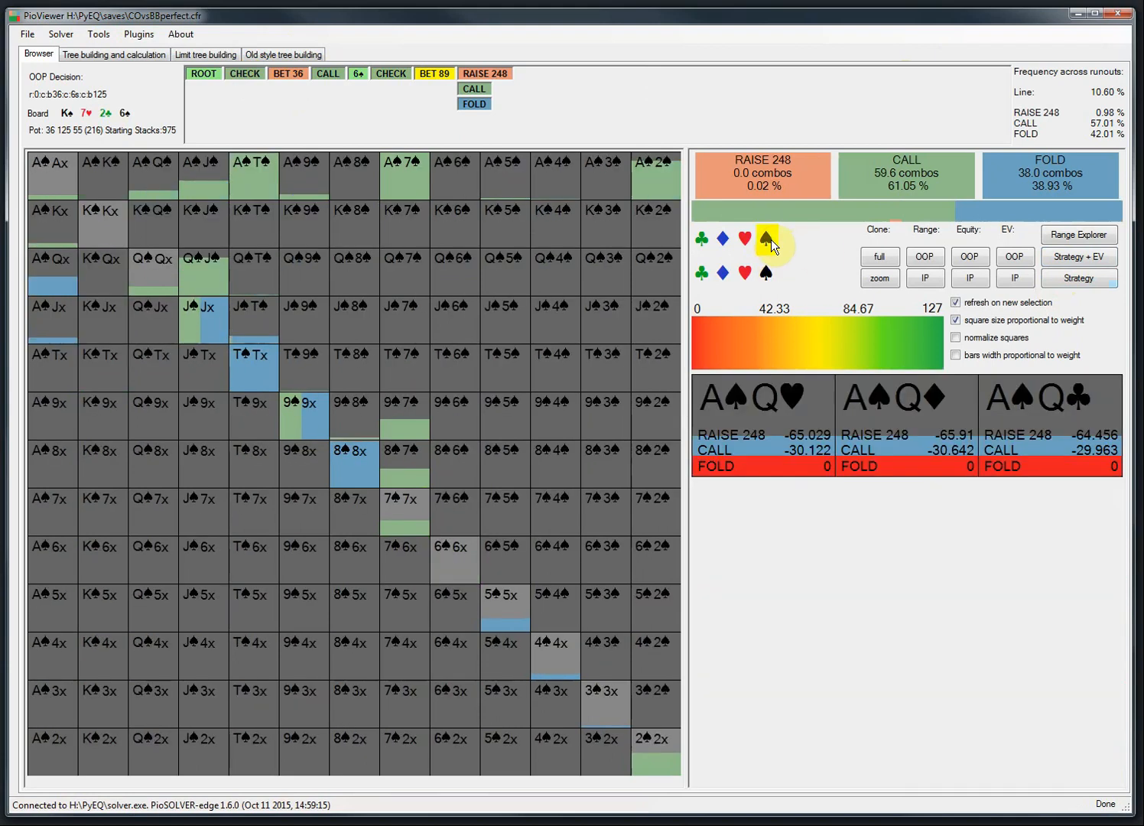
pyautogui.click(767, 238)
pyautogui.click(768, 239)
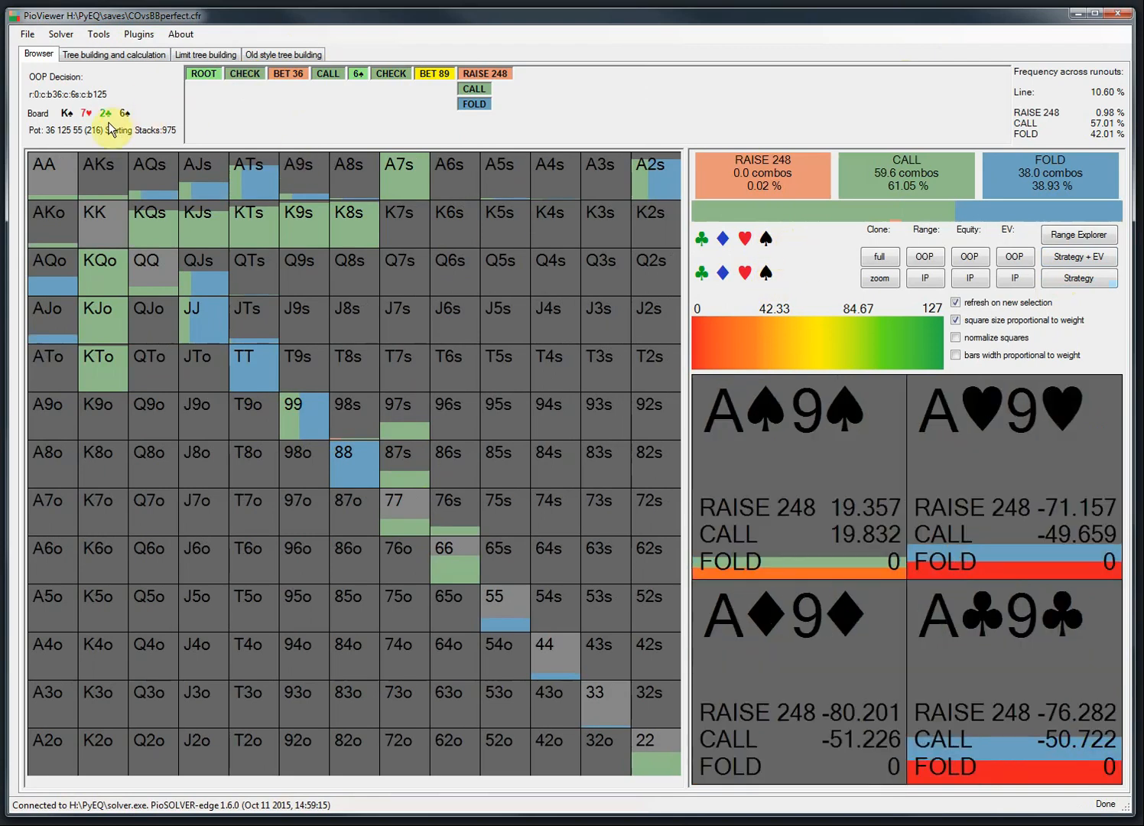
# Filter the hand grid by hearts for the first and second card, and clear both filters.
pyautogui.click(746, 240)
pyautogui.click(746, 273)
pyautogui.click(746, 240)
pyautogui.click(746, 273)
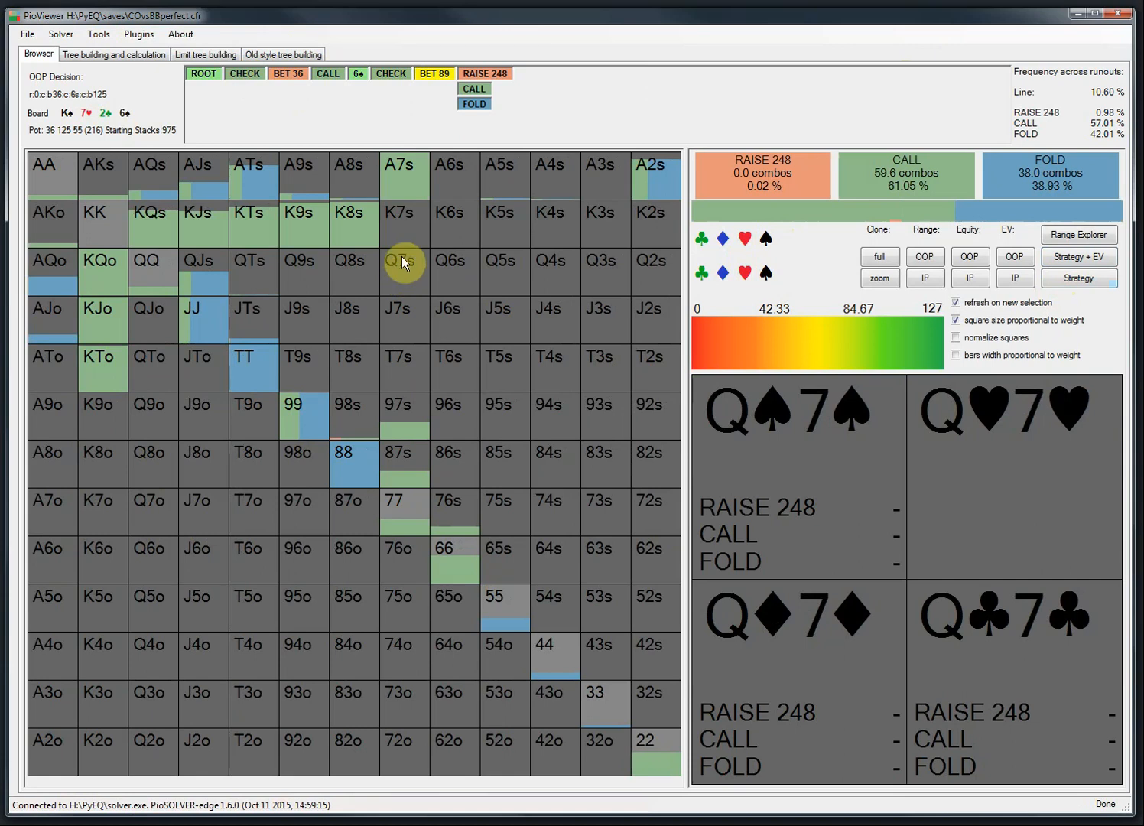
# Return to the root, rebuild the tree from the 3betpotFAST parameters, and browse to its BET 94 node.
pyautogui.click(205, 74)
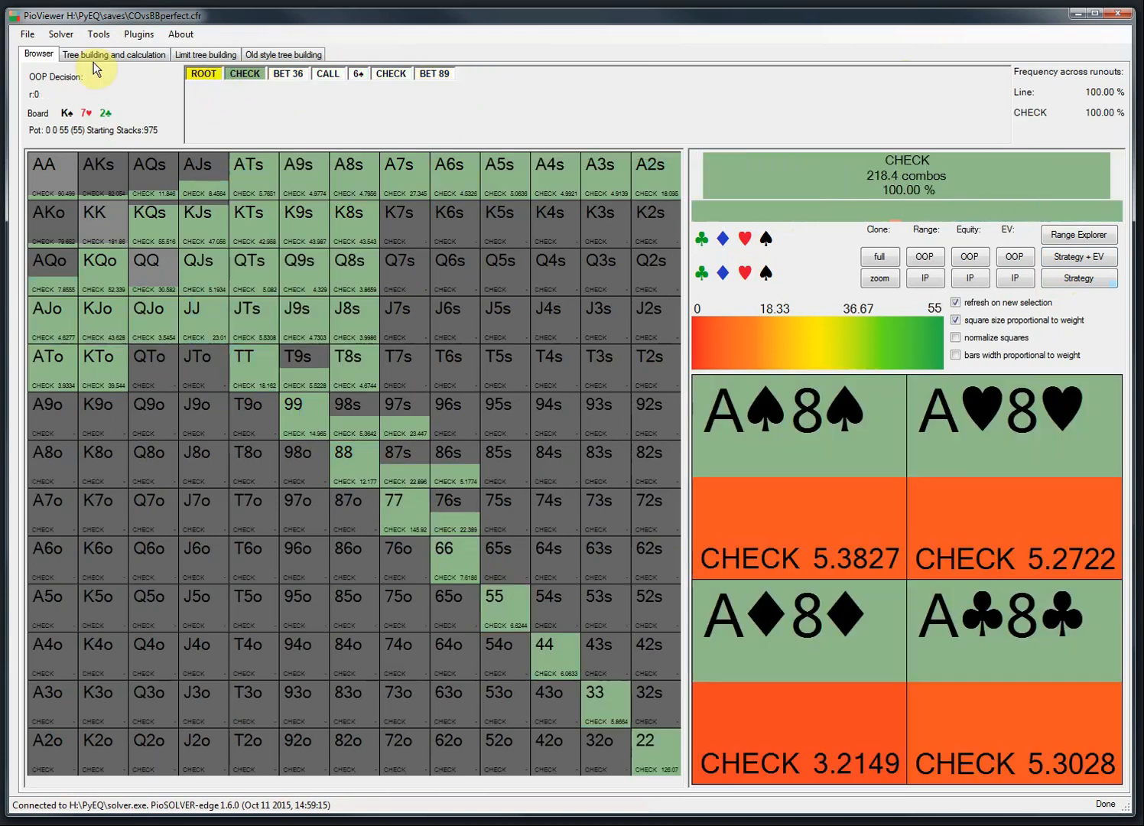
pyautogui.click(94, 60)
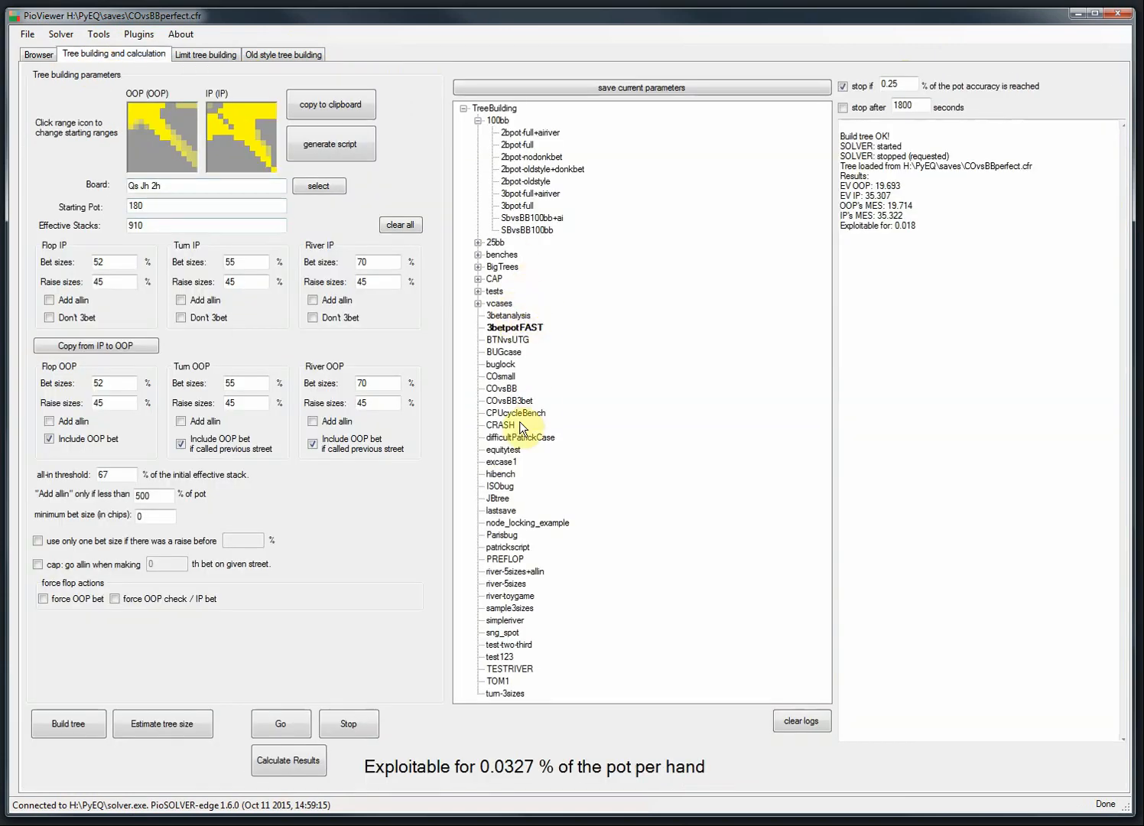
pyautogui.click(507, 317)
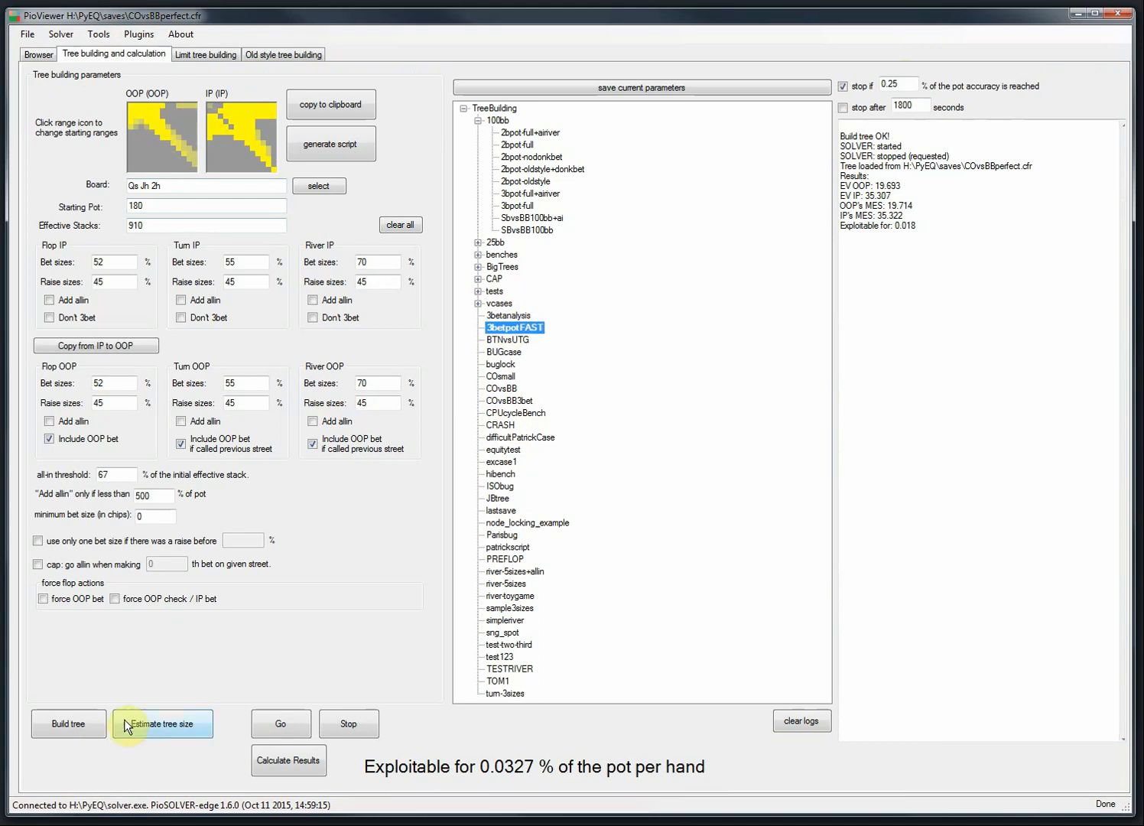
pyautogui.click(68, 724)
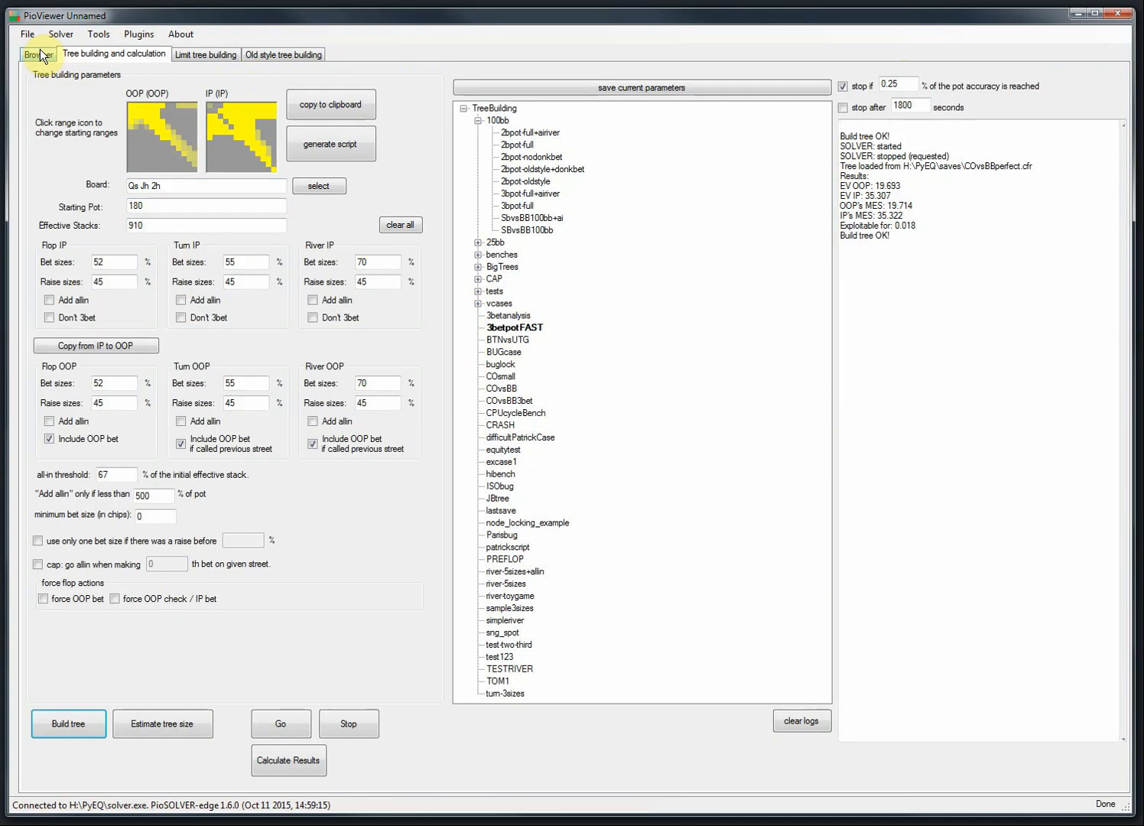
pyautogui.click(39, 54)
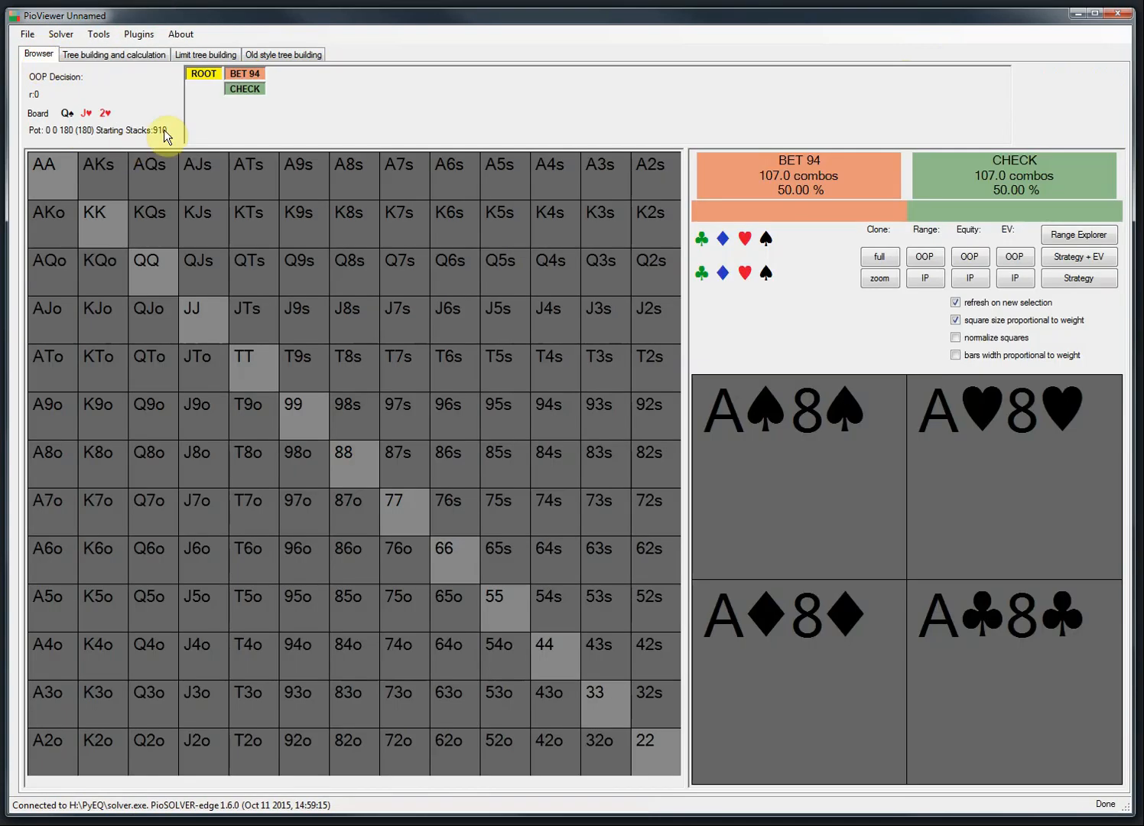
pyautogui.click(245, 74)
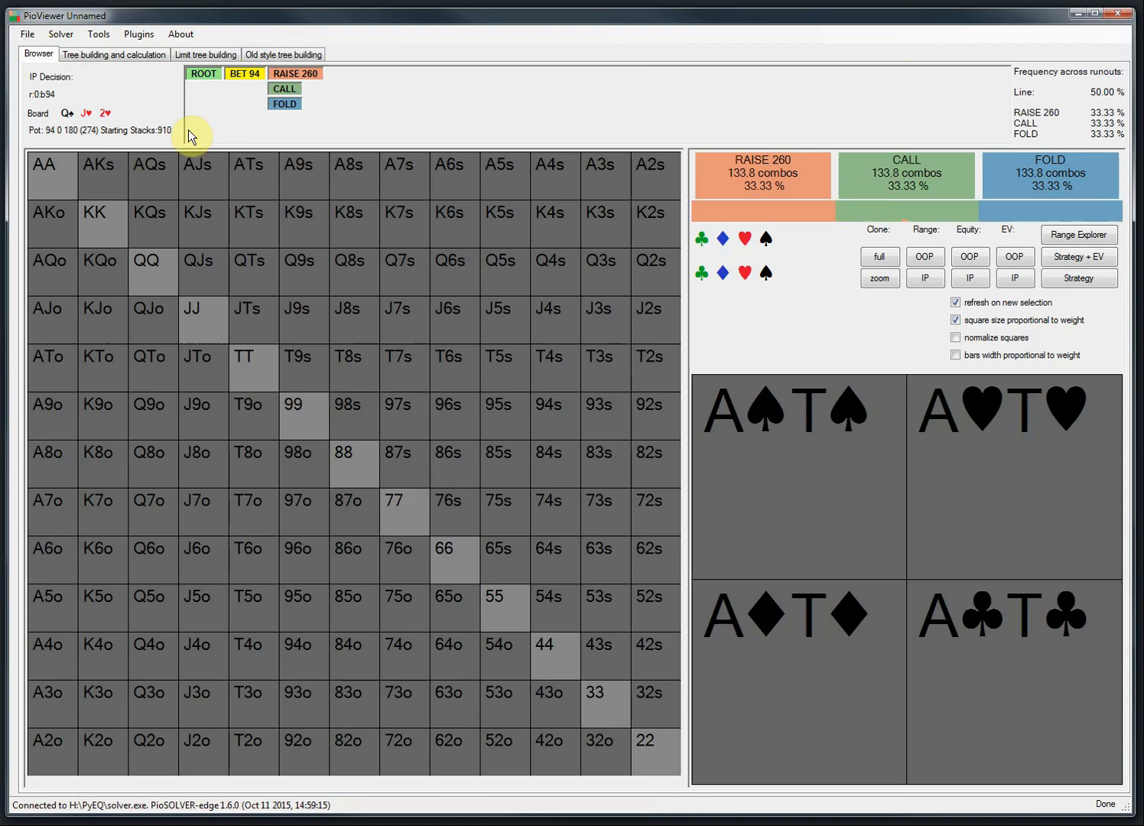
# Open the node locking editor for the BET 94 node, look over its hand strategies, and cancel it.
pyautogui.click(99, 33)
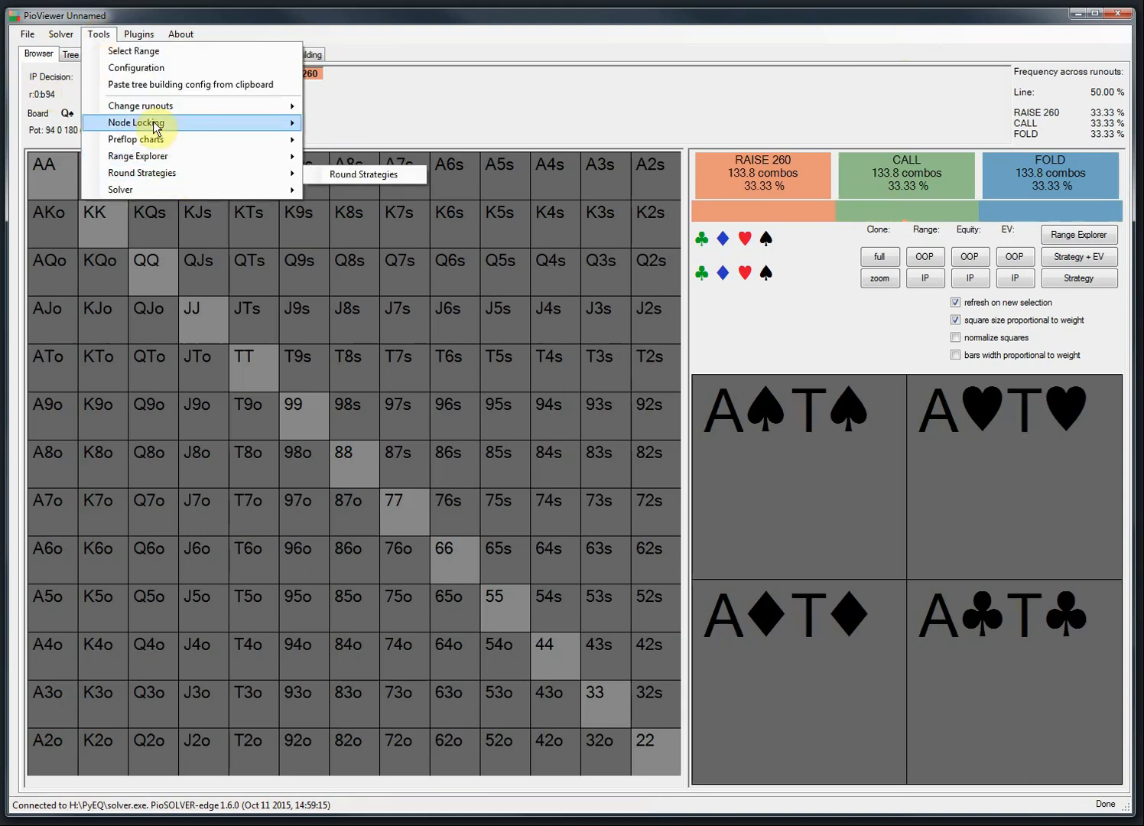
pyautogui.moveTo(153, 121)
pyautogui.click(367, 121)
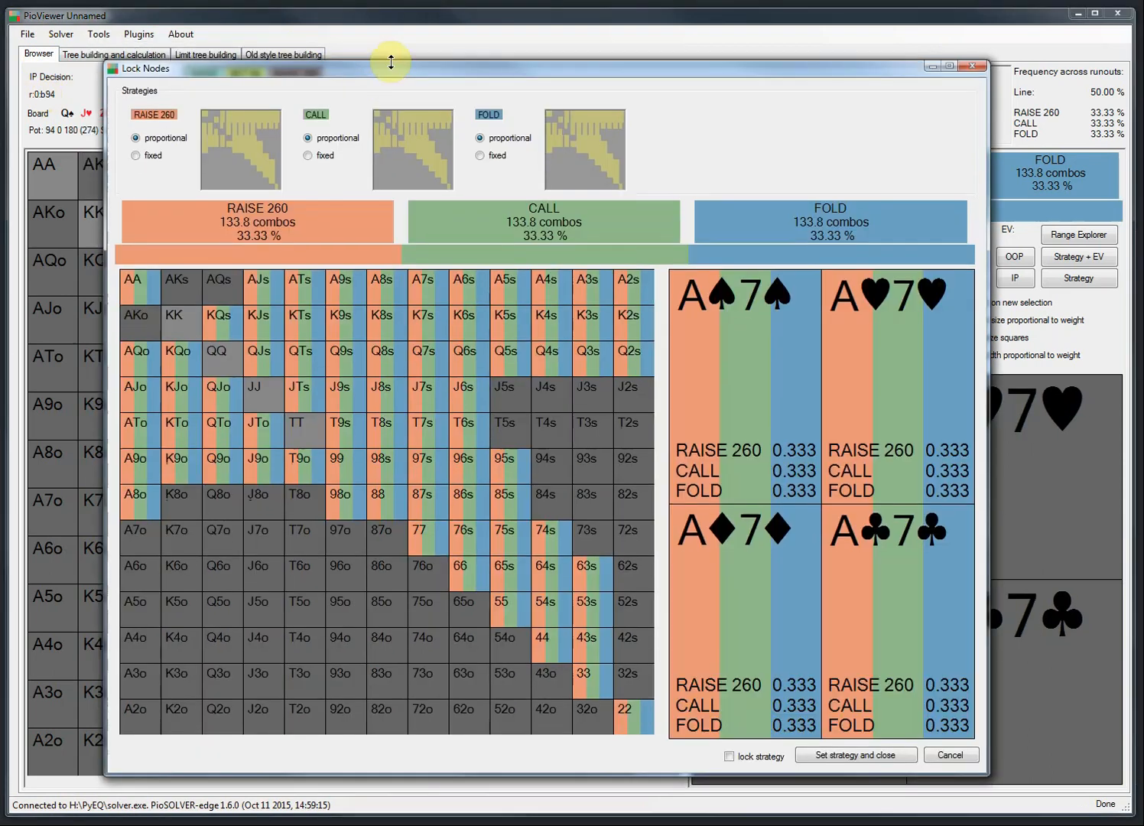
pyautogui.moveTo(390, 69); pyautogui.dragTo(368, 67)
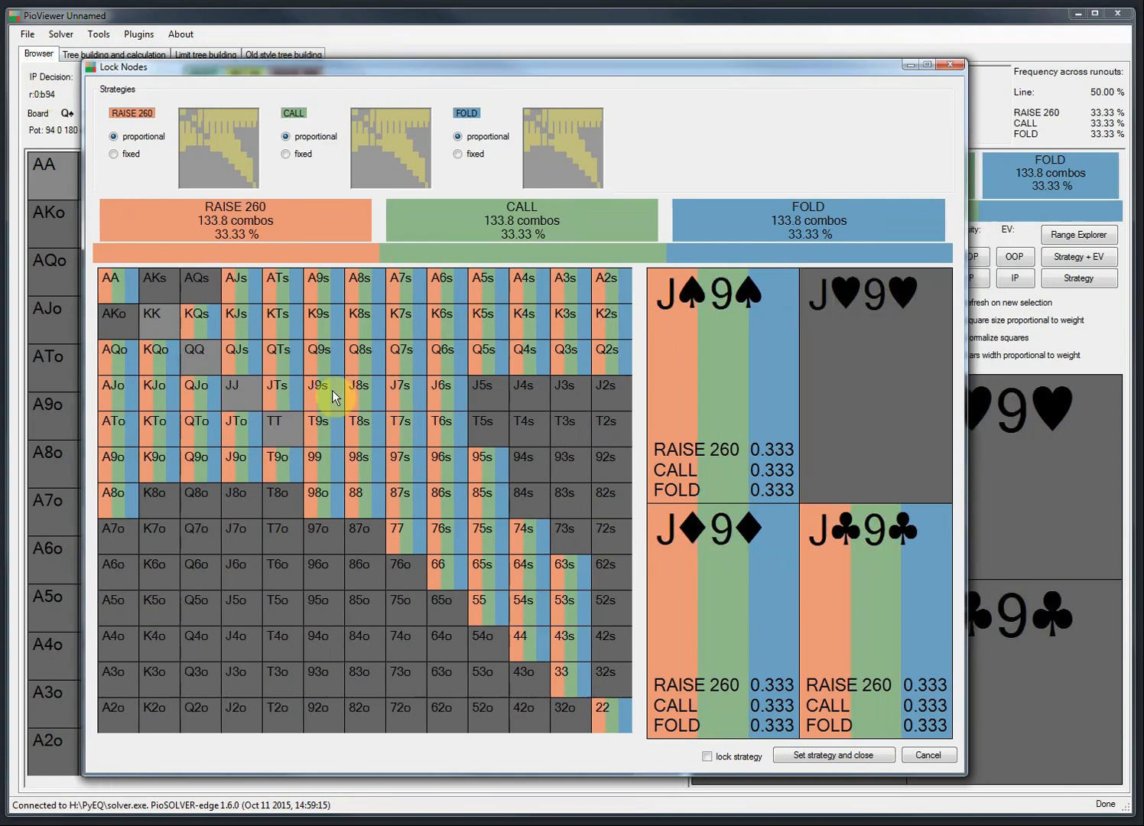
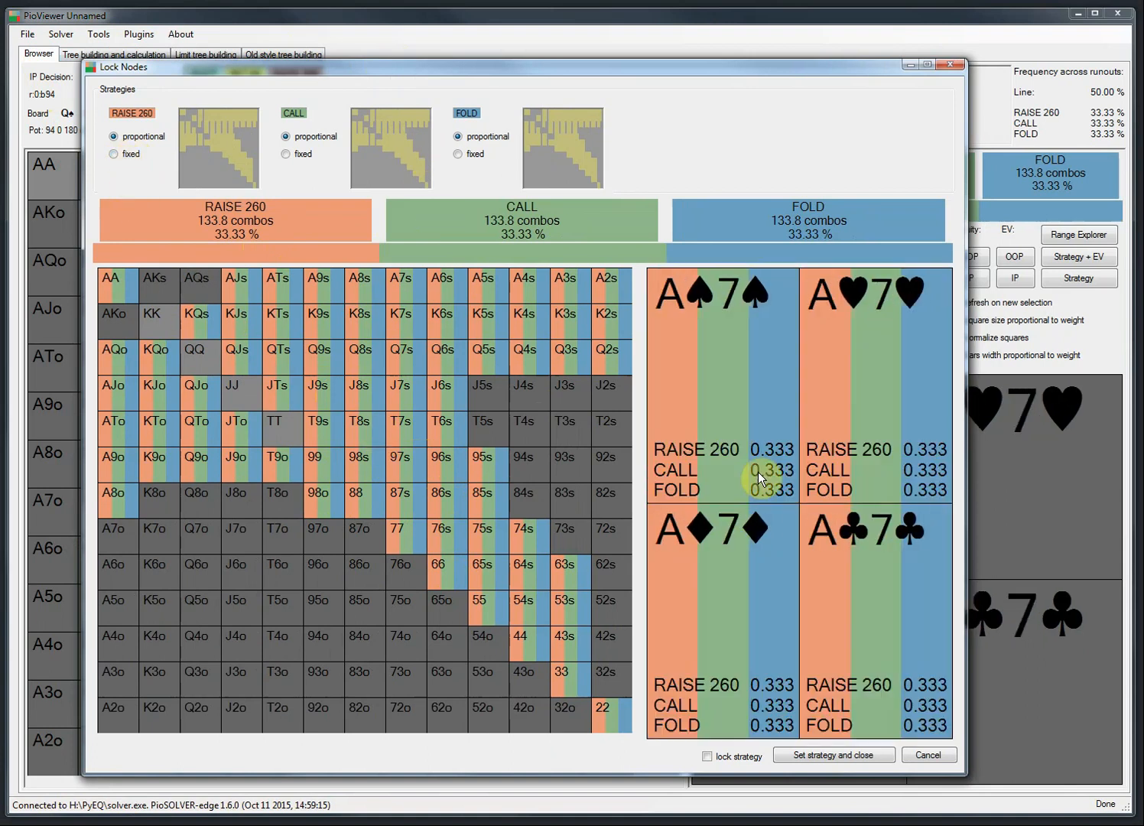
pyautogui.moveTo(509, 67); pyautogui.dragTo(492, 91)
pyautogui.click(918, 783)
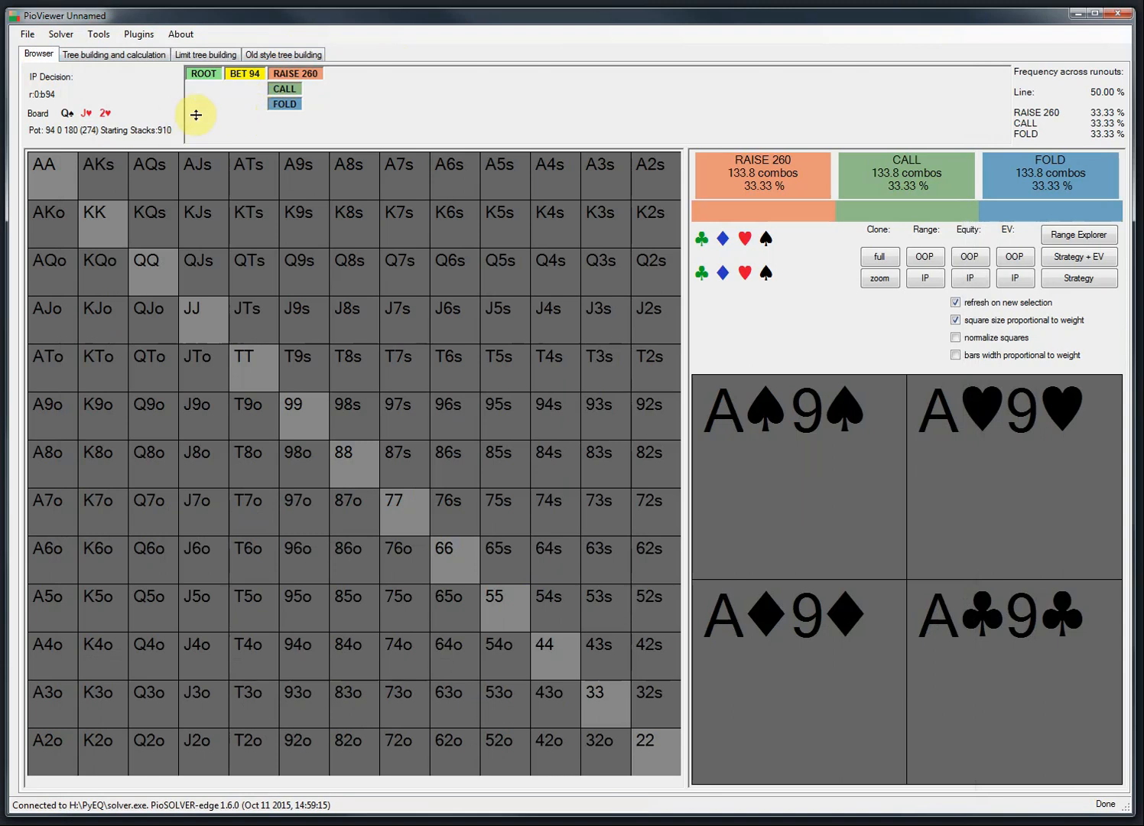
# Reopen the node locking editor for the BET 94 node and open the RAISE 260 range for editing.
pyautogui.click(98, 35)
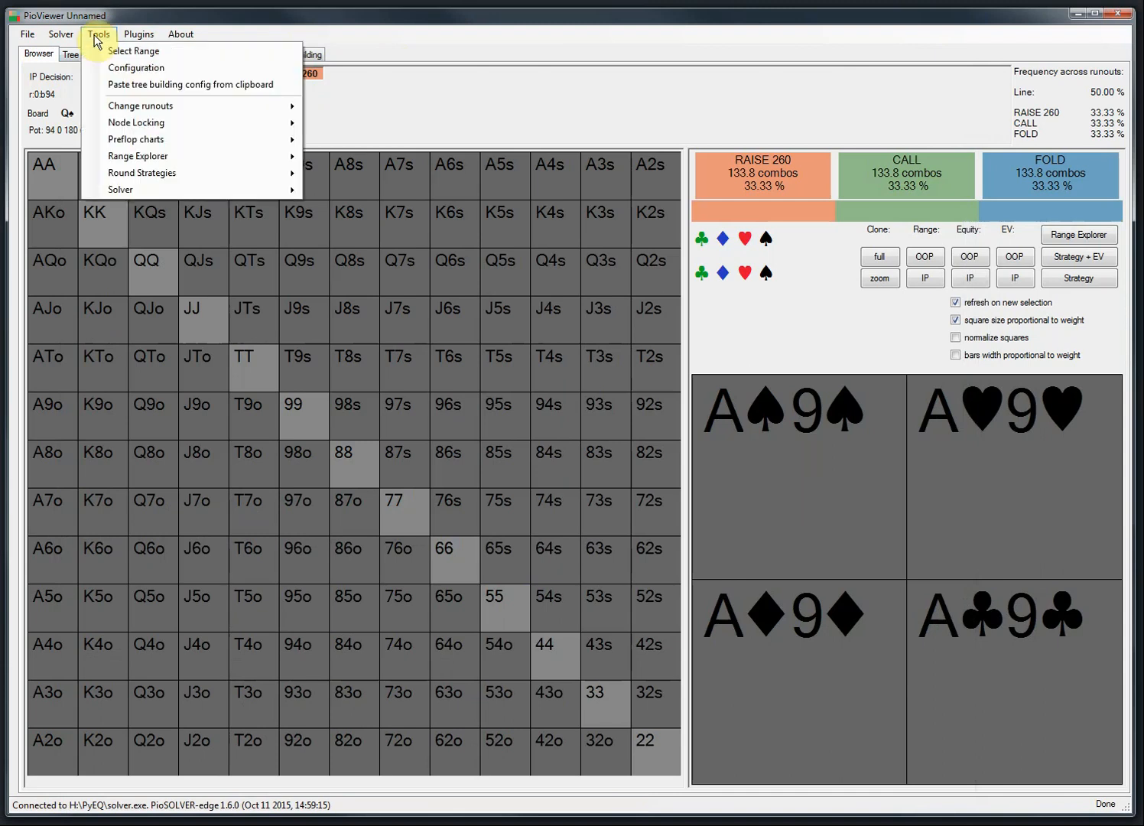
pyautogui.moveTo(184, 123)
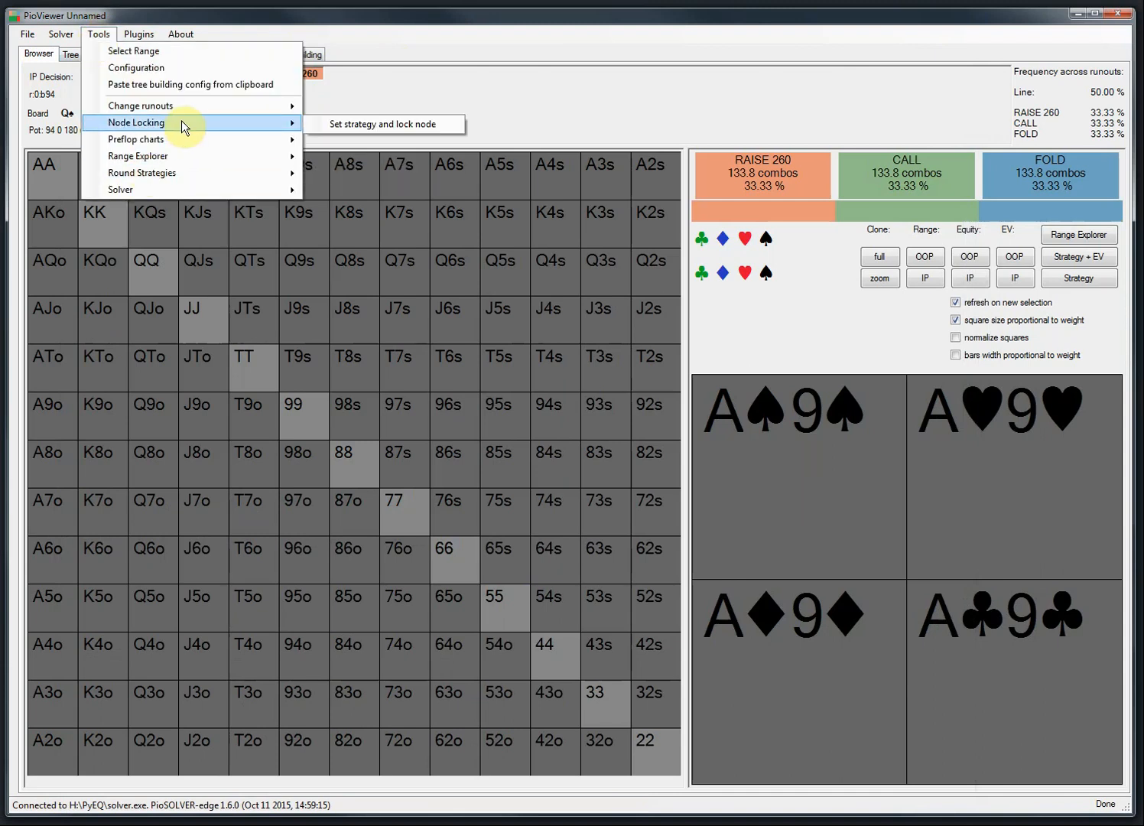
pyautogui.click(345, 123)
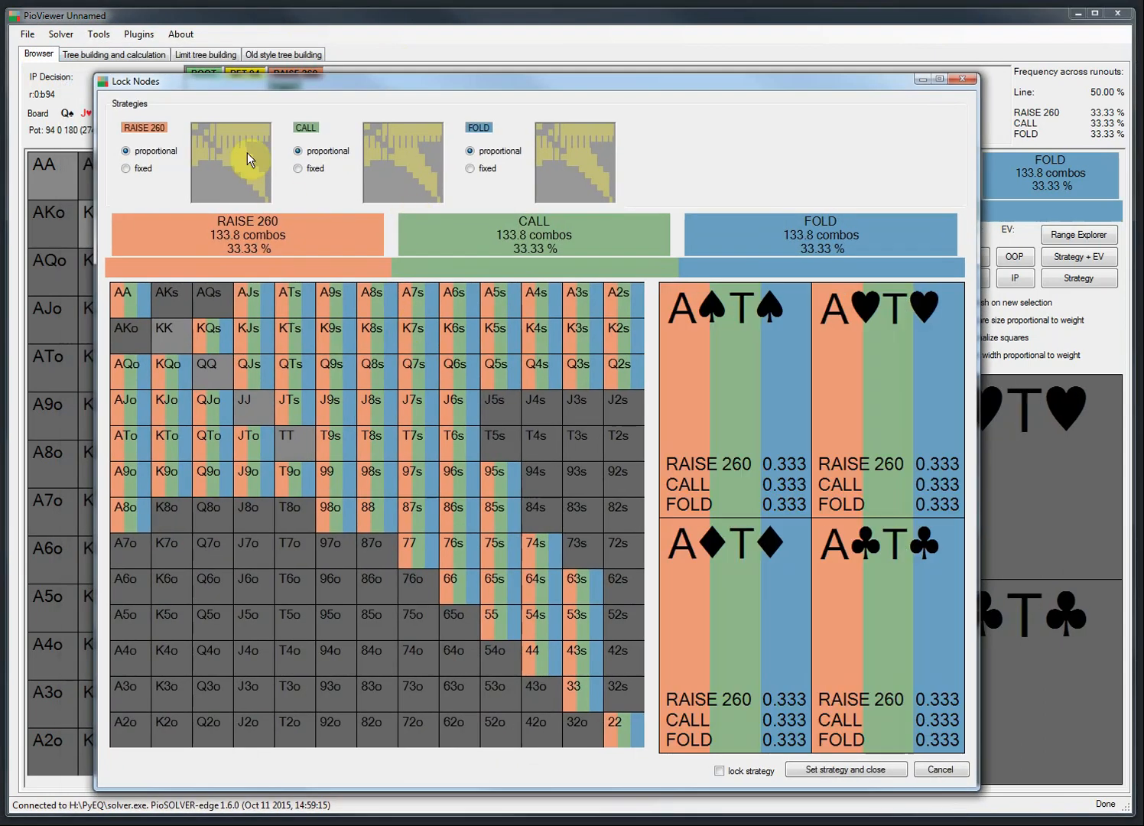
pyautogui.click(247, 153)
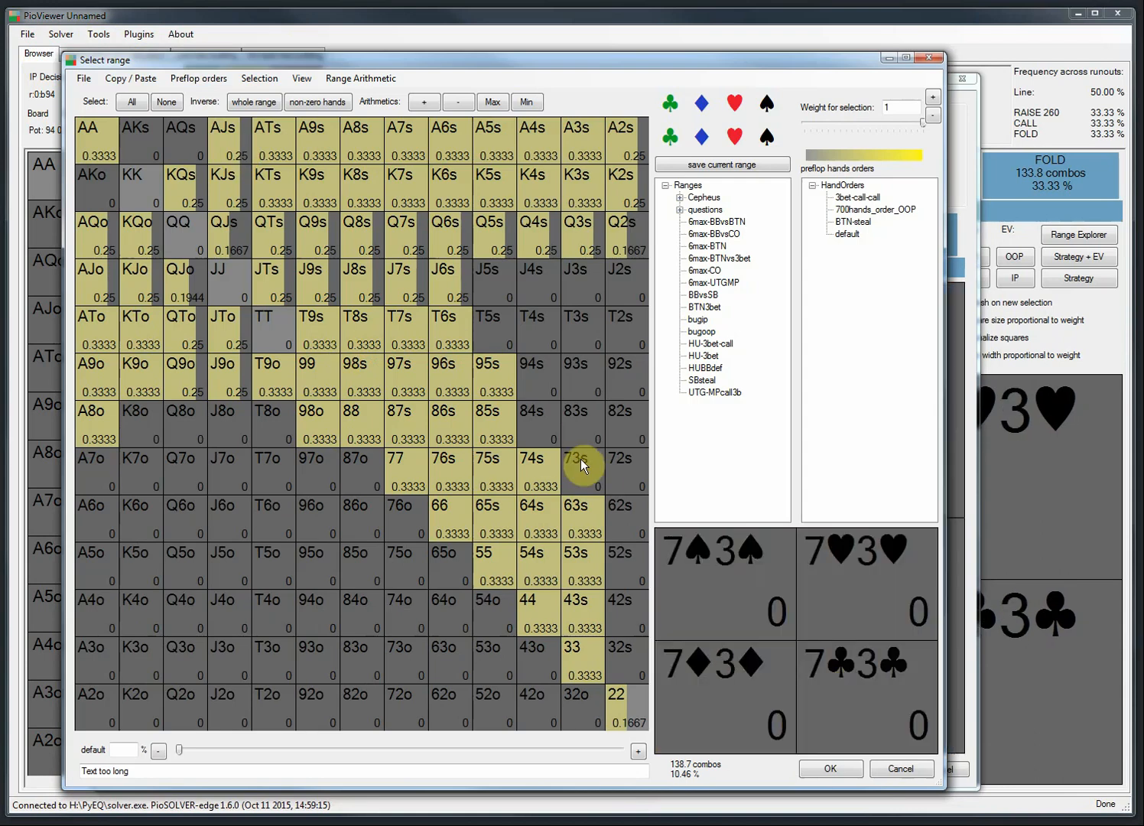
# Filter the RAISE 260 range by hearts, give every suited heart combo a weight of 1, and accept the range.
pyautogui.click(734, 104)
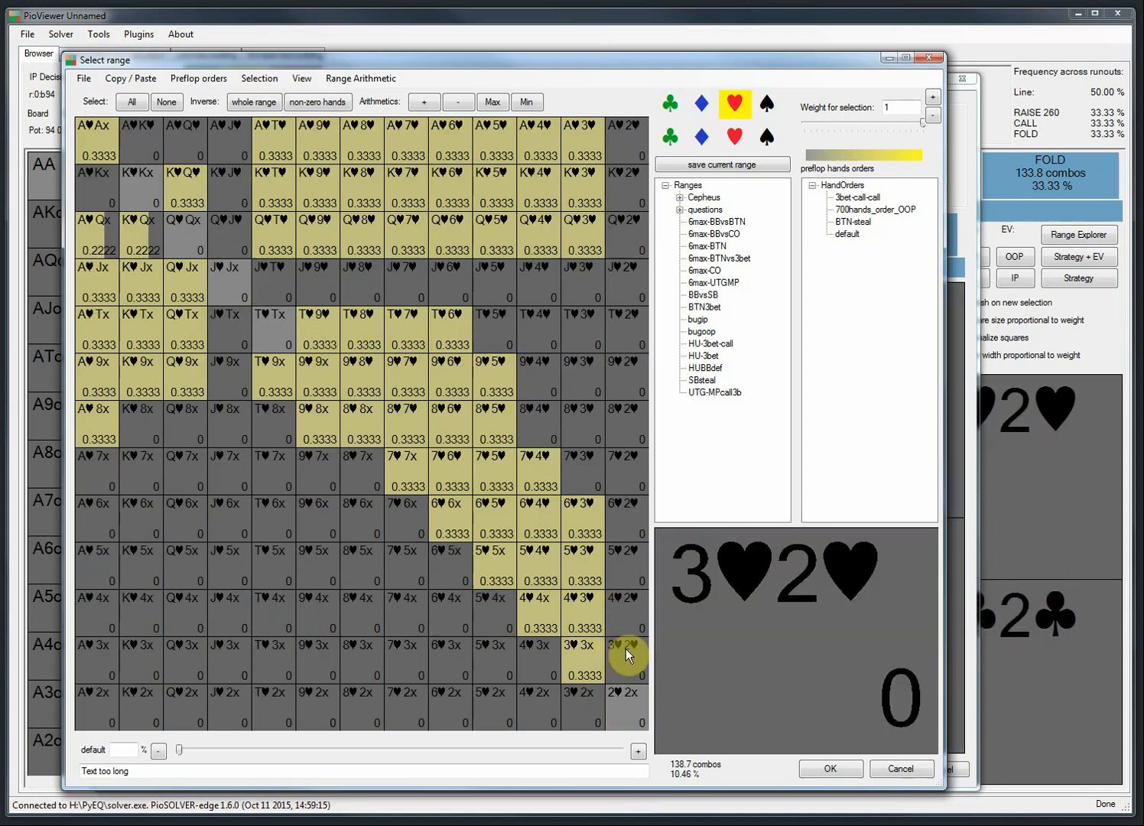
pyautogui.moveTo(628, 659); pyautogui.dragTo(628, 123)
pyautogui.moveTo(583, 612); pyautogui.dragTo(585, 133)
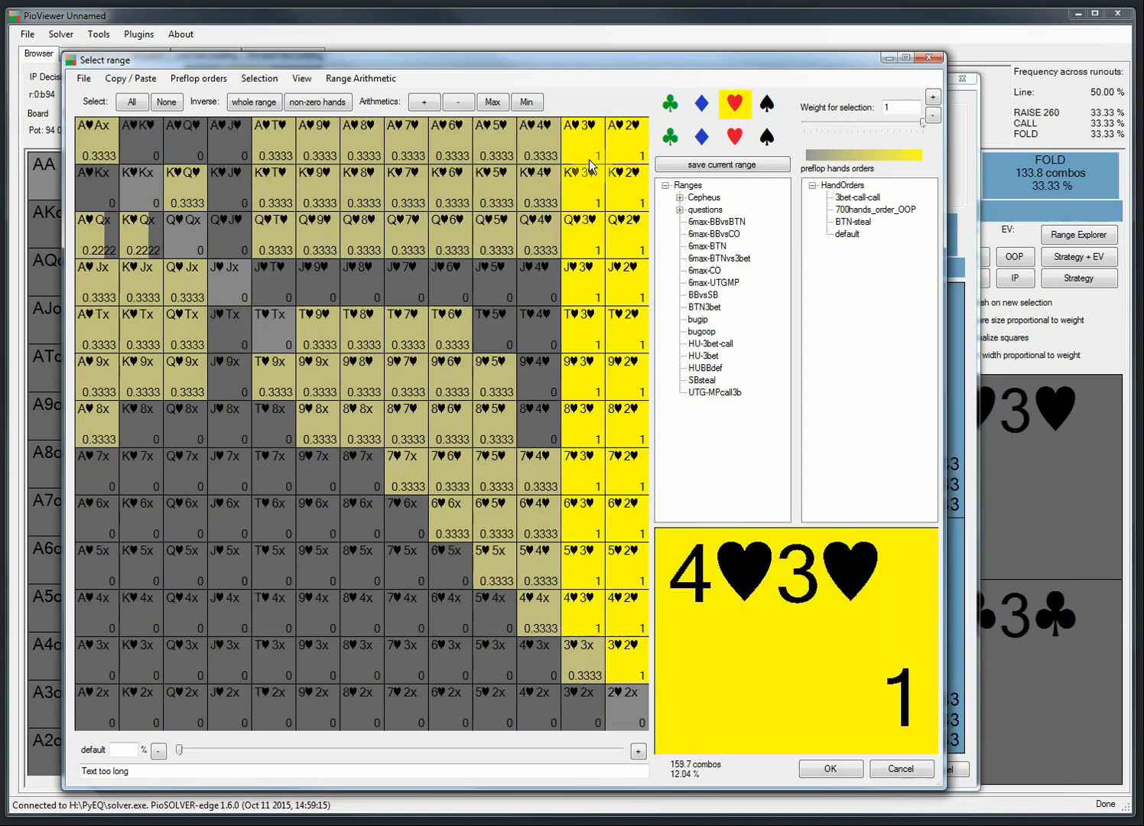
pyautogui.moveTo(539, 566); pyautogui.dragTo(539, 133)
pyautogui.moveTo(491, 487); pyautogui.dragTo(493, 130)
pyautogui.moveTo(451, 482); pyautogui.dragTo(450, 134)
pyautogui.moveTo(405, 425); pyautogui.dragTo(406, 134)
pyautogui.moveTo(363, 377); pyautogui.dragTo(363, 134)
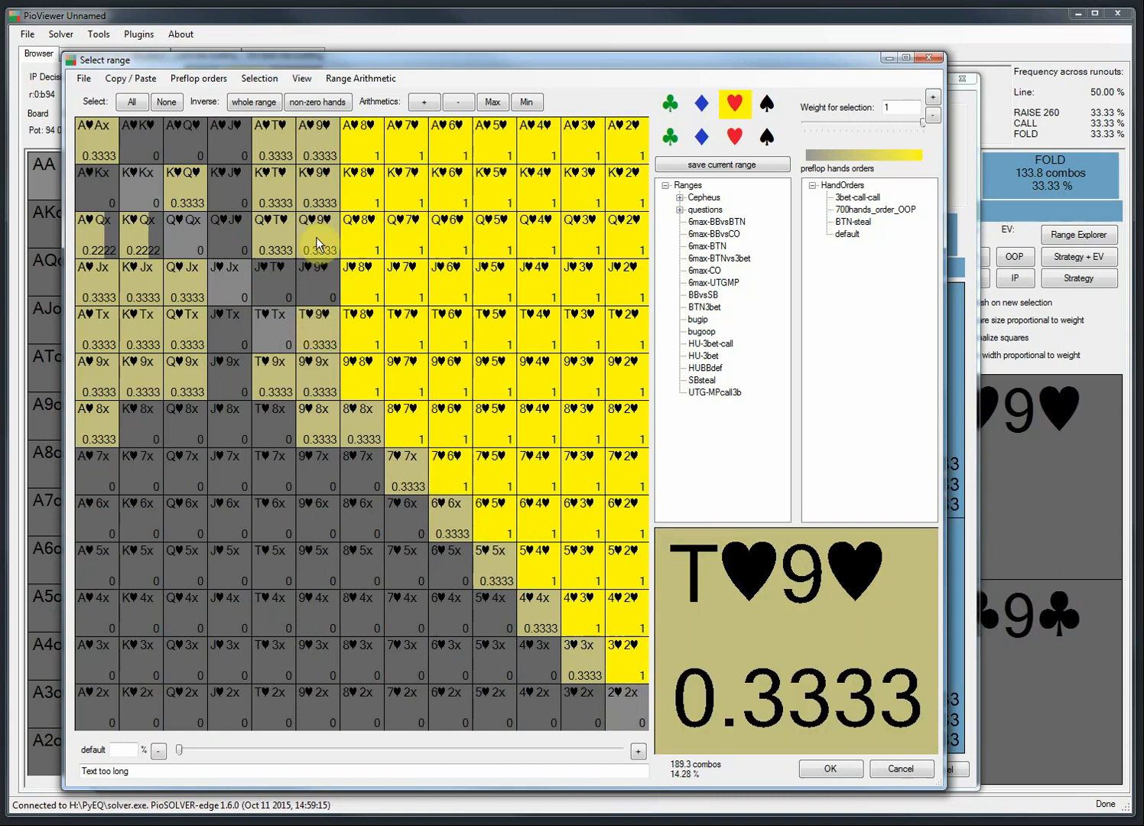
pyautogui.moveTo(317, 329); pyautogui.dragTo(318, 134)
pyautogui.moveTo(275, 283); pyautogui.dragTo(275, 133)
pyautogui.moveTo(228, 224); pyautogui.dragTo(160, 146)
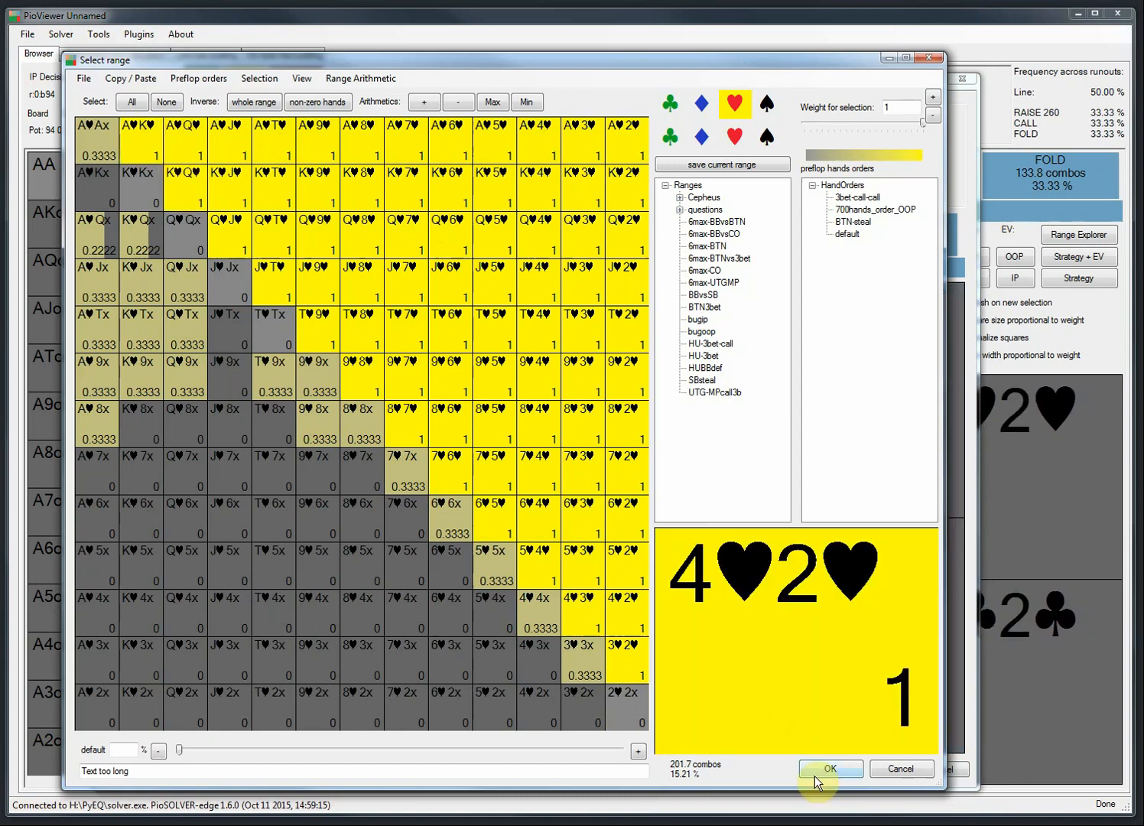
pyautogui.click(818, 769)
# Make the RAISE 260 strategy fixed, apply it to the BET 94 node, and display the node's strategy filtered by hearts.
pyautogui.click(126, 168)
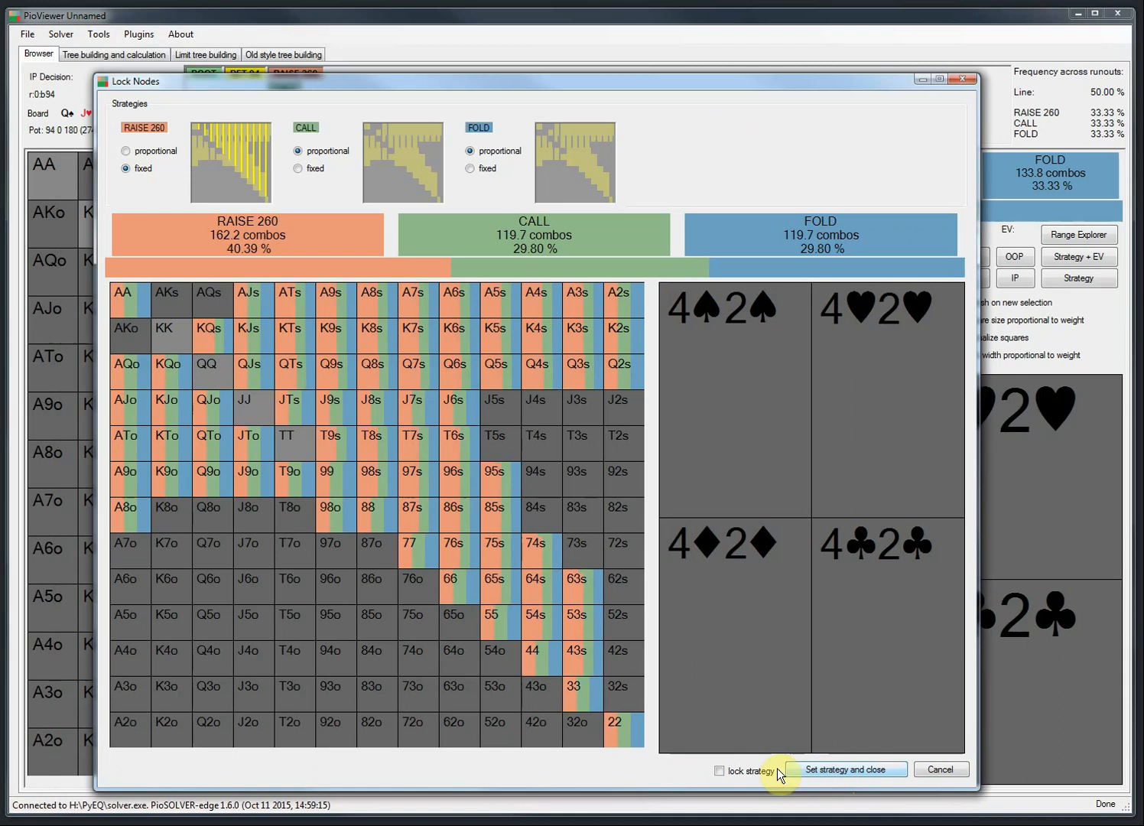
pyautogui.click(813, 769)
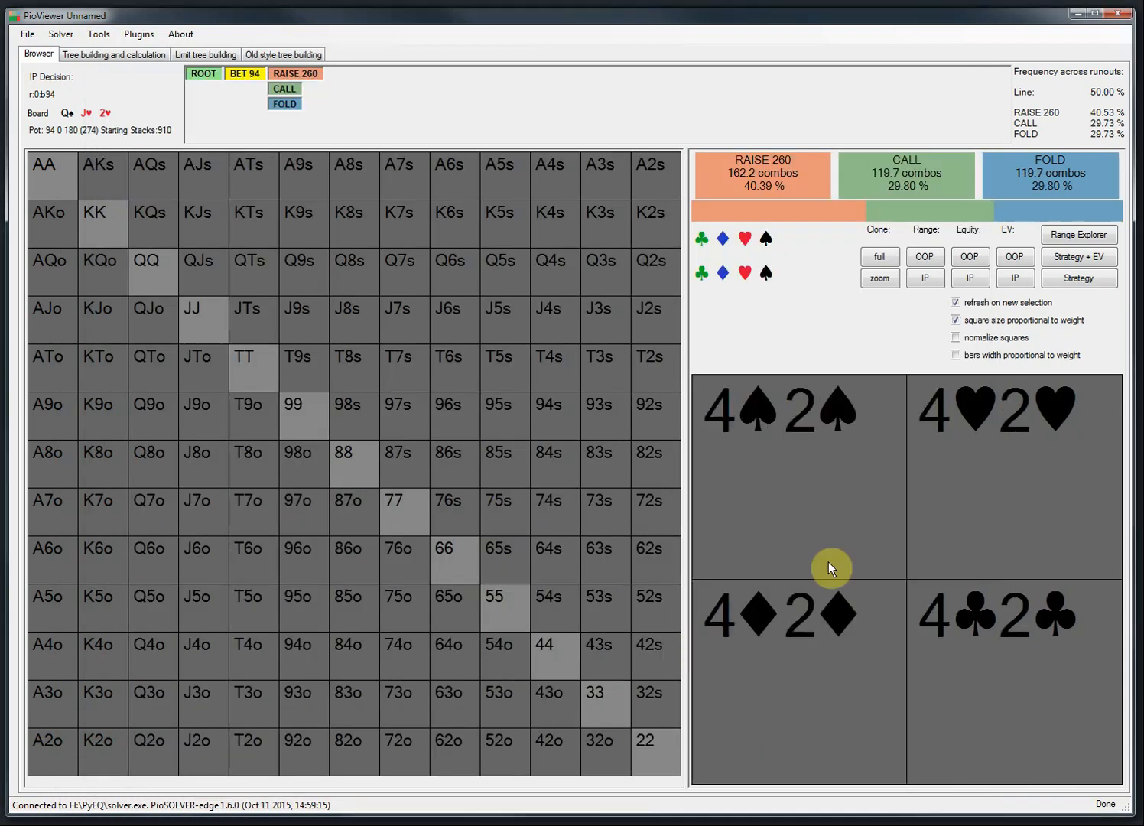
pyautogui.click(1084, 280)
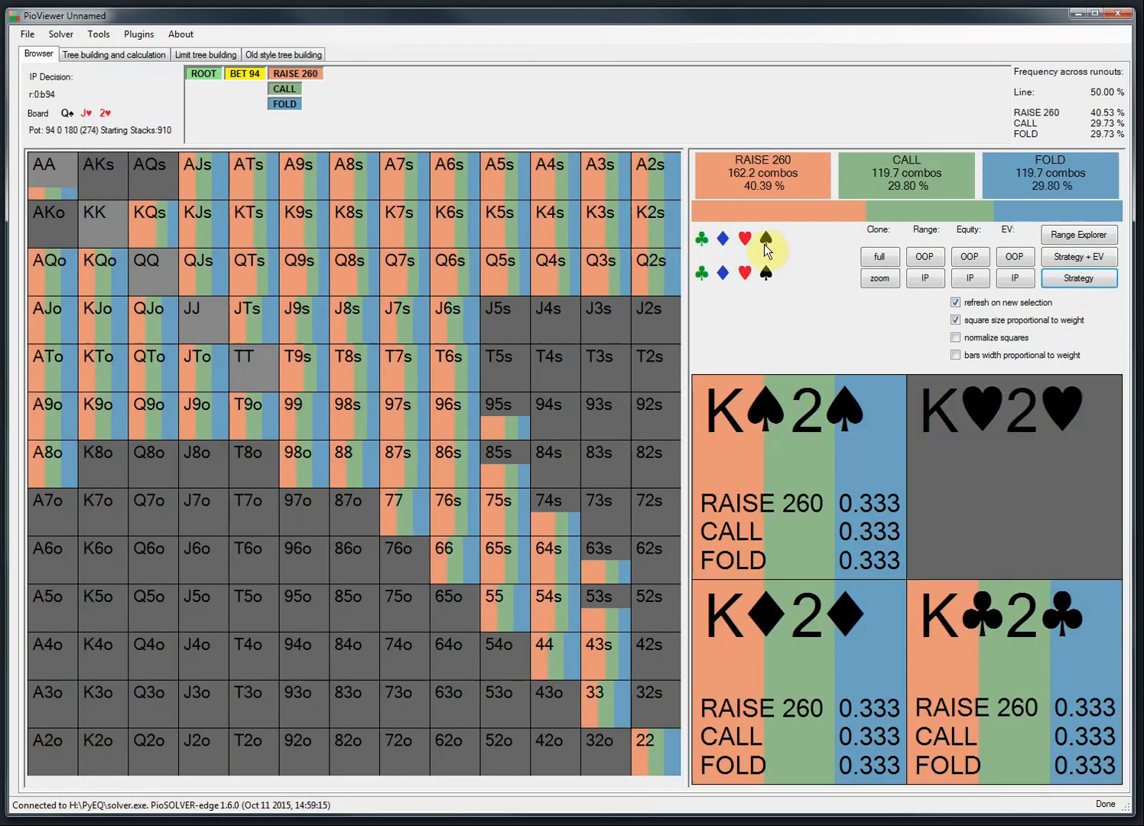
pyautogui.click(744, 238)
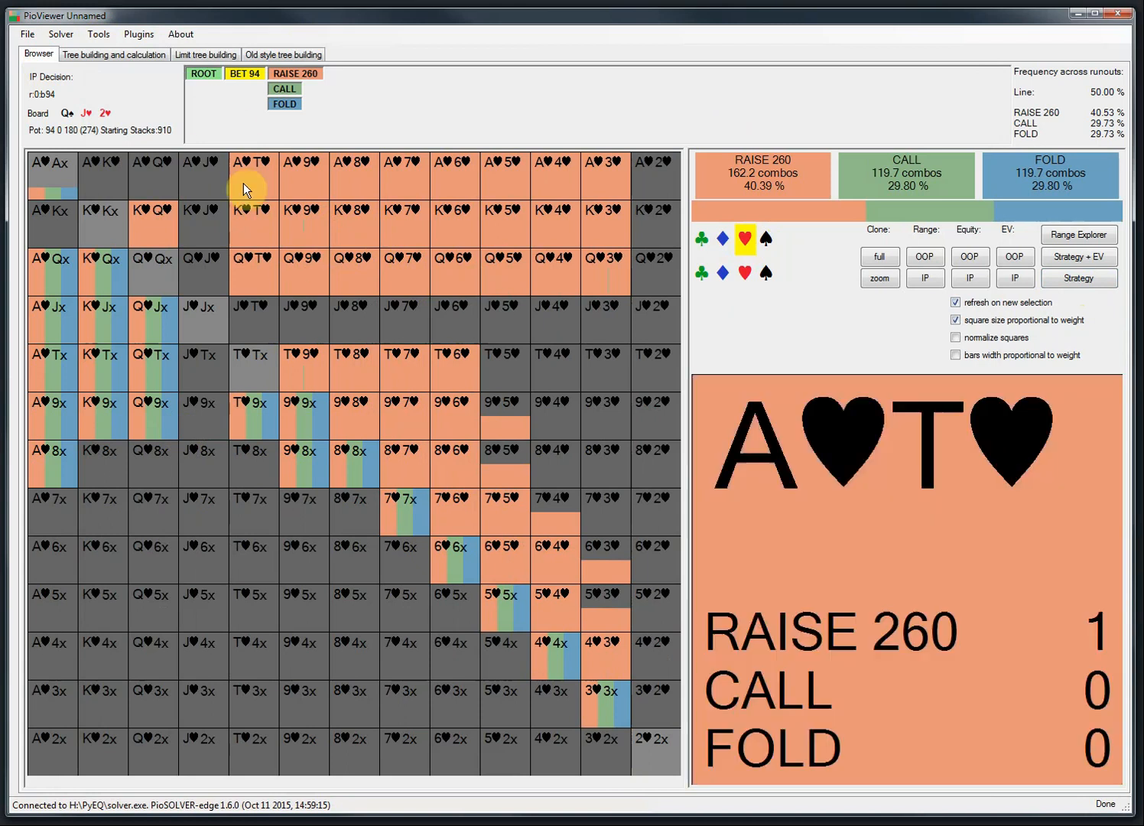
# Build a range of all suited heart combos at weight 1 in the range selector and copy it in PioSolver format.
pyautogui.click(97, 38)
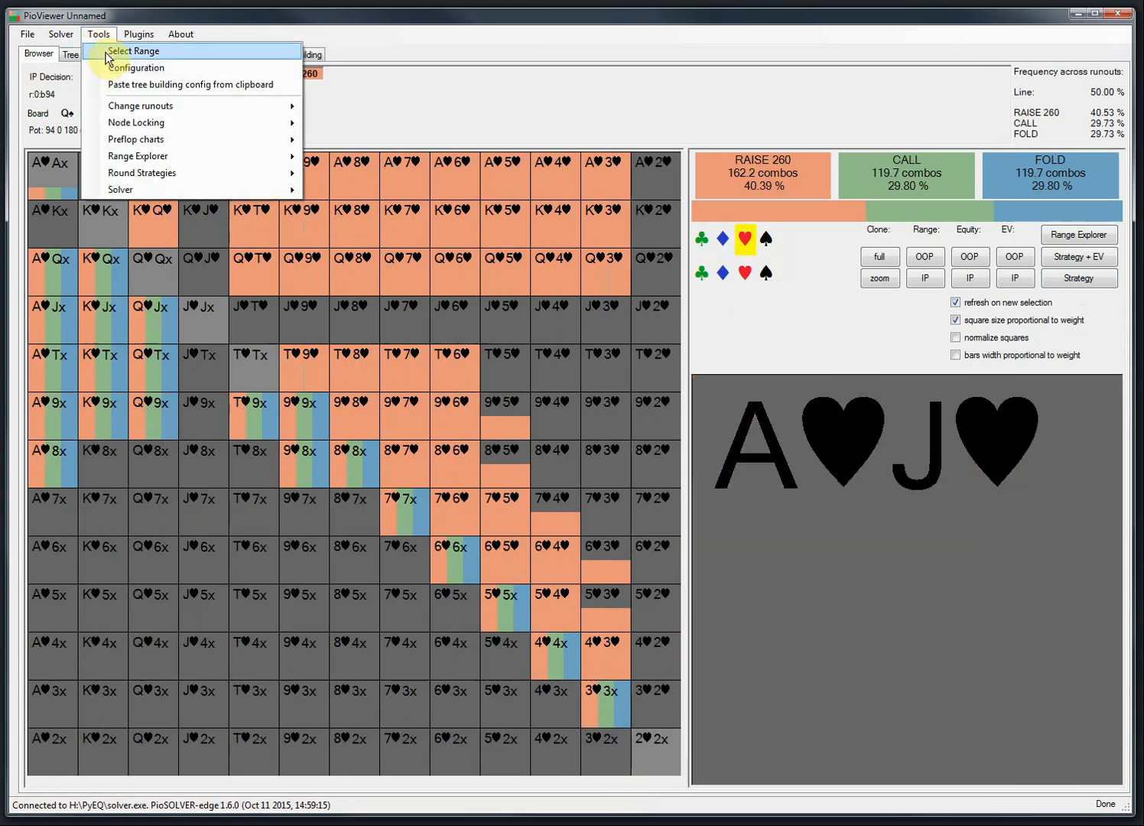
pyautogui.click(98, 51)
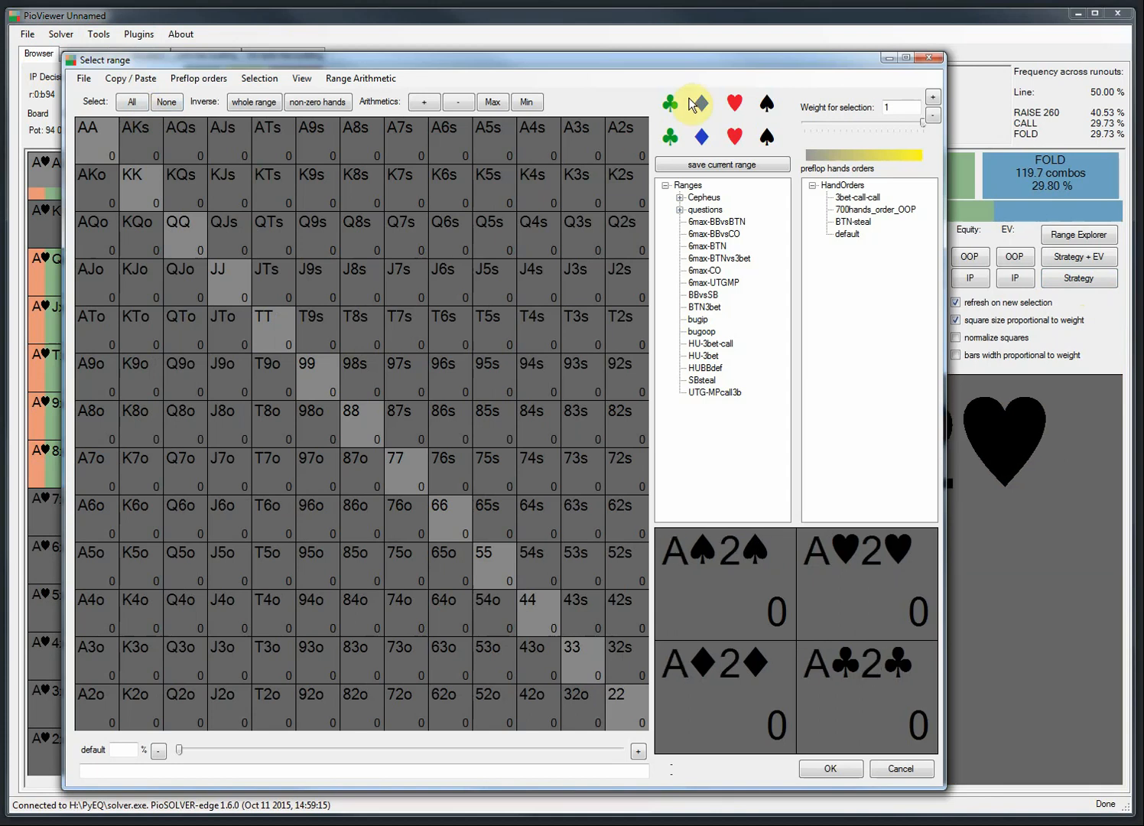
pyautogui.click(734, 104)
pyautogui.moveTo(625, 646)
pyautogui.mouseDown()
pyautogui.moveTo(579, 516)
pyautogui.moveTo(493, 501)
pyautogui.moveTo(619, 506)
pyautogui.moveTo(450, 466)
pyautogui.moveTo(585, 422)
pyautogui.moveTo(439, 376)
pyautogui.moveTo(341, 323)
pyautogui.moveTo(608, 313)
pyautogui.moveTo(227, 248)
pyautogui.moveTo(609, 227)
pyautogui.moveTo(288, 186)
pyautogui.moveTo(179, 158)
pyautogui.moveTo(153, 138)
pyautogui.moveTo(641, 137)
pyautogui.mouseUp()
pyautogui.click(133, 79)
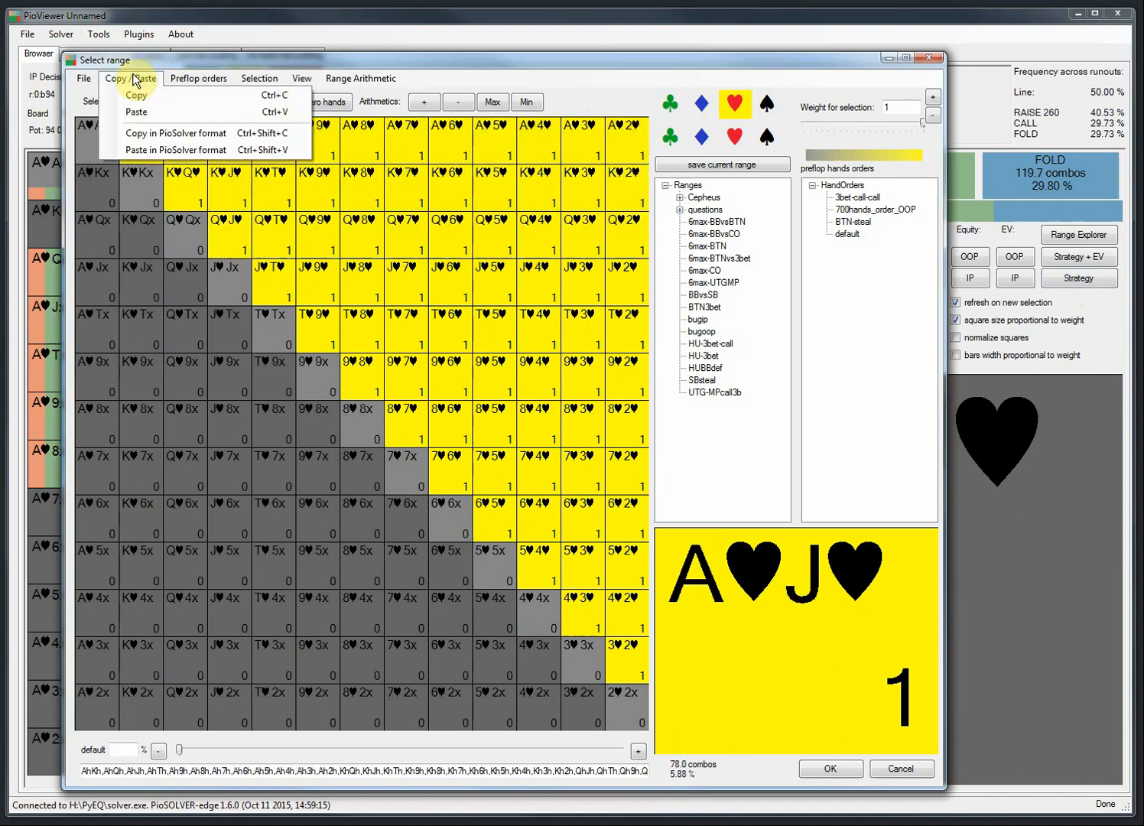
pyautogui.click(134, 138)
pyautogui.click(828, 767)
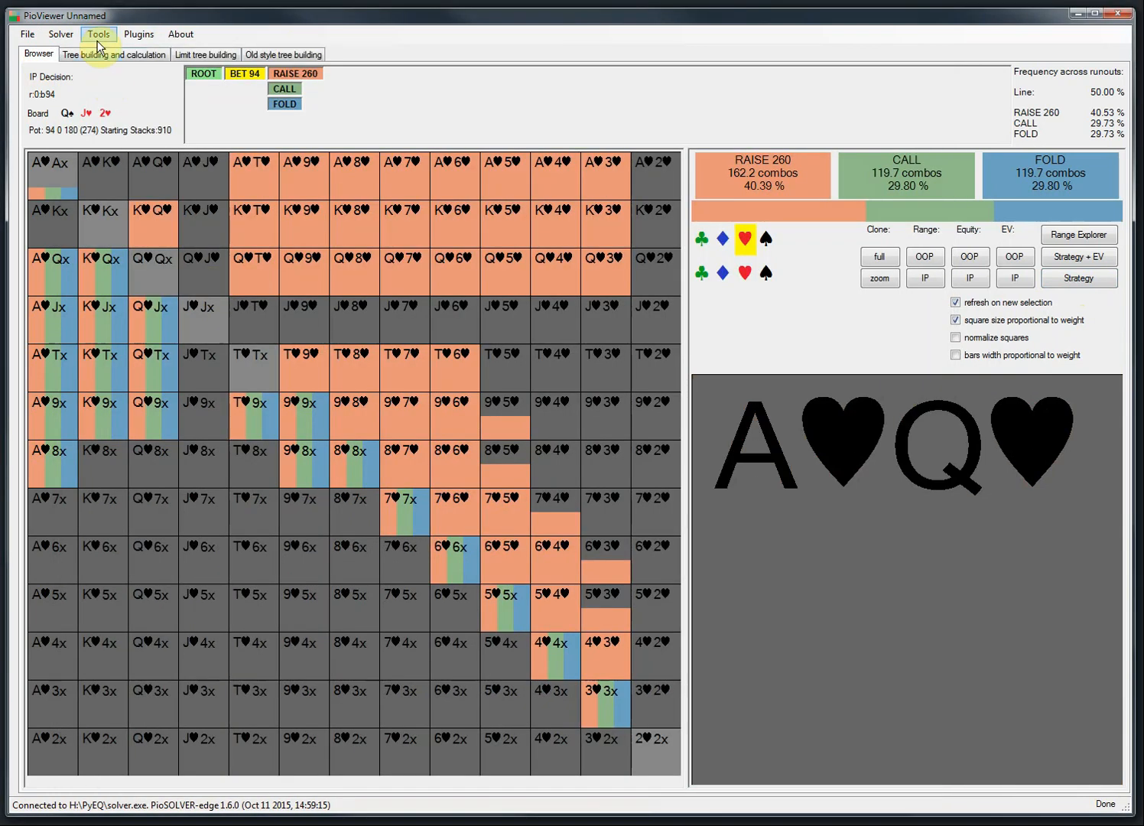
# Send a combo_lock_node command for r:0:b94 with the copied heart combos through the solver console, and close the console.
pyautogui.click(98, 38)
pyautogui.moveTo(160, 196)
pyautogui.click(368, 217)
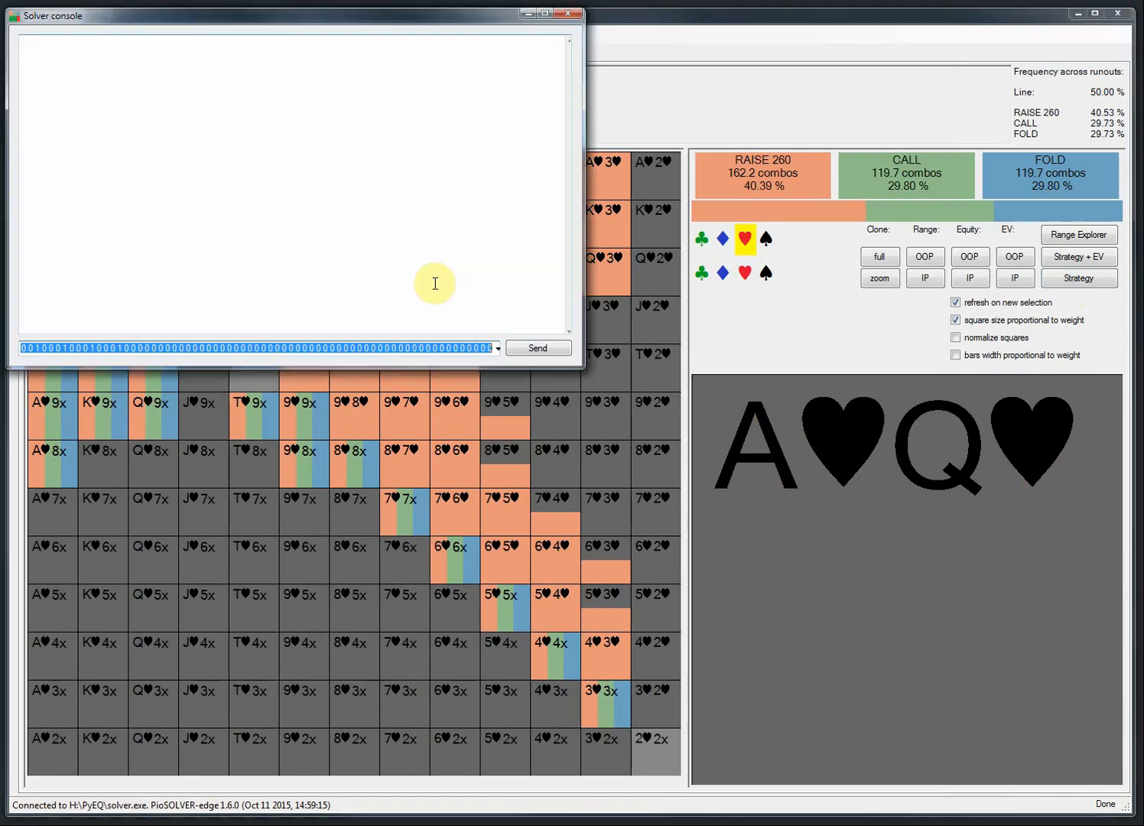
pyautogui.moveTo(302, 17); pyautogui.dragTo(493, 153)
pyautogui.click(453, 485)
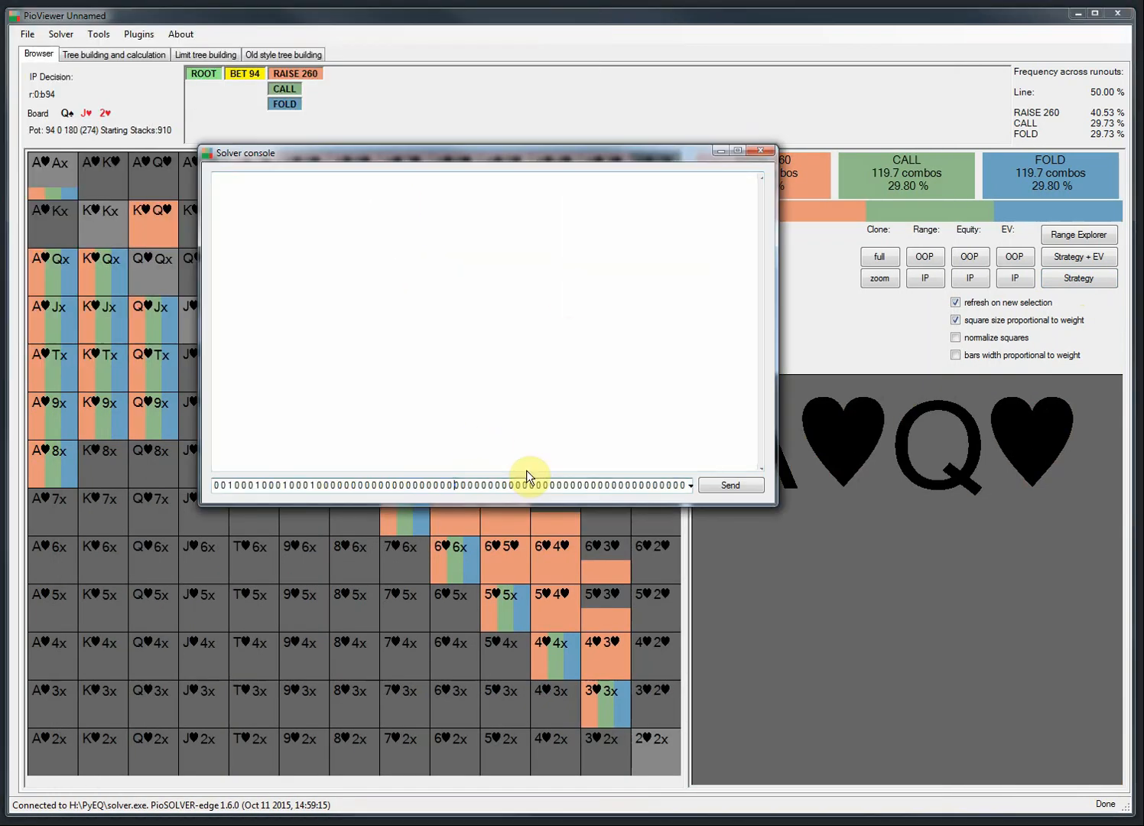
pyautogui.press('Home')
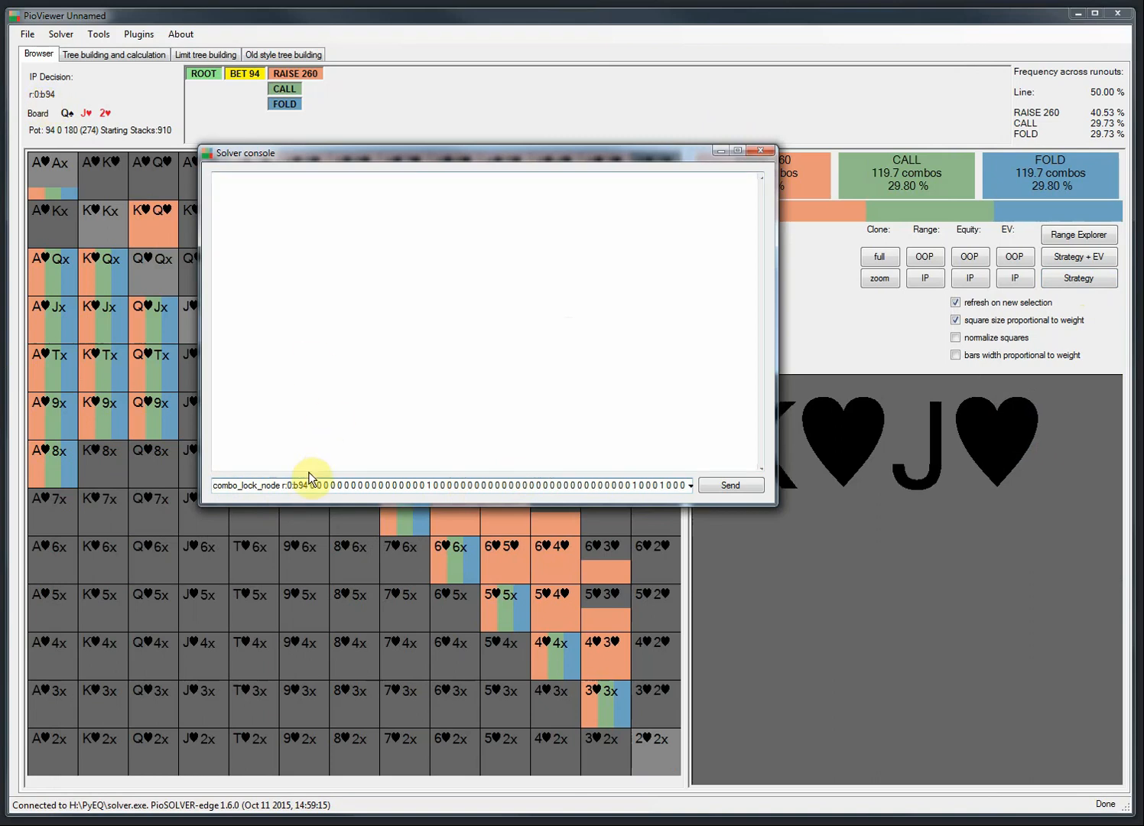
pyautogui.click(313, 484)
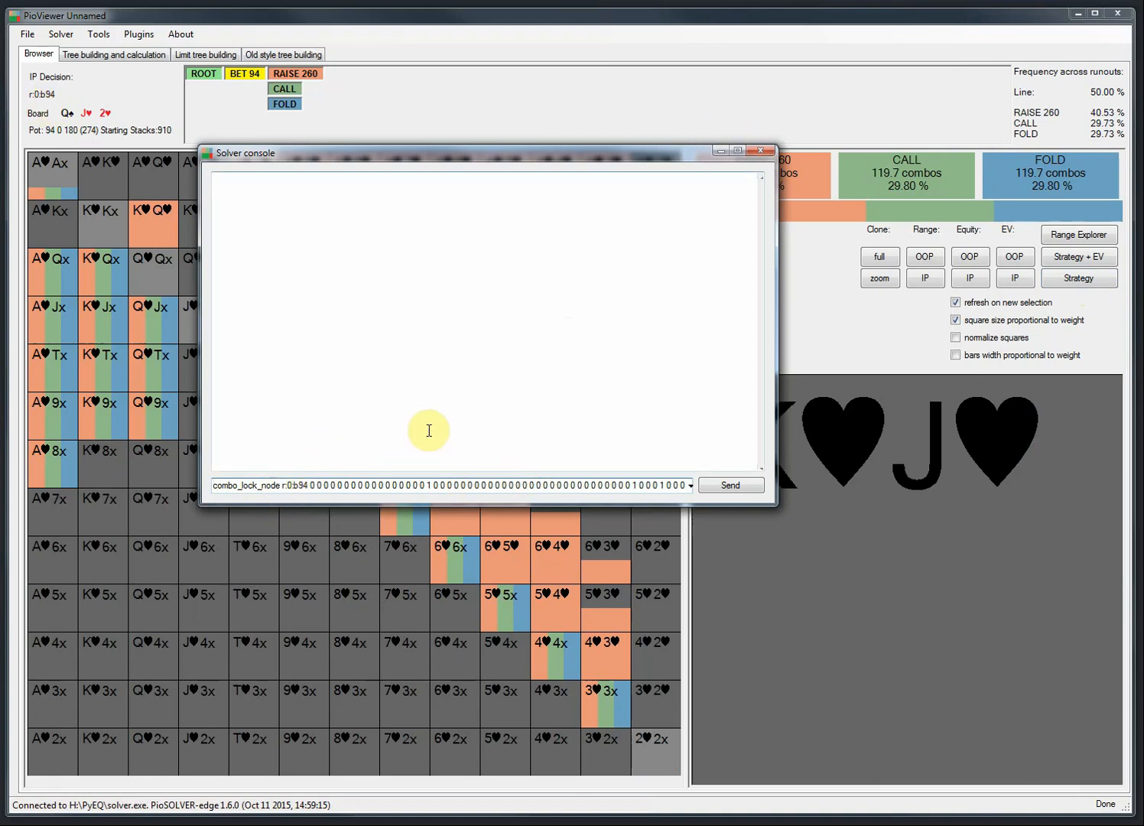
pyautogui.hotkey('shift', 'End')
pyautogui.press('End')
pyautogui.press('Home')
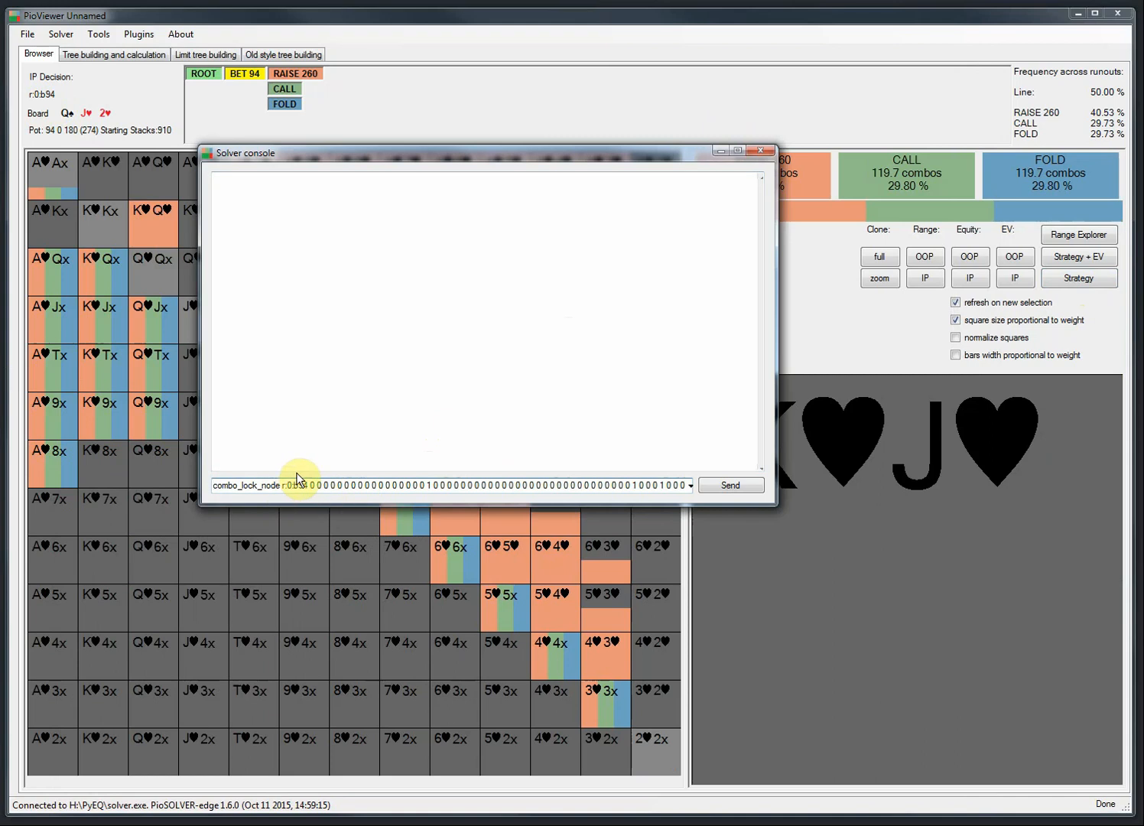
pyautogui.click(731, 484)
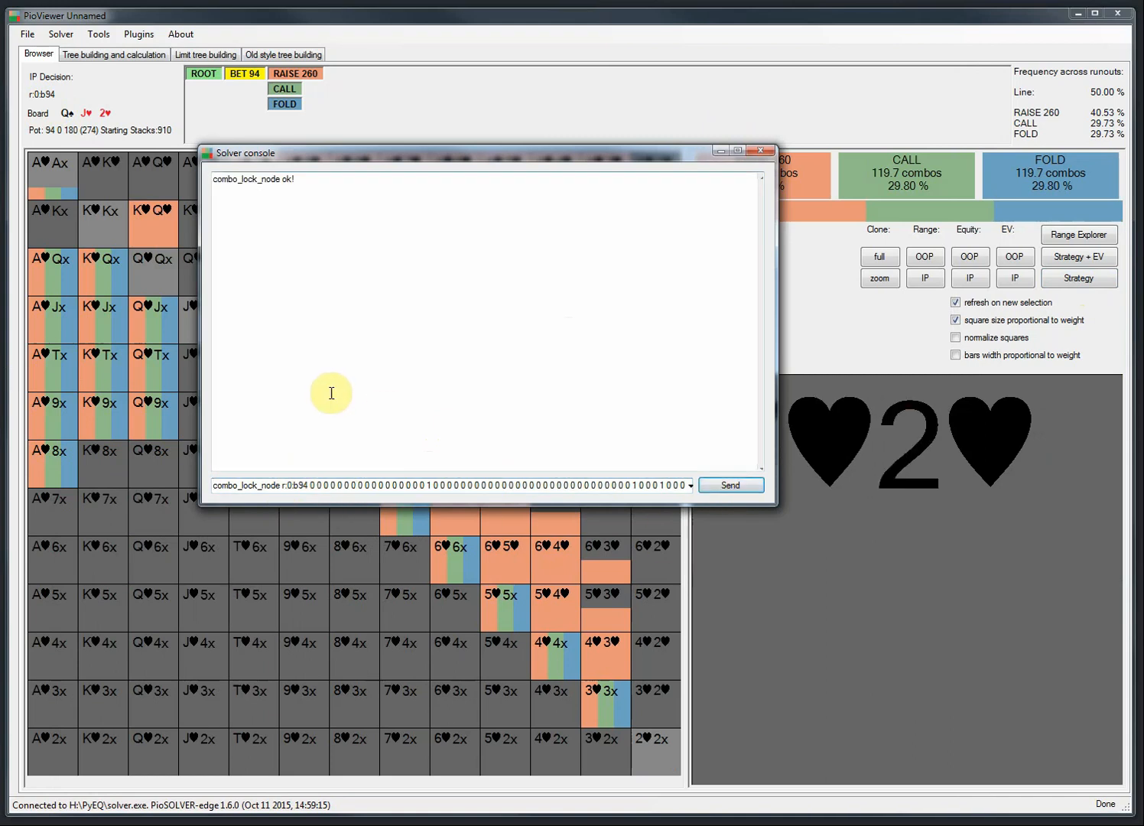
pyautogui.click(764, 152)
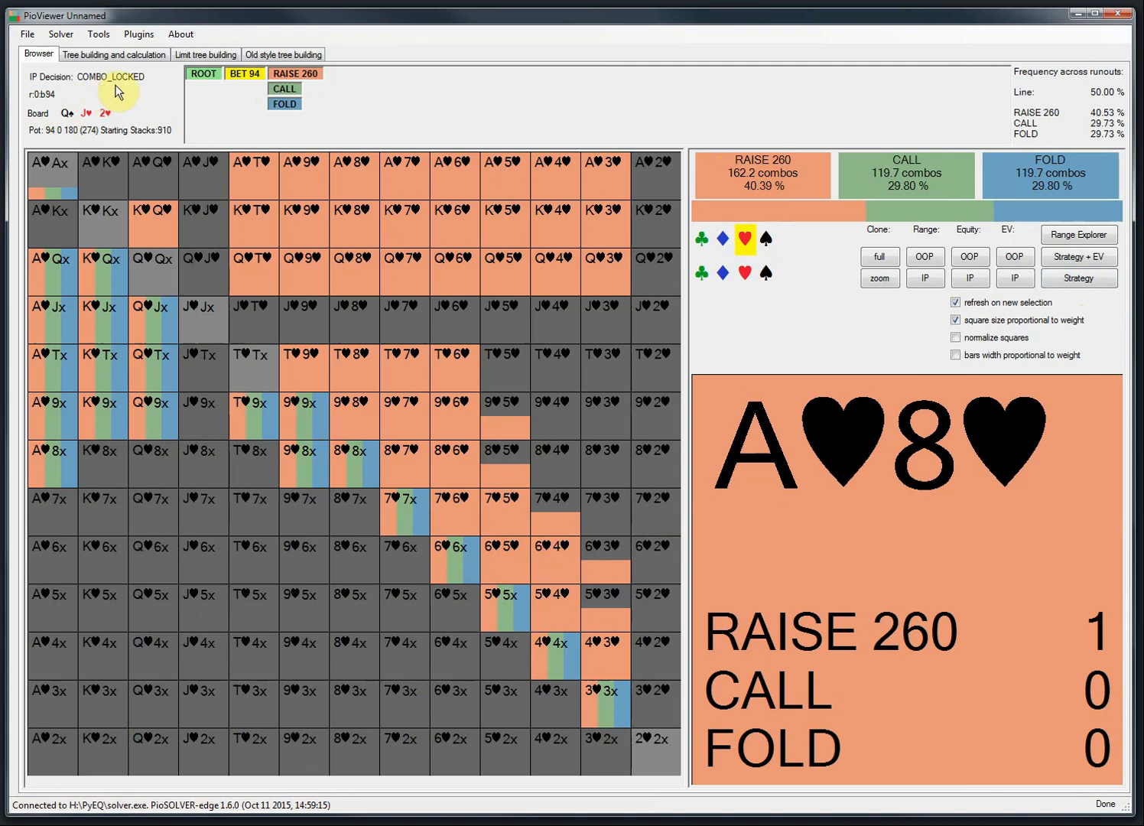
# Refresh the combo-locked node's strategy display and start solving the tree.
pyautogui.click(1079, 277)
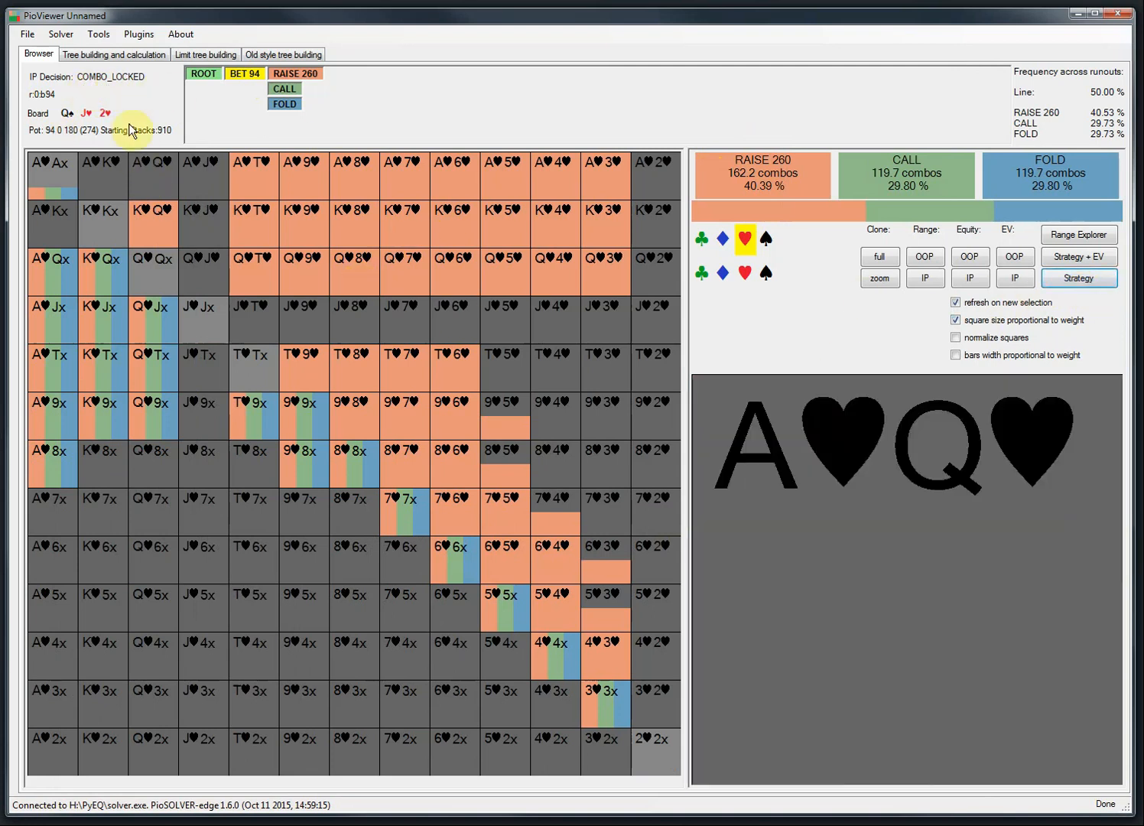
pyautogui.click(103, 55)
pyautogui.click(273, 739)
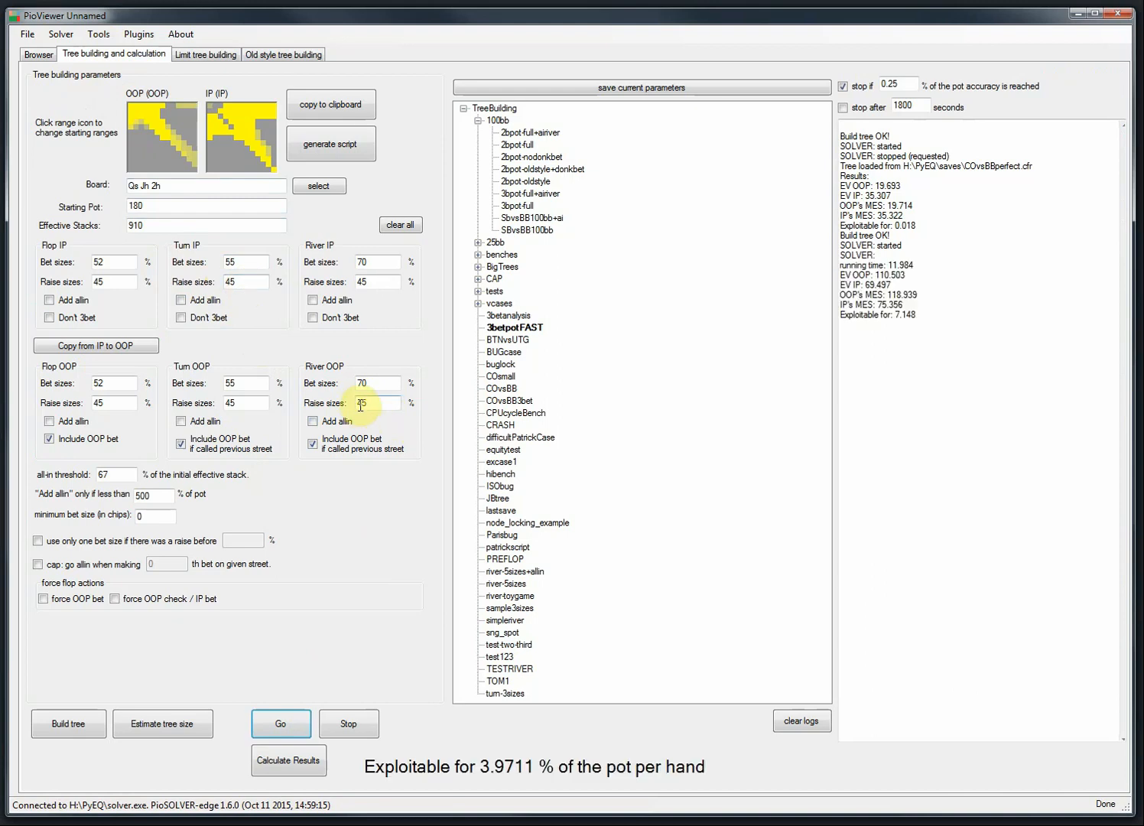
# Switch to the browser with the PioSOLVER 1.6 release notes and read the entry on solving pure preflop games.
pyautogui.moveTo(1142, 130); pyautogui.dragTo(588, 75)
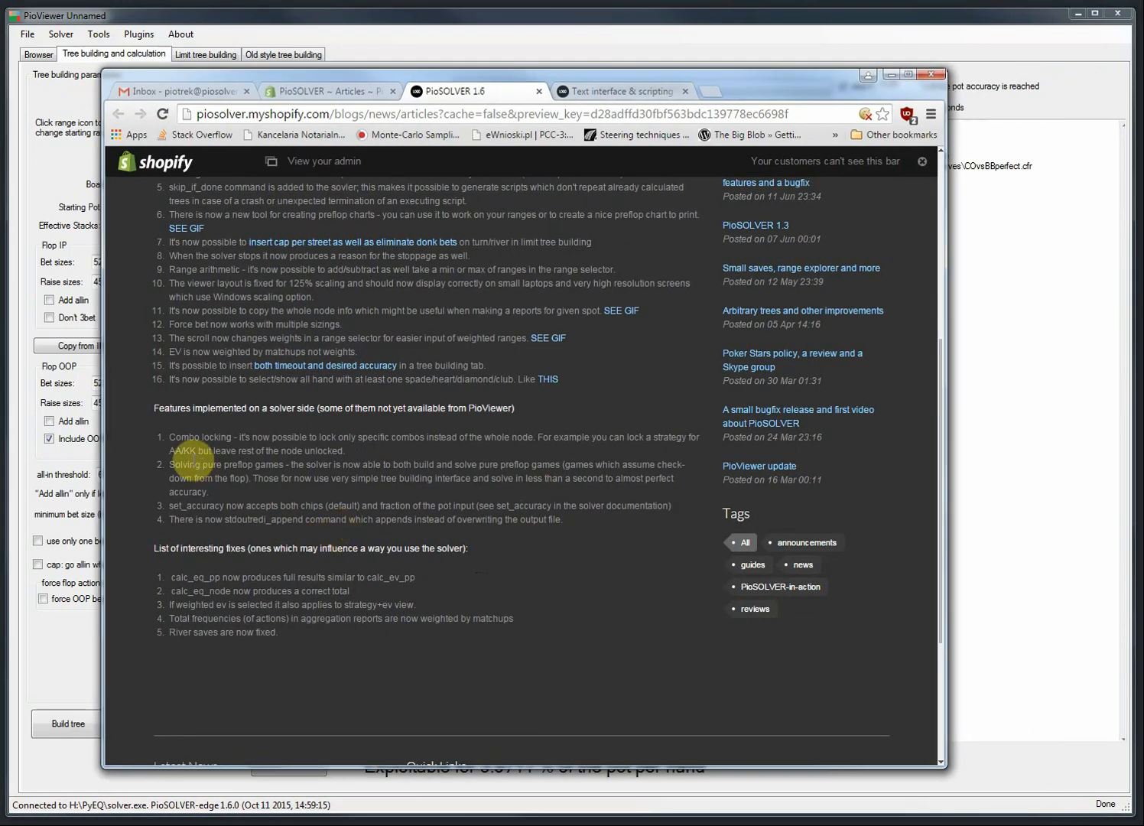
pyautogui.moveTo(170, 464); pyautogui.dragTo(207, 480)
pyautogui.click(288, 460)
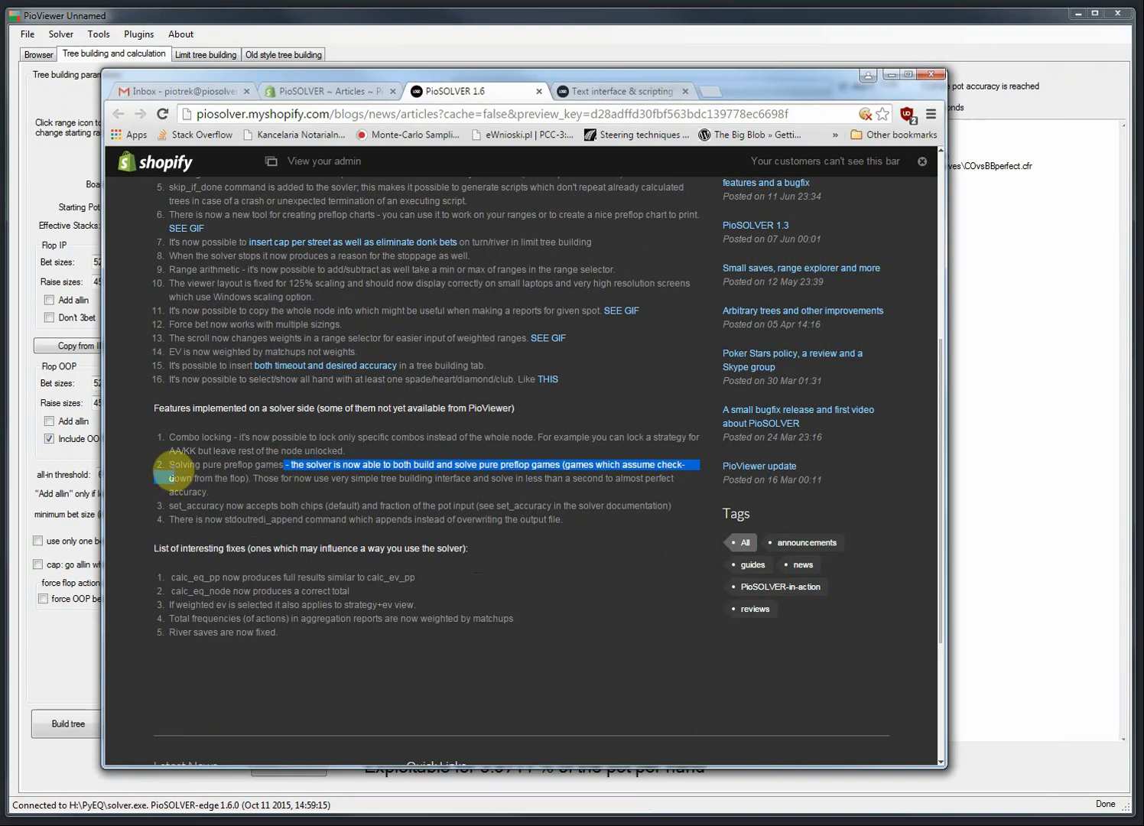
pyautogui.moveTo(284, 464)
pyautogui.mouseDown()
pyautogui.moveTo(170, 464)
pyautogui.moveTo(287, 469)
pyautogui.mouseUp()
pyautogui.click(168, 464)
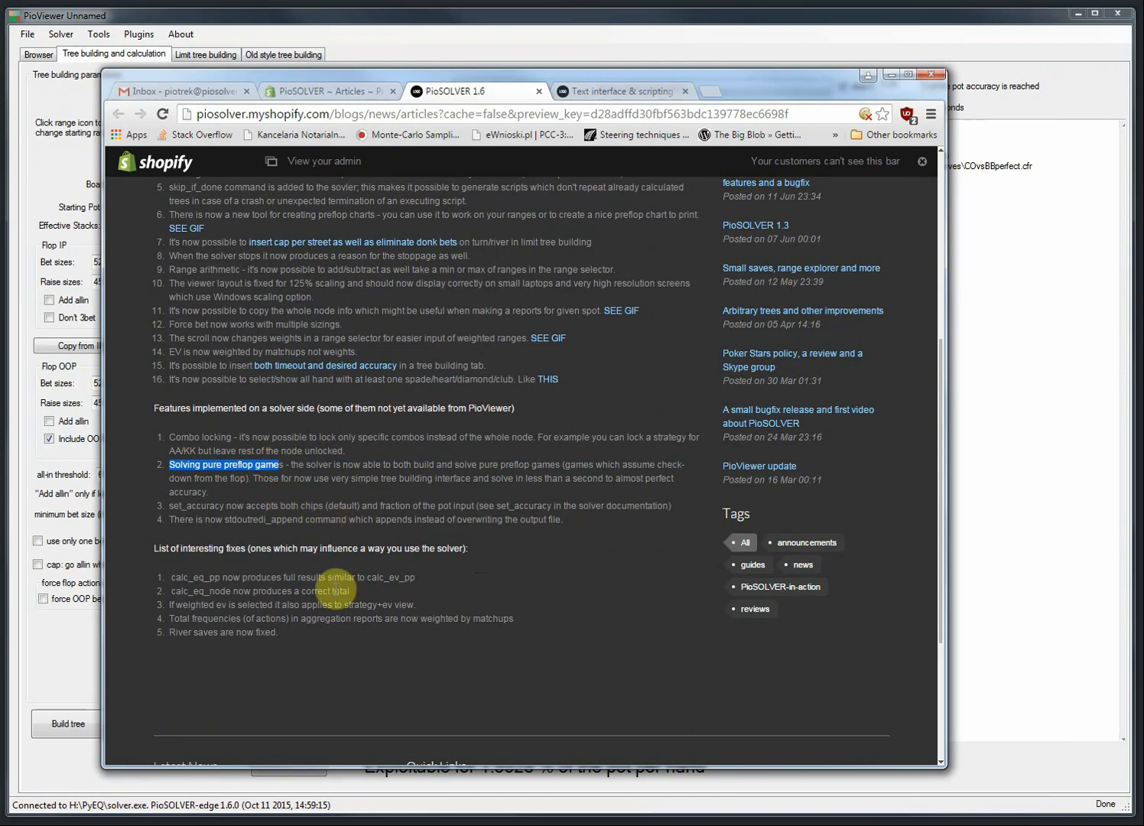
# Read the release note entries on the set_accuracy and stdoutredi_append commands.
pyautogui.scroll(-1, 286, 489)
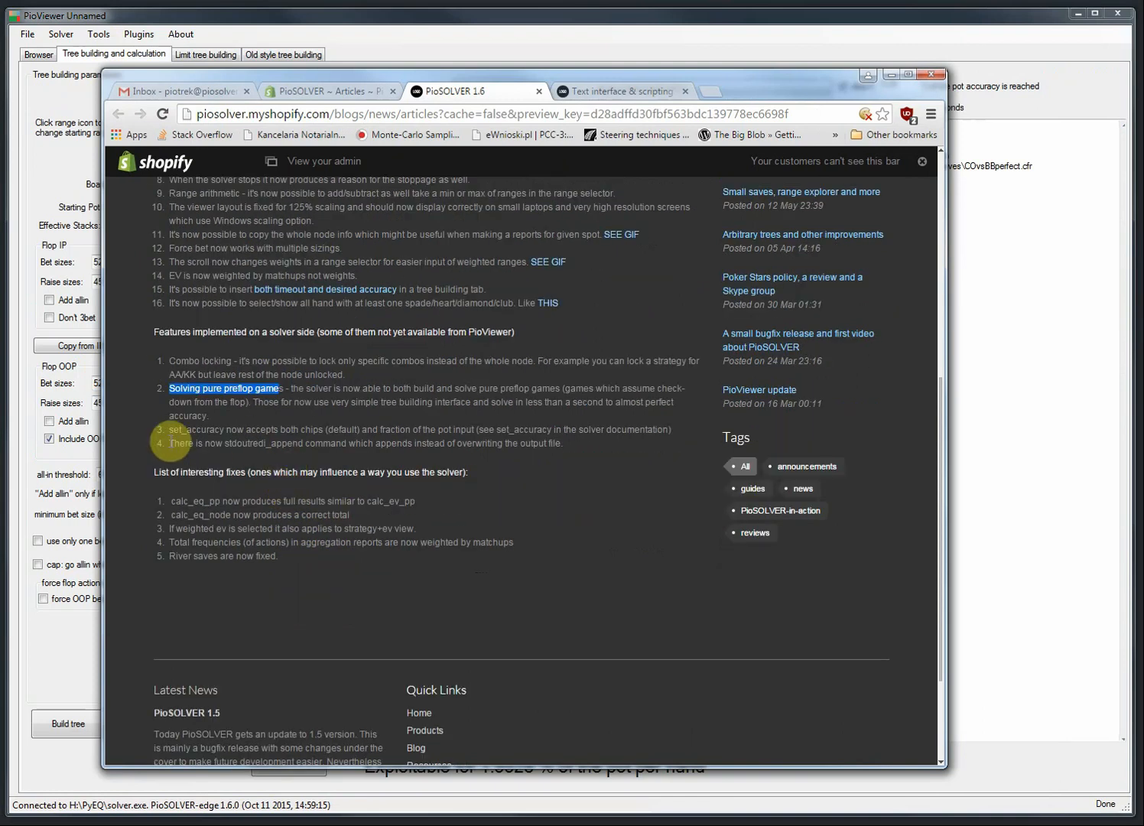
pyautogui.moveTo(168, 429); pyautogui.dragTo(291, 431)
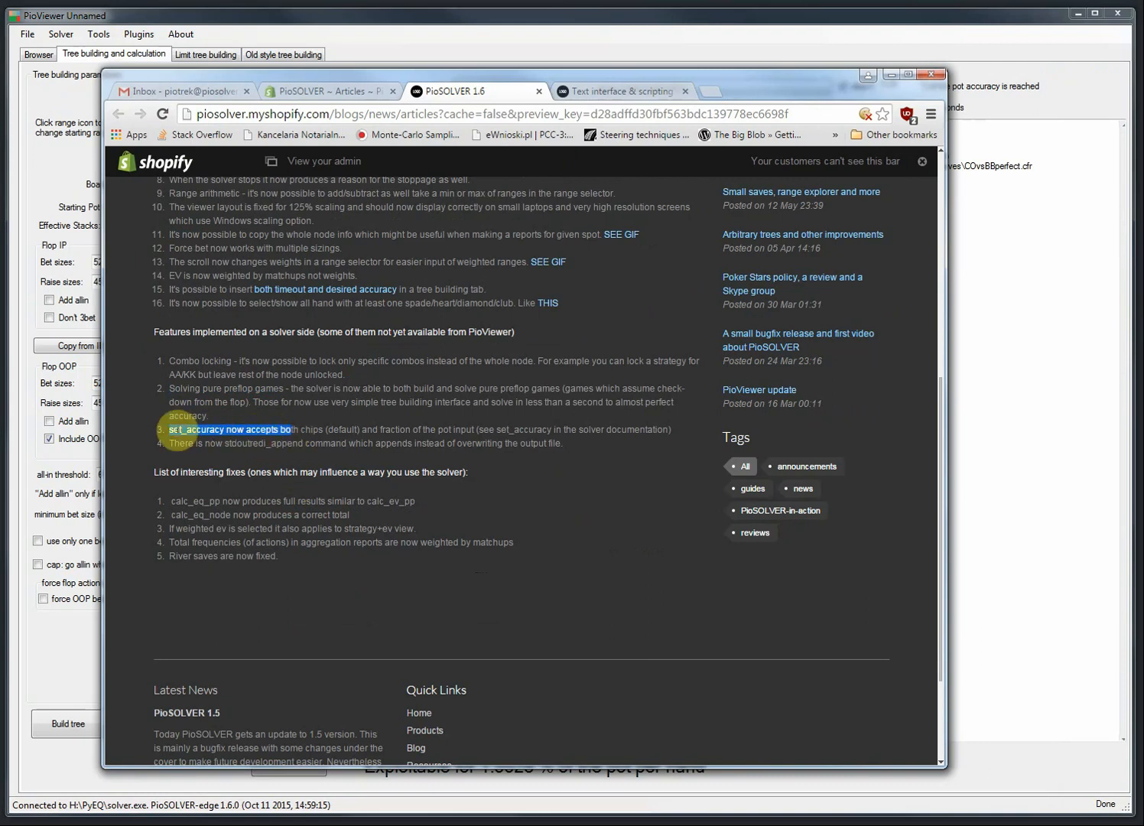
pyautogui.click(171, 430)
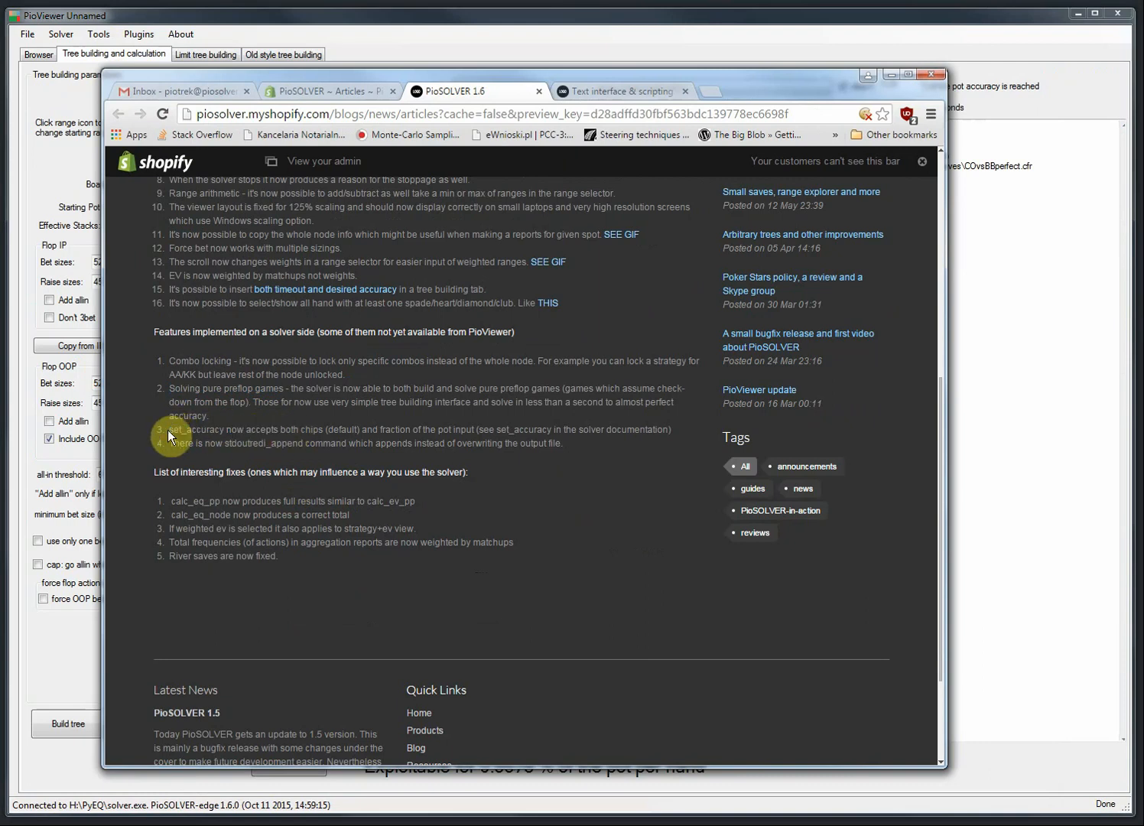
pyautogui.moveTo(168, 430); pyautogui.dragTo(314, 430)
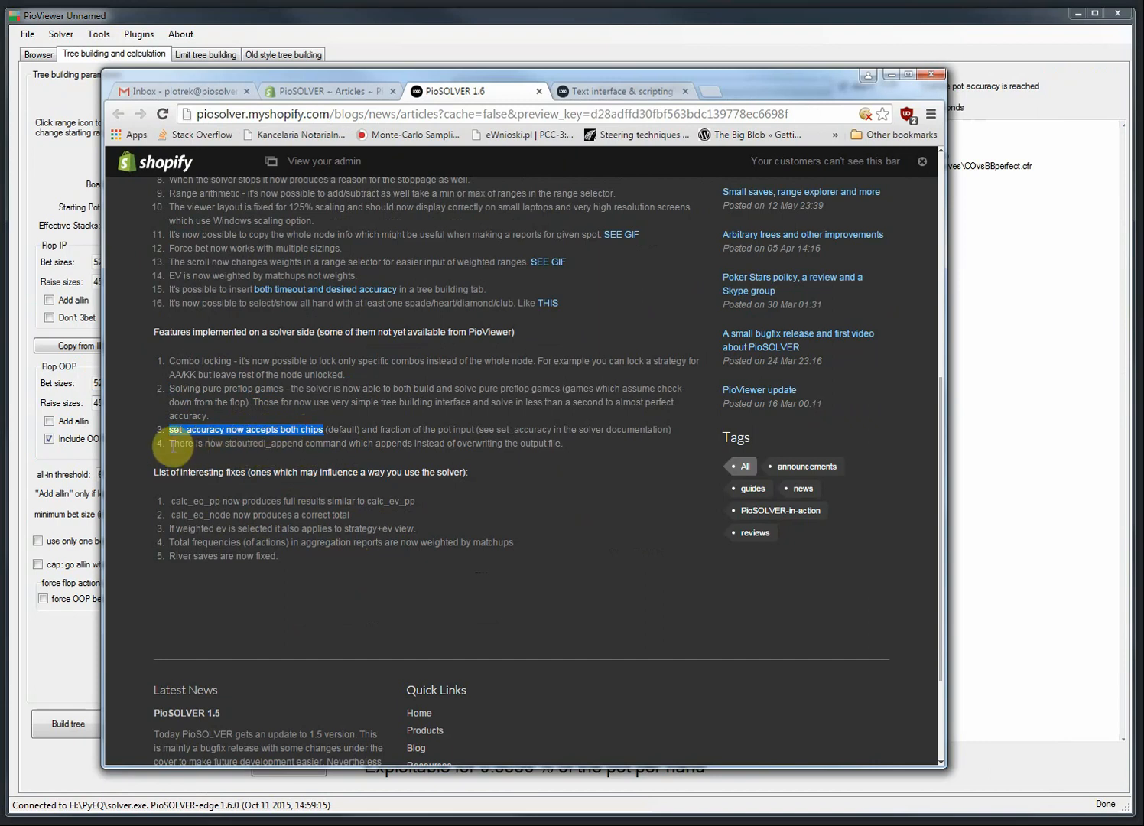
pyautogui.moveTo(170, 444); pyautogui.dragTo(397, 444)
# Review the listed fixes for river saves and aggregation report frequencies, and put the browser away.
pyautogui.scroll(-1, 339, 513)
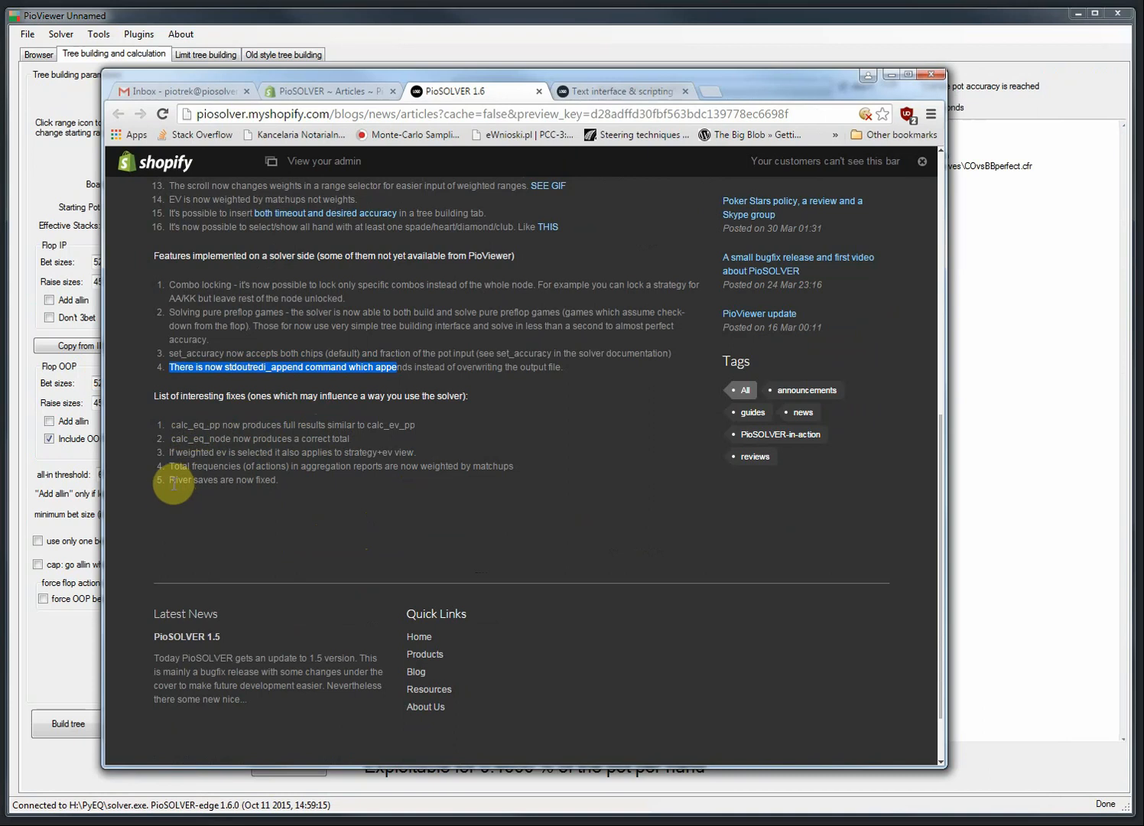
pyautogui.moveTo(177, 480); pyautogui.dragTo(298, 489)
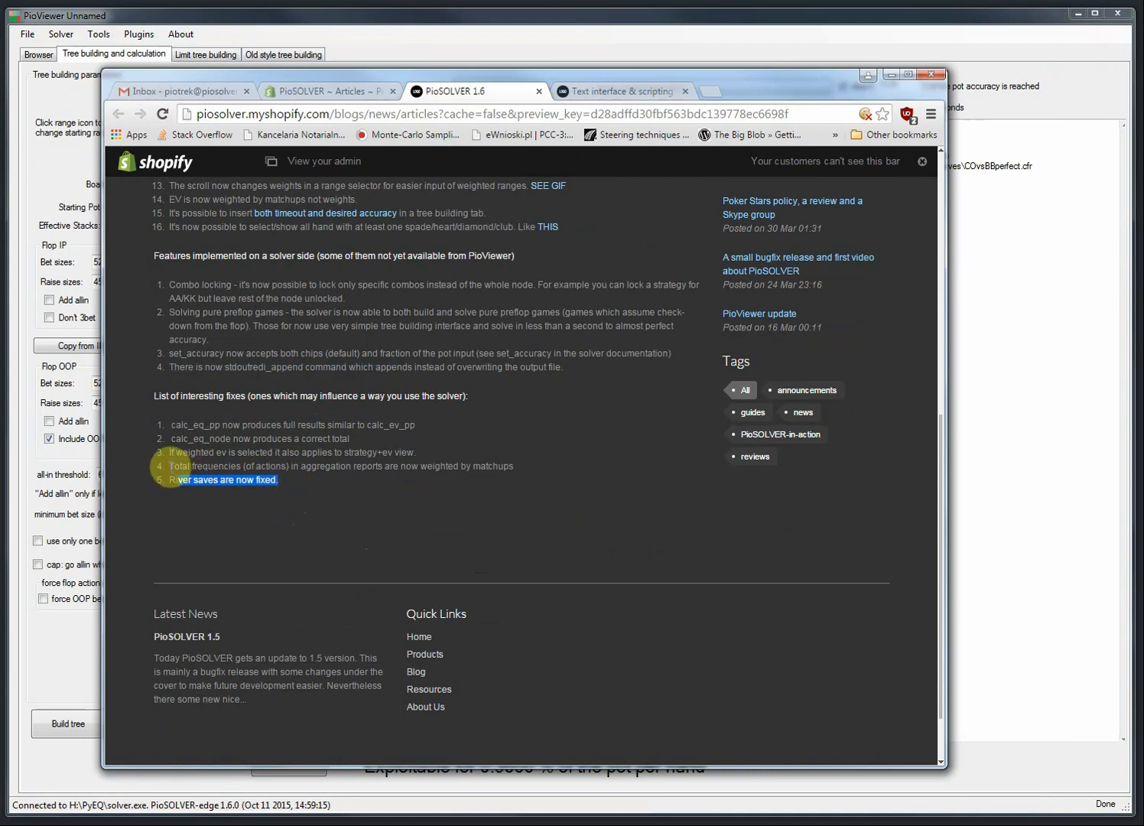
pyautogui.moveTo(169, 466); pyautogui.dragTo(462, 467)
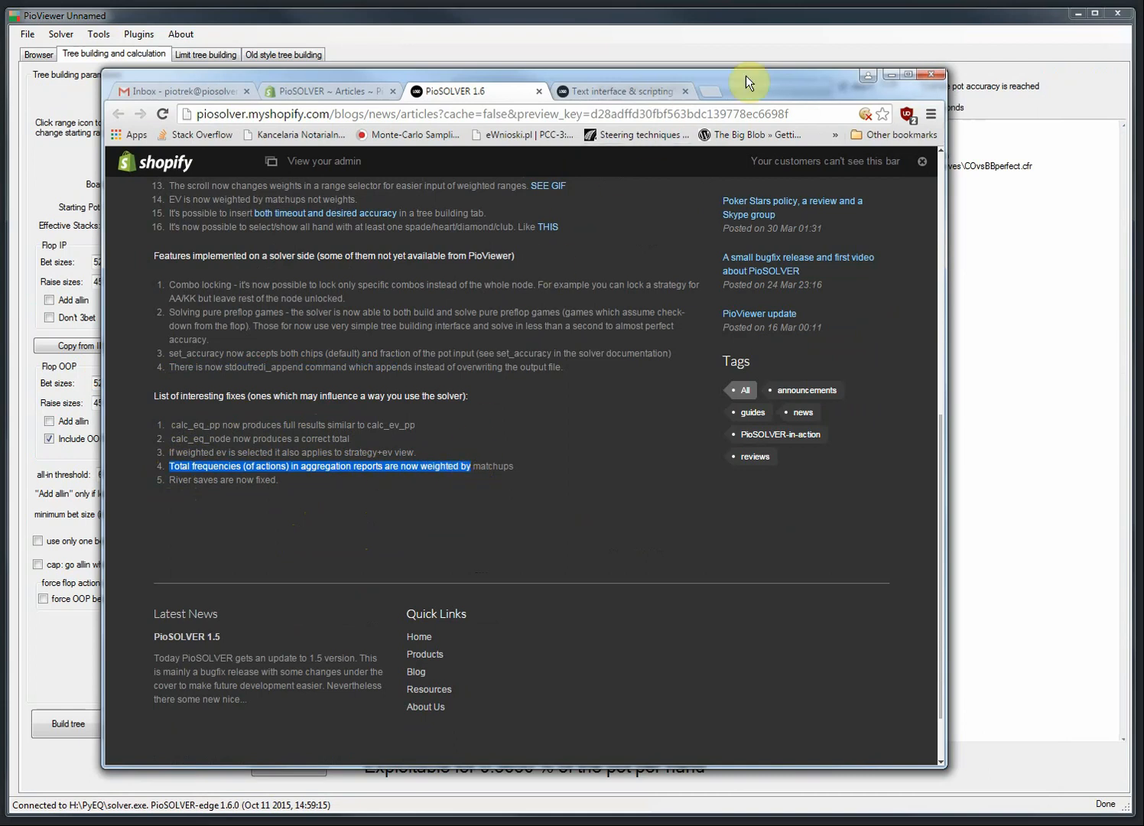
pyautogui.click(891, 74)
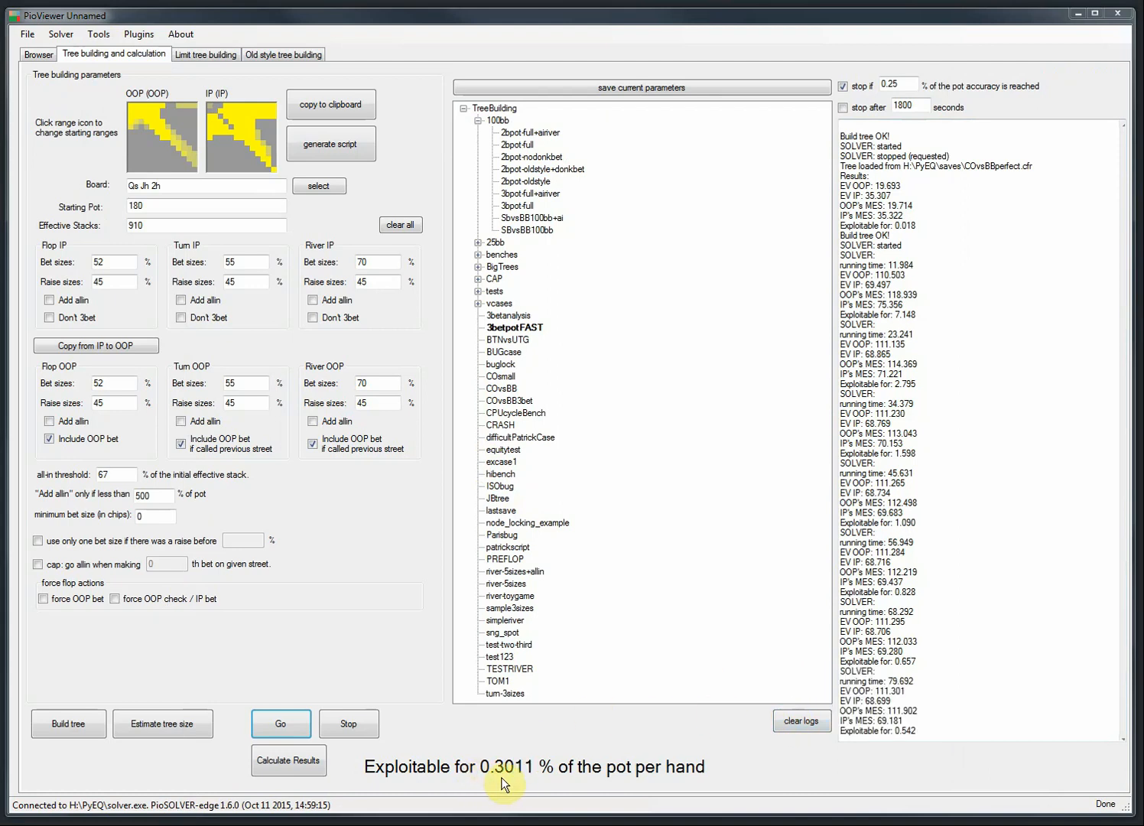
# Stop the solver and browse from the root to the BET 94 node.
pyautogui.click(345, 723)
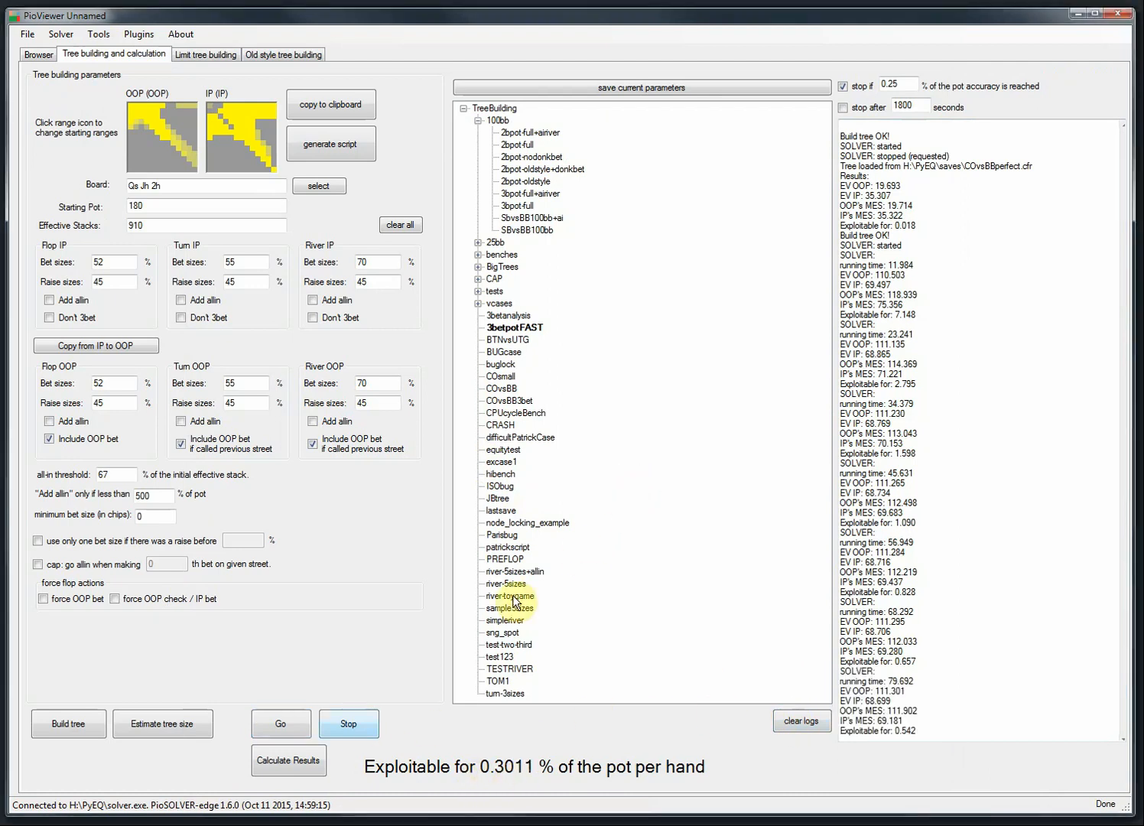
pyautogui.click(26, 48)
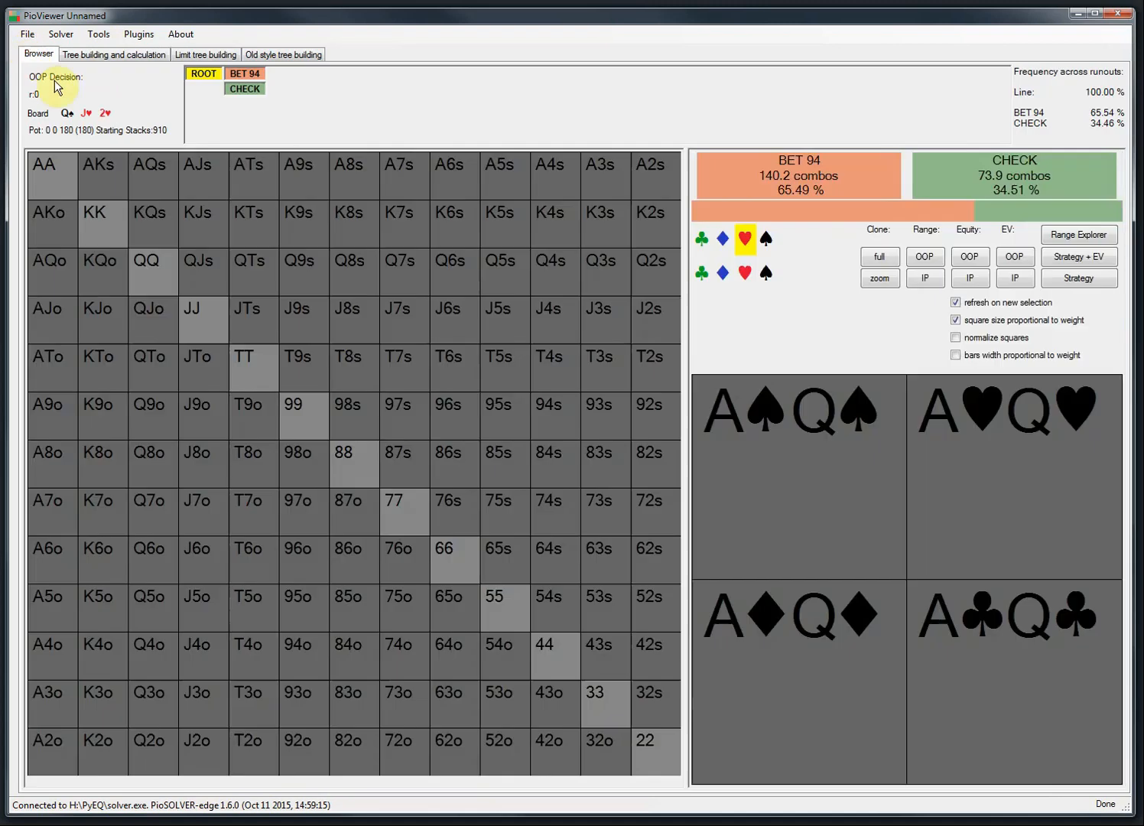
pyautogui.click(243, 74)
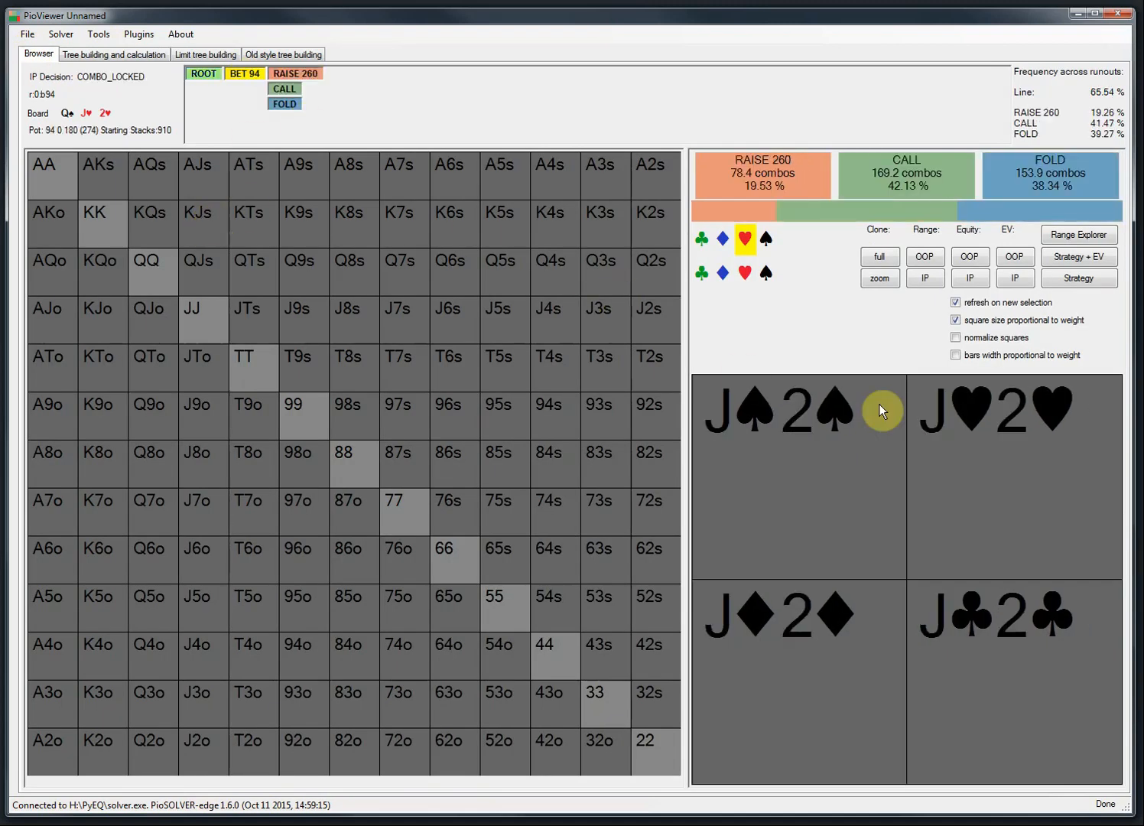
# Display the strategy of the heart-filtered hands at the BET 94 node, and switch to the Strategy + EV view at the root.
pyautogui.click(1076, 281)
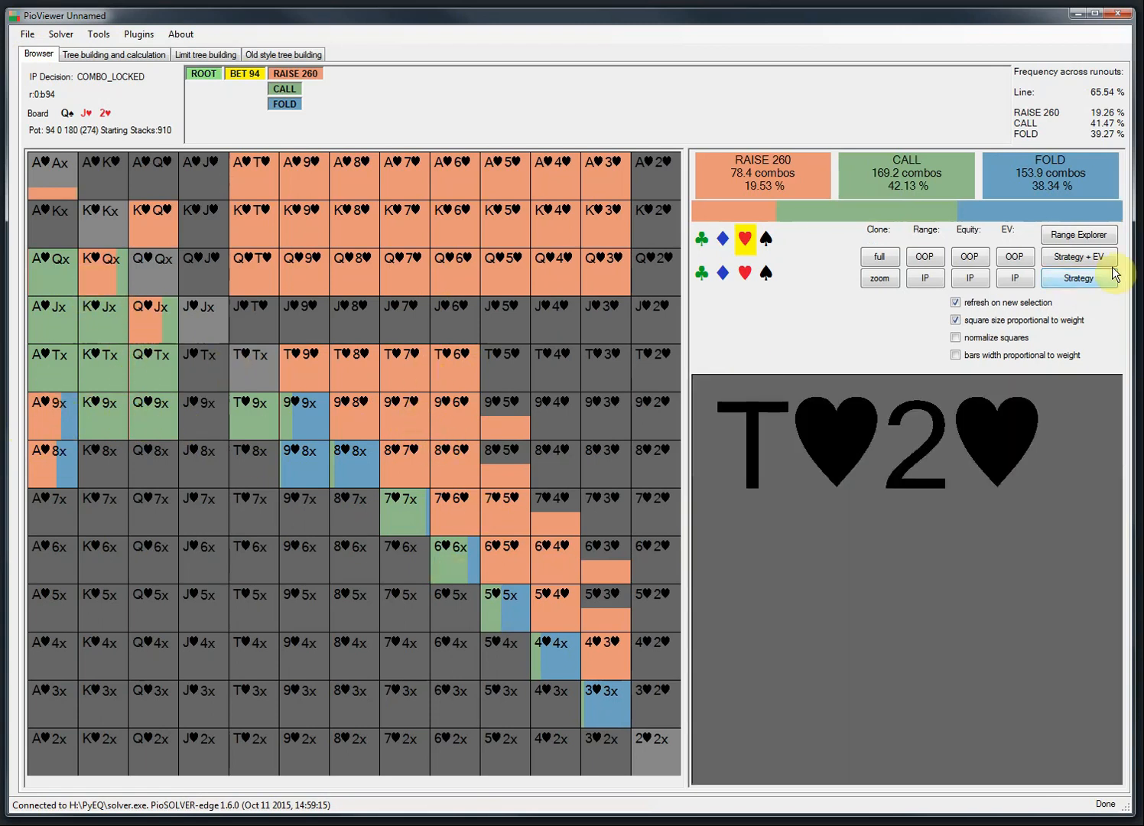
pyautogui.click(1092, 258)
pyautogui.click(203, 74)
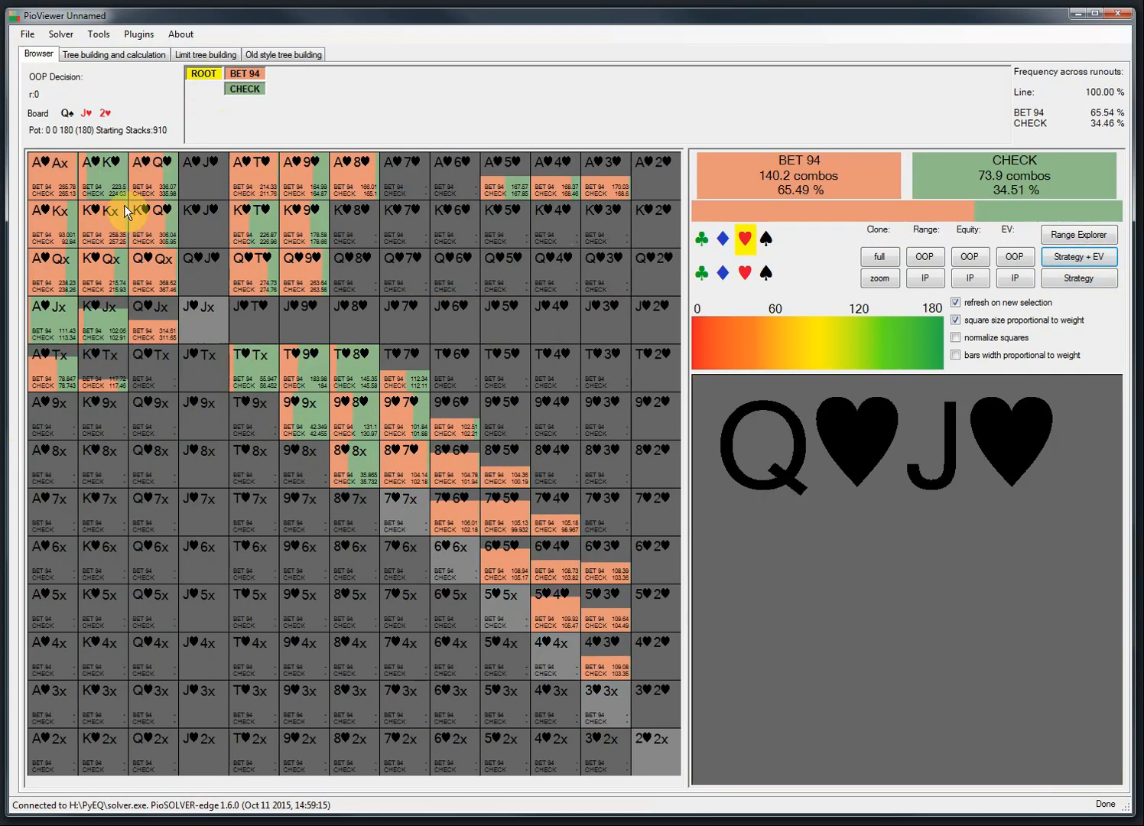
# Browse the heart-filtered hands through the BET 94 and RAISE 260 nodes and return to the root.
pyautogui.click(245, 73)
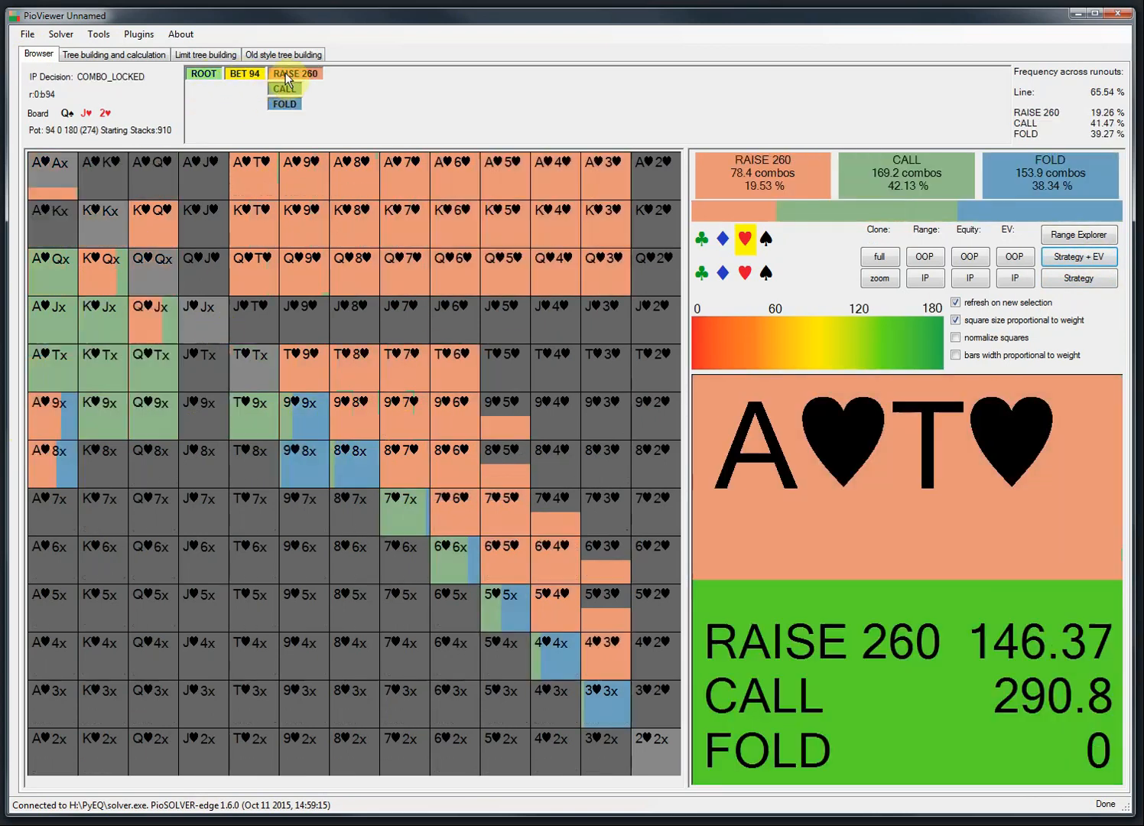
pyautogui.click(295, 73)
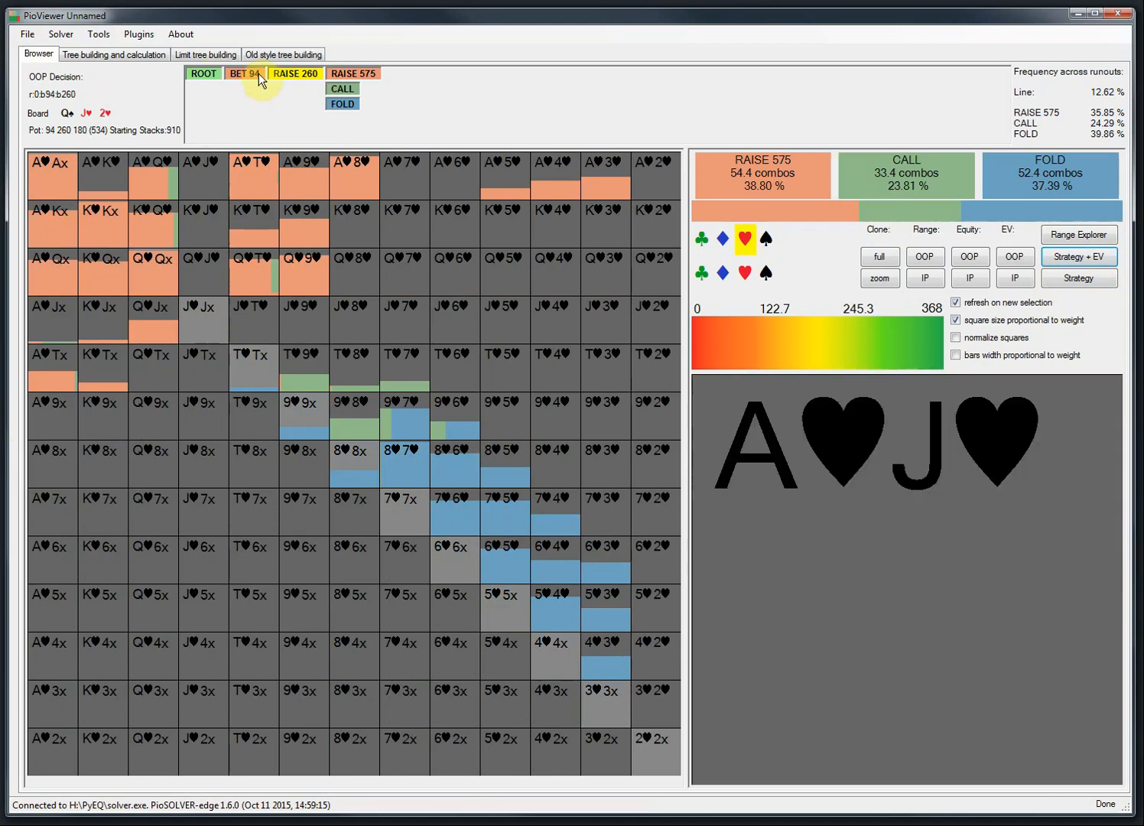
pyautogui.click(246, 75)
pyautogui.click(206, 77)
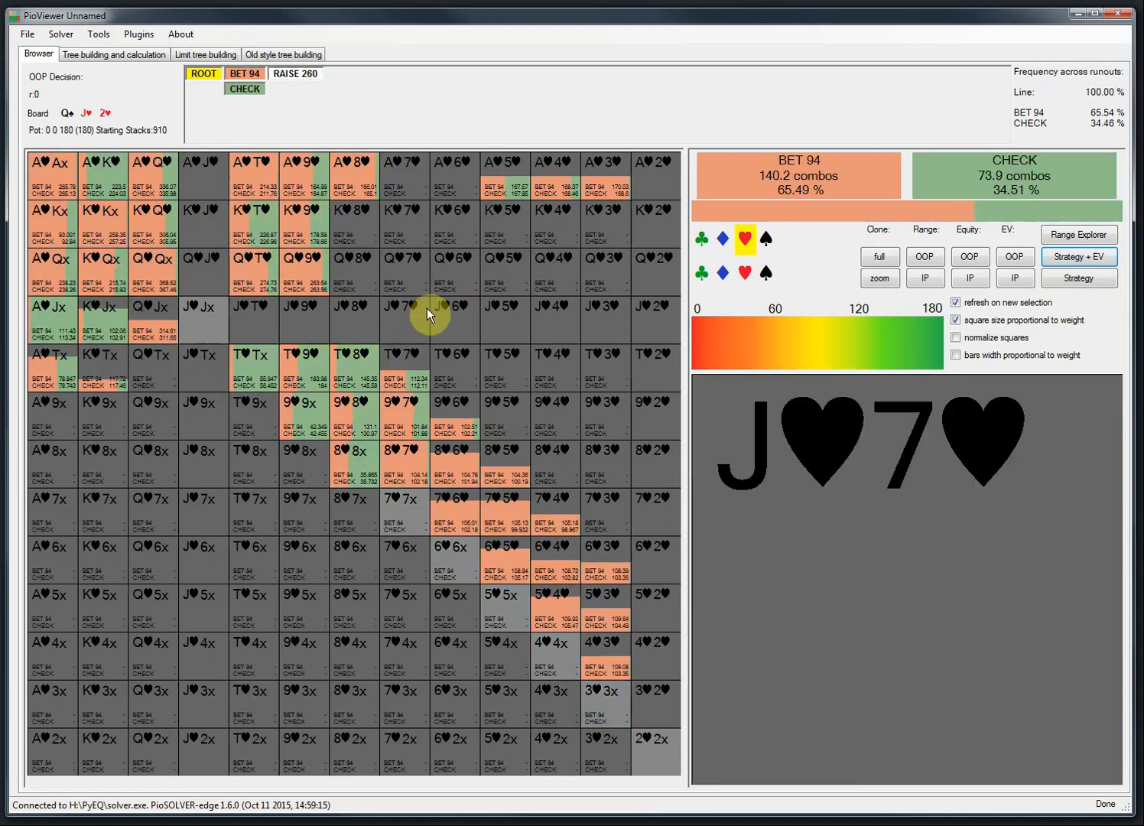
# Clear the heart filter at the root, view all hands at the BET 94 node, and filter that node by hearts again.
pyautogui.click(746, 238)
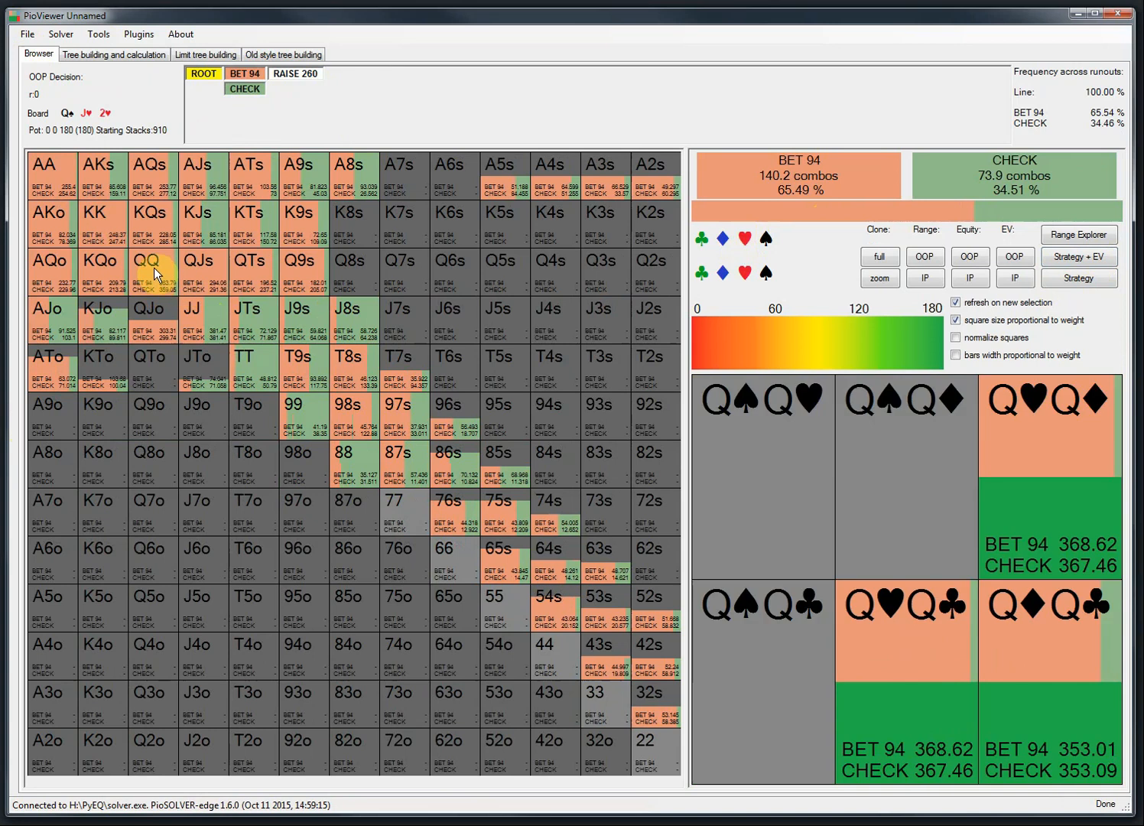
pyautogui.click(244, 73)
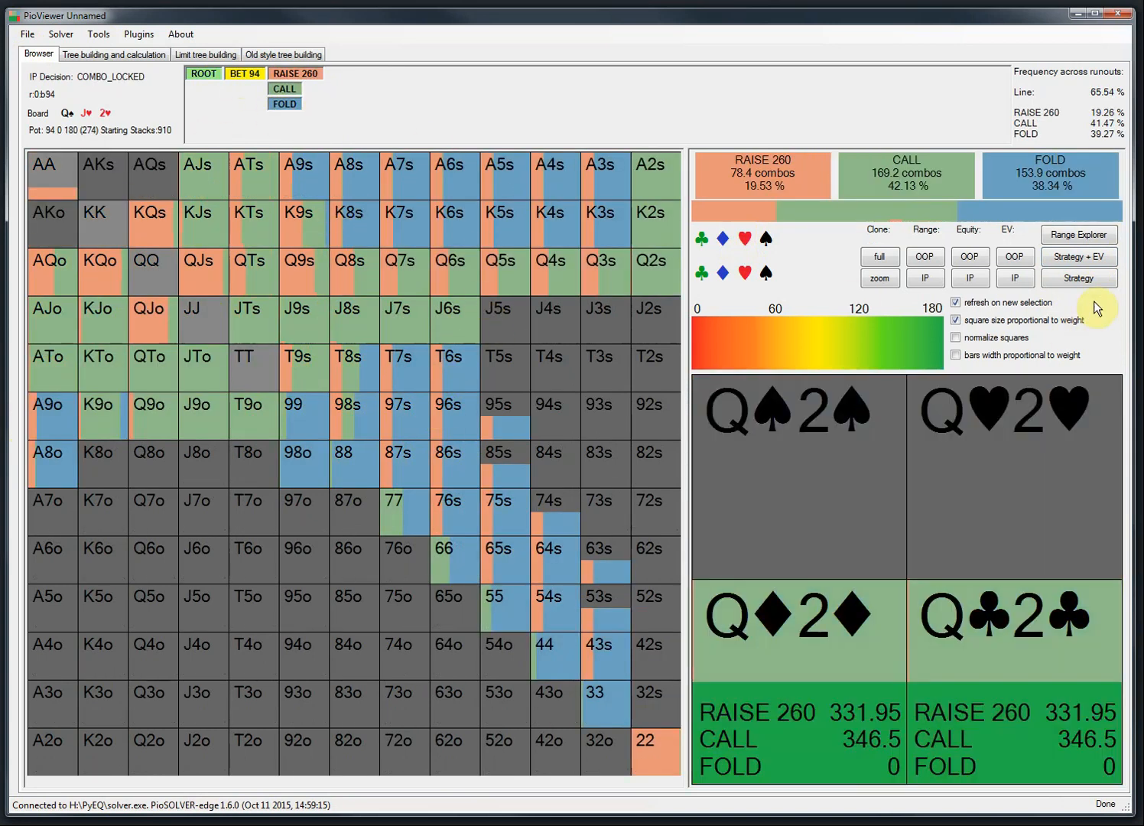
pyautogui.click(746, 239)
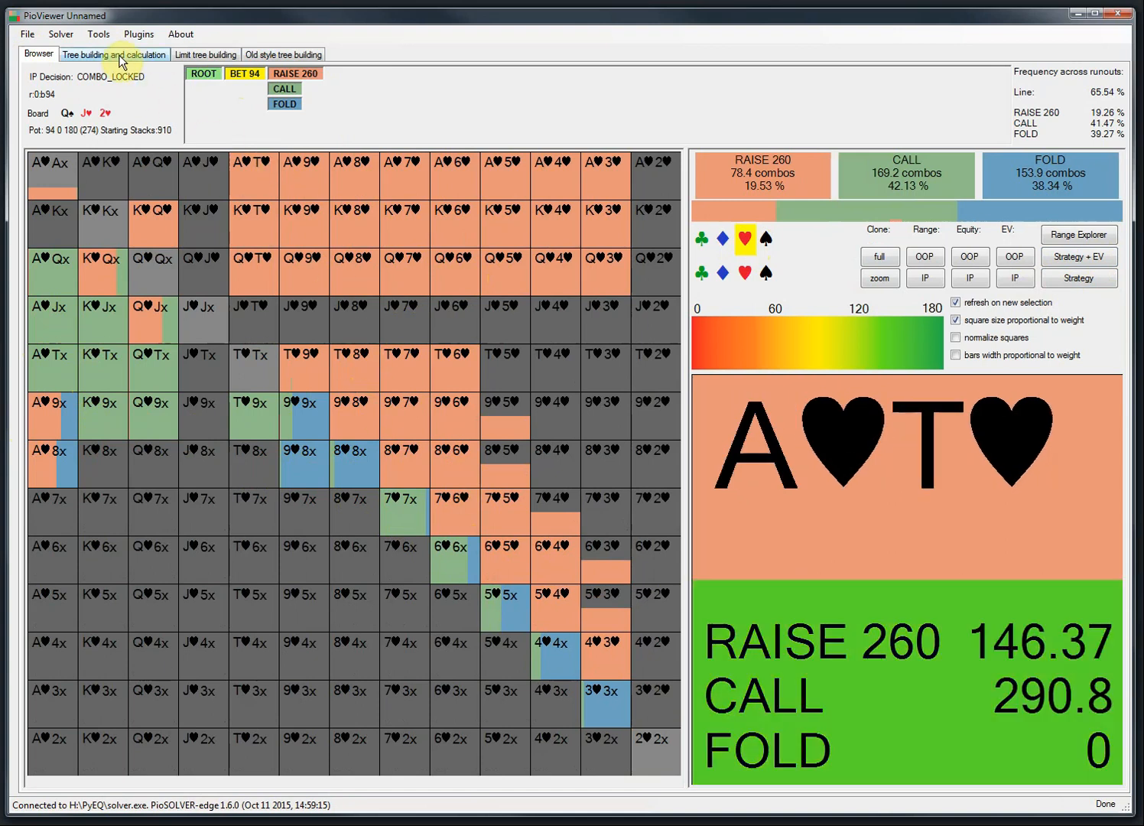
# Switch to the browser, skim the PioSOLVER 1.6 release notes from the introduction to the list of fixes, and put the browser away.
pyautogui.moveTo(0, 123); pyautogui.dragTo(854, 97)
pyautogui.scroll(7, 523, 460)
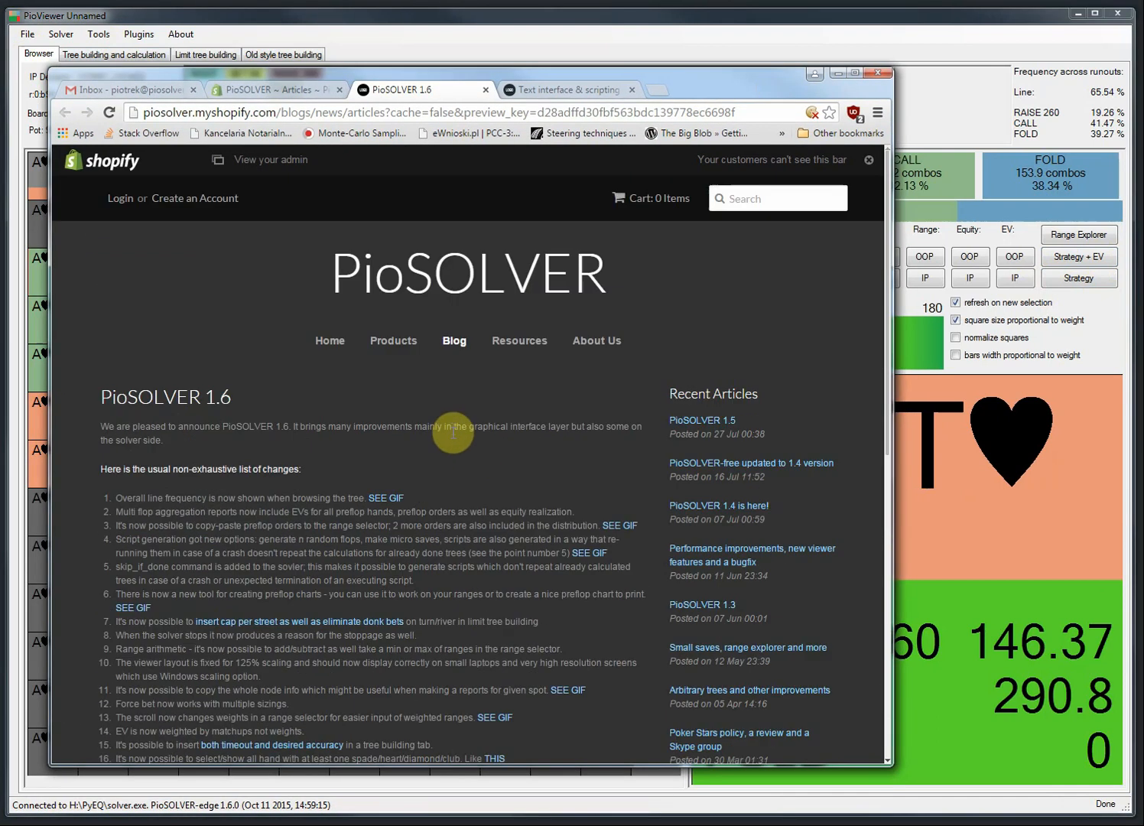
pyautogui.scroll(-2, 454, 424)
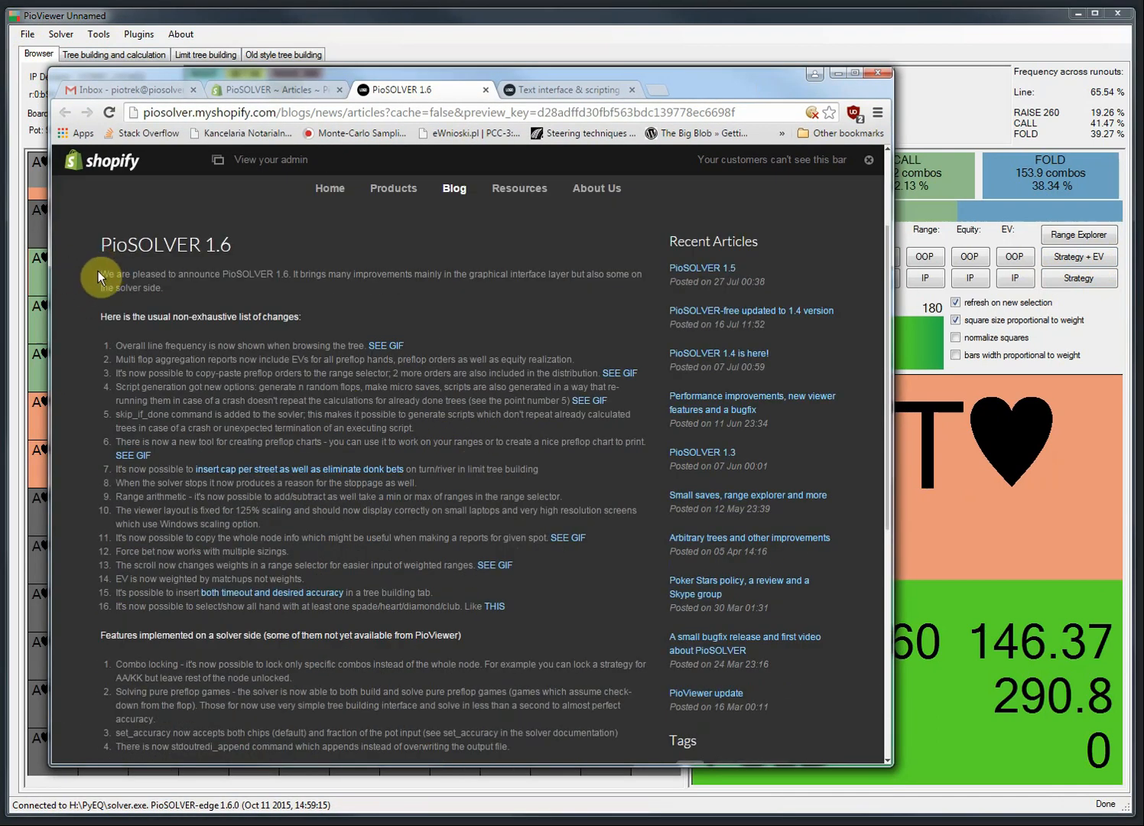
pyautogui.moveTo(98, 271); pyautogui.dragTo(357, 370)
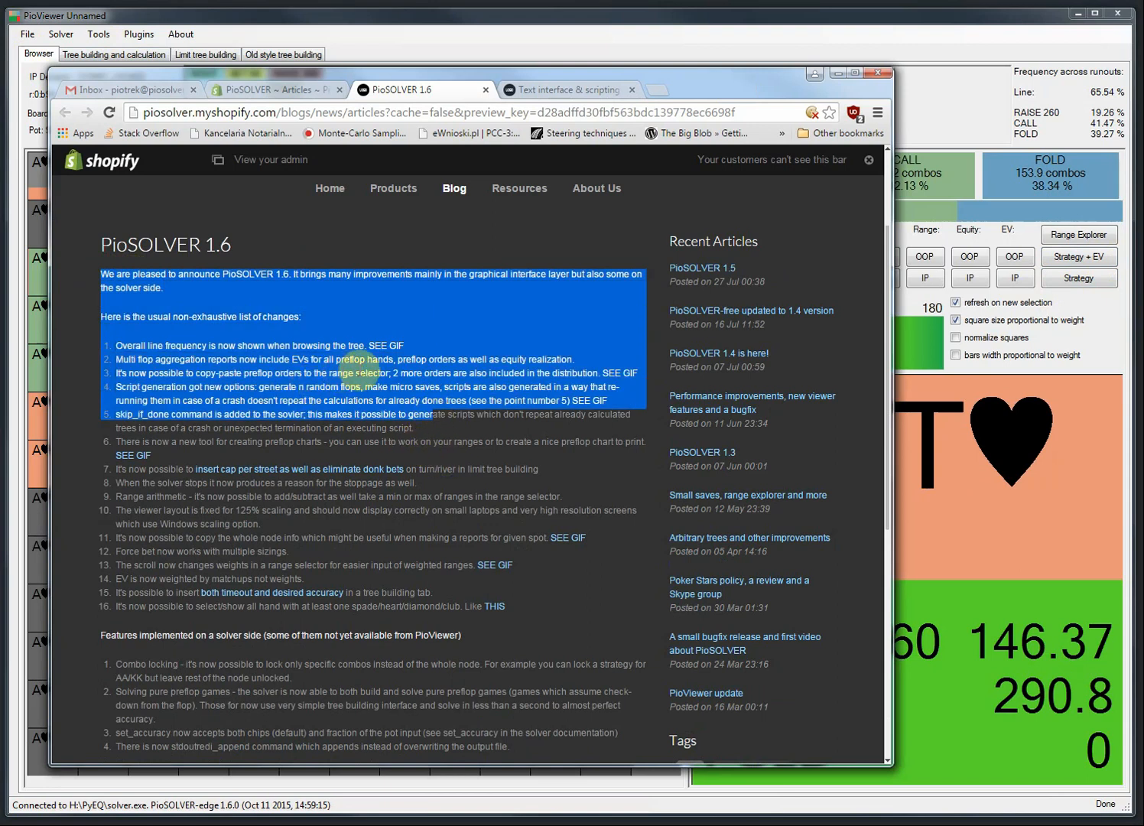
pyautogui.click(421, 397)
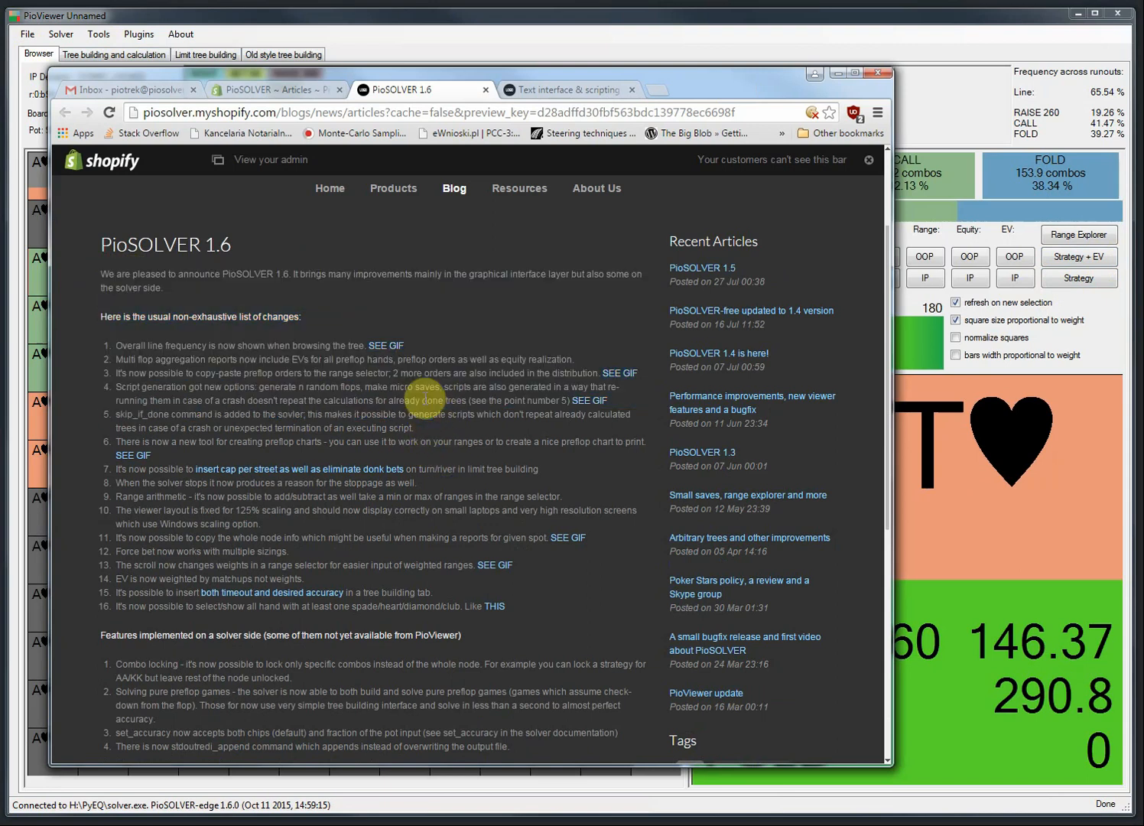
pyautogui.scroll(-2, 451, 458)
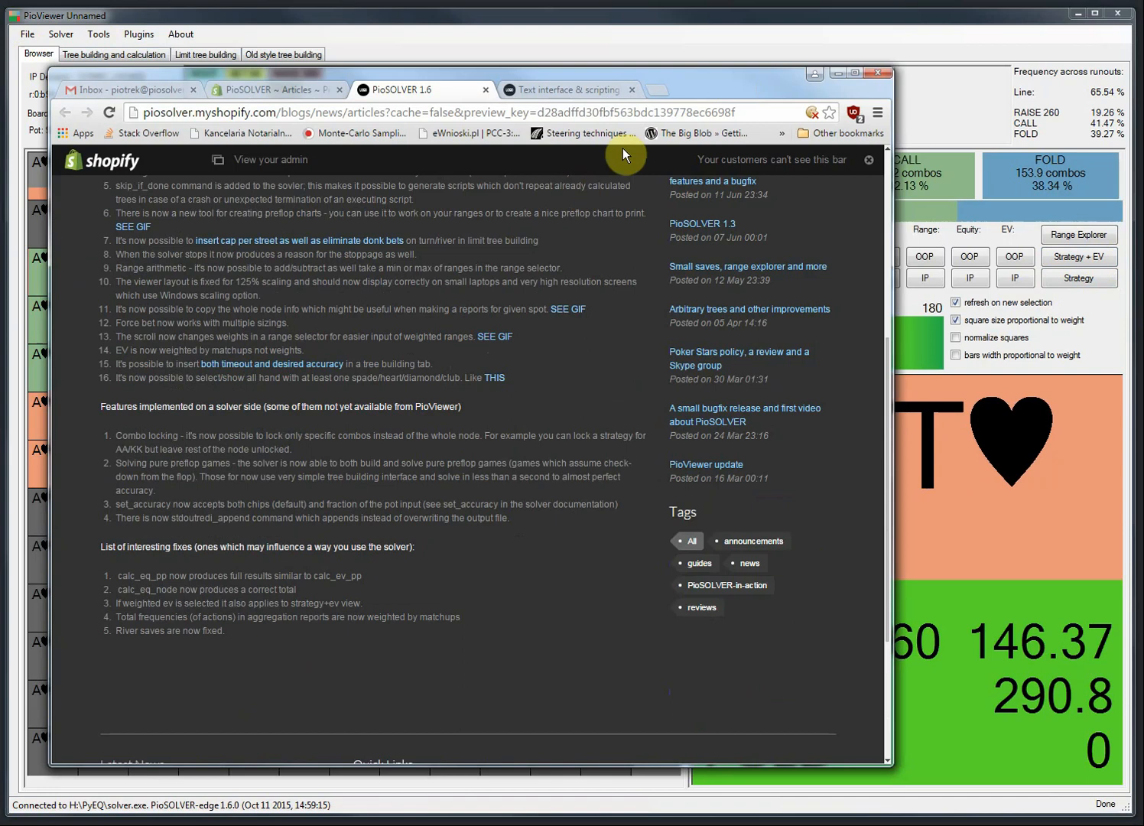
pyautogui.moveTo(746, 77); pyautogui.dragTo(0, 221)
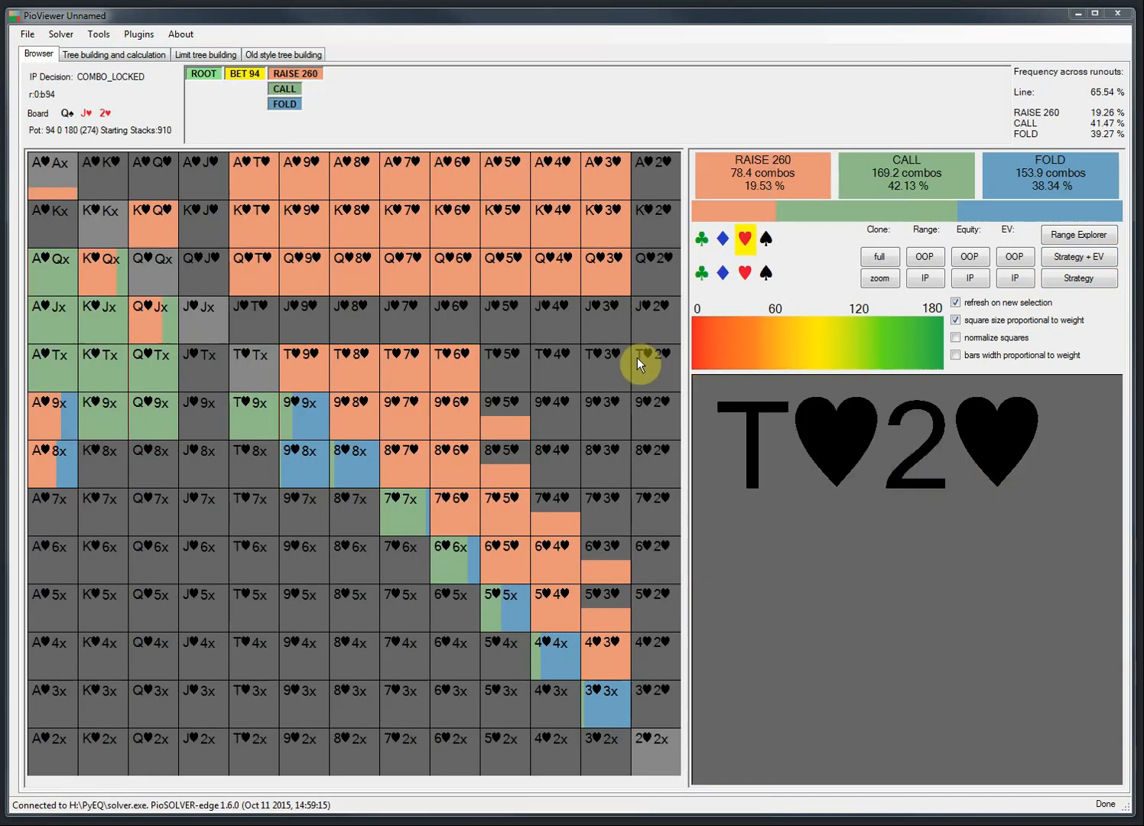